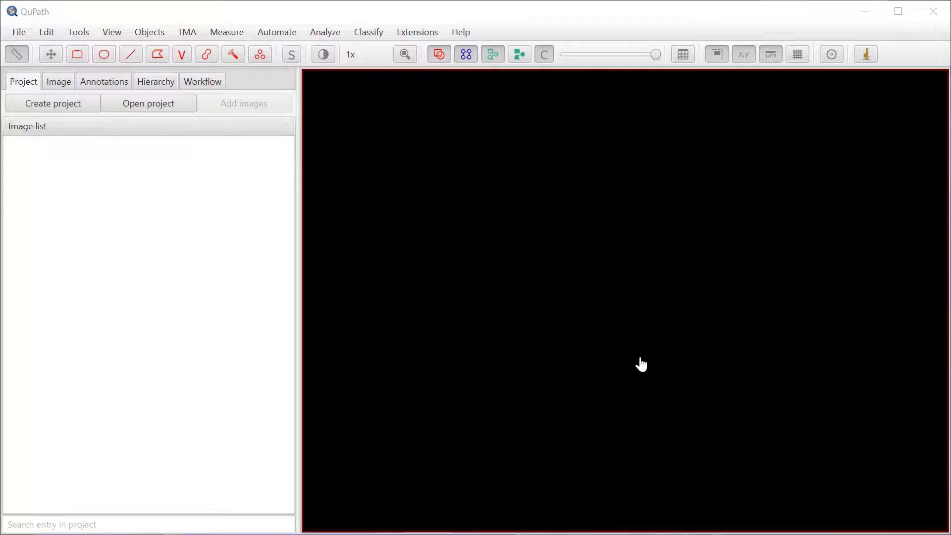
pyautogui.click(466, 33)
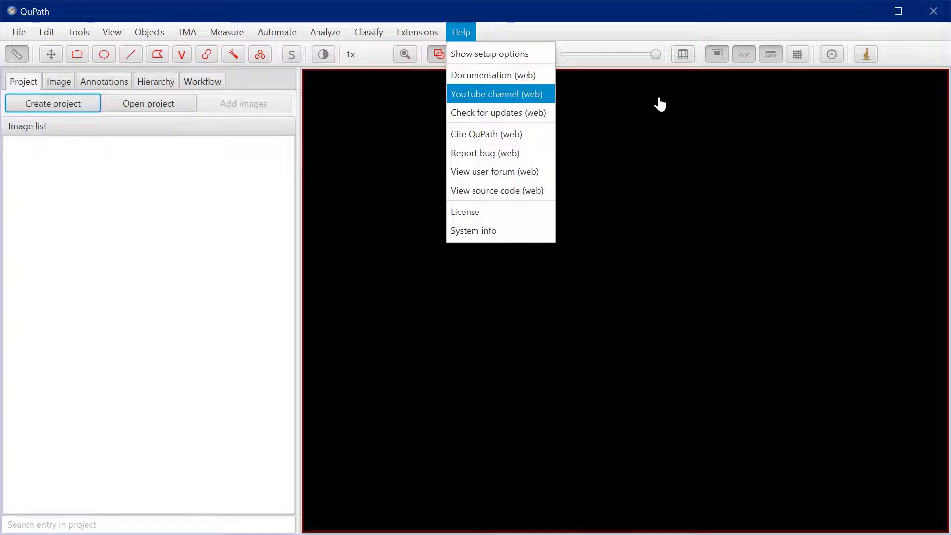
pyautogui.click(602, 33)
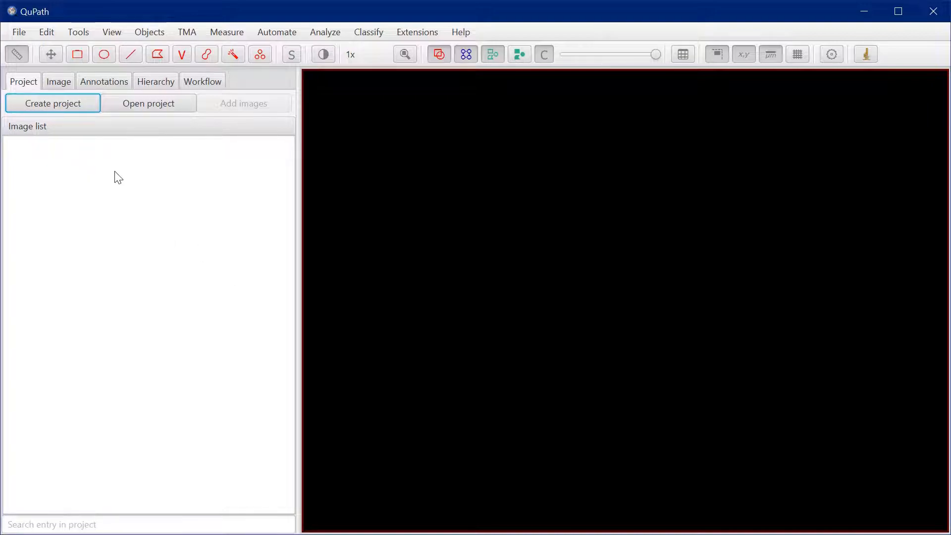
# Create a new project in the empty multiplexed_superpixels folder inside _QuPath_projects
pyautogui.click(70, 108)
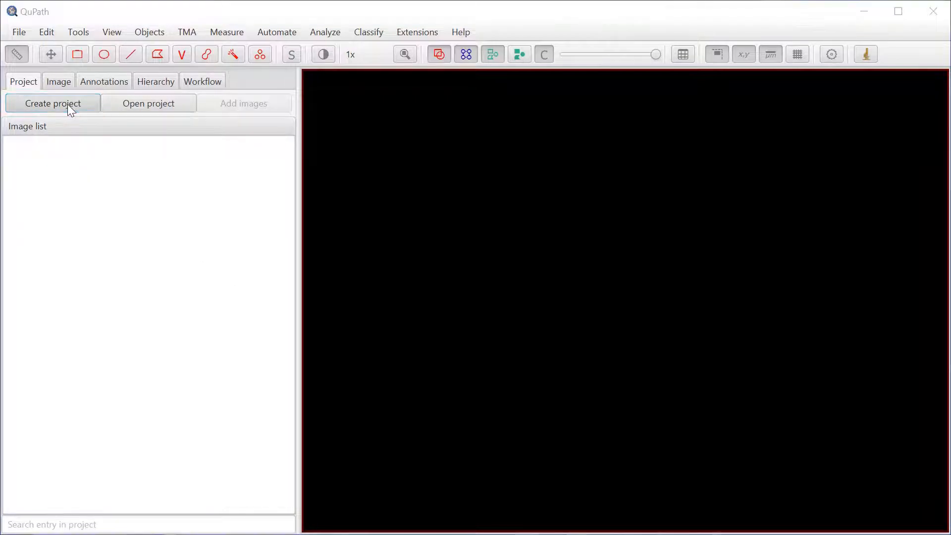
pyautogui.click(208, 57)
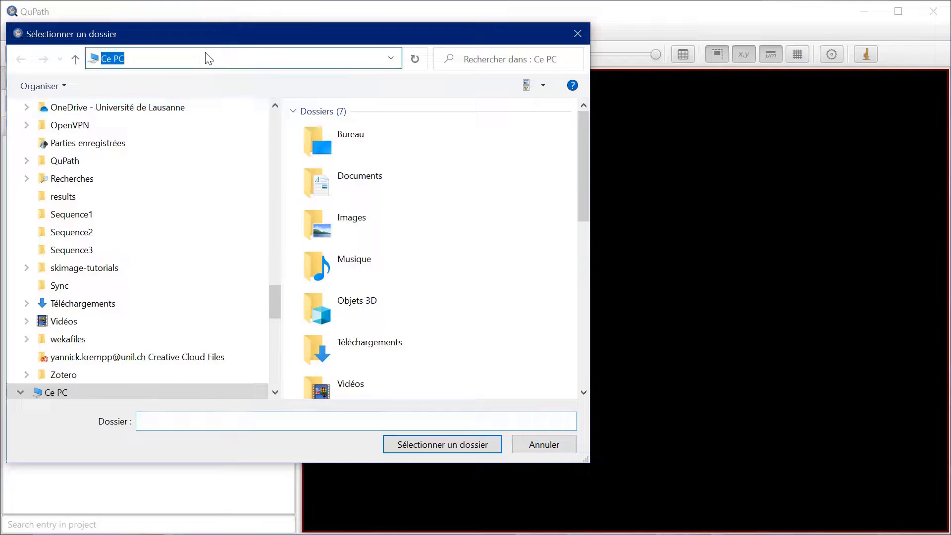
pyautogui.hotkey('ctrl', 'v')
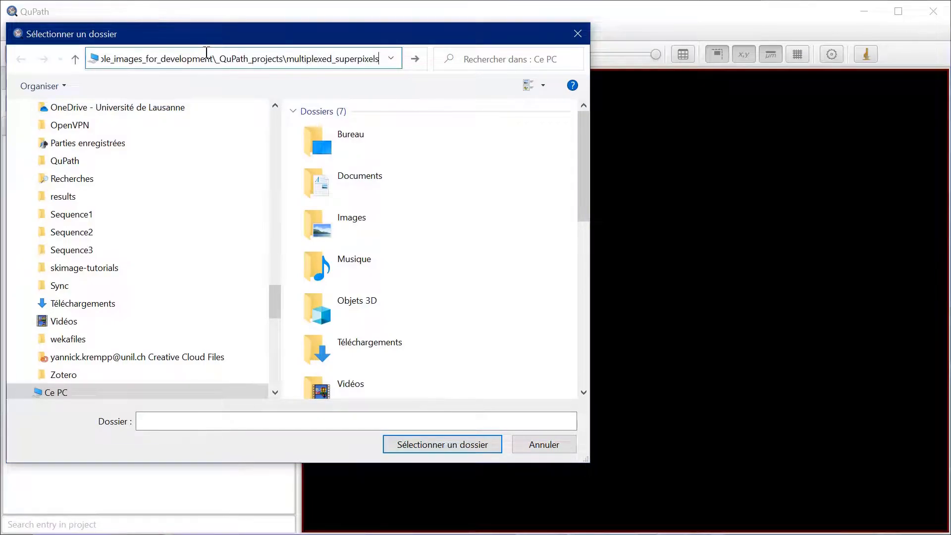
pyautogui.press('Return')
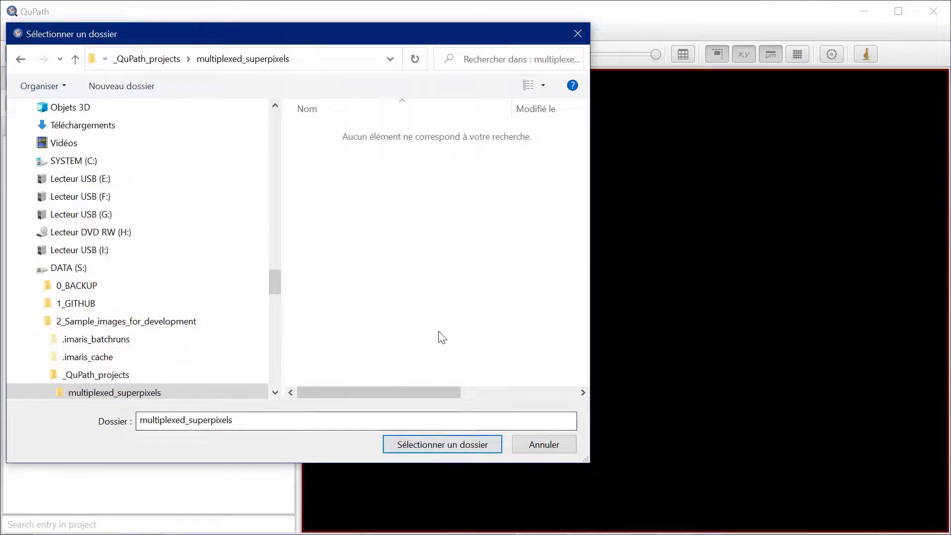
pyautogui.click(463, 446)
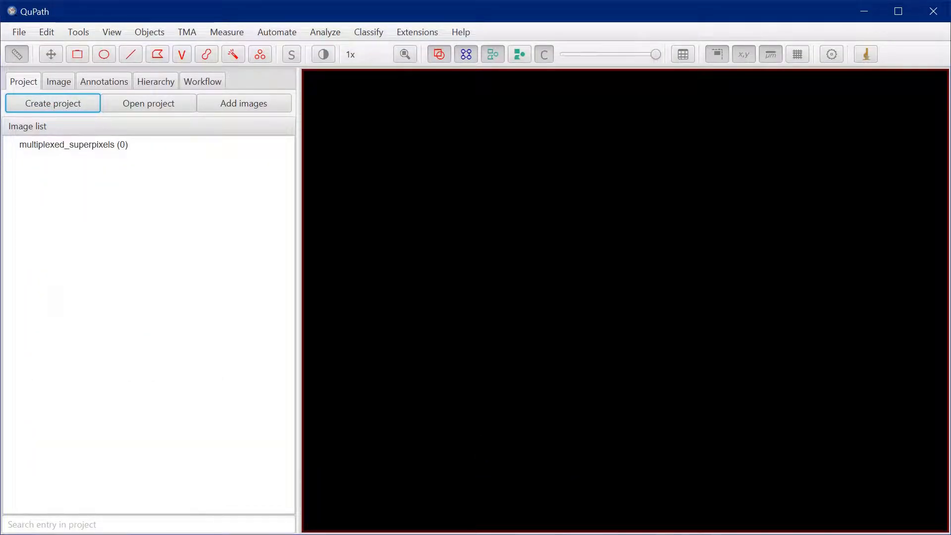
# Import the Kidney 10x.czi image into the project with its image type set to Fluorescence
pyautogui.moveTo(674, 332); pyautogui.dragTo(414, 258)
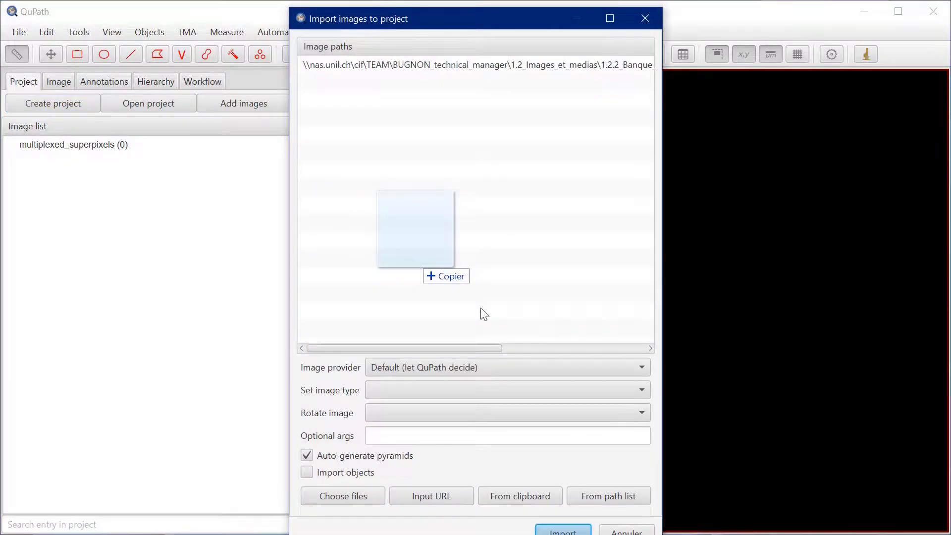
pyautogui.click(416, 390)
pyautogui.click(438, 465)
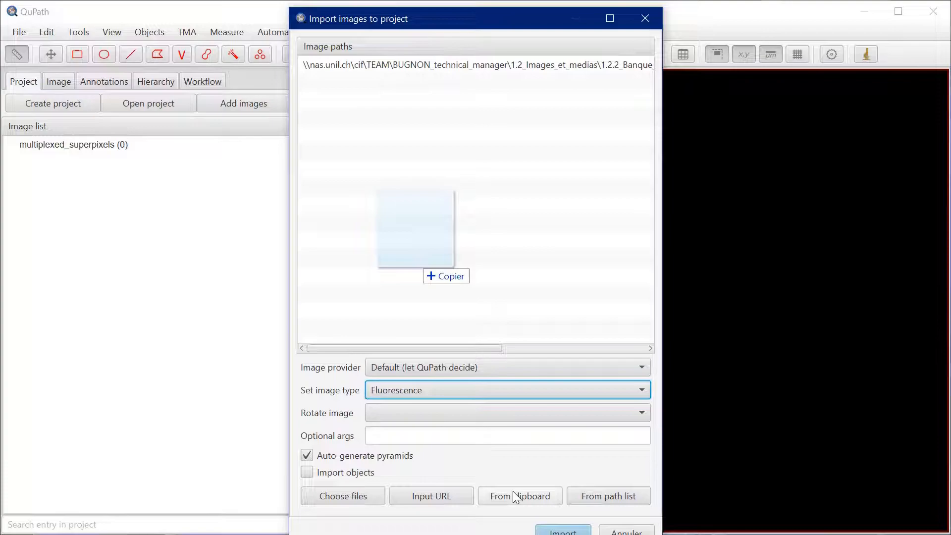
pyautogui.click(568, 529)
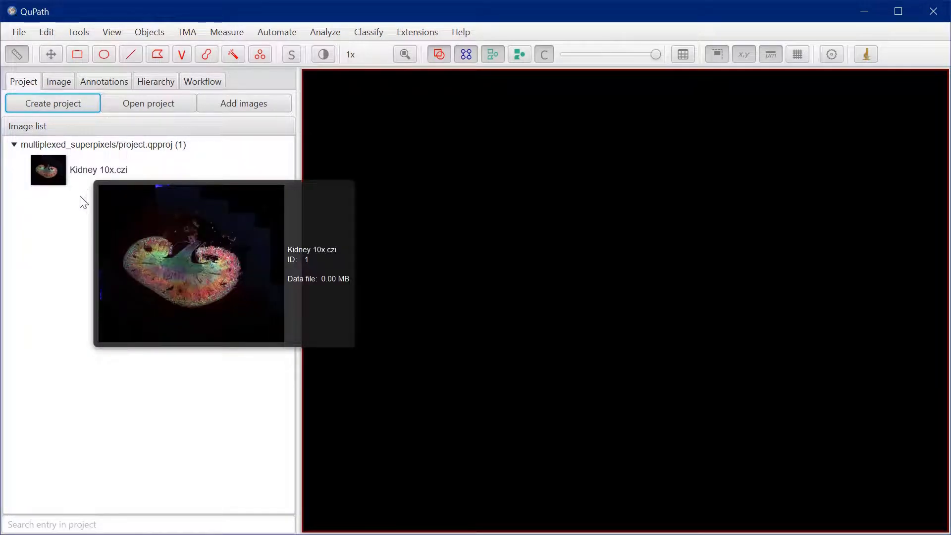
# Open the Kidney 10x.czi image and inspect the tubules near the lower edge of the kidney up close
pyautogui.doubleClick(55, 179)
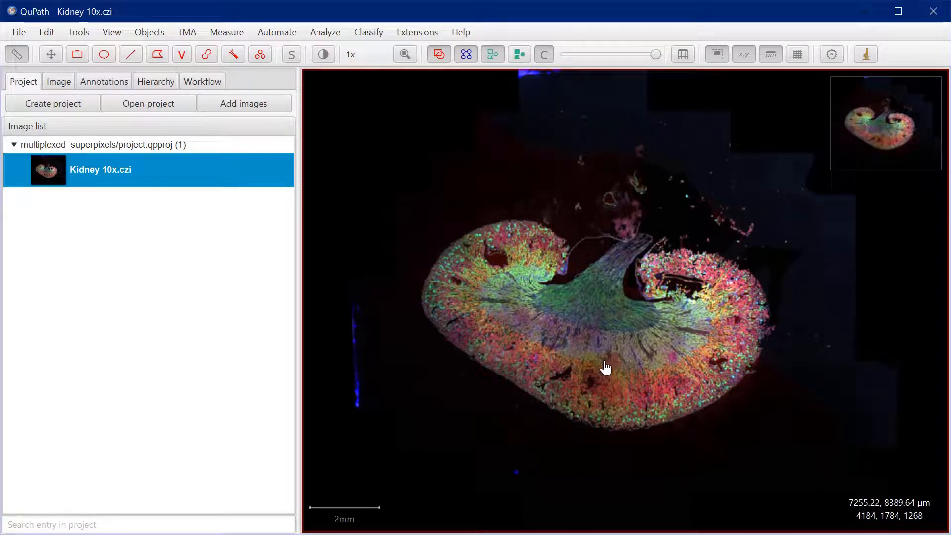
pyautogui.scroll(1, 605, 368)
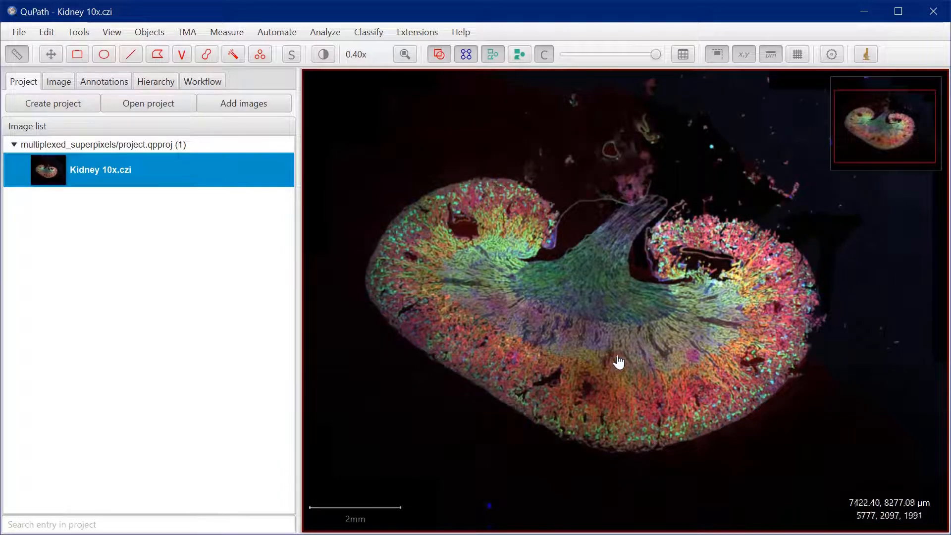
pyautogui.scroll(3, 654, 378)
pyautogui.scroll(2, 656, 380)
pyautogui.moveTo(662, 393); pyautogui.dragTo(586, 270)
pyautogui.moveTo(682, 329); pyautogui.dragTo(566, 318)
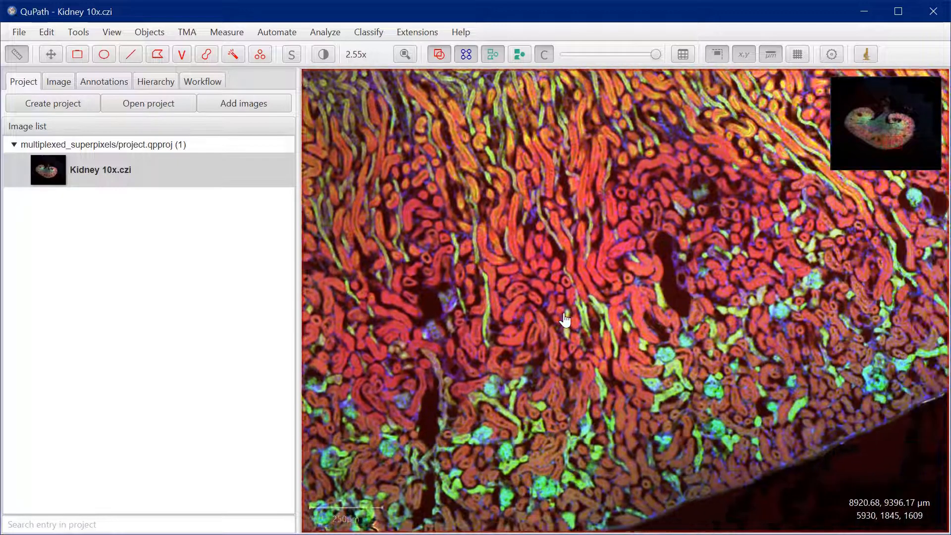
pyautogui.moveTo(611, 272); pyautogui.dragTo(606, 328)
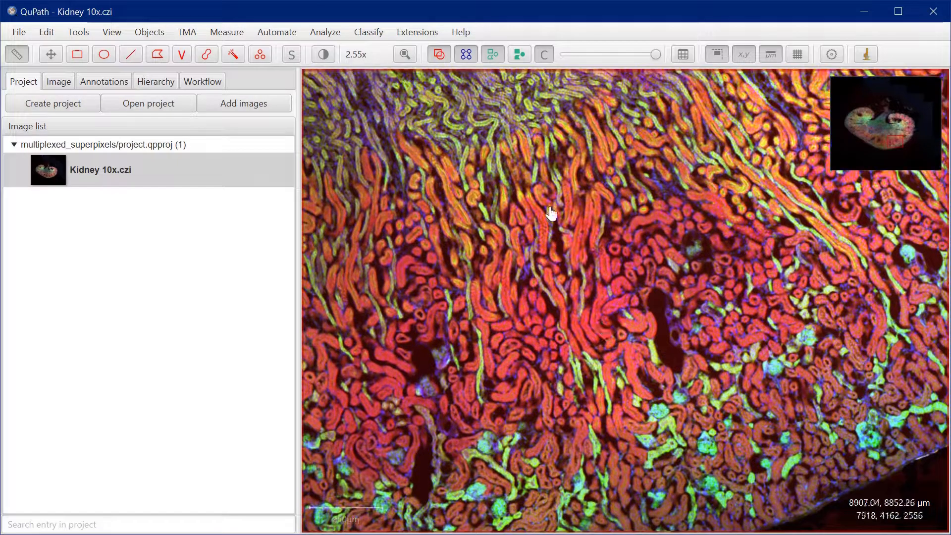
# Review the image's fluorescence channels in the Brightness & contrast settings and close them
pyautogui.click(322, 54)
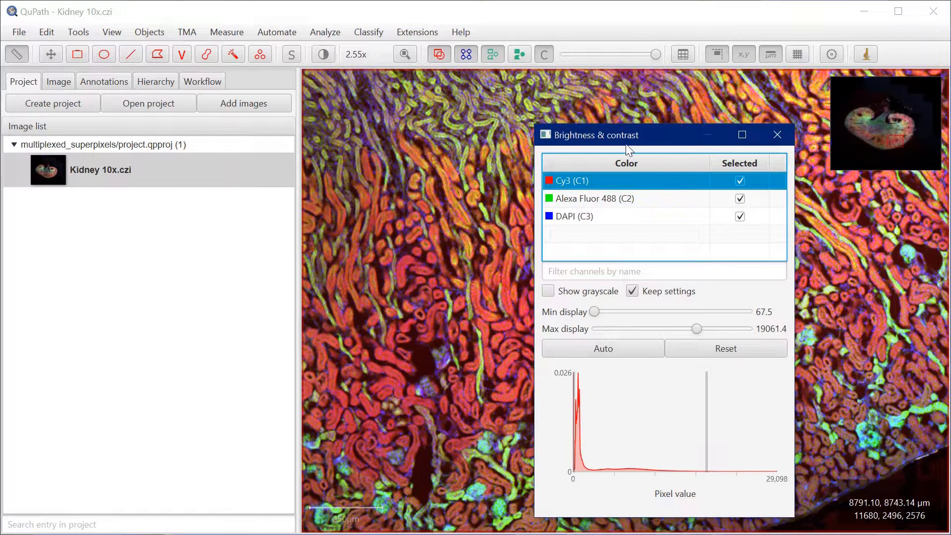
pyautogui.moveTo(632, 138); pyautogui.dragTo(538, 99)
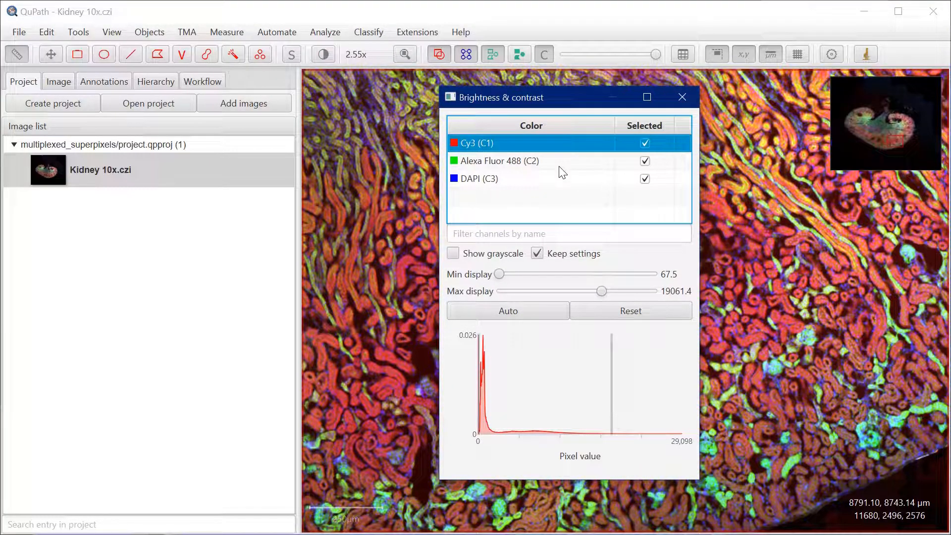
pyautogui.click(682, 97)
pyautogui.moveTo(649, 340); pyautogui.dragTo(634, 266)
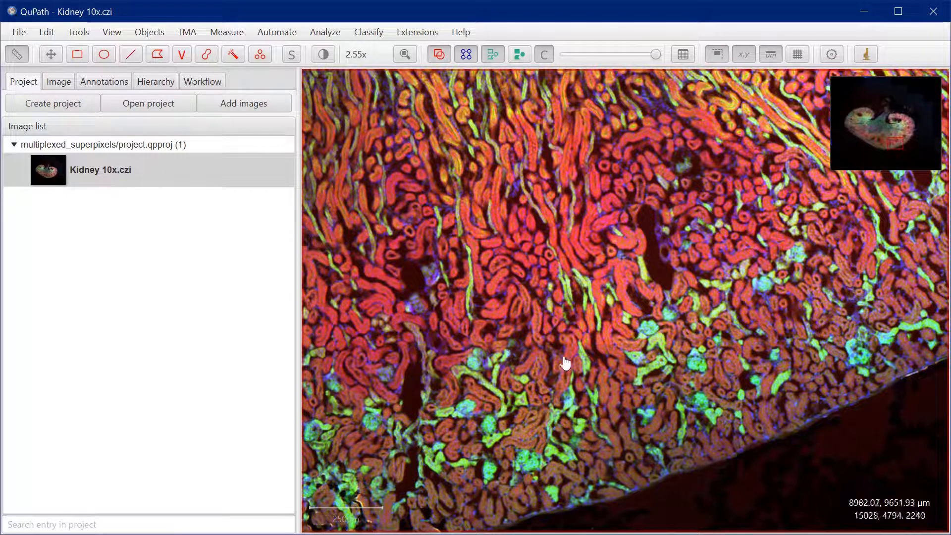
# Hide the Cy3 and Alexa Fluor 488 channels and examine the nuclei in the DAPI channel alone
pyautogui.click(323, 54)
pyautogui.click(741, 181)
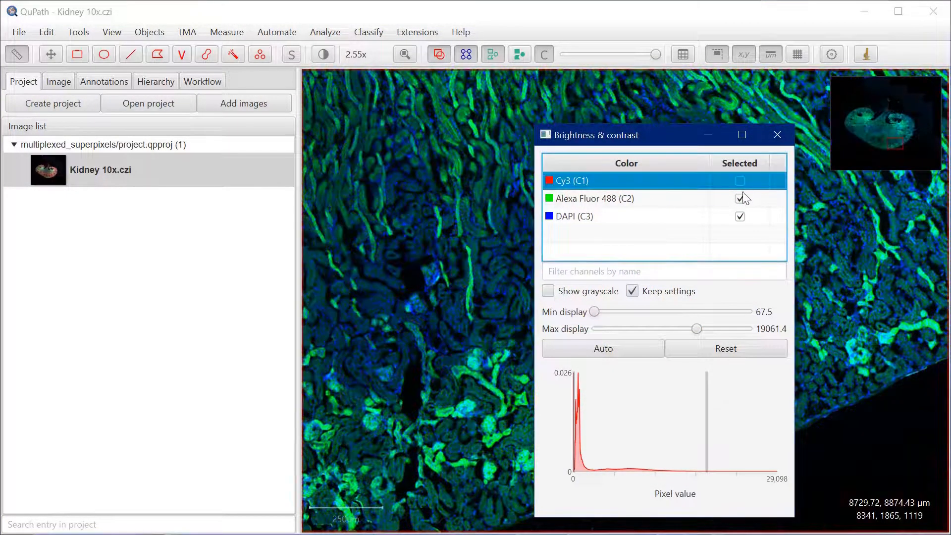
pyautogui.click(740, 199)
pyautogui.moveTo(683, 151); pyautogui.dragTo(949, 183)
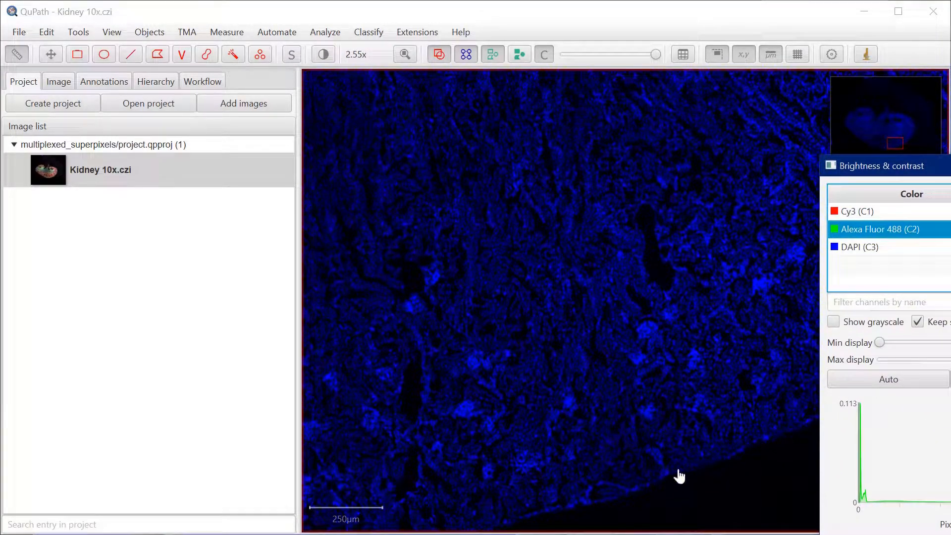
pyautogui.scroll(8, 649, 367)
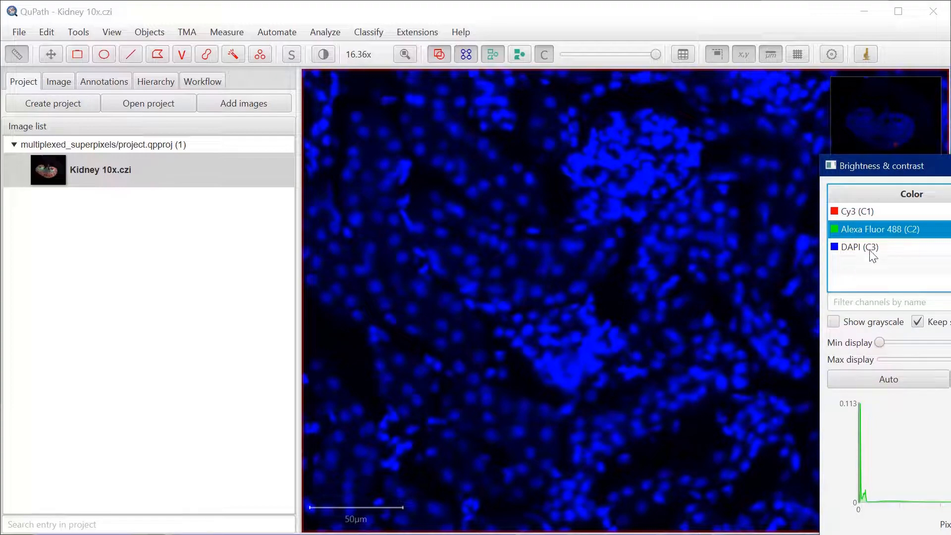
pyautogui.moveTo(897, 171); pyautogui.dragTo(738, 137)
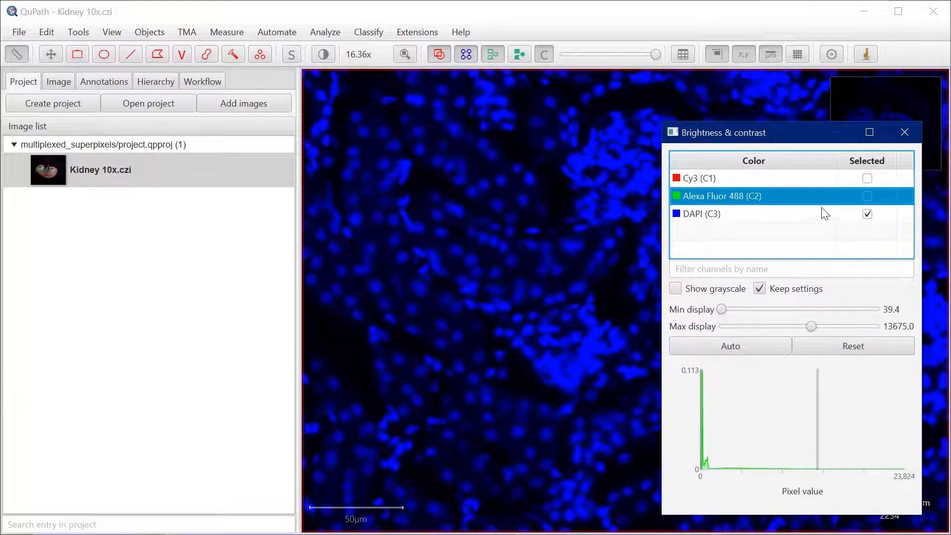
# Show the Alexa Fluor 488 channel together with DAPI and examine the green-stained structures
pyautogui.click(867, 196)
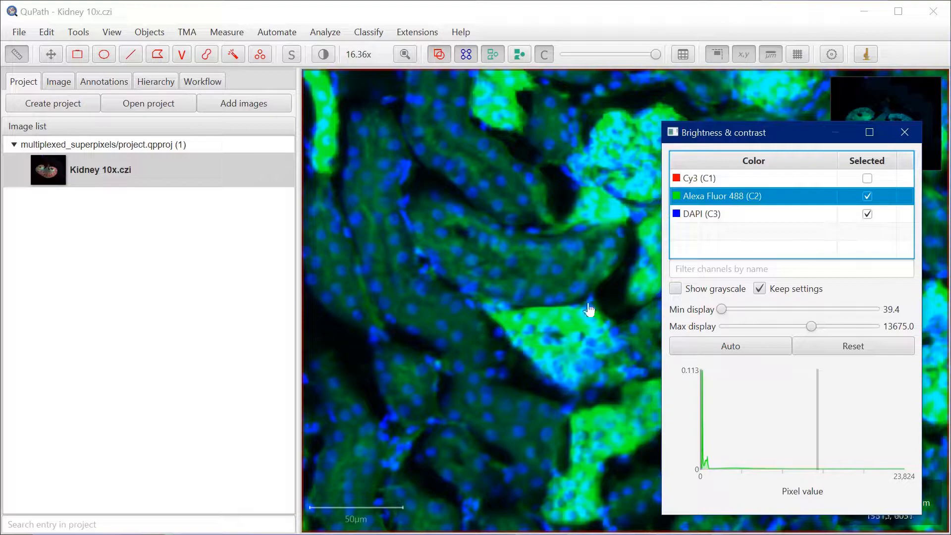
pyautogui.scroll(-2, 486, 308)
pyautogui.scroll(-3, 486, 309)
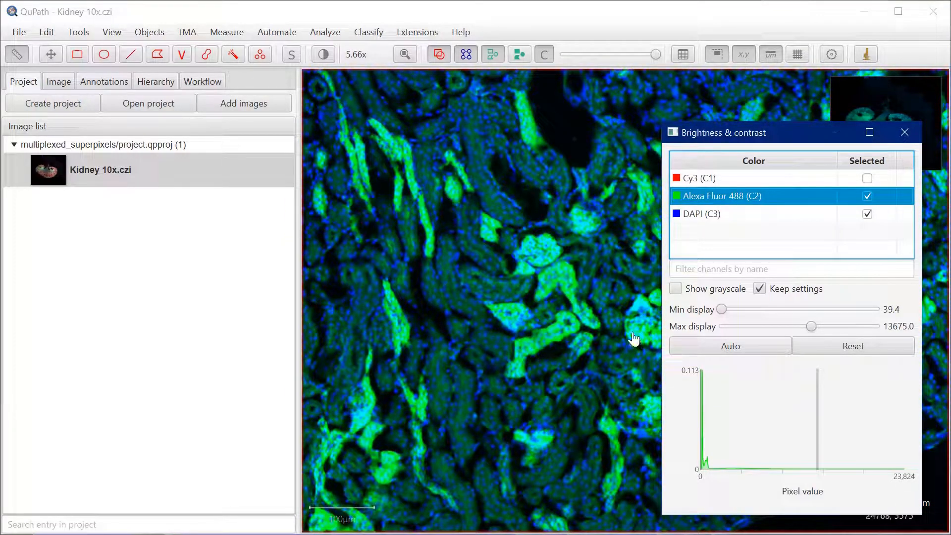
# Show the Cy3 channel and hide DAPI and Alexa Fluor 488 to view the red staining alone
pyautogui.click(867, 179)
pyautogui.click(868, 214)
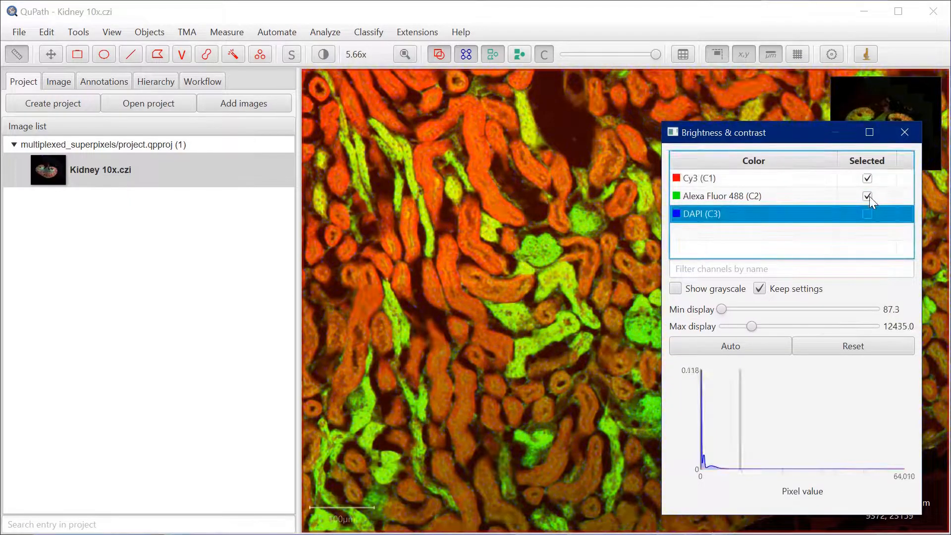
pyautogui.click(867, 197)
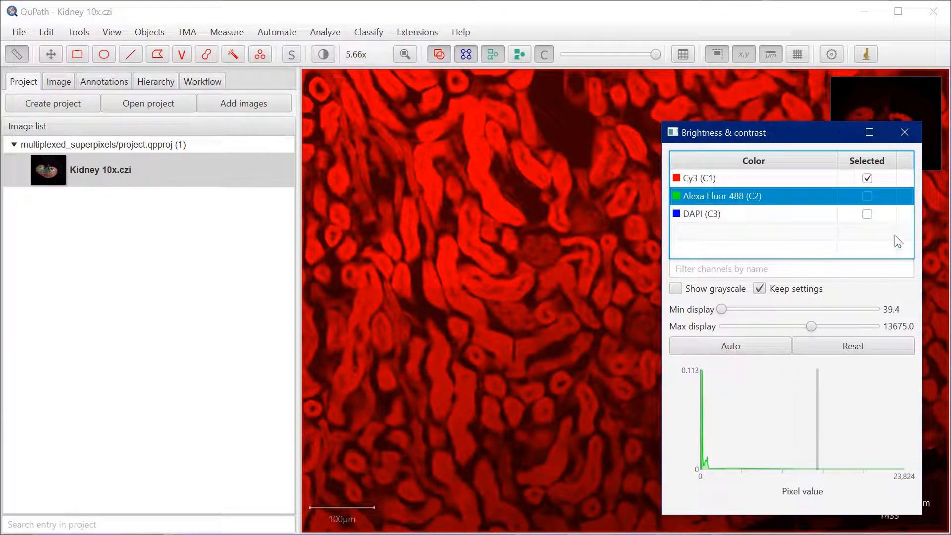
# Show the Alexa Fluor 488 and DAPI channels again alongside Cy3 and clear the channel settings from the image view
pyautogui.click(868, 197)
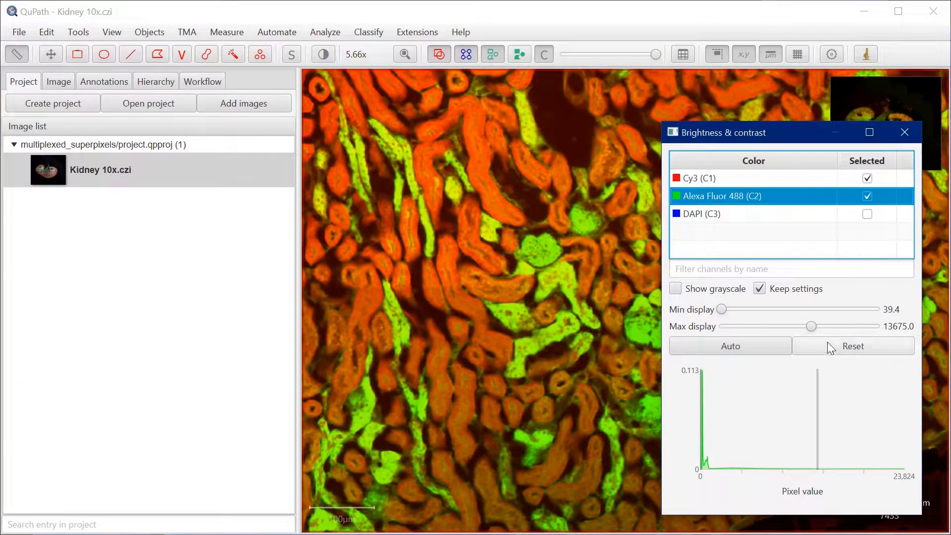
pyautogui.click(867, 214)
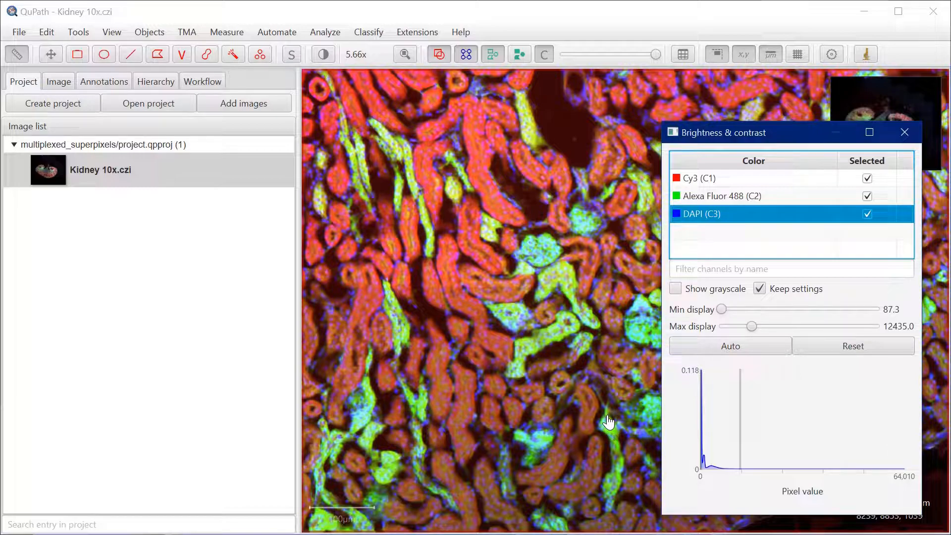
pyautogui.scroll(-4, 458, 342)
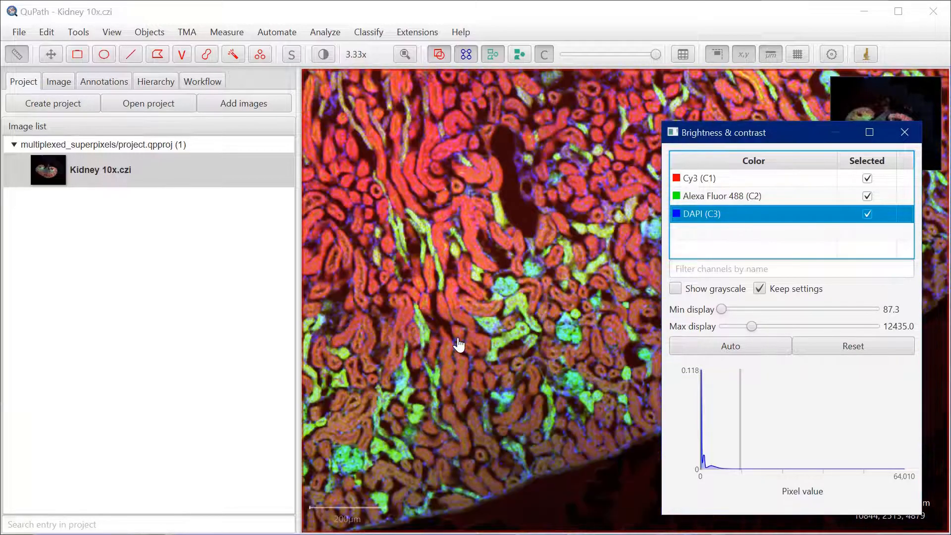
pyautogui.moveTo(786, 137); pyautogui.dragTo(950, 136)
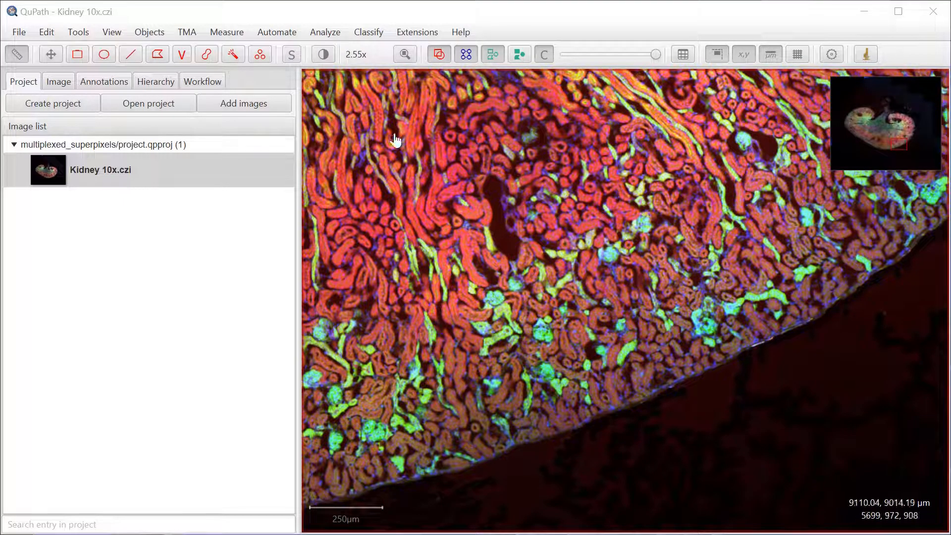
# Populate the annotation class list from the image channels without keeping the existing classes
pyautogui.click(108, 82)
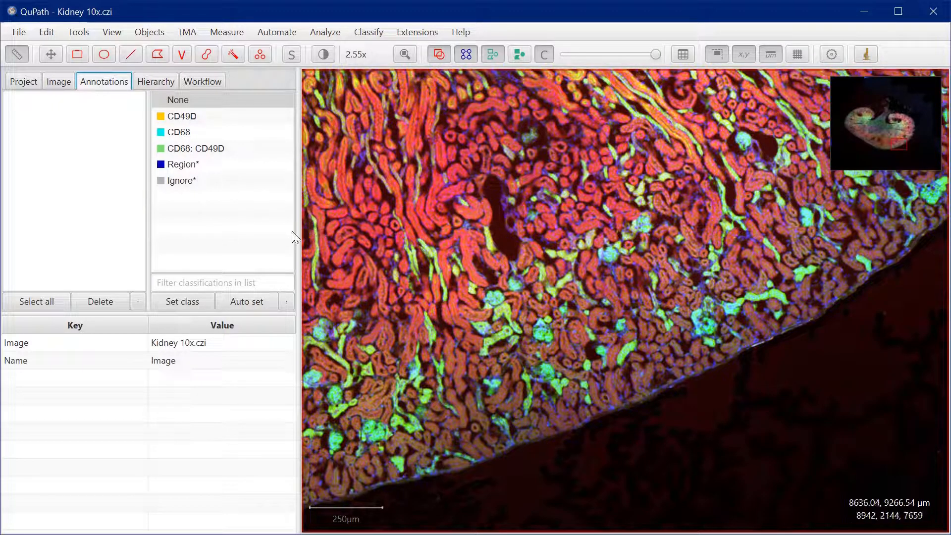
pyautogui.click(287, 300)
pyautogui.moveTo(329, 315)
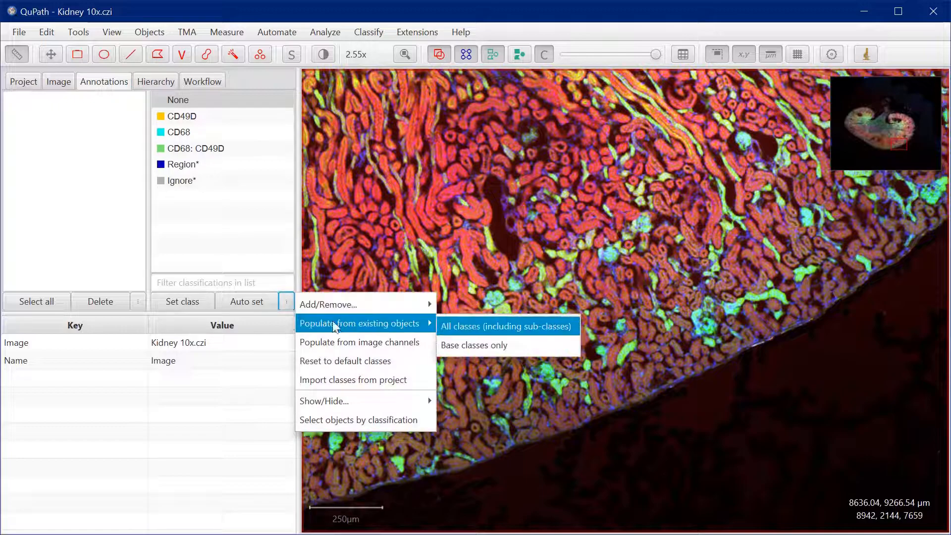
pyautogui.click(385, 343)
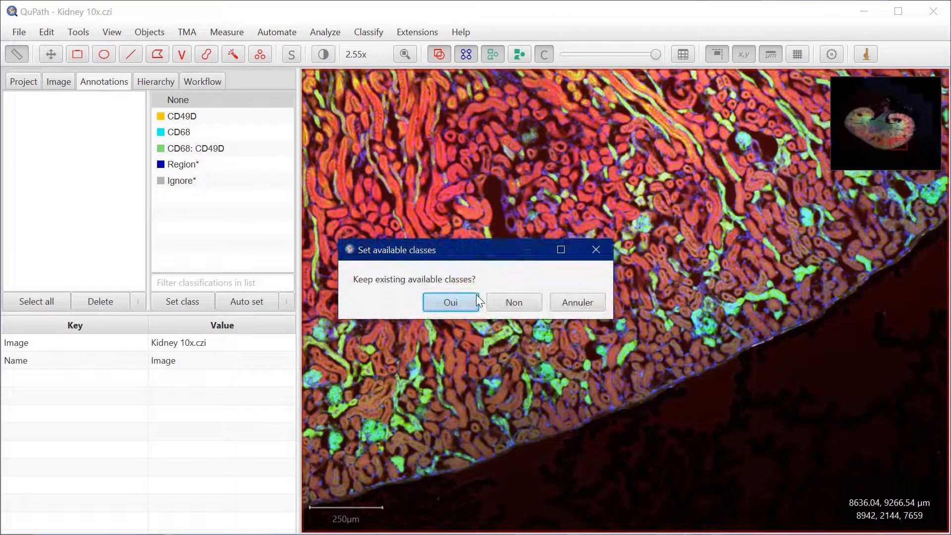
pyautogui.click(515, 303)
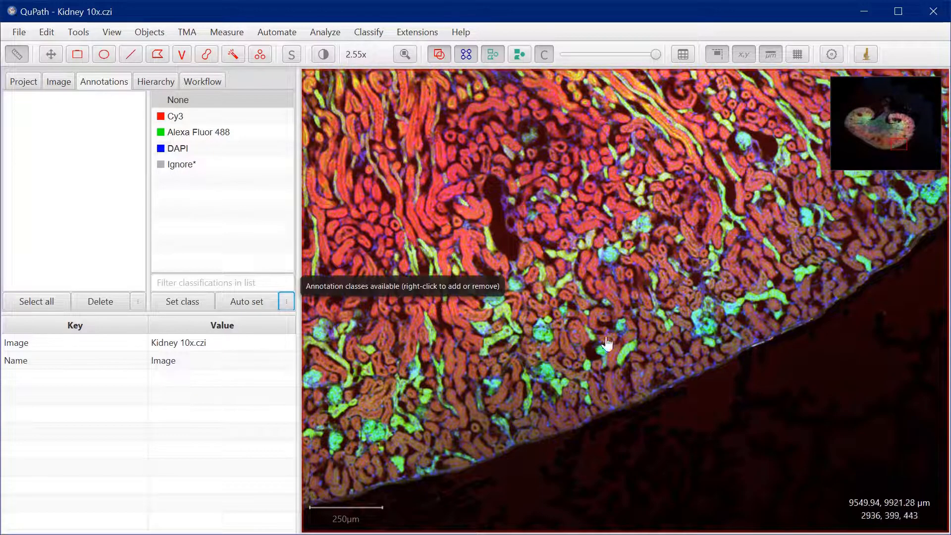
pyautogui.moveTo(480, 244); pyautogui.dragTo(667, 296)
pyautogui.moveTo(501, 268); pyautogui.dragTo(551, 230)
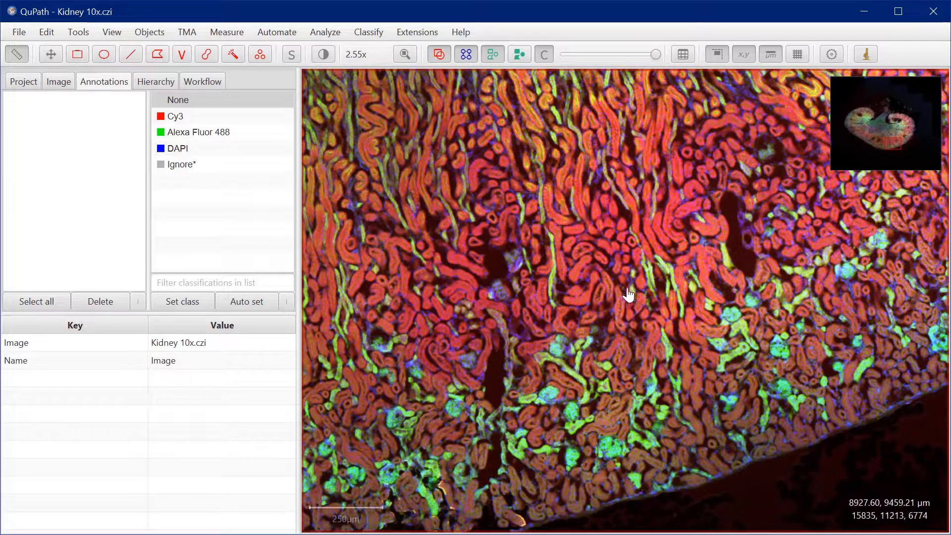
pyautogui.moveTo(632, 296); pyautogui.dragTo(549, 237)
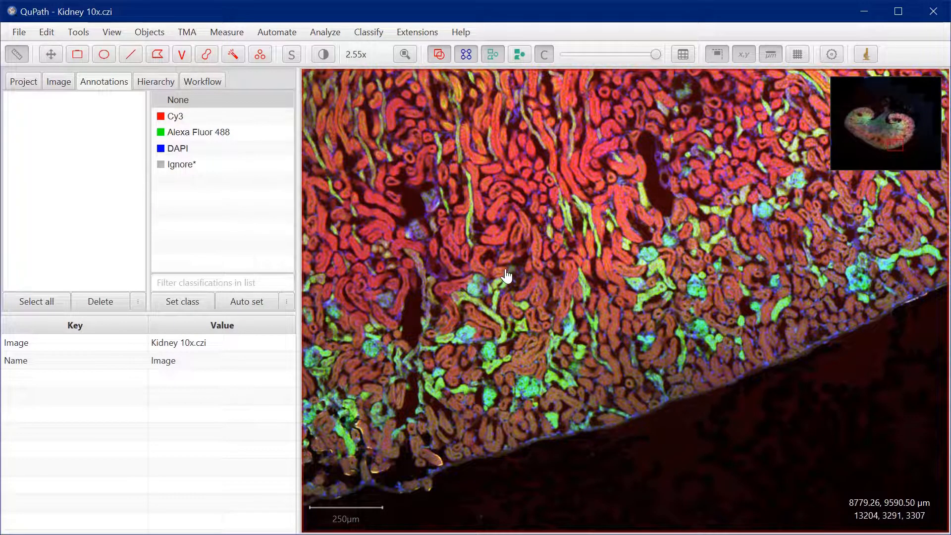
# Create duplicate training images of Kidney 10x.czi for the Cy3 and Alexa Fluor 488 channels, excluding DAPI
pyautogui.click(59, 81)
pyautogui.click(25, 82)
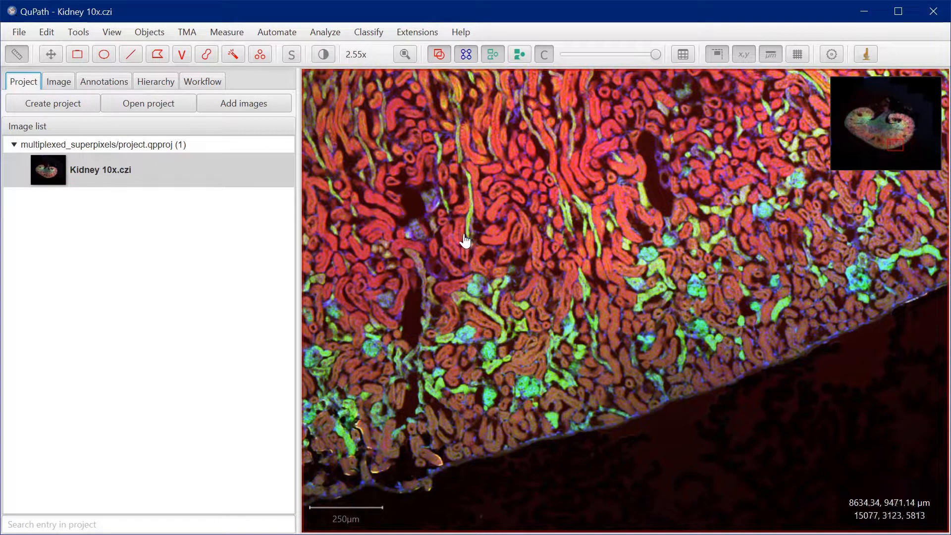
pyautogui.click(373, 34)
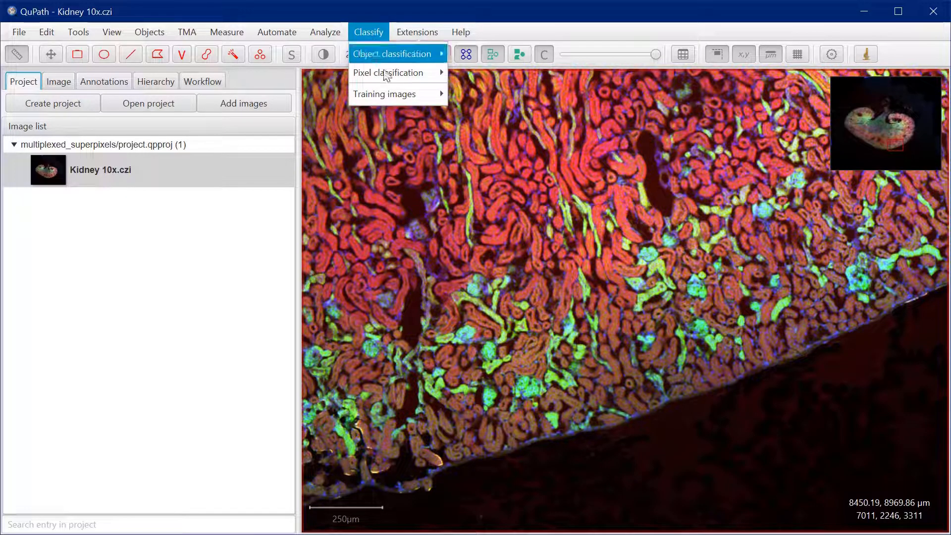
pyautogui.moveTo(391, 95)
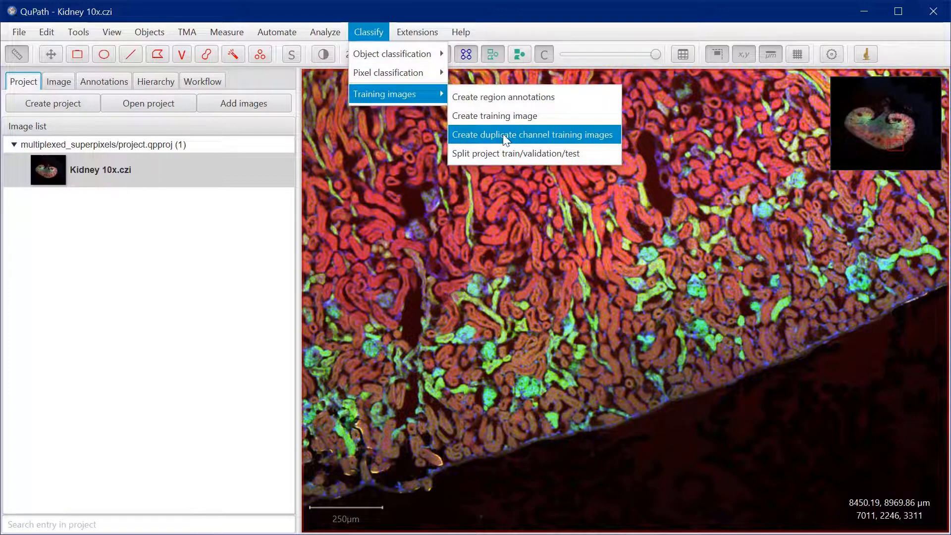
pyautogui.click(571, 135)
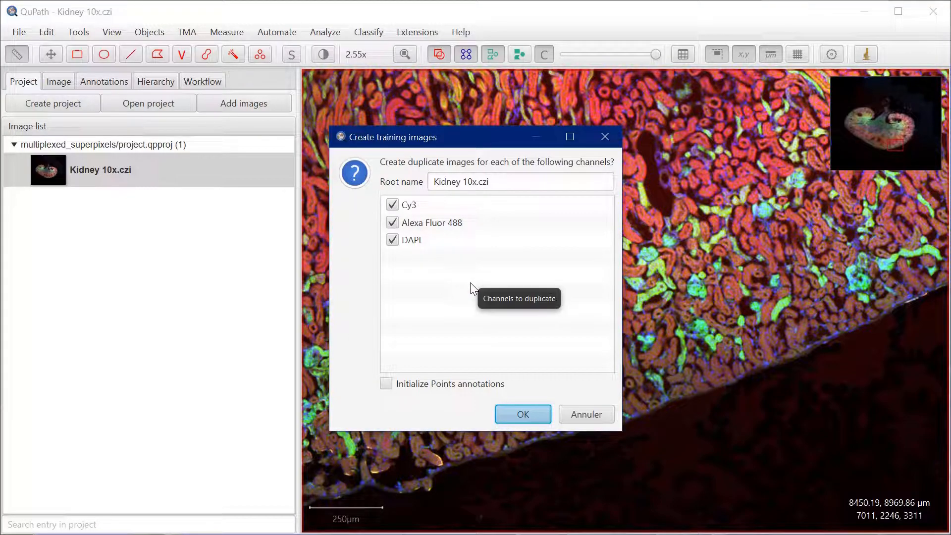
pyautogui.click(393, 241)
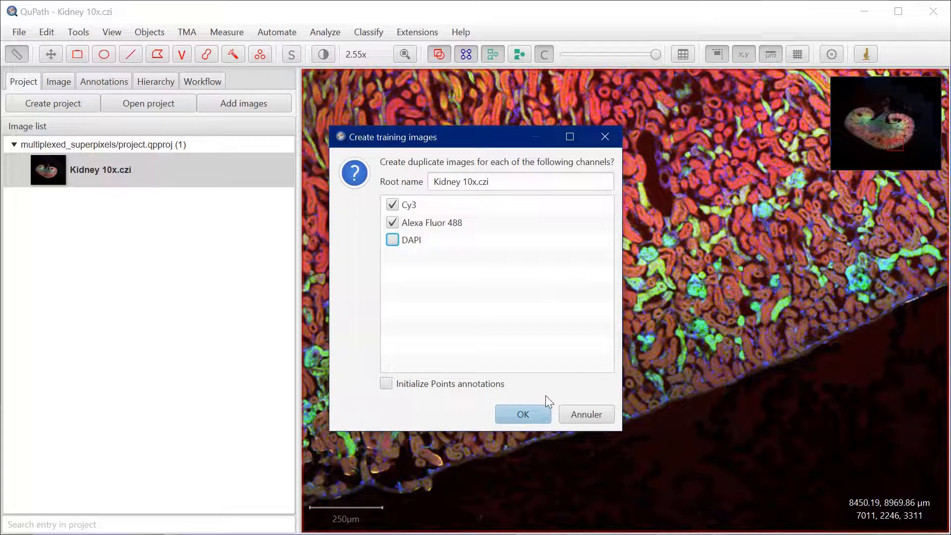
pyautogui.click(524, 415)
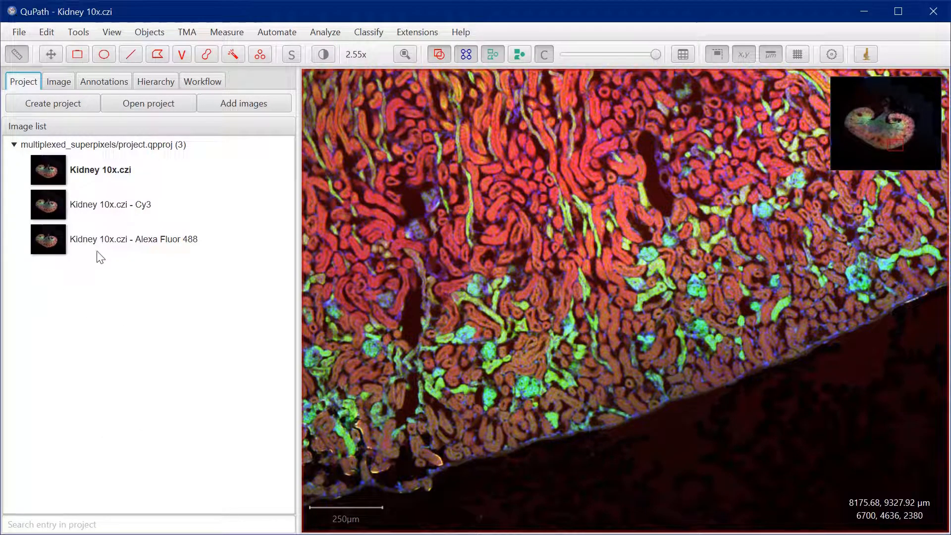
# Open the Cy3 duplicate of the kidney image and save the changes to Kidney 10x.czi
pyautogui.click(73, 211)
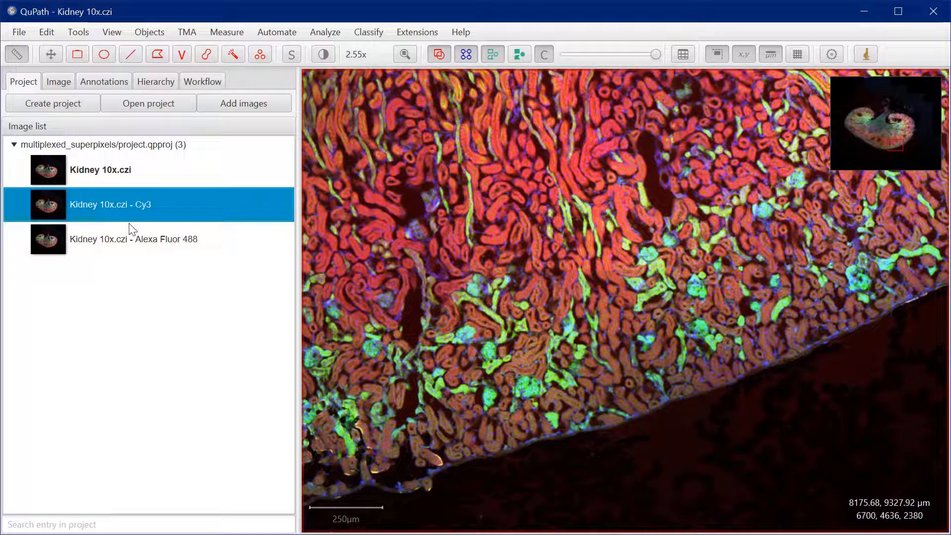
pyautogui.doubleClick(105, 210)
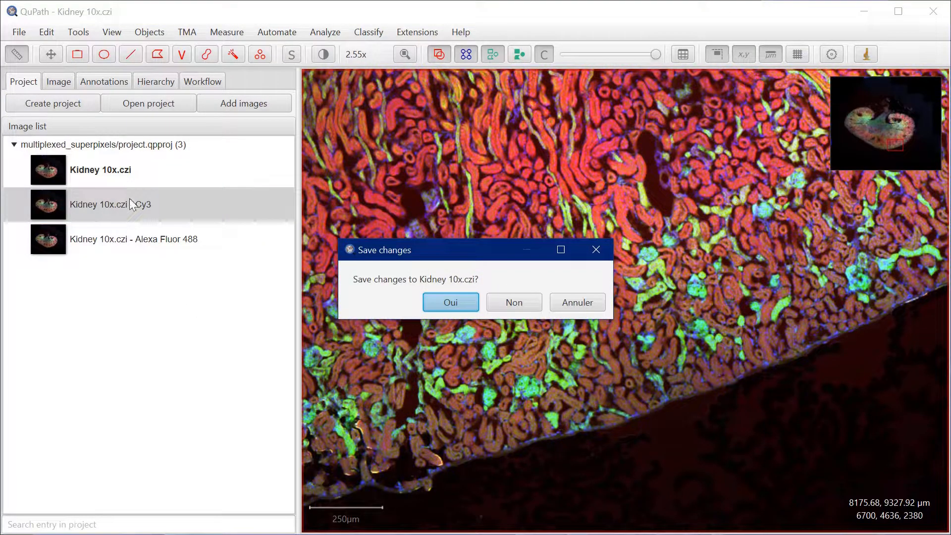
pyautogui.click(456, 300)
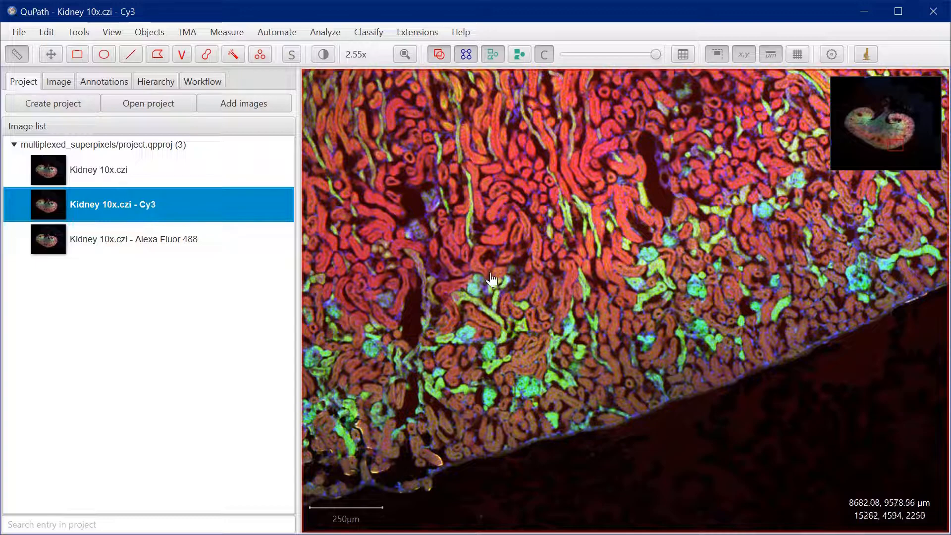
# Draw a tall rectangle annotation across the kidney tissue above its lower edge and shift it slightly
pyautogui.scroll(5, 516, 296)
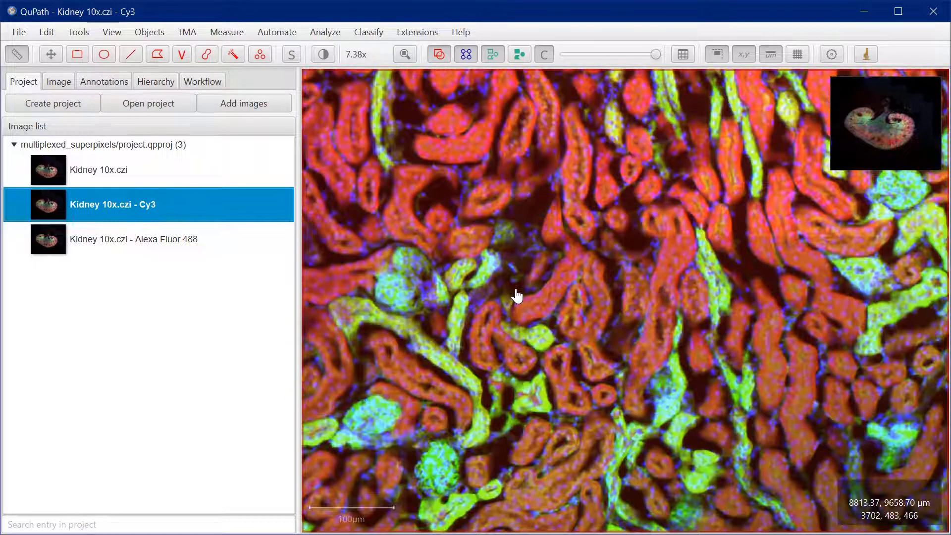
pyautogui.scroll(-5, 516, 295)
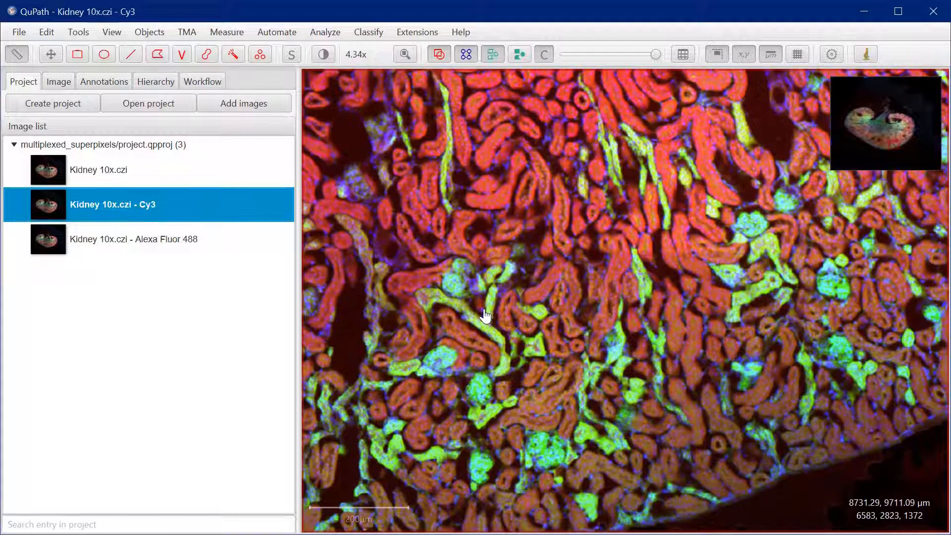
pyautogui.scroll(5, 485, 315)
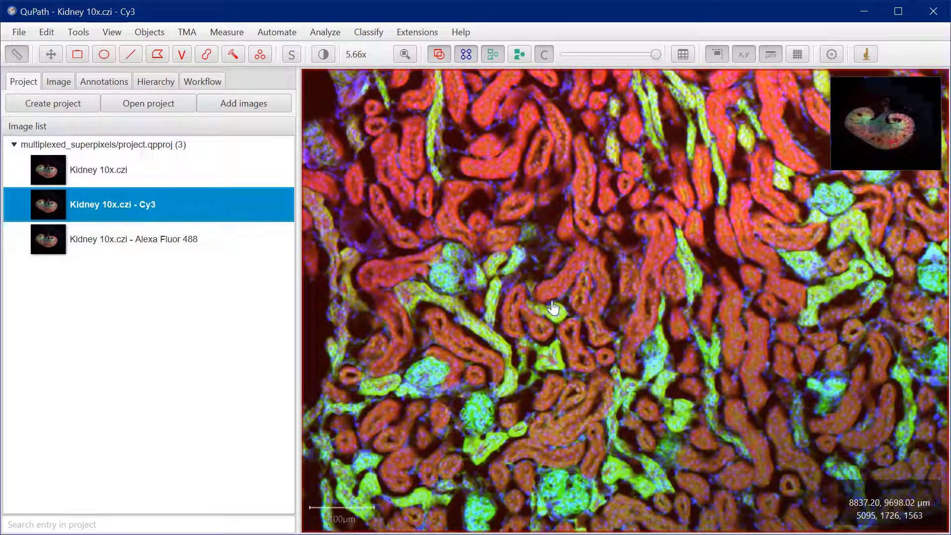
pyautogui.moveTo(552, 307); pyautogui.dragTo(686, 197)
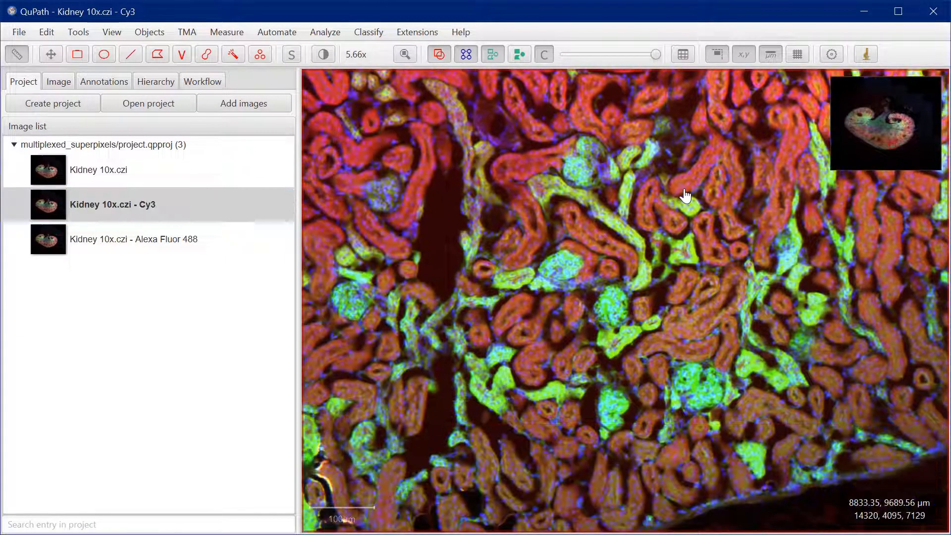
pyautogui.moveTo(637, 223); pyautogui.dragTo(573, 245)
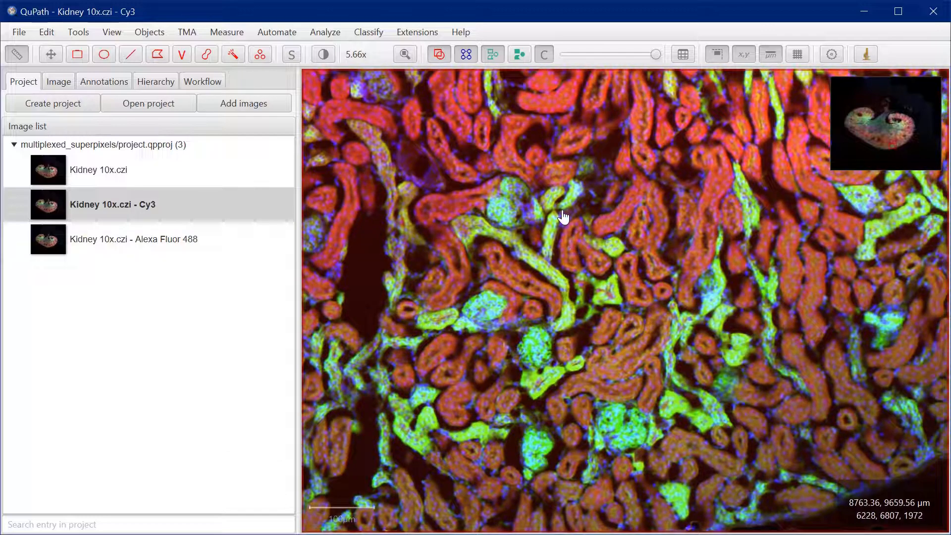
pyautogui.scroll(-2, 564, 222)
pyautogui.scroll(-1, 564, 222)
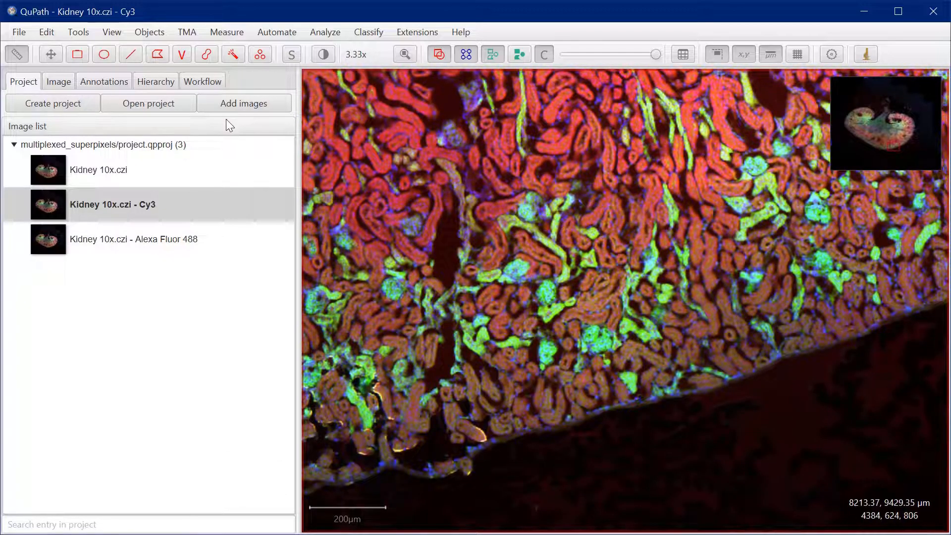
pyautogui.moveTo(486, 180); pyautogui.dragTo(450, 200)
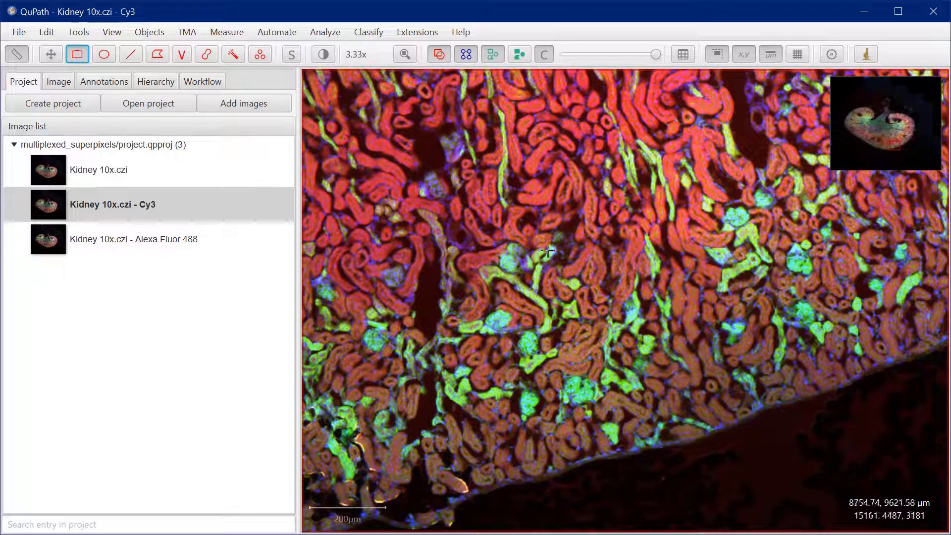
pyautogui.moveTo(447, 103)
pyautogui.mouseDown()
pyautogui.moveTo(748, 454)
pyautogui.moveTo(681, 439)
pyautogui.moveTo(681, 448)
pyautogui.mouseUp()
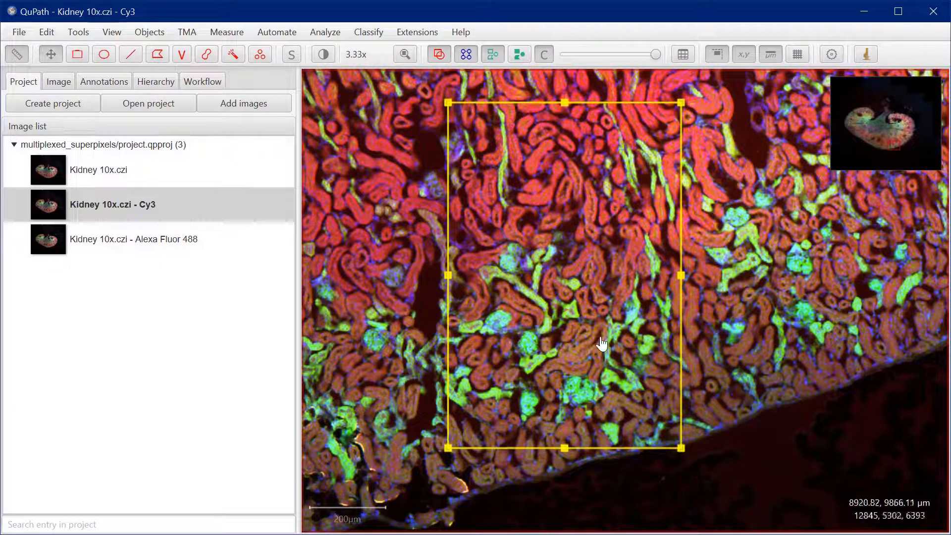
pyautogui.moveTo(601, 342); pyautogui.dragTo(592, 341)
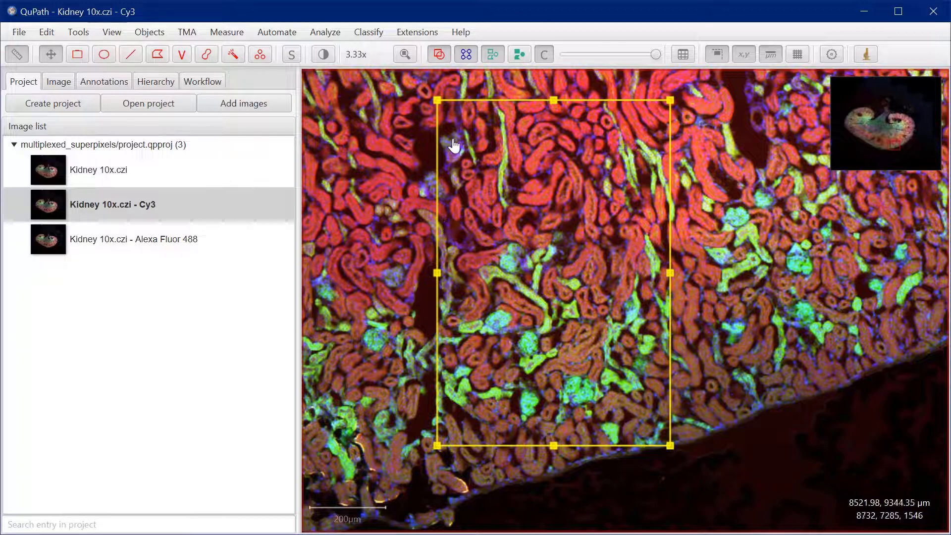
# Run DoG superpixel segmentation on the rectangle with the default settings
pyautogui.click(331, 32)
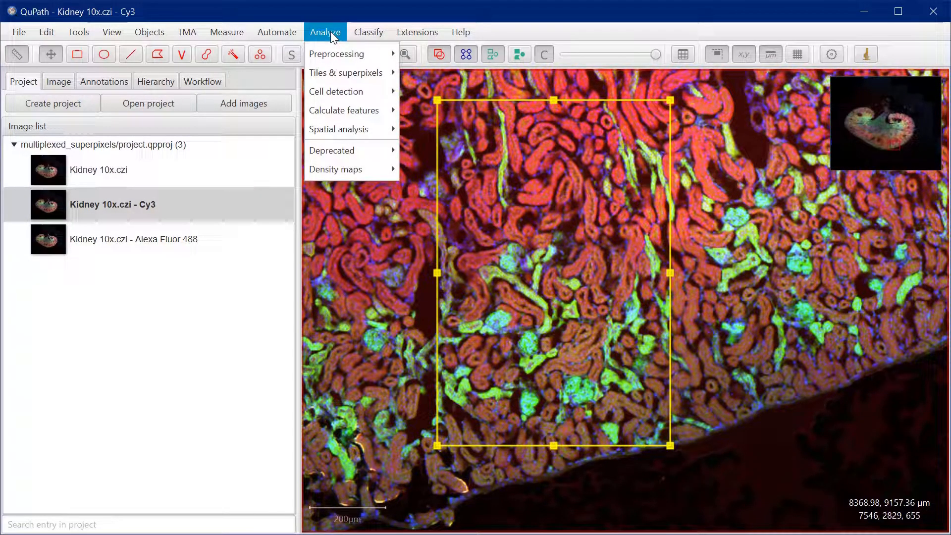
pyautogui.moveTo(335, 72)
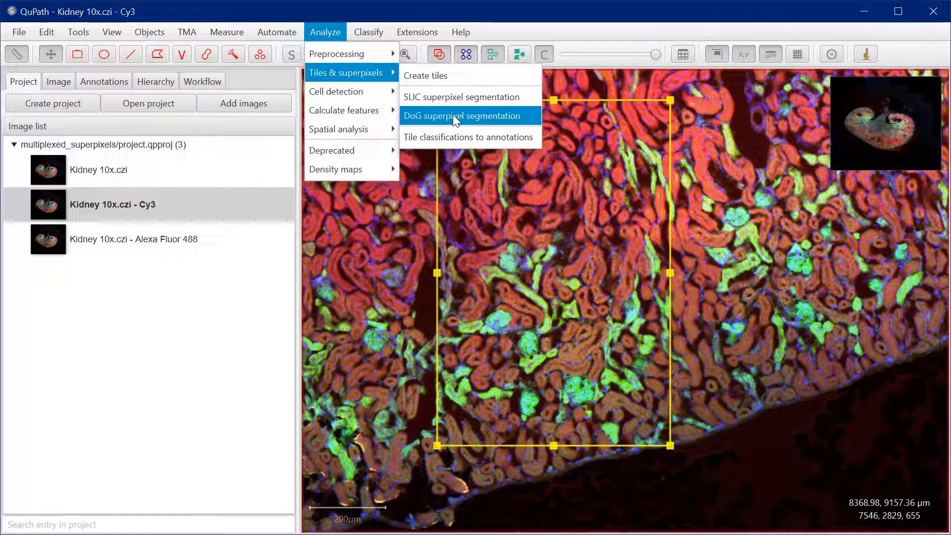
pyautogui.click(480, 119)
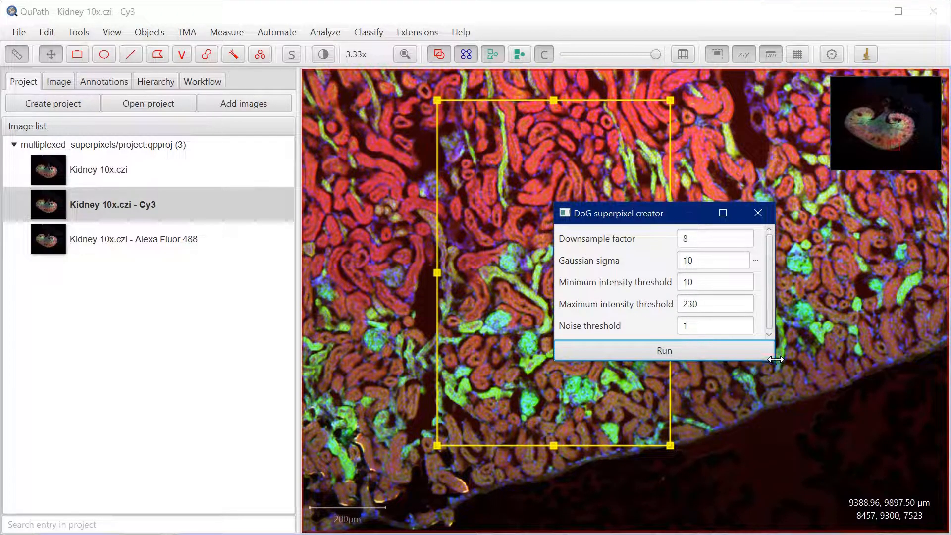
pyautogui.moveTo(776, 361); pyautogui.dragTo(806, 391)
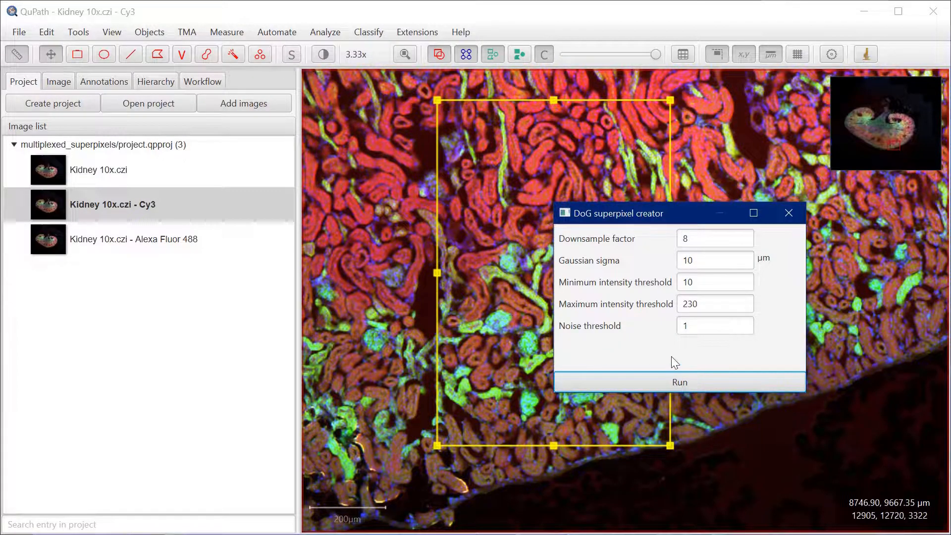
pyautogui.click(694, 384)
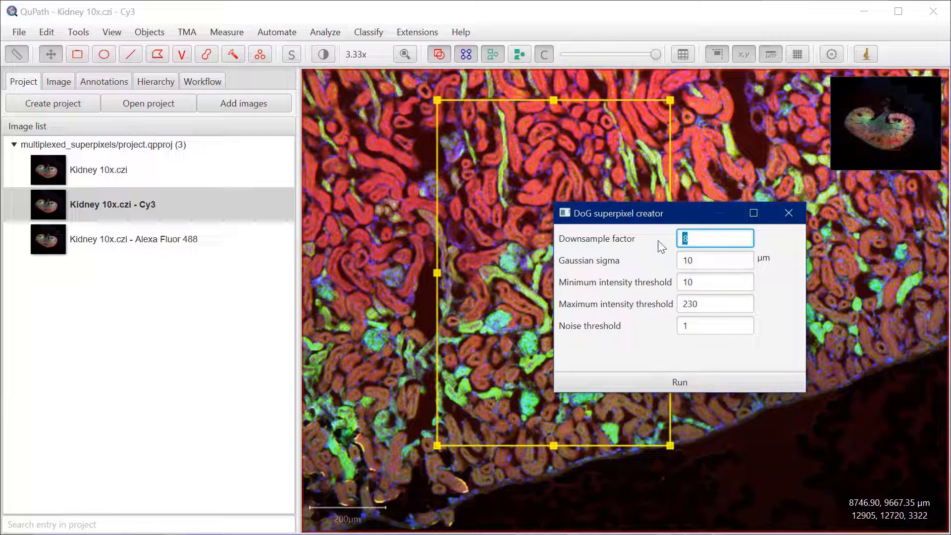
# Set the superpixel creator's maximum intensity threshold to 30000 and rerun the segmentation, keeping the dialog clear of the rectangle
pyautogui.moveTo(644, 221); pyautogui.dragTo(767, 249)
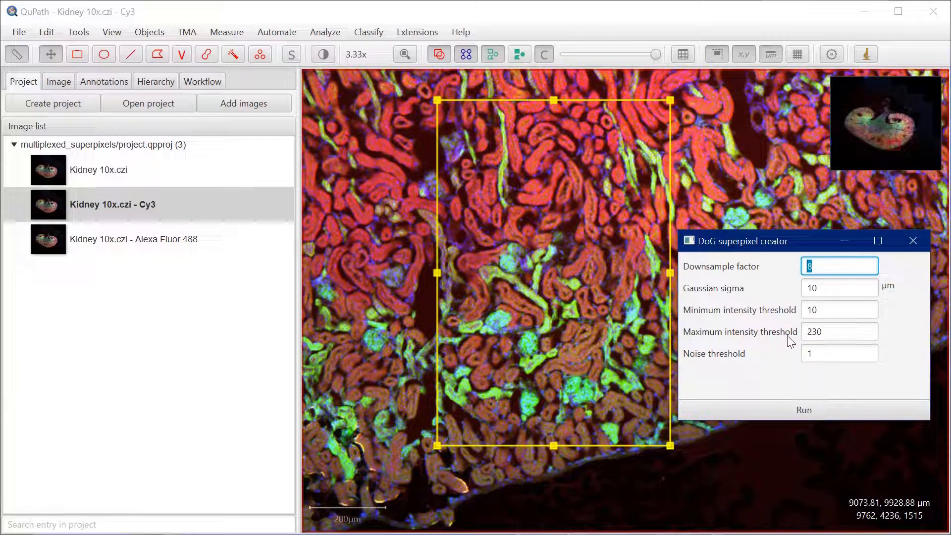
pyautogui.click(820, 335)
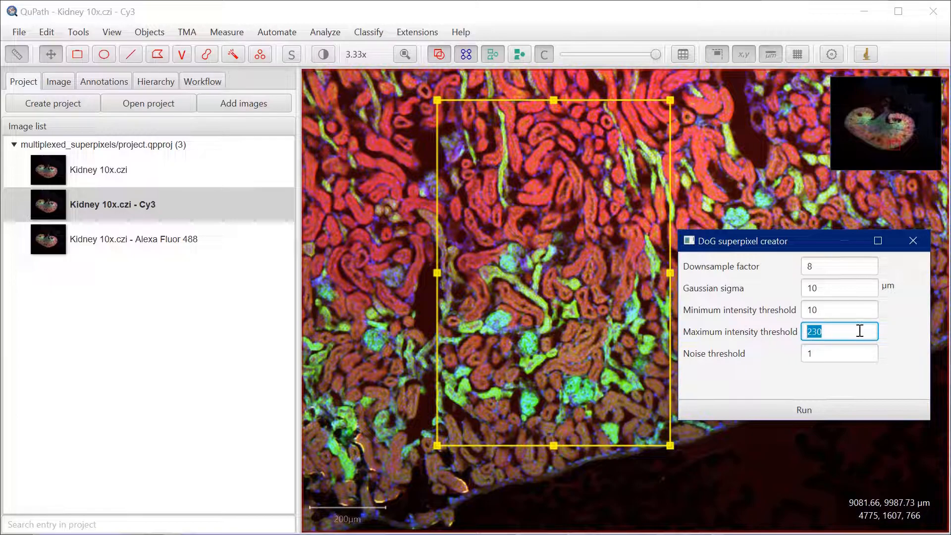
pyautogui.write('30')
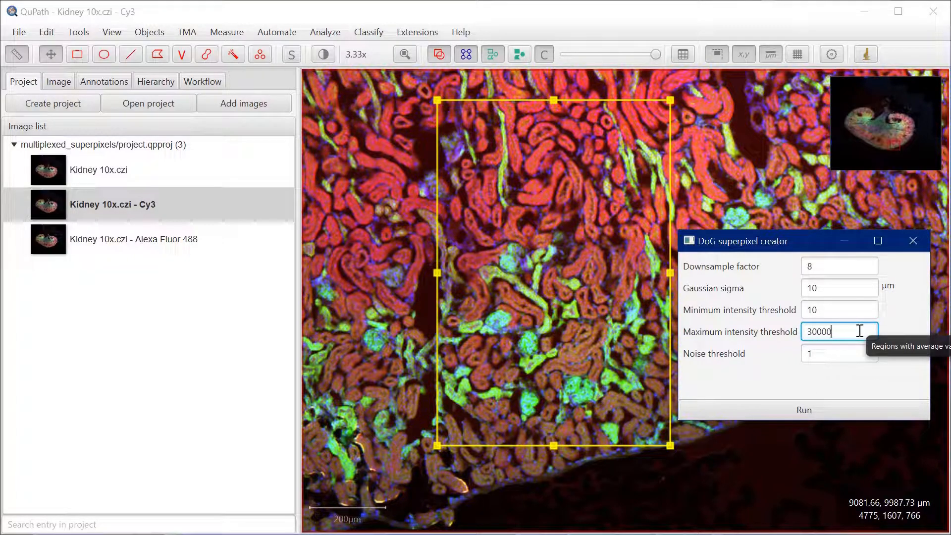
pyautogui.click(813, 411)
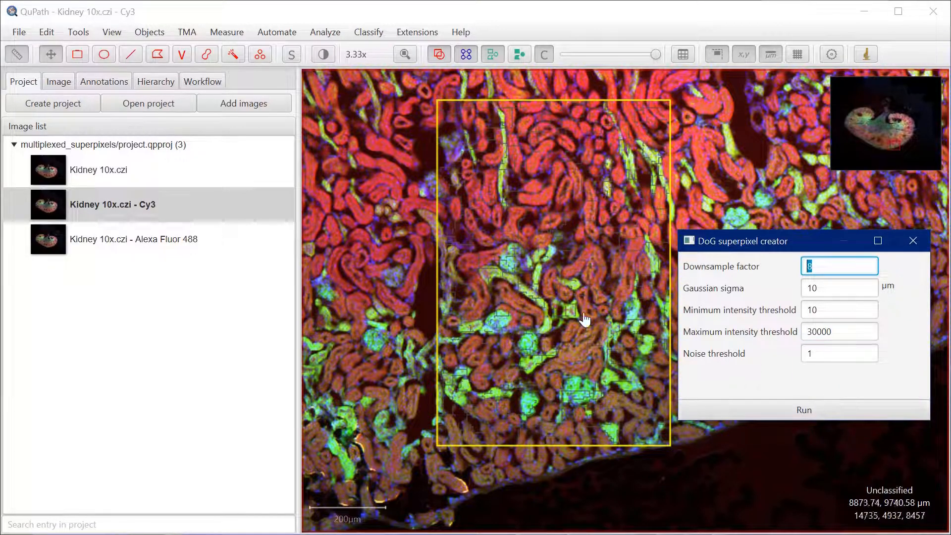
# Set the downsample factor to 1, rerun the DoG superpixel segmentation and inspect the superpixel outlines
pyautogui.scroll(5, 577, 330)
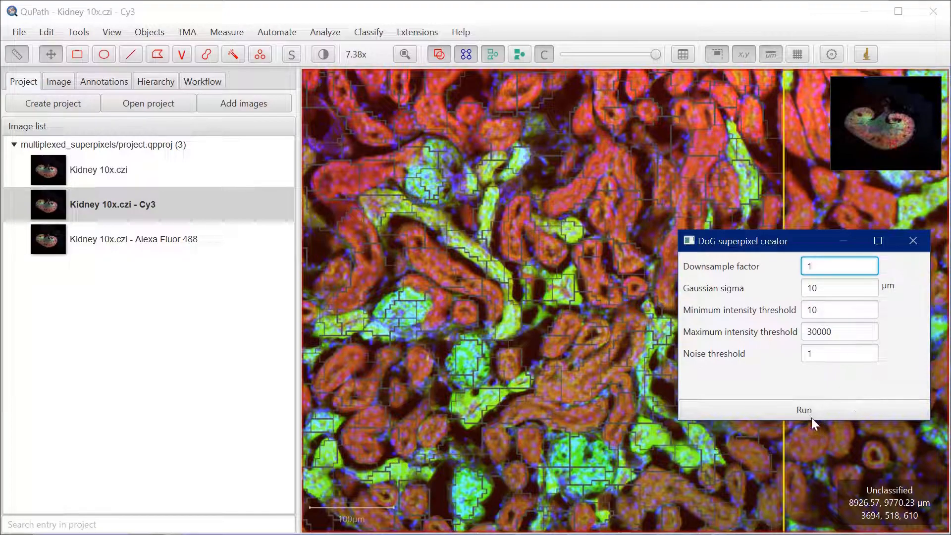
pyautogui.click(801, 408)
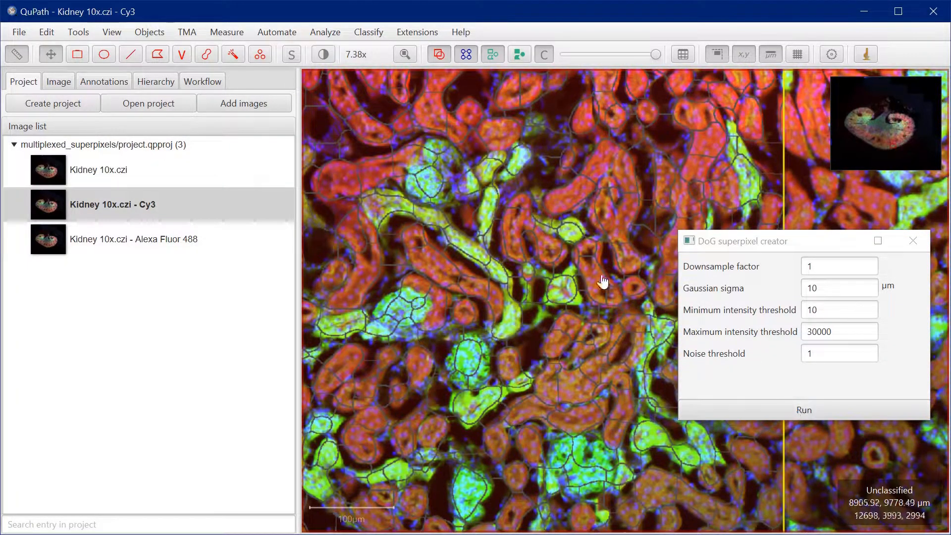
pyautogui.moveTo(450, 268); pyautogui.dragTo(501, 237)
pyautogui.moveTo(606, 330); pyautogui.dragTo(513, 265)
pyautogui.moveTo(559, 323); pyautogui.dragTo(575, 370)
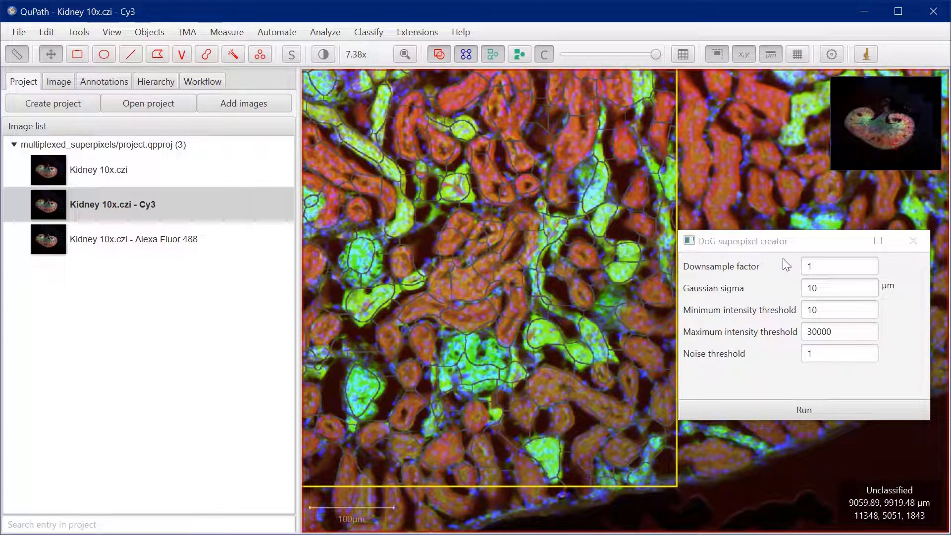
# Set the Gaussian sigma to 5 µm, rerun the superpixel segmentation and check how the outlines follow the structures
pyautogui.click(783, 289)
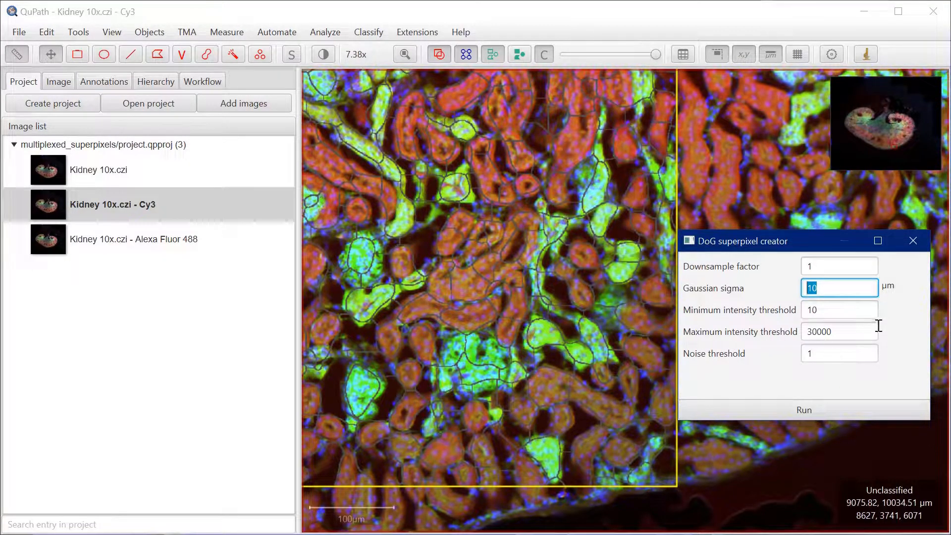
pyautogui.moveTo(878, 326)
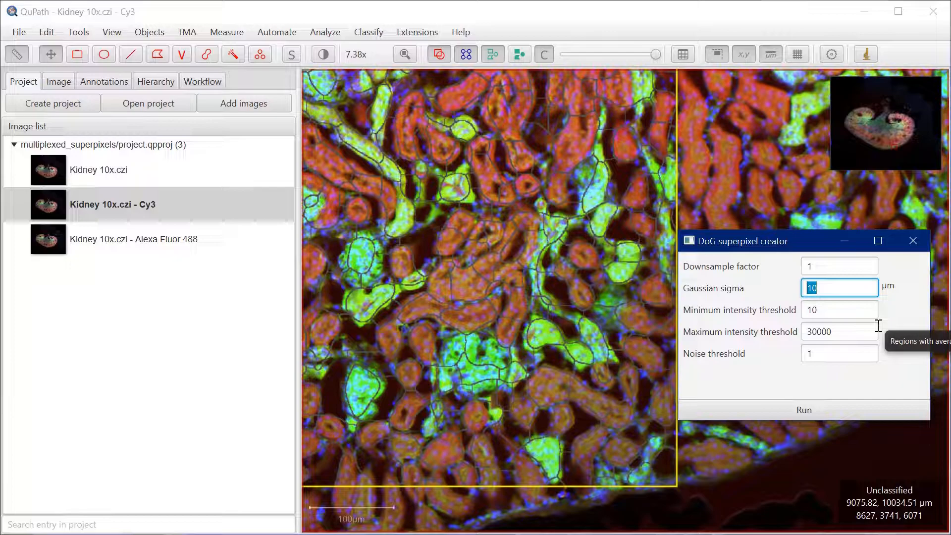
pyautogui.click(829, 412)
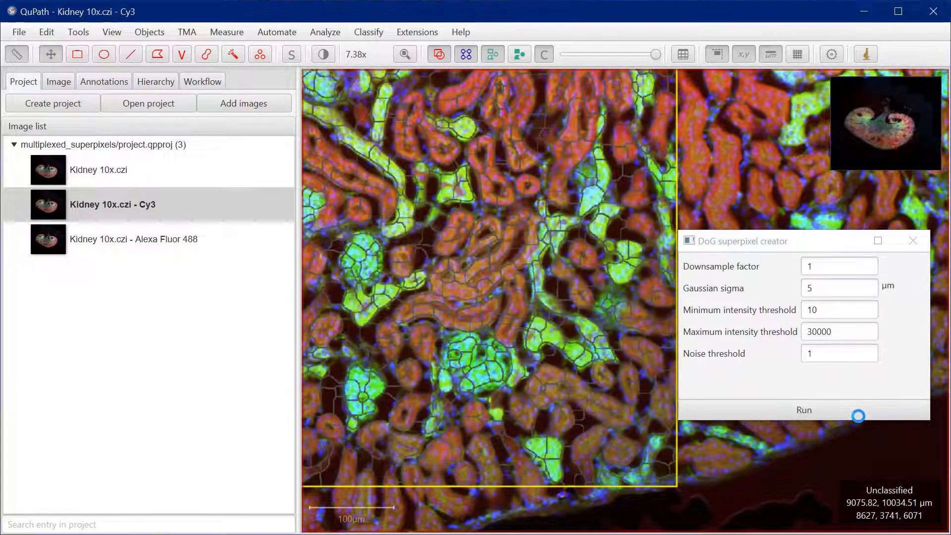
pyautogui.moveTo(458, 208); pyautogui.dragTo(527, 289)
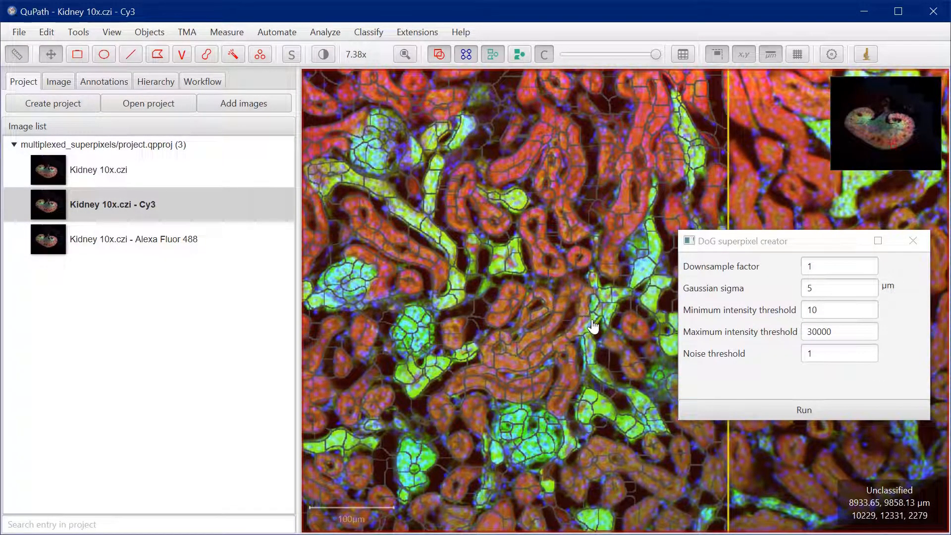
# Set the Gaussian sigma to 8 µm and rerun the DoG superpixel segmentation
pyautogui.click(821, 289)
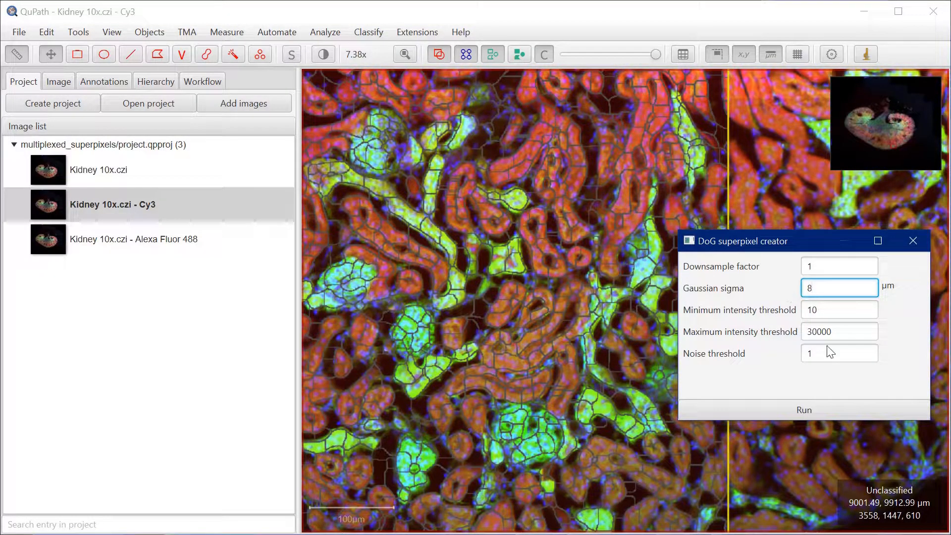
pyautogui.click(772, 414)
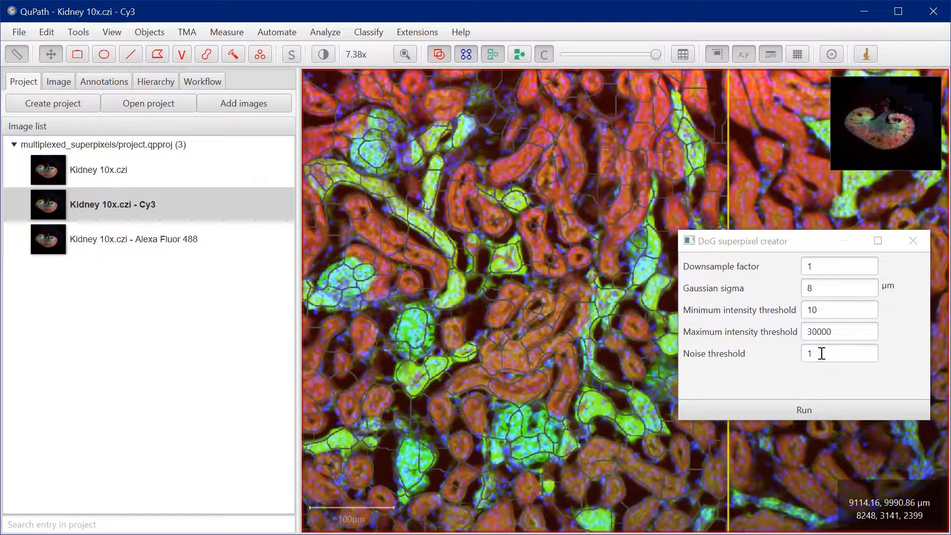
# Set the noise threshold to 100, rerun the superpixel segmentation, check the outlines across the rectangle and close the superpixel creator
pyautogui.moveTo(821, 353)
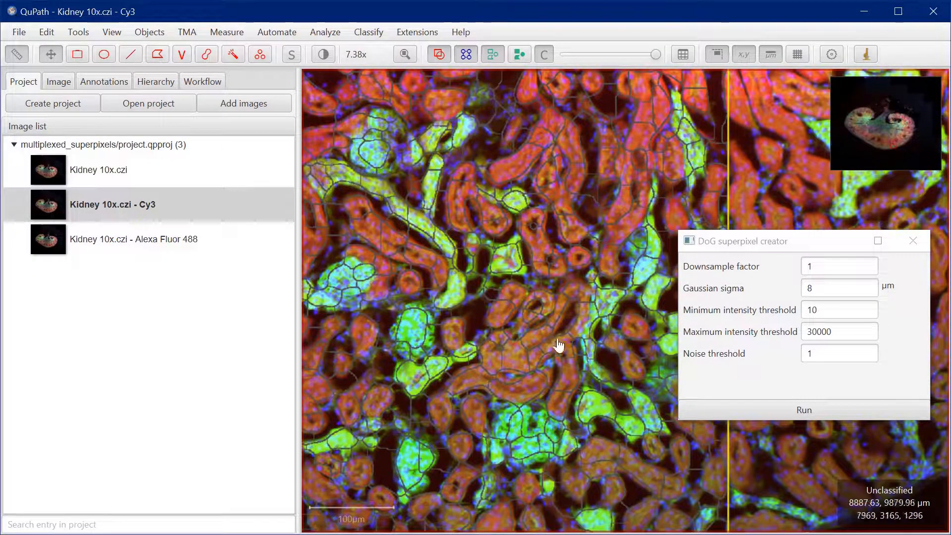
pyautogui.click(818, 351)
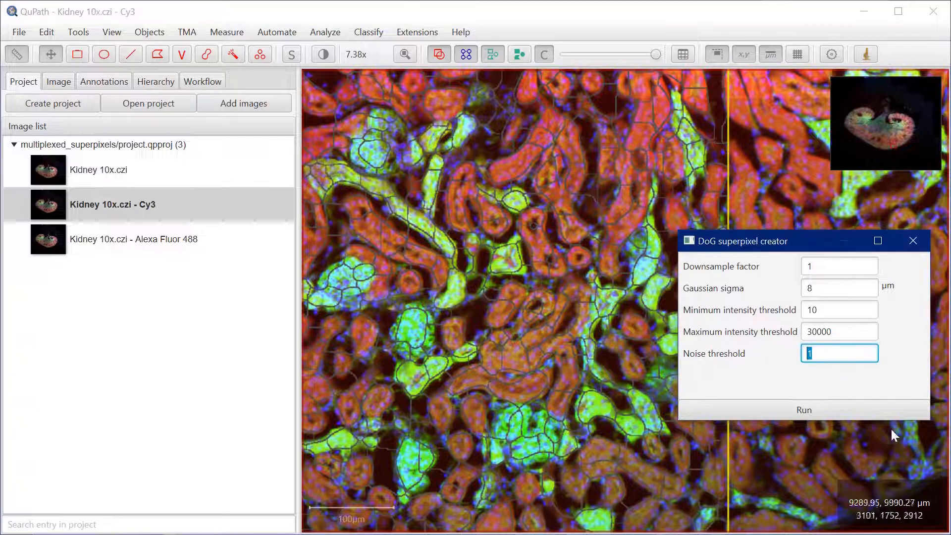
pyautogui.write('10')
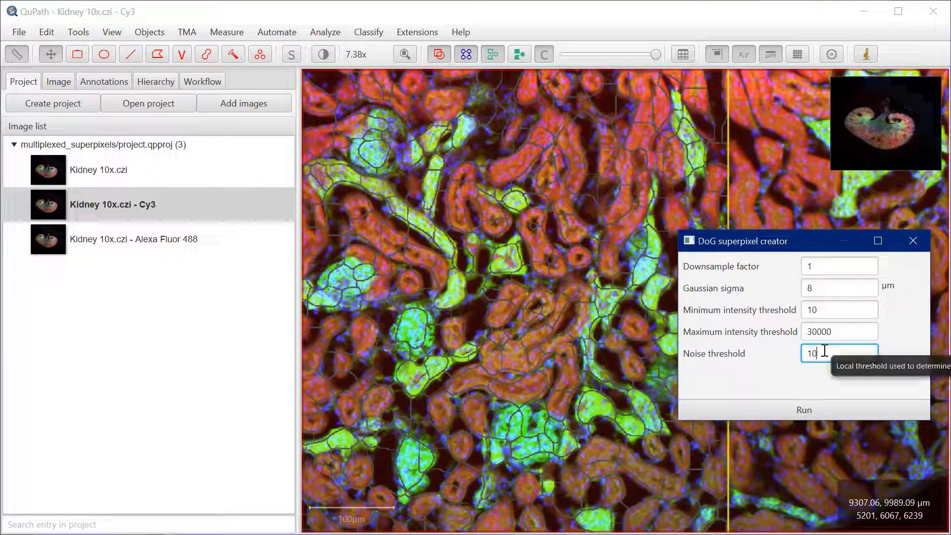
pyautogui.write('0')
pyautogui.click(789, 412)
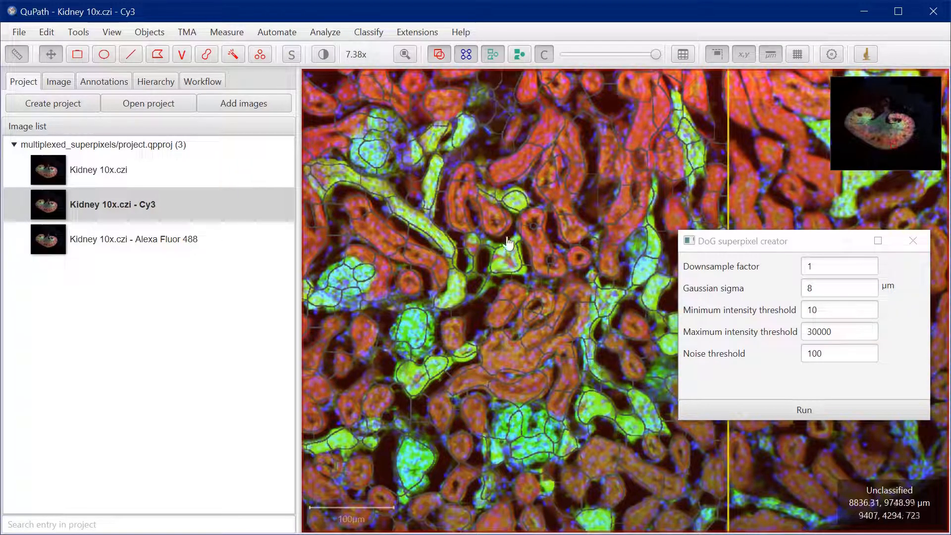
pyautogui.moveTo(435, 266)
pyautogui.mouseDown()
pyautogui.moveTo(552, 259)
pyautogui.moveTo(630, 206)
pyautogui.moveTo(480, 236)
pyautogui.mouseUp()
pyautogui.moveTo(567, 268)
pyautogui.mouseDown()
pyautogui.moveTo(543, 255)
pyautogui.moveTo(584, 344)
pyautogui.mouseUp()
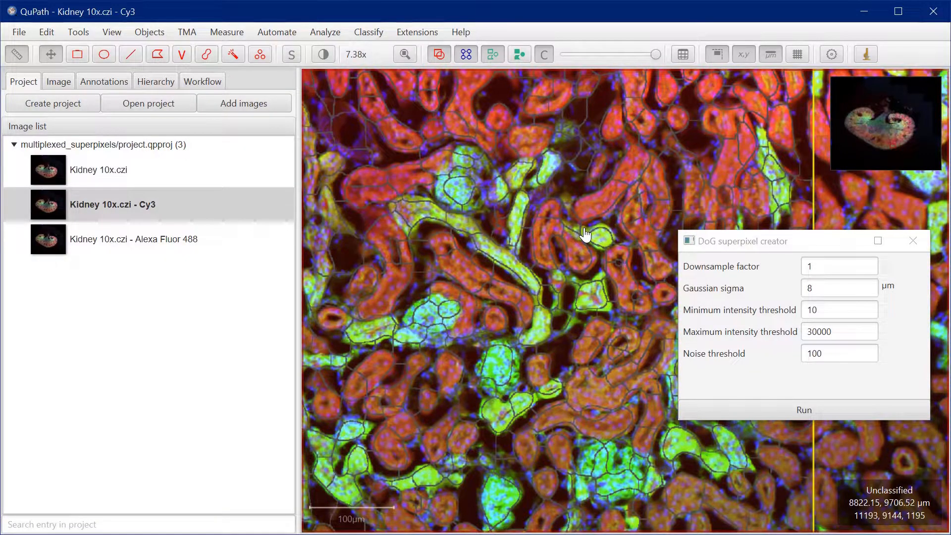
pyautogui.moveTo(536, 372); pyautogui.dragTo(590, 257)
pyautogui.scroll(-5, 589, 256)
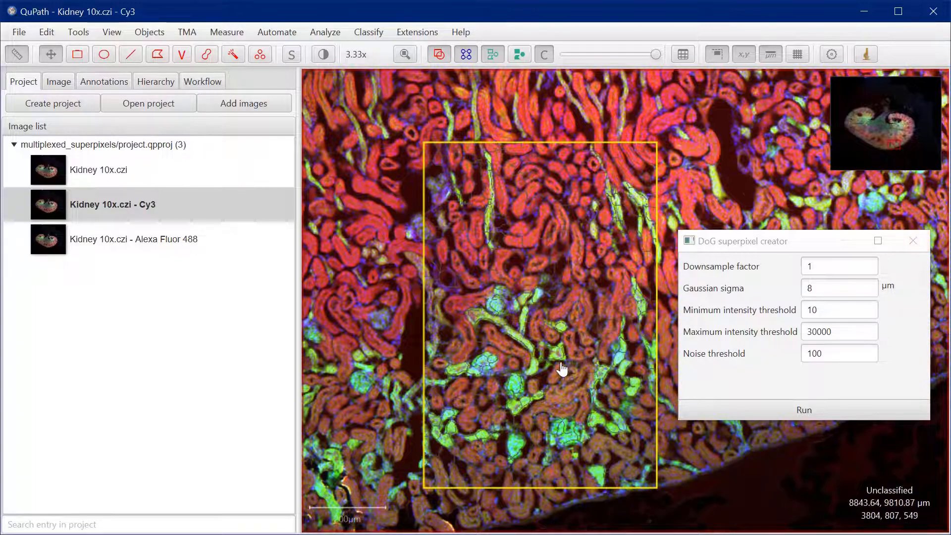
pyautogui.moveTo(563, 366); pyautogui.dragTo(575, 327)
pyautogui.scroll(3, 575, 327)
pyautogui.click(918, 241)
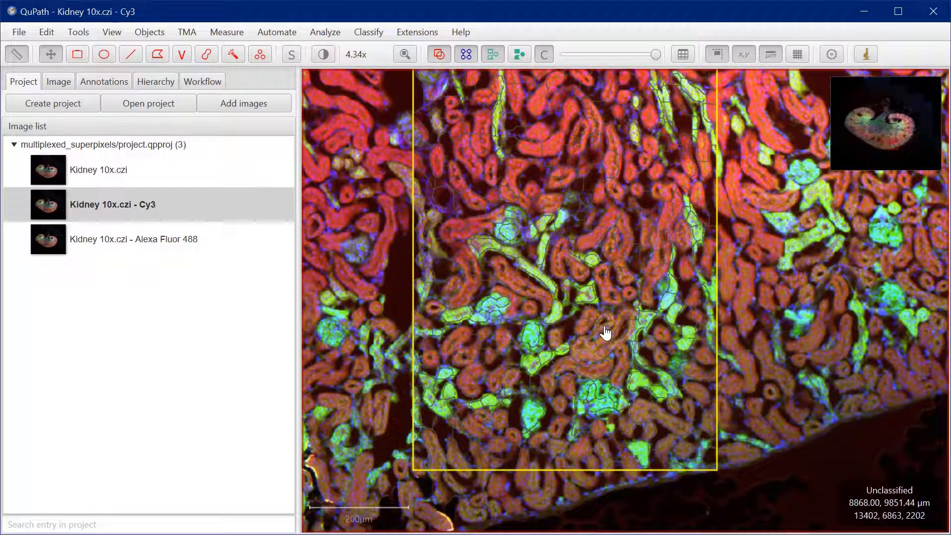
# Select individual superpixels inside the rectangle and examine which properties they carry
pyautogui.click(511, 237)
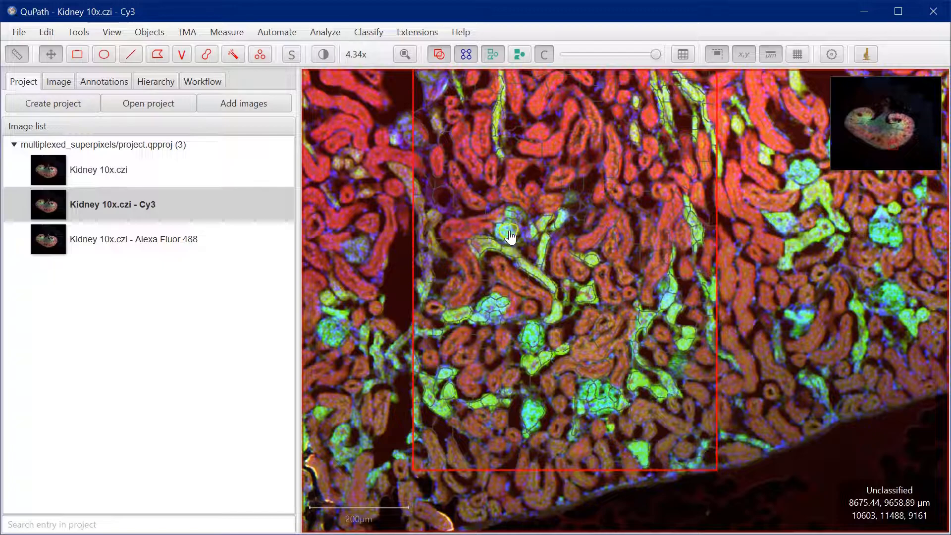
pyautogui.click(102, 84)
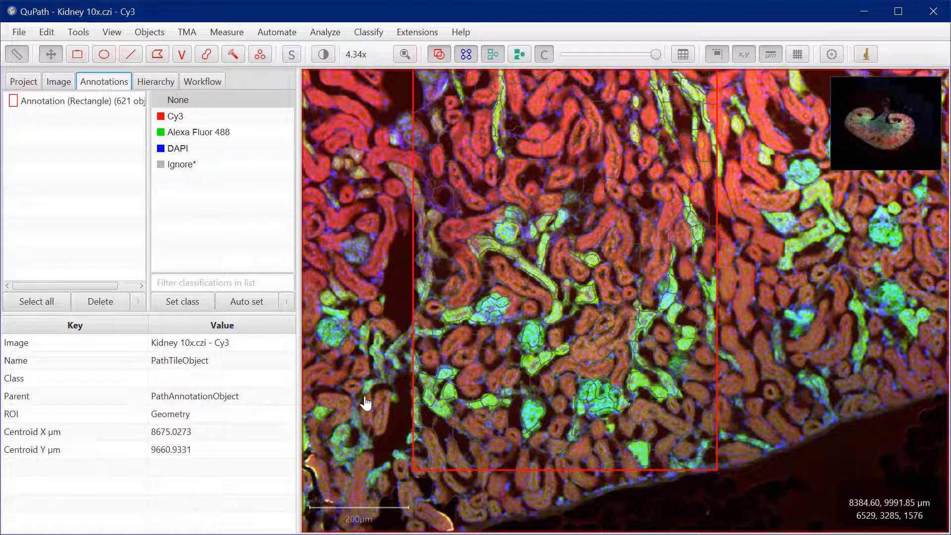
pyautogui.click(587, 300)
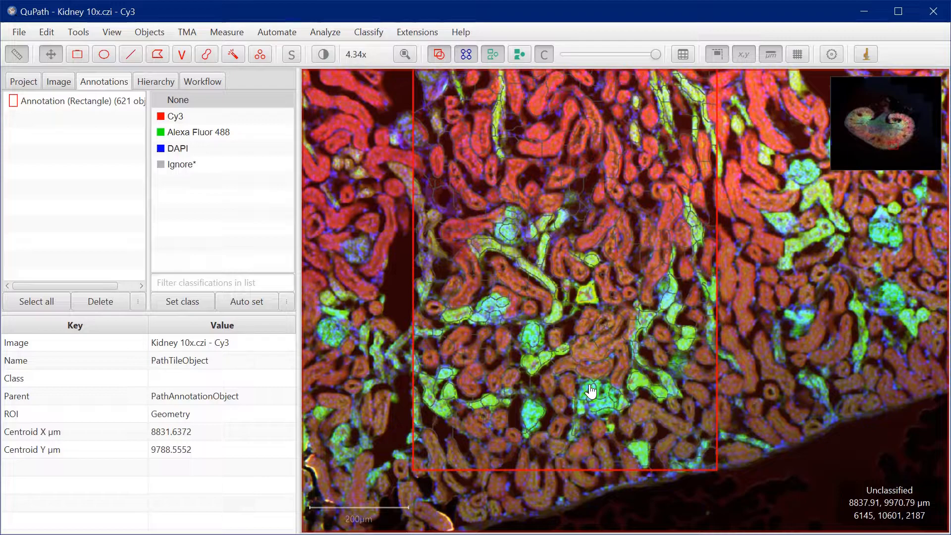
pyautogui.scroll(1, 549, 297)
pyautogui.scroll(-1, 549, 297)
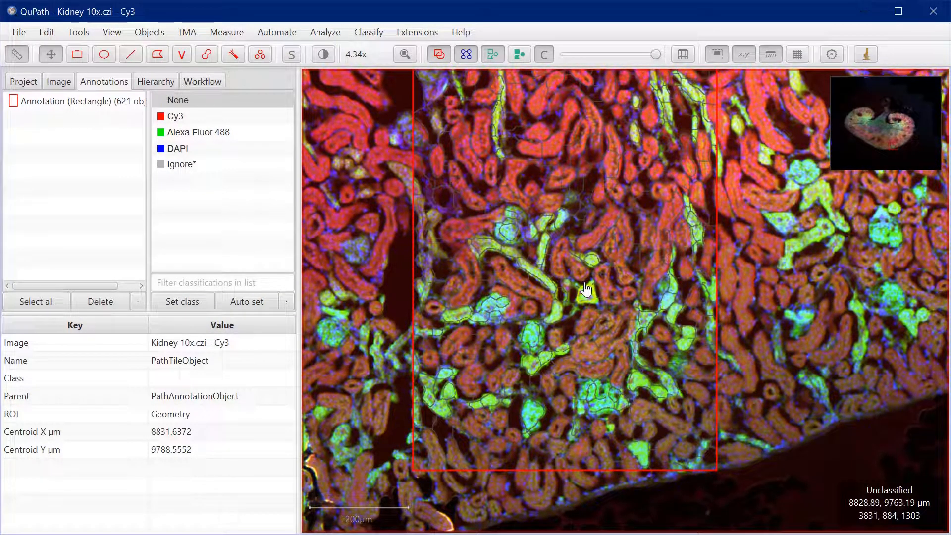
# Select the rectangle and set up intensity features for Cy3, Alexa Fluor 488 and DAPI with mean, standard deviation, min & max and median
pyautogui.doubleClick(93, 99)
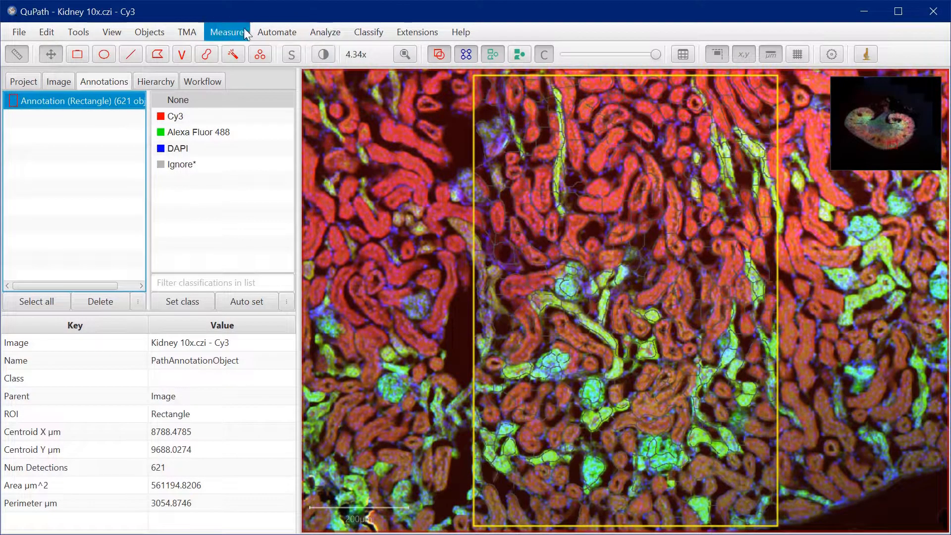
pyautogui.click(268, 31)
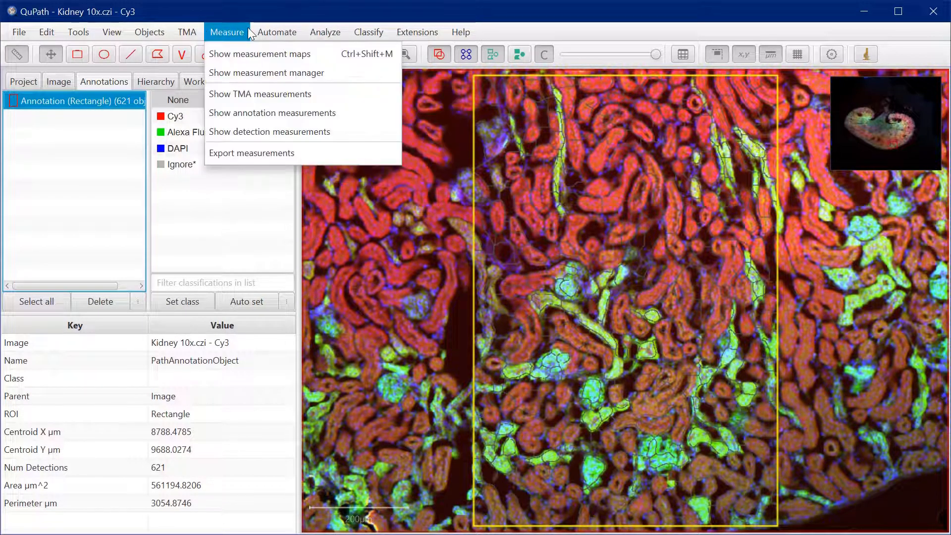
pyautogui.moveTo(305, 27)
pyautogui.moveTo(340, 111)
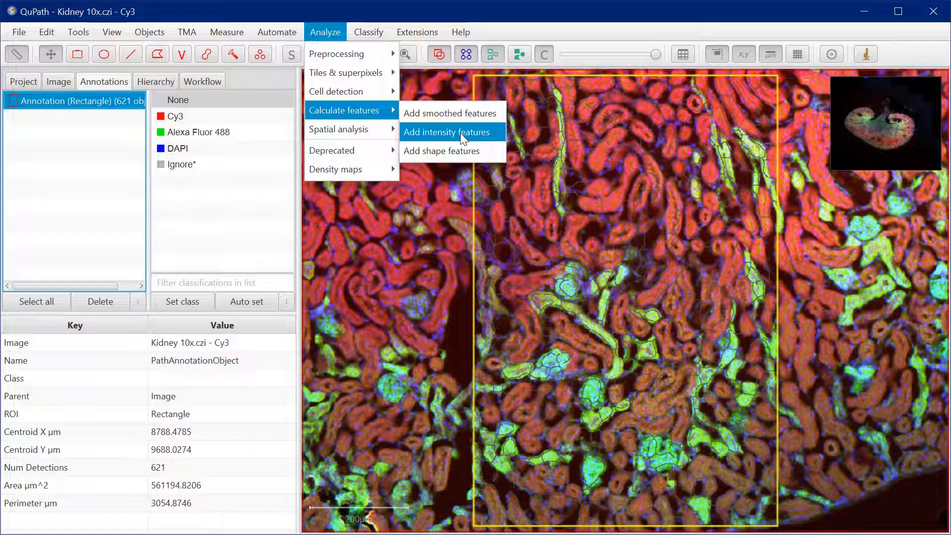
pyautogui.click(477, 132)
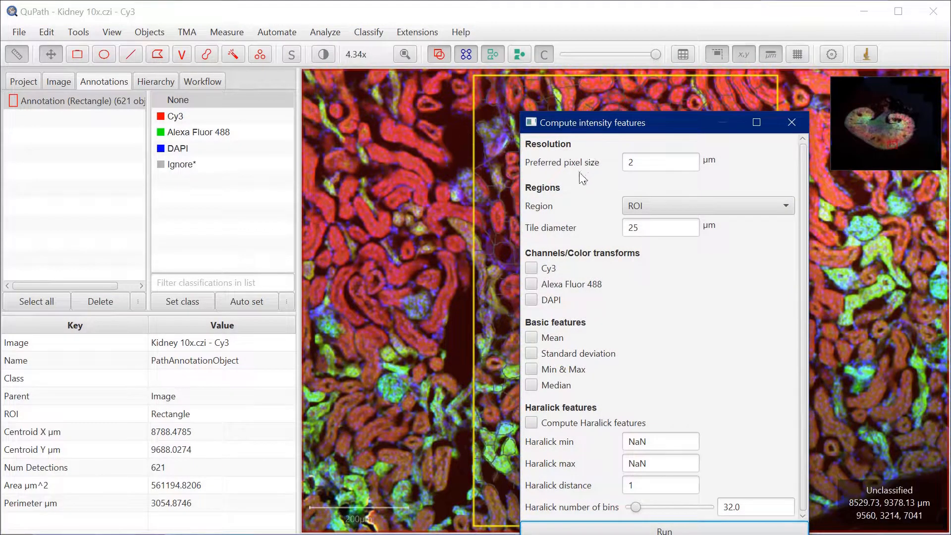
pyautogui.click(535, 268)
pyautogui.click(532, 285)
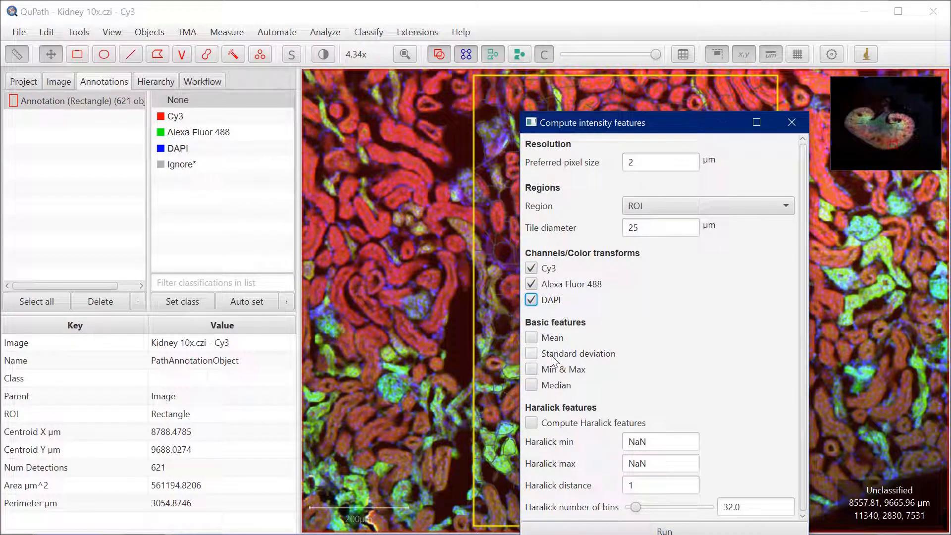
pyautogui.click(531, 339)
pyautogui.click(531, 353)
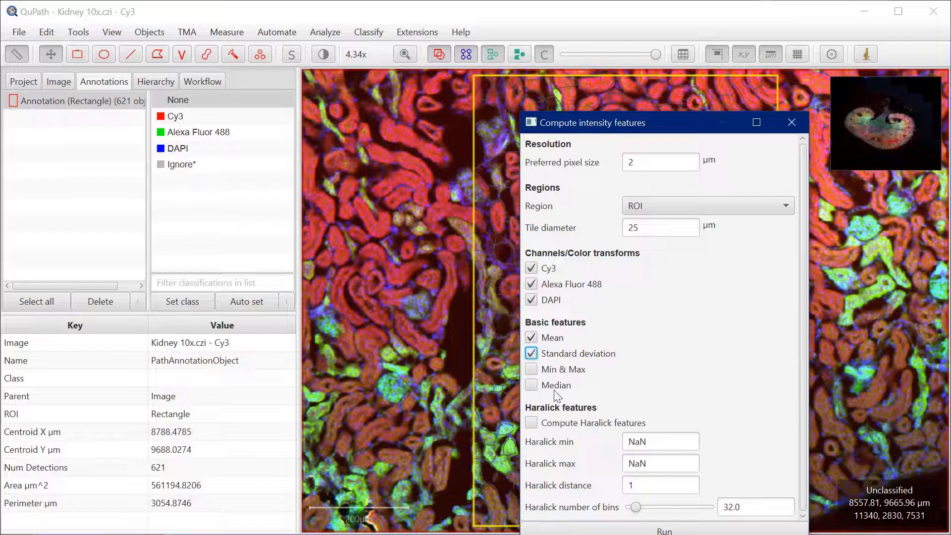
pyautogui.click(537, 370)
pyautogui.click(533, 385)
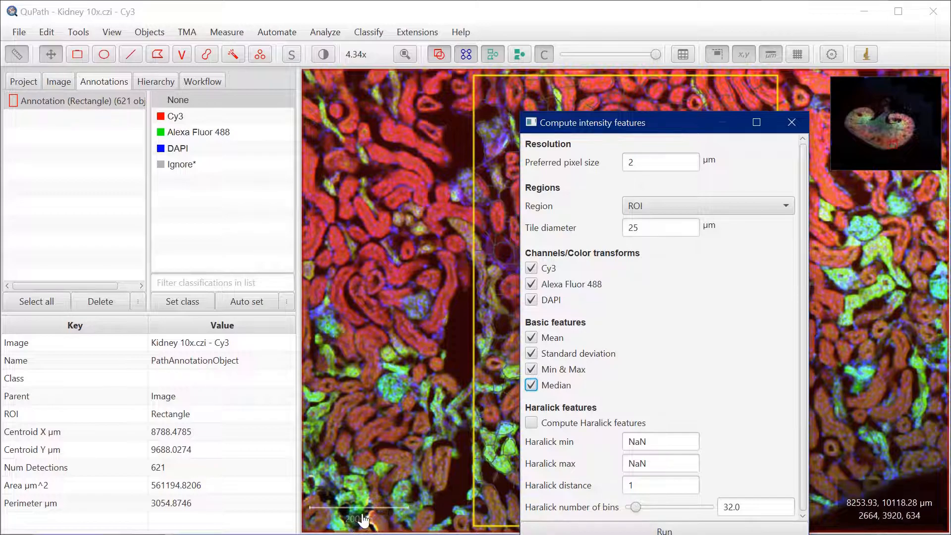
# Run the intensity feature computation on all detections and close the feature dialog
pyautogui.moveTo(659, 135); pyautogui.dragTo(714, 144)
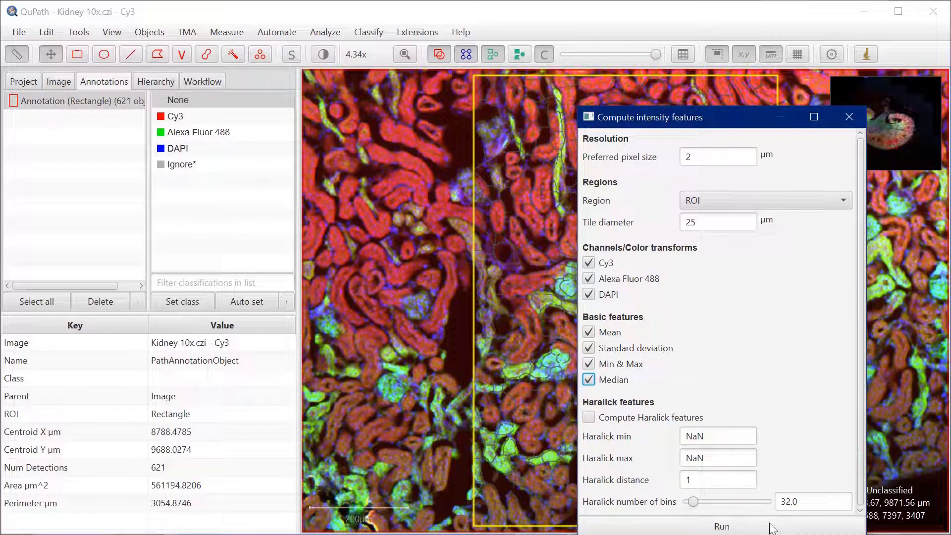
pyautogui.click(742, 529)
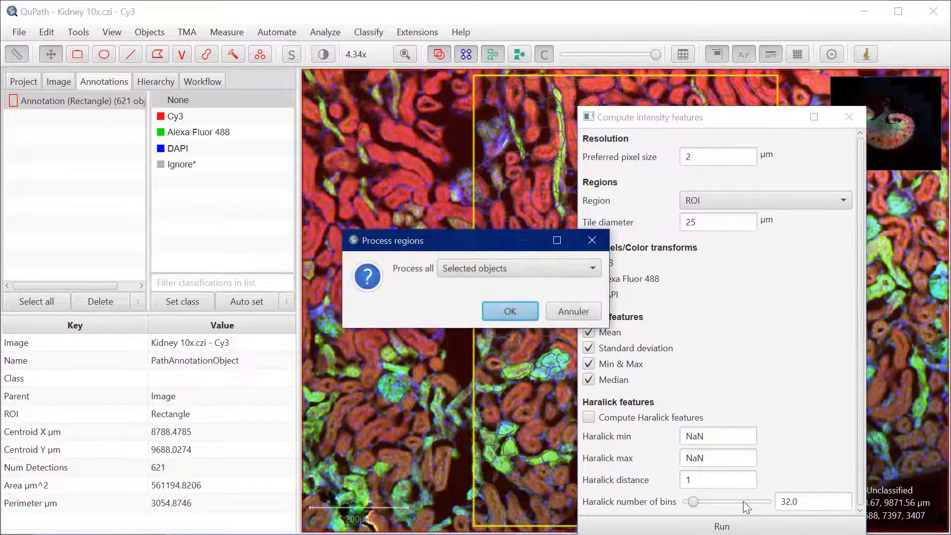
pyautogui.click(554, 272)
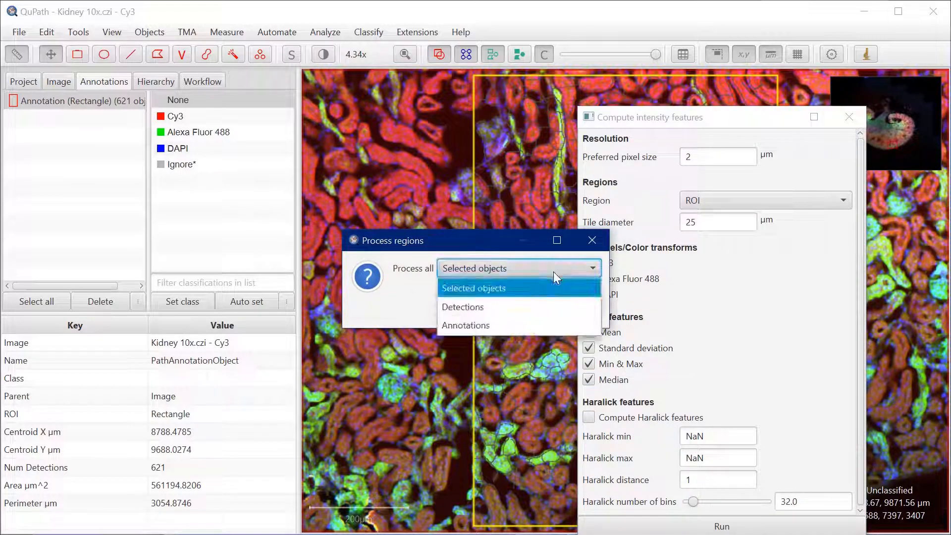
pyautogui.click(509, 308)
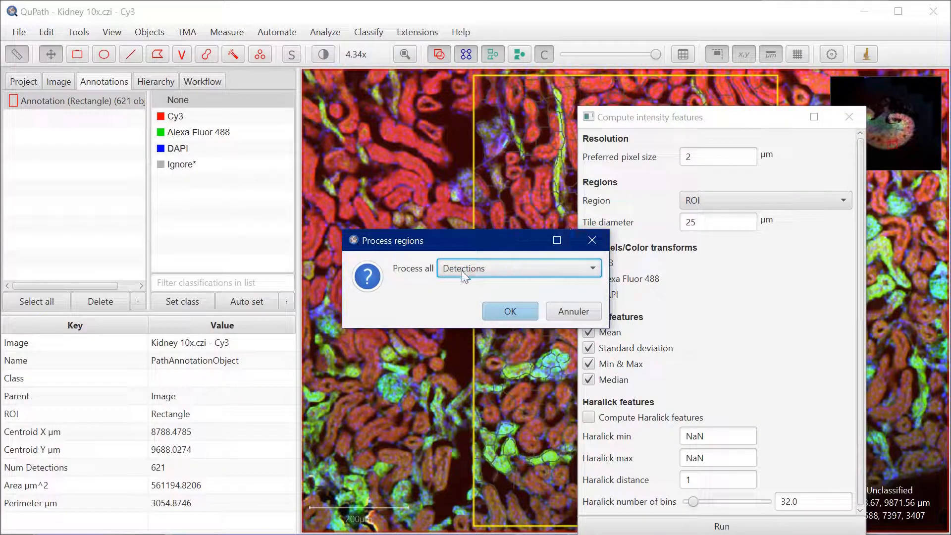
pyautogui.click(501, 311)
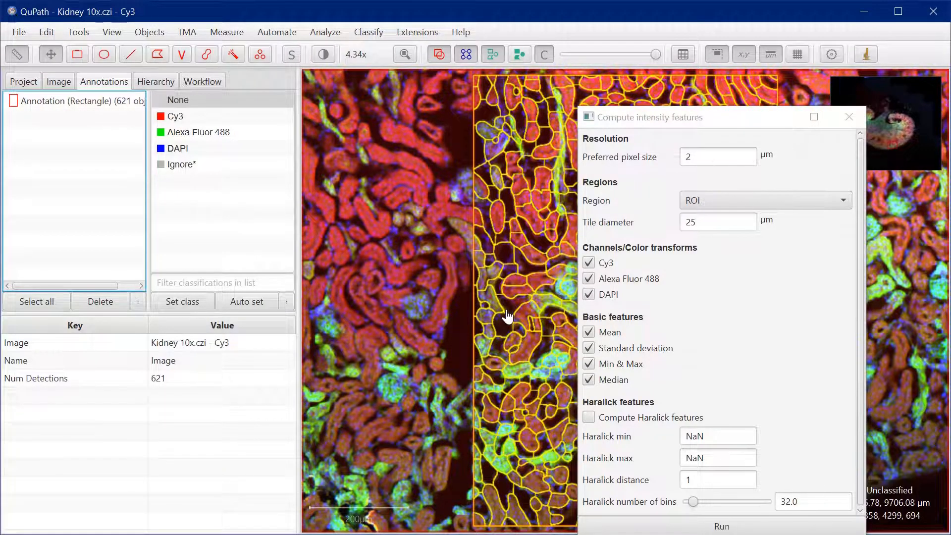
pyautogui.click(850, 116)
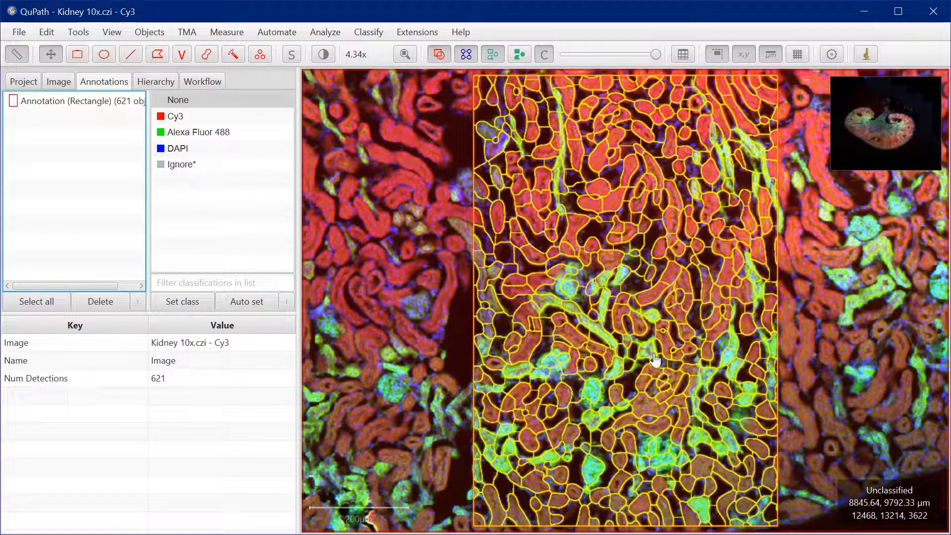
# Select one small superpixel and review its intensity measurements for the three channels
pyautogui.click(590, 368)
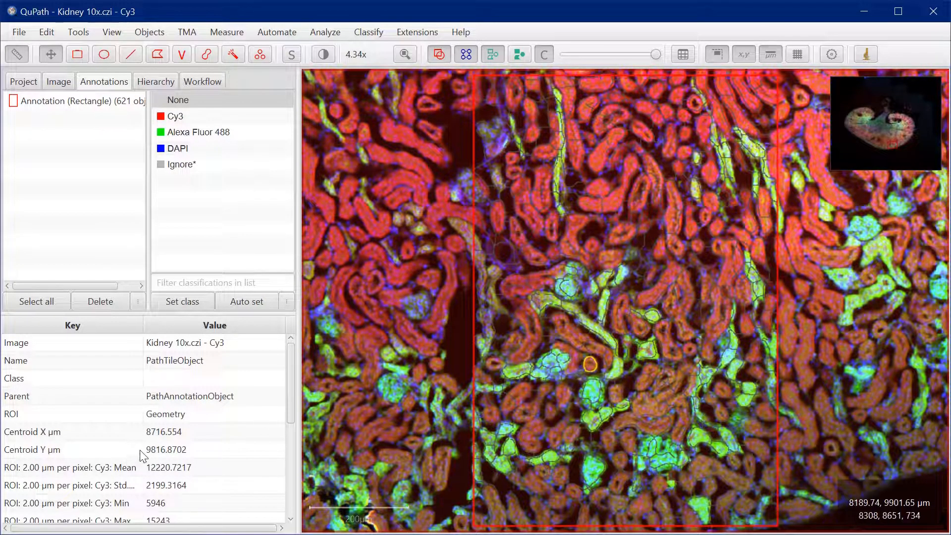
pyautogui.scroll(-4, 157, 466)
pyautogui.scroll(-2, 159, 463)
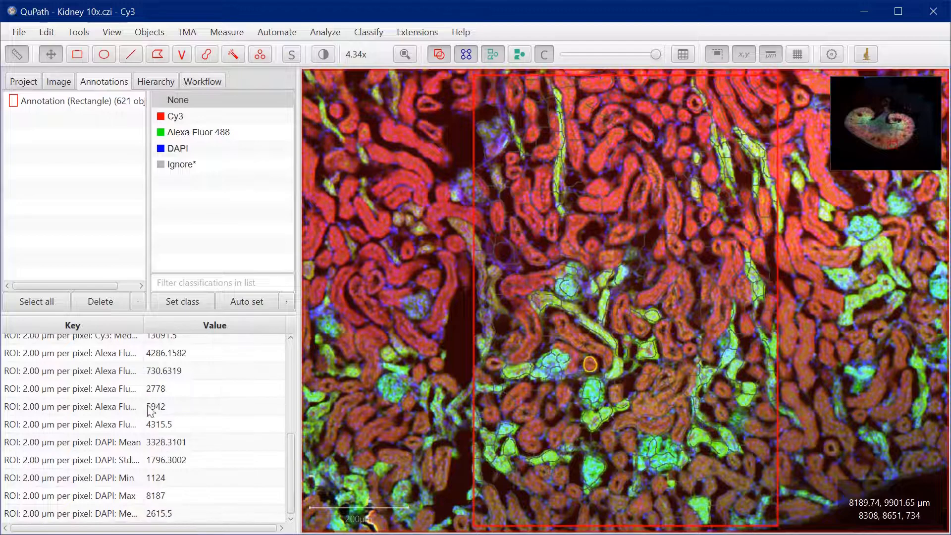
pyautogui.moveTo(291, 467)
pyautogui.mouseDown()
pyautogui.moveTo(284, 392)
pyautogui.moveTo(282, 477)
pyautogui.moveTo(284, 454)
pyautogui.mouseUp()
pyautogui.scroll(-2, 283, 453)
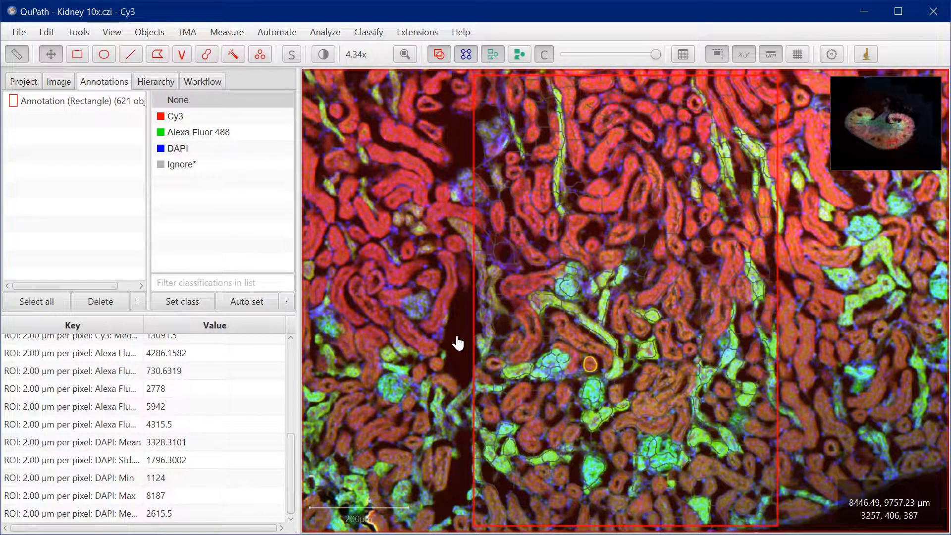
# Display only the Cy3 channel by hiding Alexa Fluor 488 and DAPI, and keep the brightness and contrast window clear of the rectangle
pyautogui.click(41, 83)
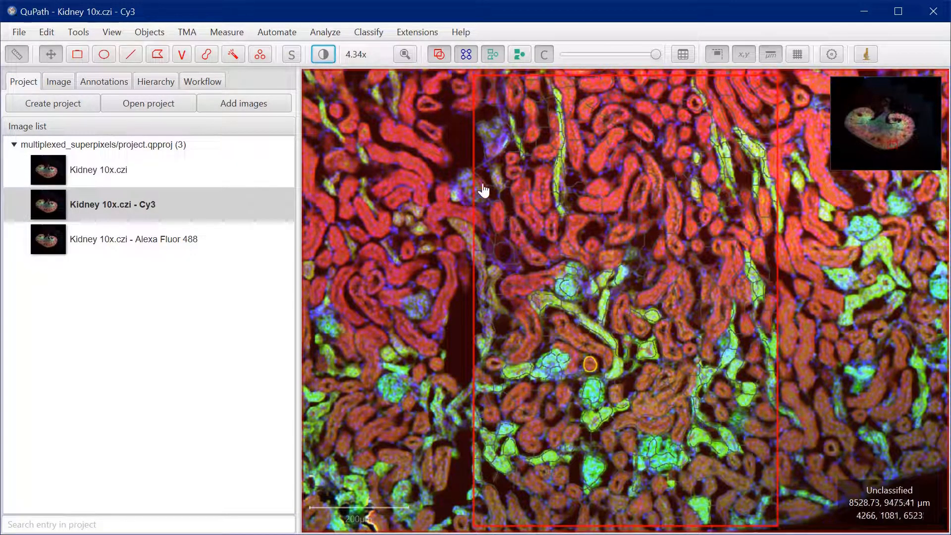
pyautogui.click(326, 55)
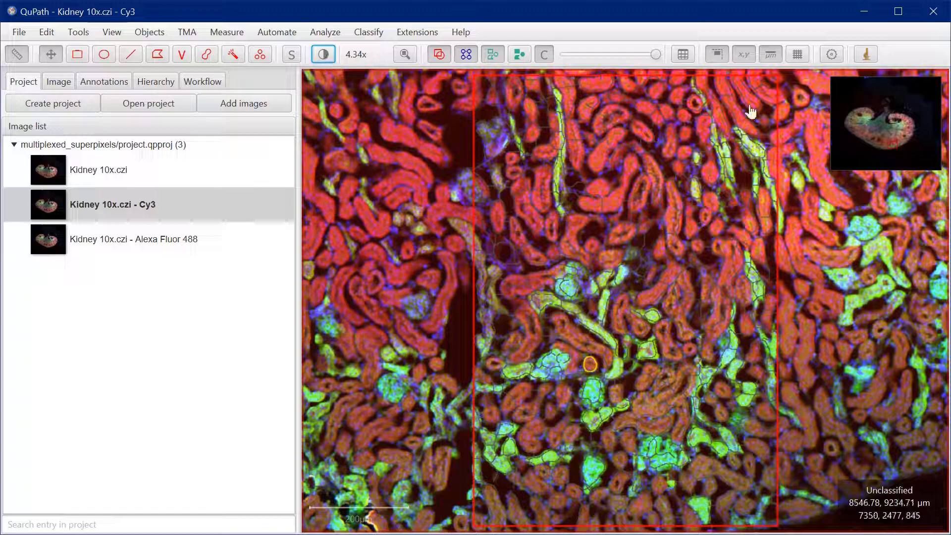
pyautogui.moveTo(476, 185); pyautogui.dragTo(507, 108)
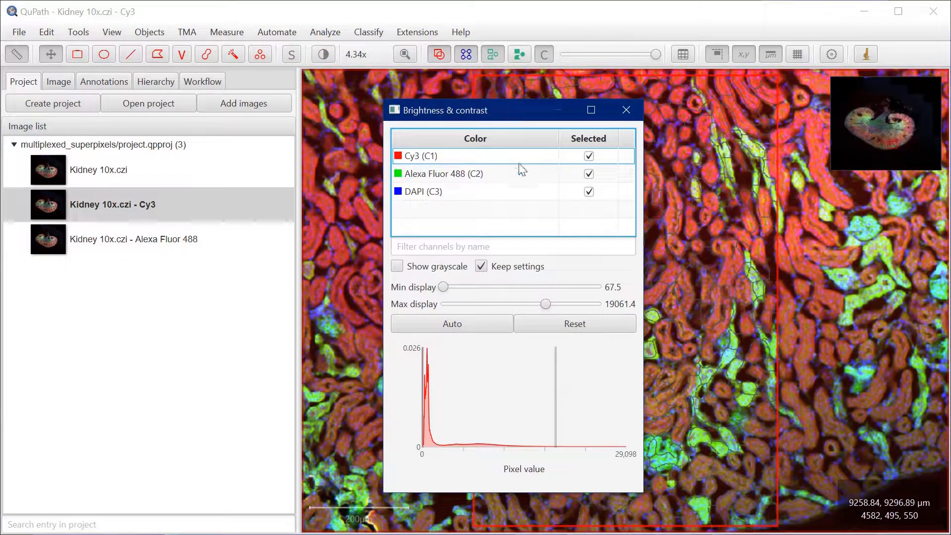
pyautogui.click(589, 174)
pyautogui.click(589, 192)
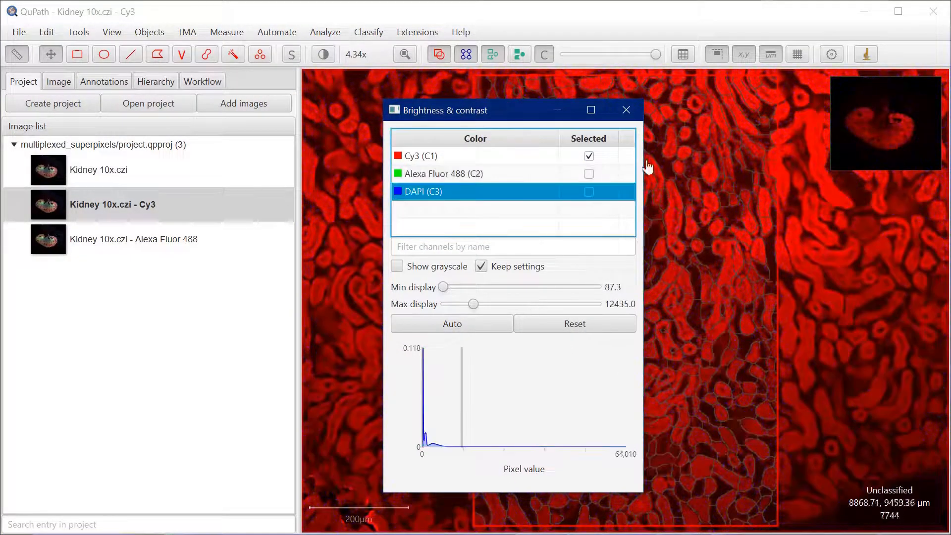
pyautogui.click(528, 155)
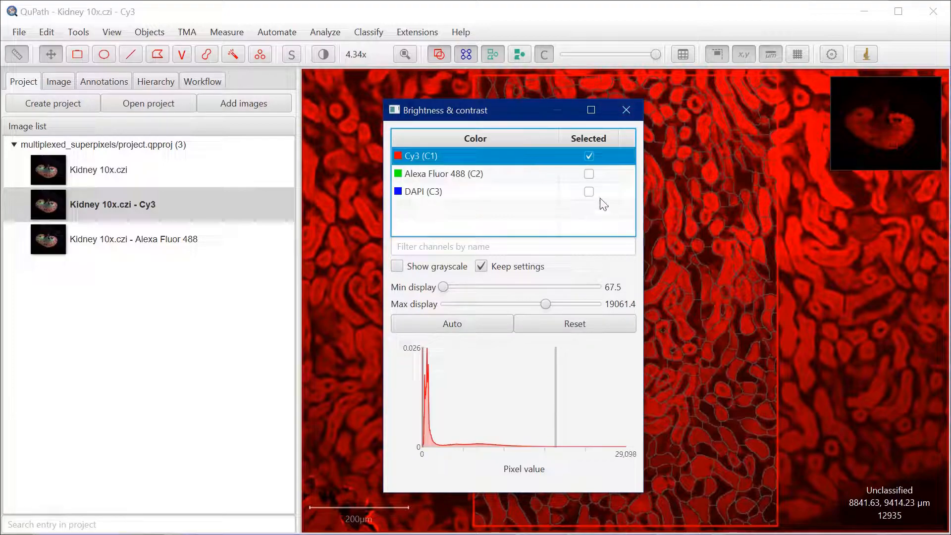
pyautogui.moveTo(527, 118); pyautogui.dragTo(743, 94)
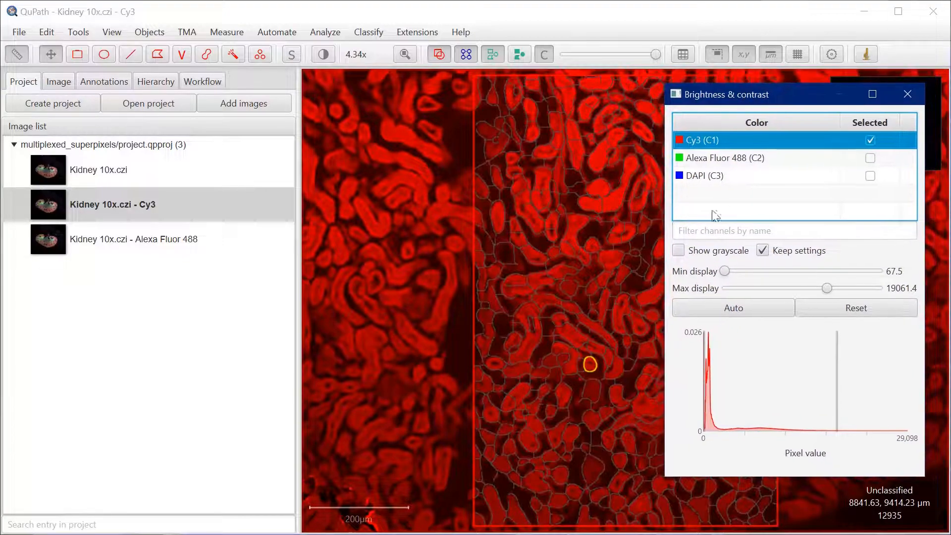
# Set the Cy3 display range to about 2654.9 minimum and 19788.1 maximum, and close the brightness and contrast window
pyautogui.moveTo(705, 400)
pyautogui.mouseDown()
pyautogui.moveTo(726, 405)
pyautogui.moveTo(700, 394)
pyautogui.moveTo(719, 391)
pyautogui.mouseUp()
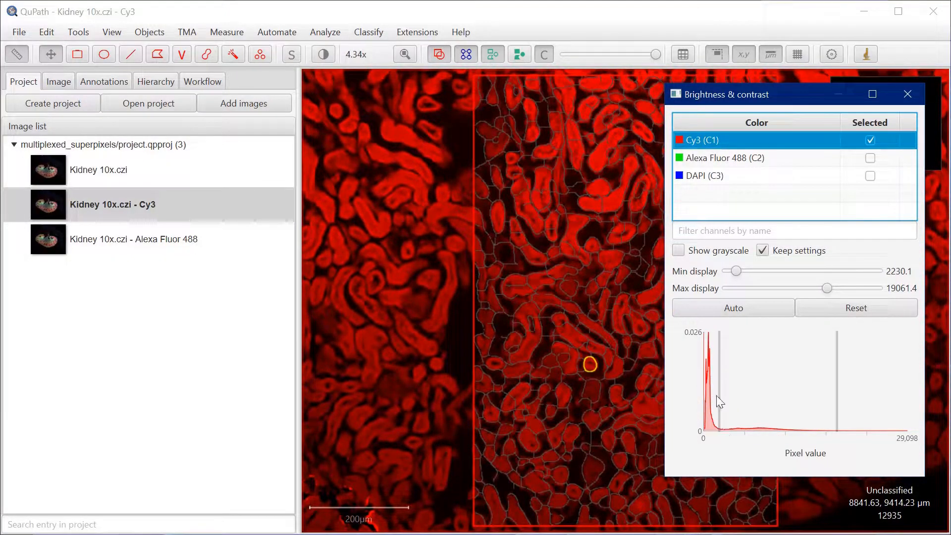
pyautogui.moveTo(719, 399)
pyautogui.mouseDown()
pyautogui.moveTo(702, 394)
pyautogui.moveTo(722, 395)
pyautogui.mouseUp()
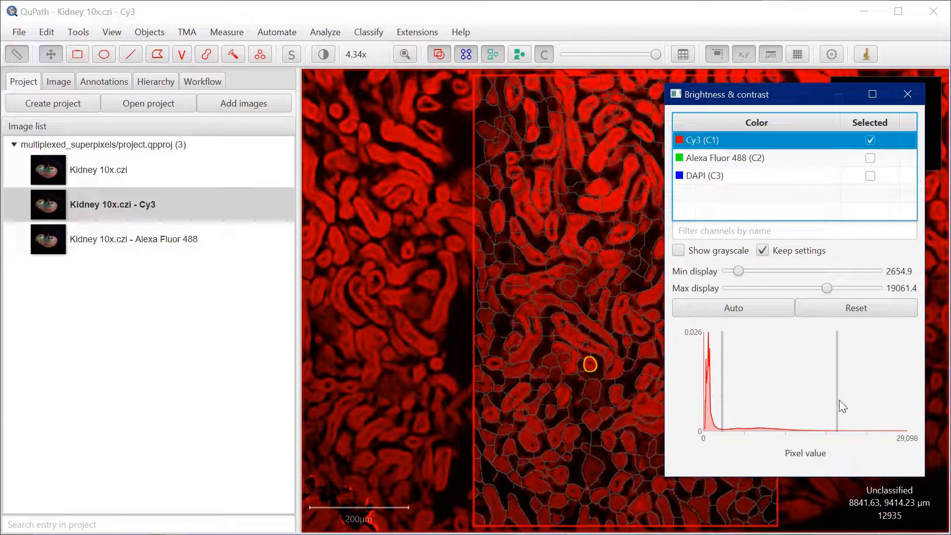
pyautogui.moveTo(838, 400)
pyautogui.mouseDown()
pyautogui.moveTo(890, 399)
pyautogui.moveTo(822, 399)
pyautogui.moveTo(854, 399)
pyautogui.moveTo(842, 393)
pyautogui.mouseUp()
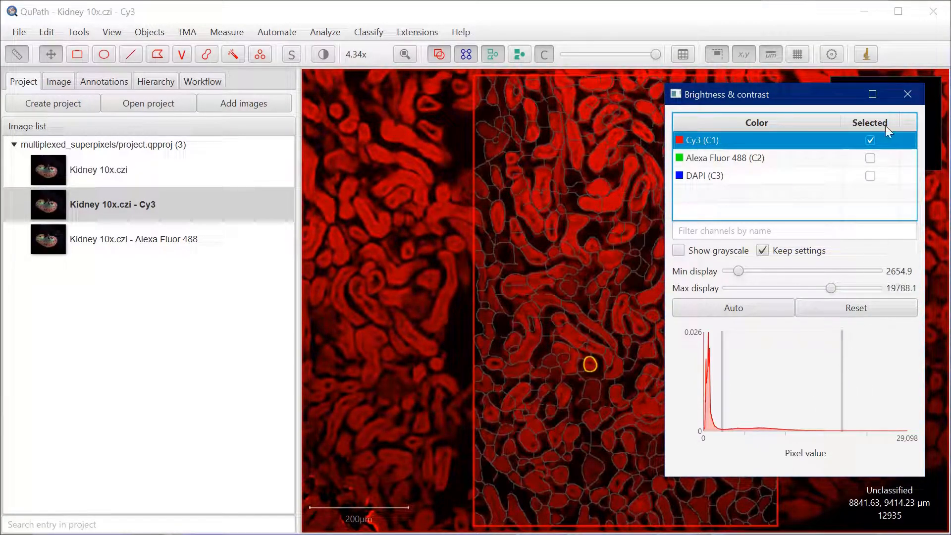
pyautogui.click(908, 94)
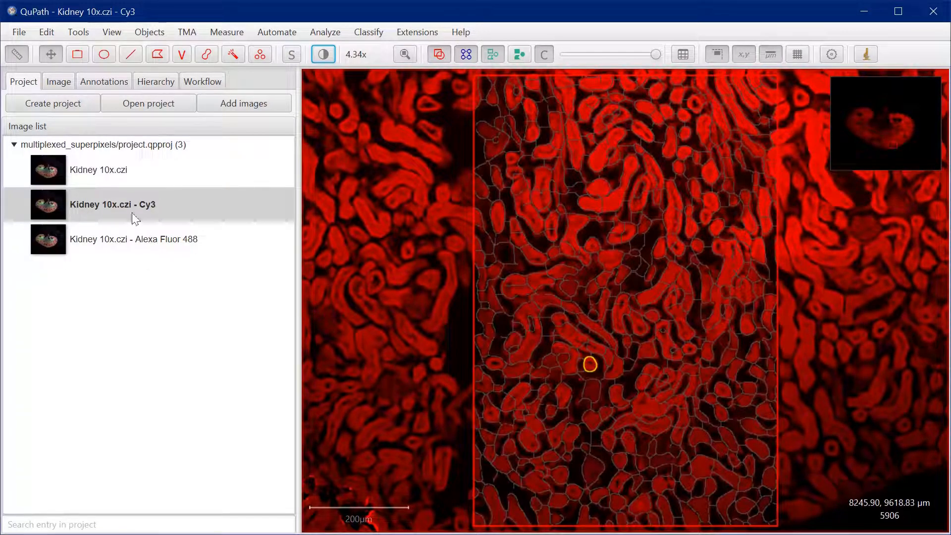
# Activate the Brush tool and make Cy3 the class automatically assigned to new annotations
pyautogui.click(111, 80)
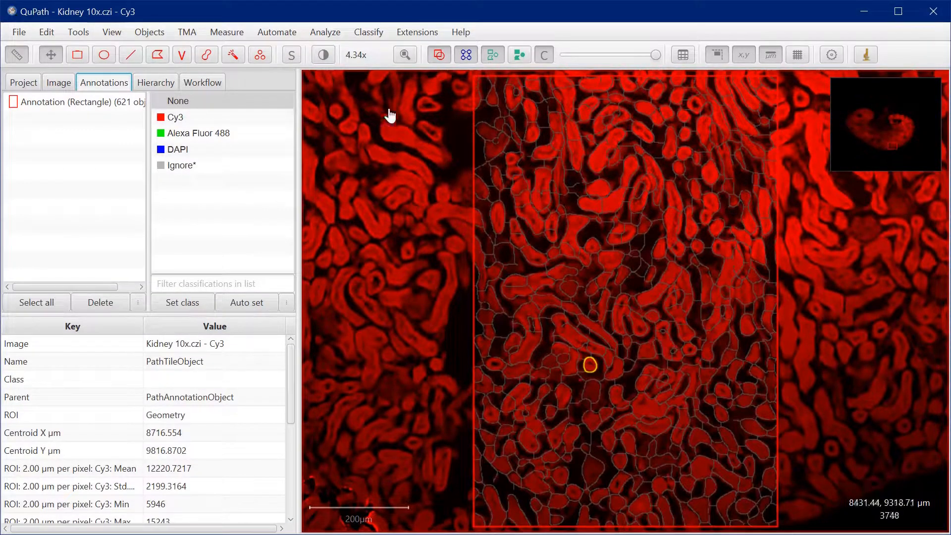
pyautogui.click(102, 107)
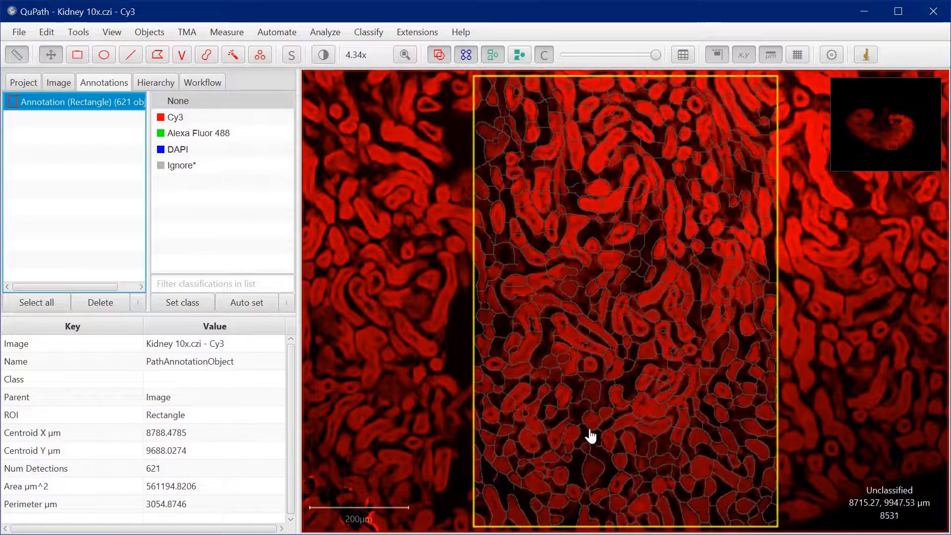
pyautogui.scroll(2, 526, 404)
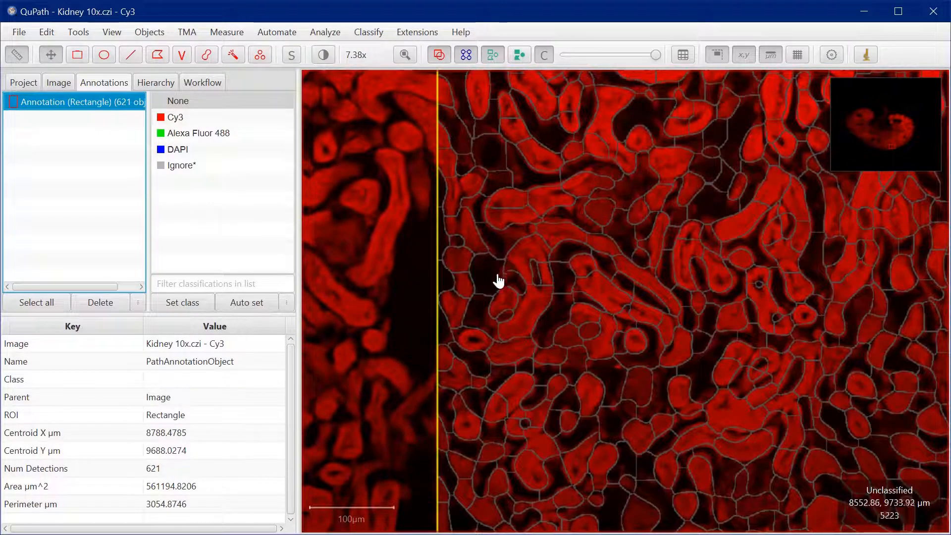
pyautogui.scroll(-2, 498, 279)
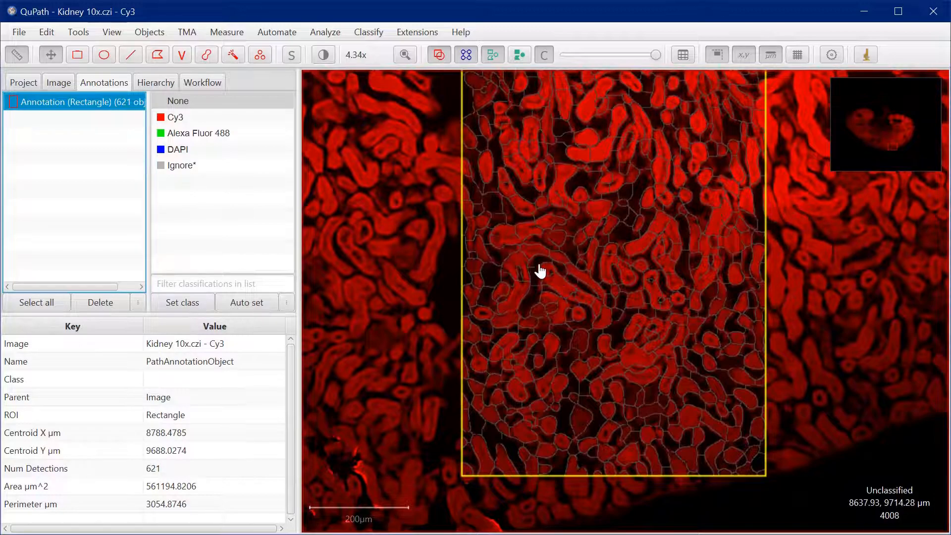
pyautogui.click(208, 55)
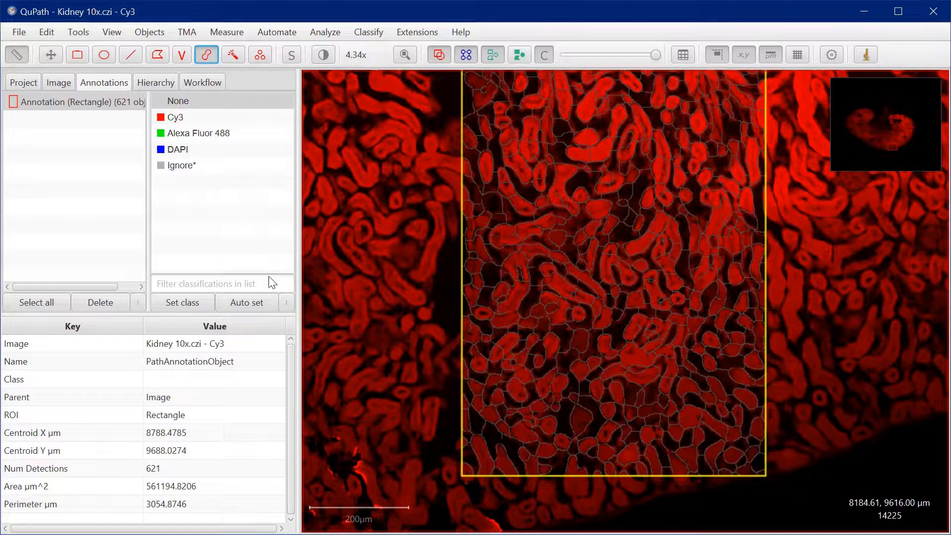
pyautogui.click(195, 167)
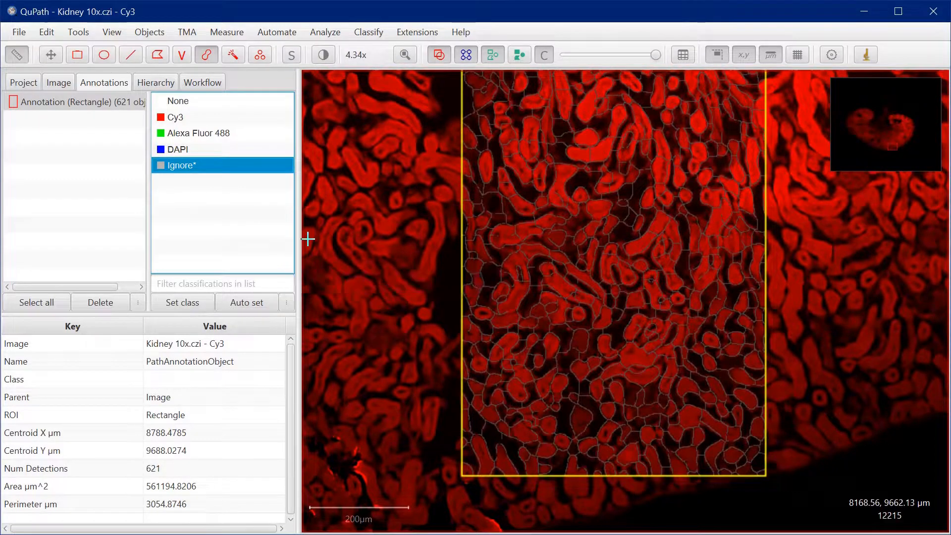
pyautogui.click(185, 119)
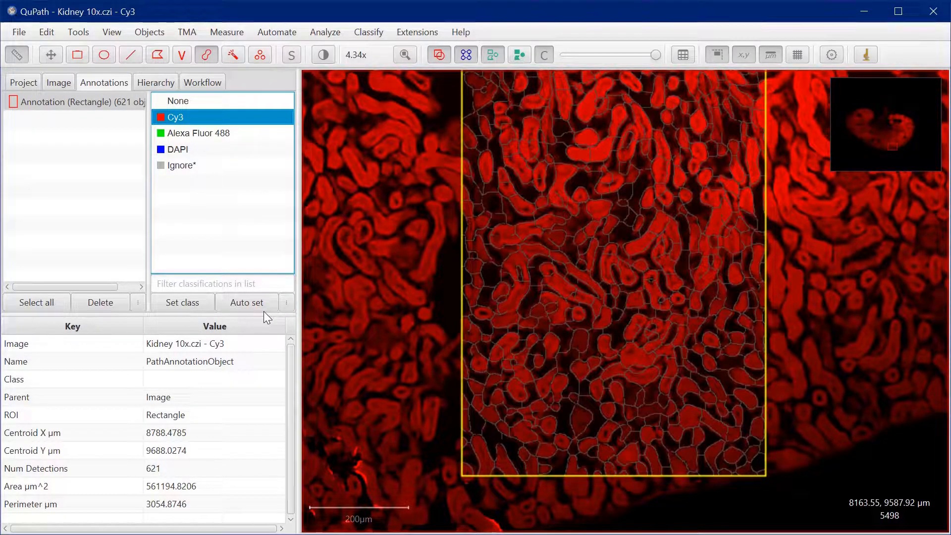
pyautogui.click(246, 305)
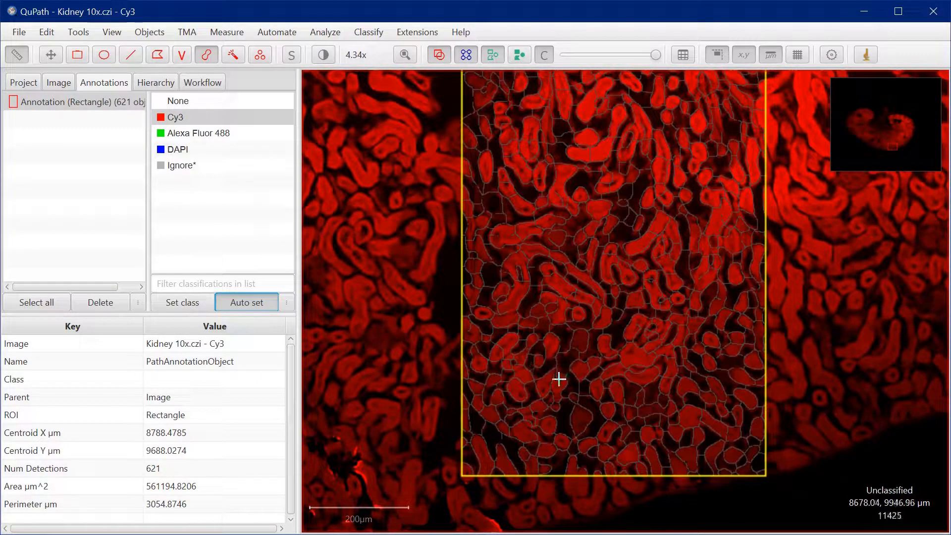
# Brush six separate Cy3 training annotations over bright red tubules in the middle and lower part of the superpixel rectangle
pyautogui.scroll(3, 532, 357)
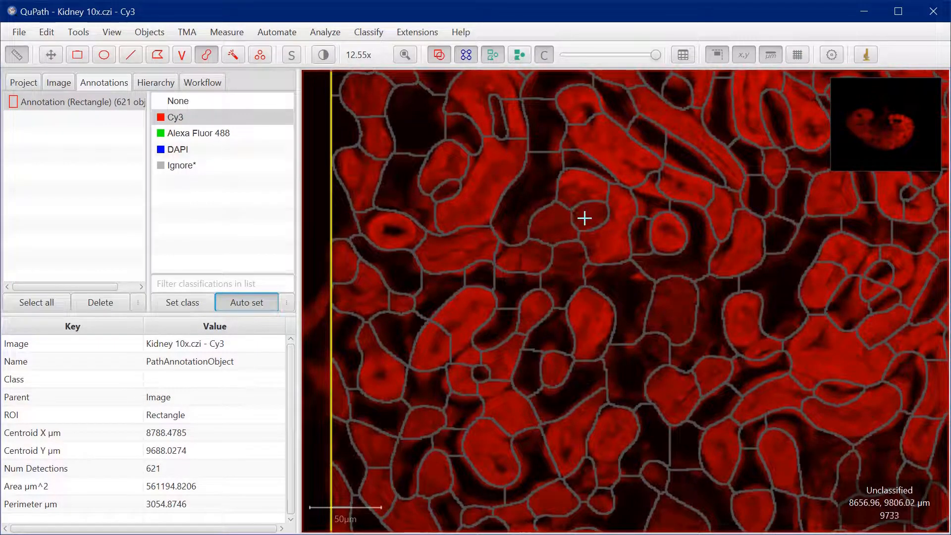
pyautogui.moveTo(591, 132)
pyautogui.mouseDown()
pyautogui.moveTo(665, 174)
pyautogui.moveTo(676, 193)
pyautogui.mouseUp()
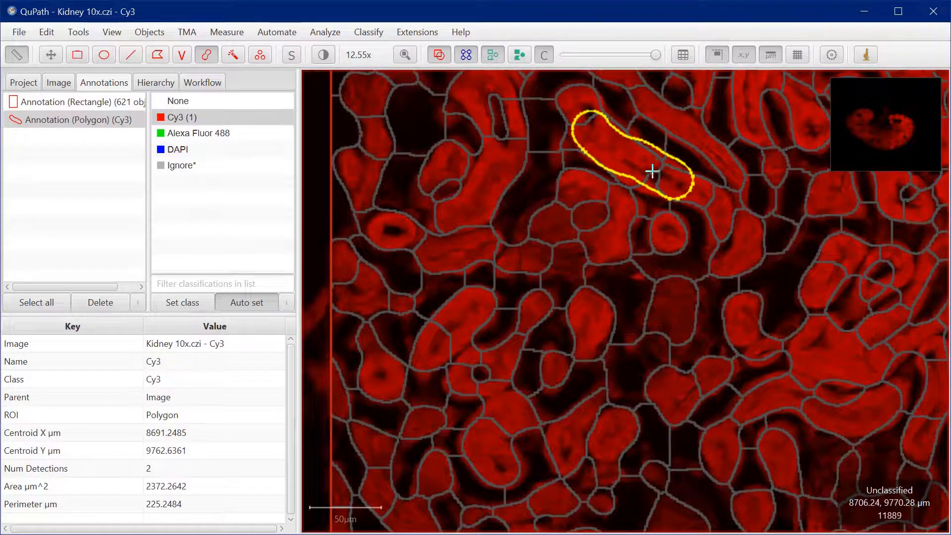
pyautogui.moveTo(475, 301); pyautogui.dragTo(432, 349)
pyautogui.moveTo(514, 416); pyautogui.dragTo(484, 455)
pyautogui.moveTo(775, 400)
pyautogui.mouseDown()
pyautogui.moveTo(833, 408)
pyautogui.moveTo(849, 387)
pyautogui.moveTo(826, 357)
pyautogui.moveTo(885, 337)
pyautogui.mouseUp()
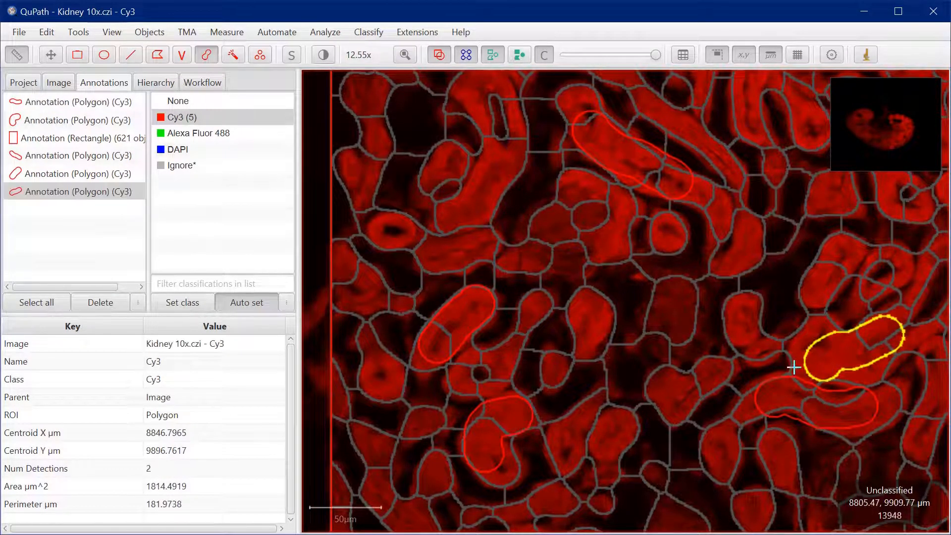
pyautogui.scroll(-5, 795, 307)
pyautogui.scroll(4, 909, 329)
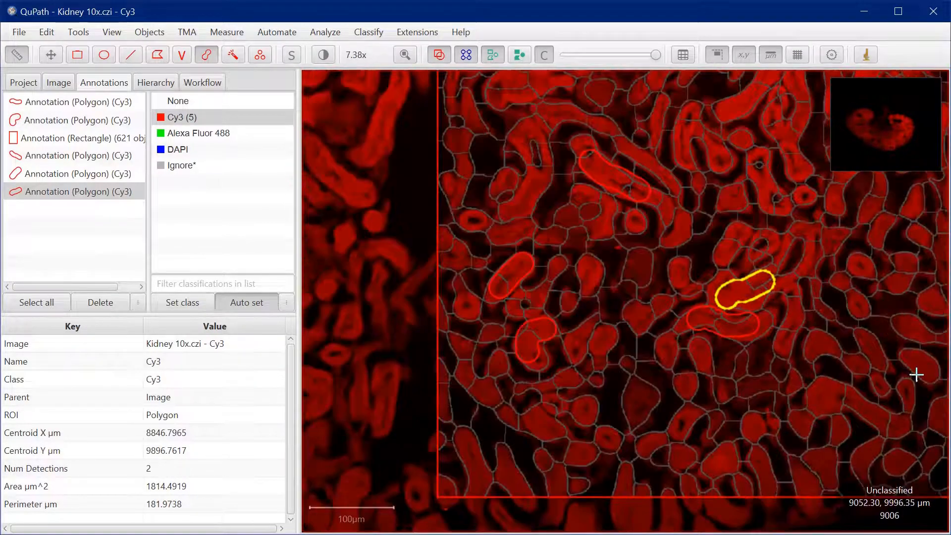
pyautogui.scroll(-3, 884, 418)
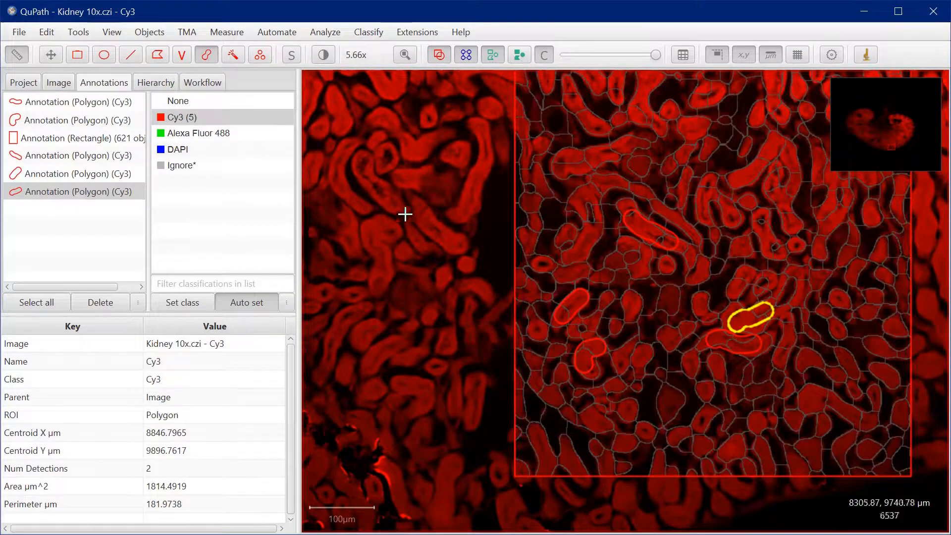
pyautogui.scroll(3, 874, 384)
pyautogui.scroll(1, 804, 430)
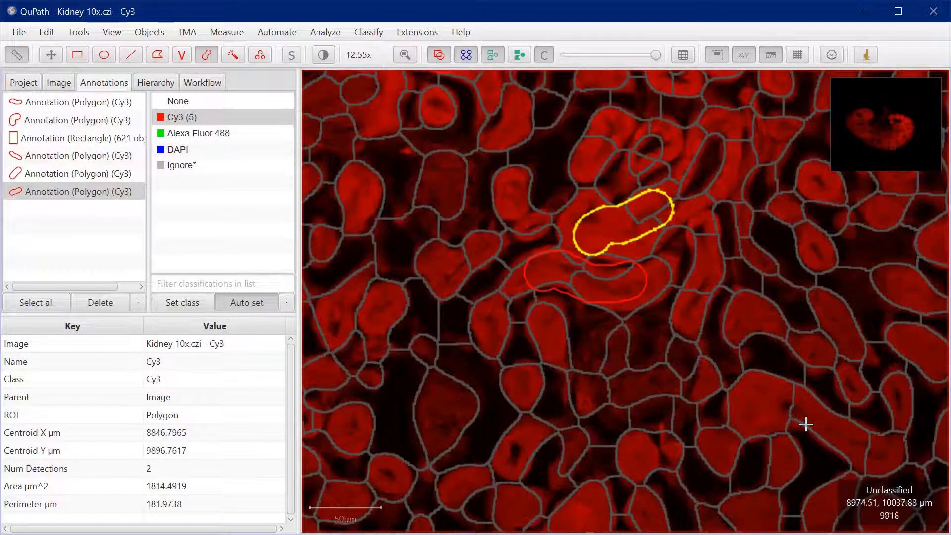
pyautogui.moveTo(761, 415)
pyautogui.mouseDown()
pyautogui.moveTo(835, 416)
pyautogui.moveTo(804, 439)
pyautogui.mouseUp()
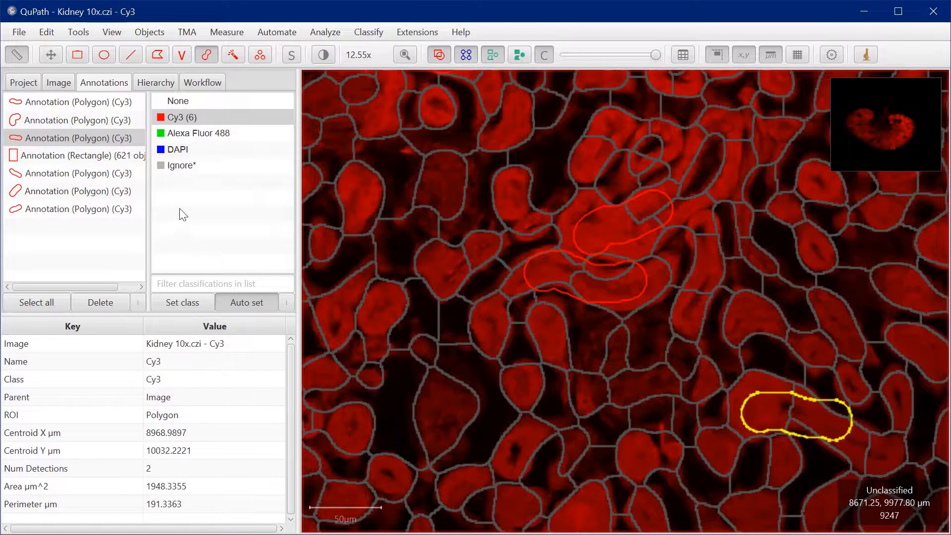
# Switch the automatic class to Ignore* and brush four annotations over dark or faint superpixels between the Cy3 tubules
pyautogui.click(184, 168)
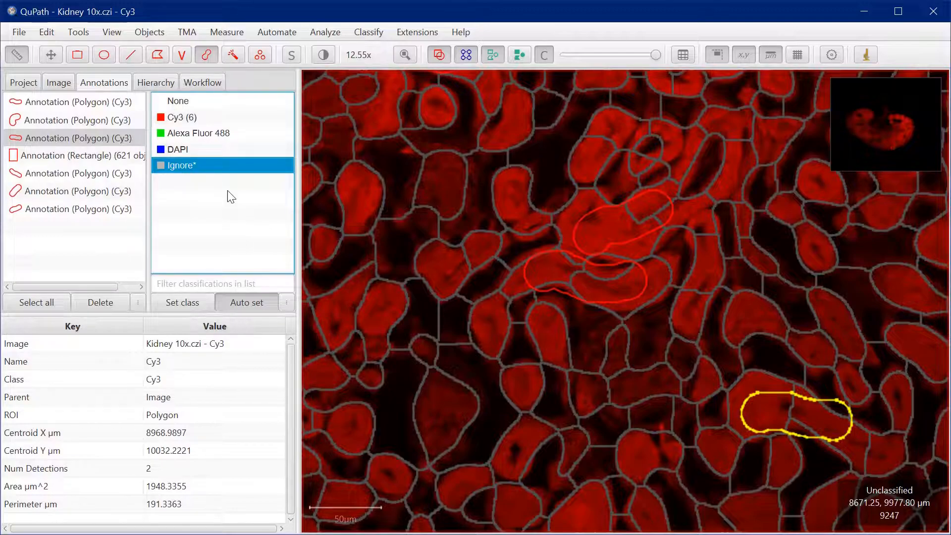
pyautogui.scroll(-2, 508, 314)
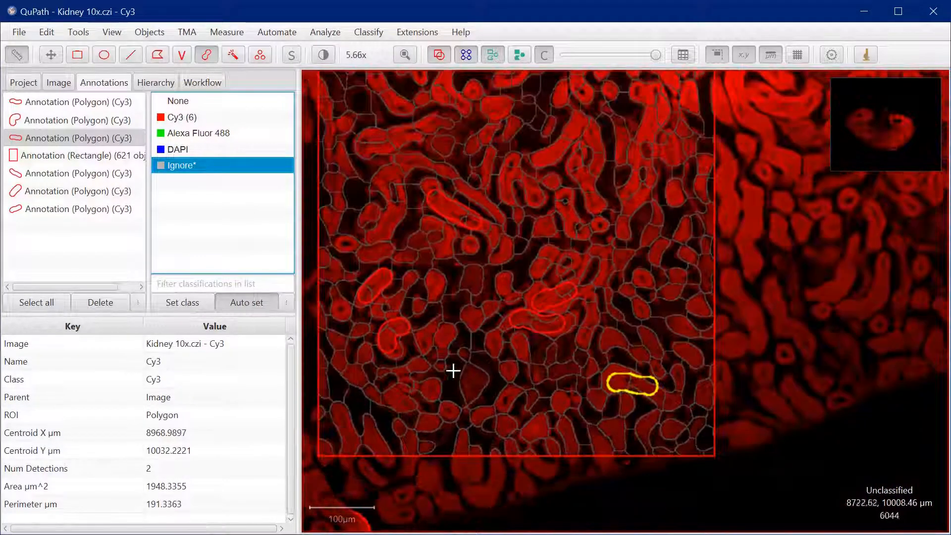
pyautogui.scroll(2, 451, 376)
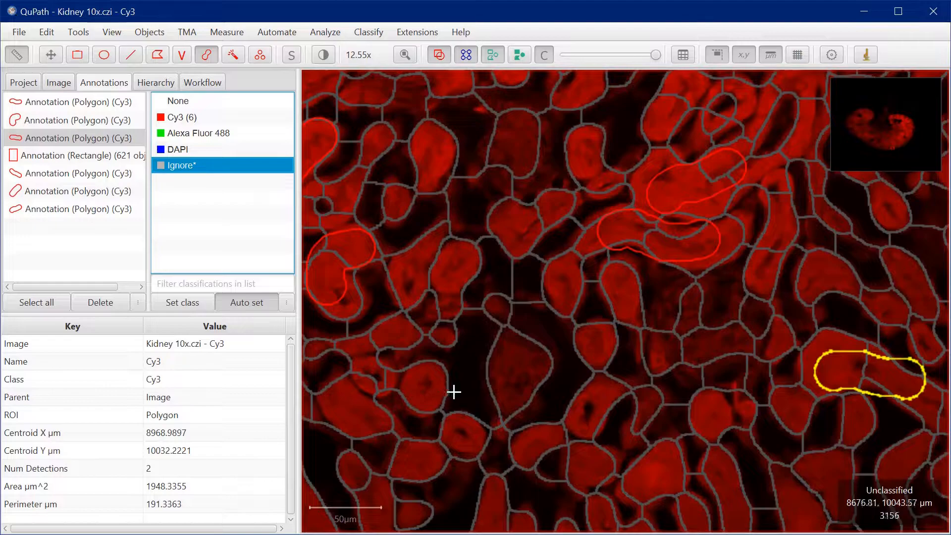
pyautogui.scroll(-2, 454, 393)
pyautogui.scroll(2, 420, 409)
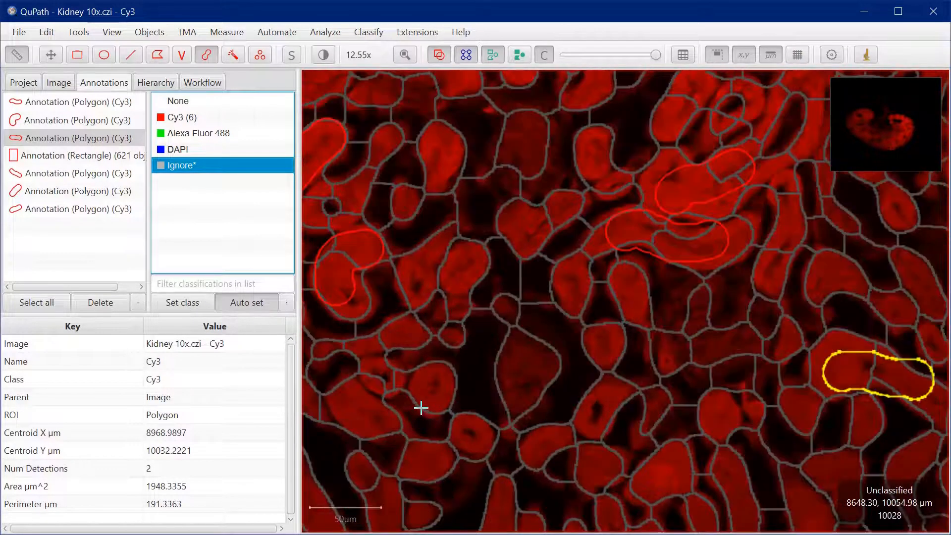
pyautogui.moveTo(481, 393); pyautogui.dragTo(477, 373)
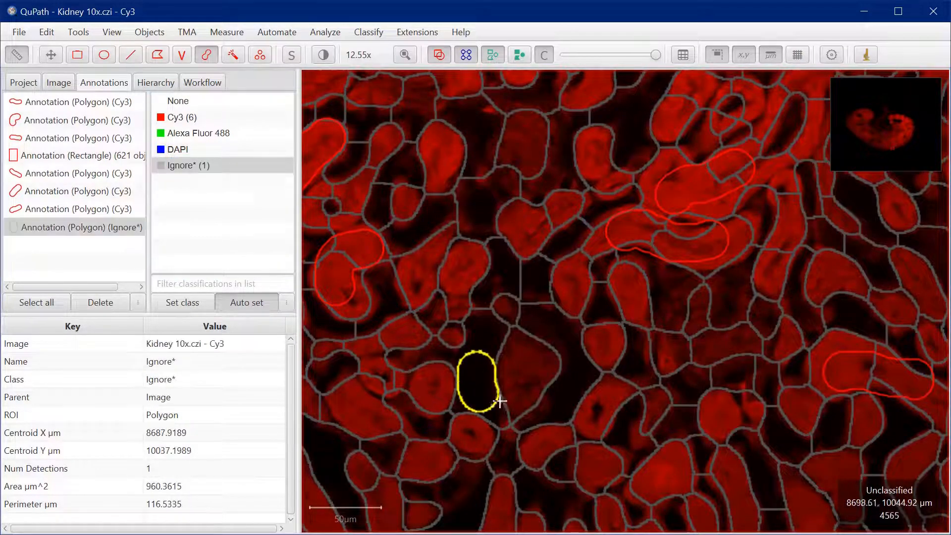
pyautogui.moveTo(552, 389)
pyautogui.mouseDown()
pyautogui.moveTo(540, 361)
pyautogui.moveTo(554, 399)
pyautogui.mouseUp()
pyautogui.moveTo(704, 346); pyautogui.dragTo(713, 292)
pyautogui.moveTo(550, 151)
pyautogui.mouseDown()
pyautogui.moveTo(548, 159)
pyautogui.moveTo(508, 132)
pyautogui.mouseUp()
# Brush a fifth Ignore* annotation of about 2525 µm² over the dark superpixels in the upper half of the rectangle
pyautogui.scroll(-3, 741, 342)
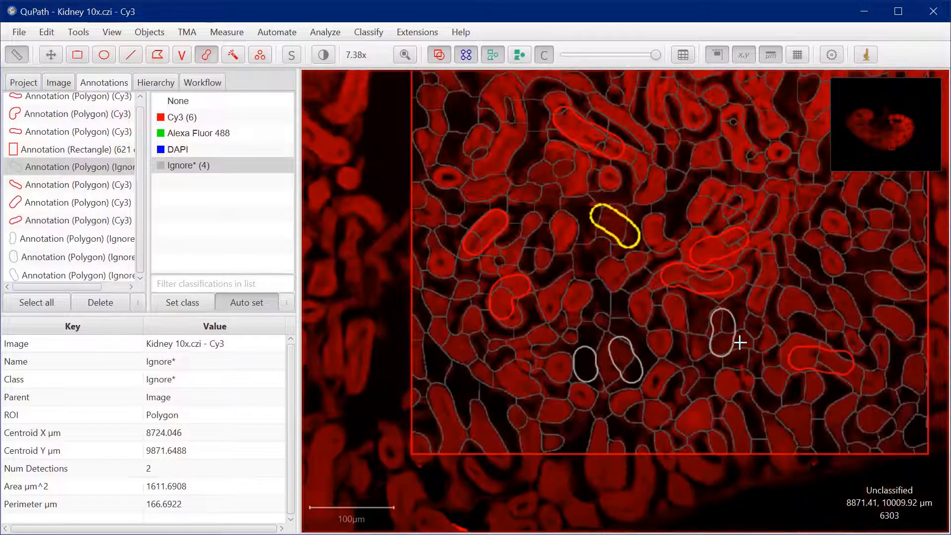
pyautogui.scroll(2, 553, 415)
pyautogui.scroll(-2, 631, 361)
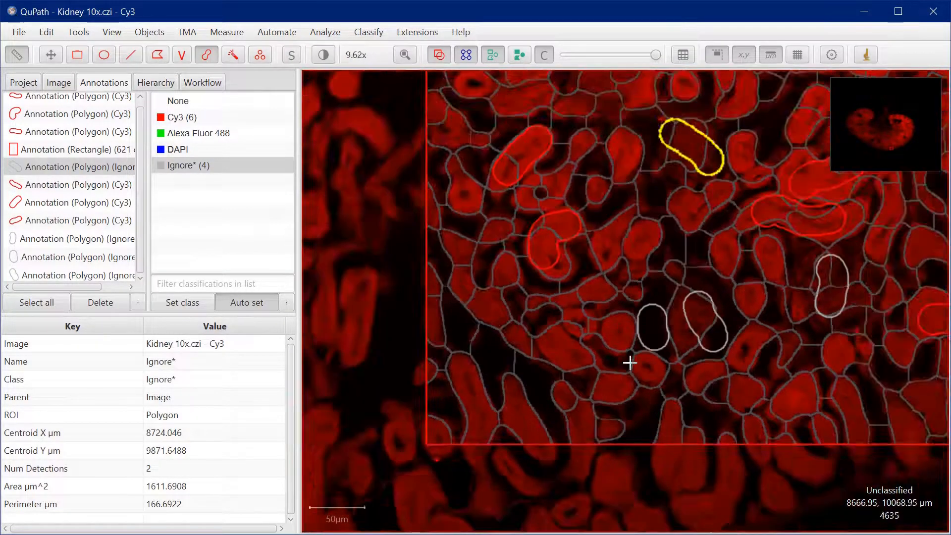
pyautogui.scroll(-2, 745, 262)
pyautogui.scroll(2, 624, 153)
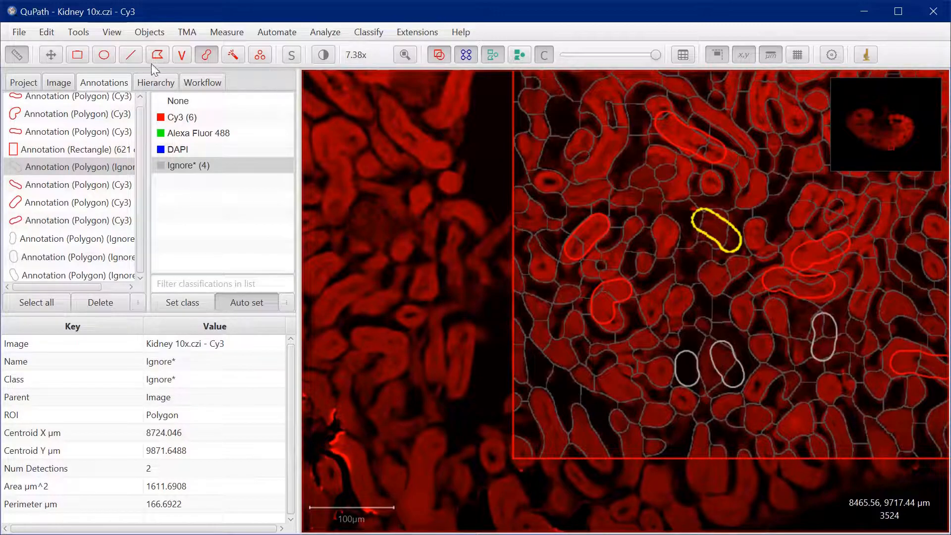
pyautogui.click(59, 55)
pyautogui.moveTo(806, 261); pyautogui.dragTo(581, 427)
pyautogui.moveTo(560, 232); pyautogui.dragTo(425, 153)
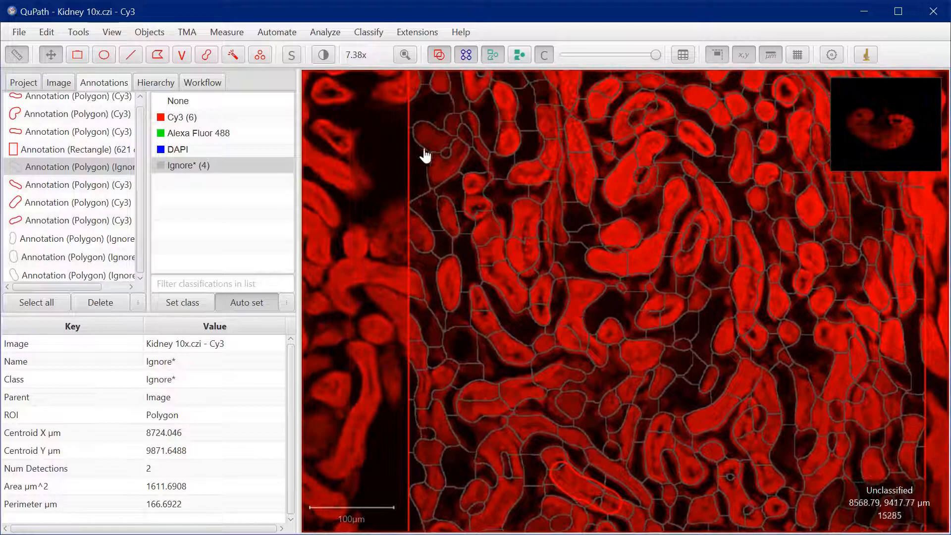
pyautogui.click(206, 55)
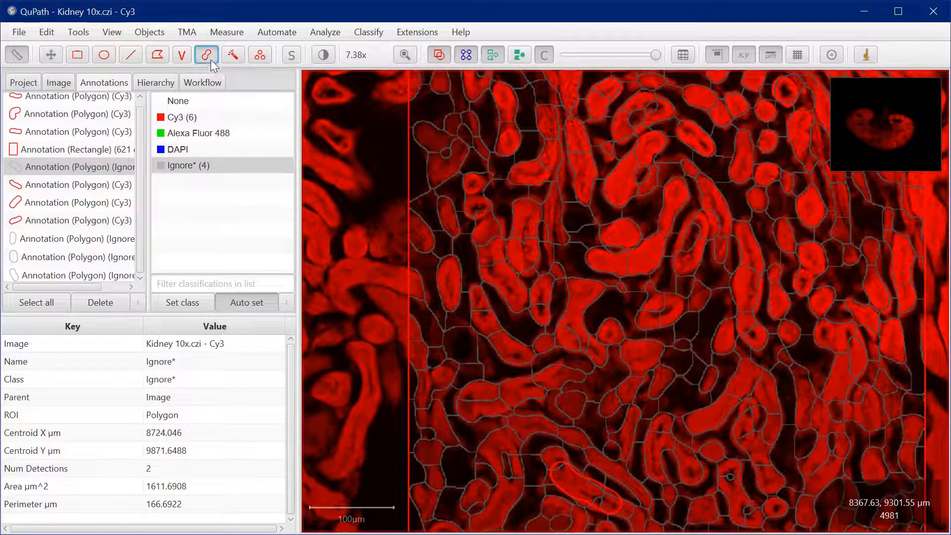
pyautogui.scroll(3, 535, 255)
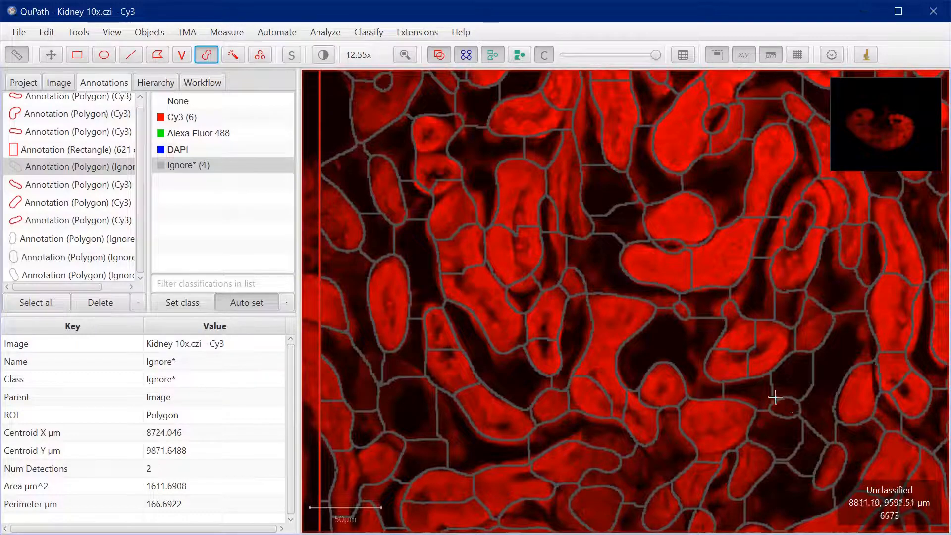
pyautogui.moveTo(786, 505); pyautogui.dragTo(807, 392)
pyautogui.scroll(-4, 738, 399)
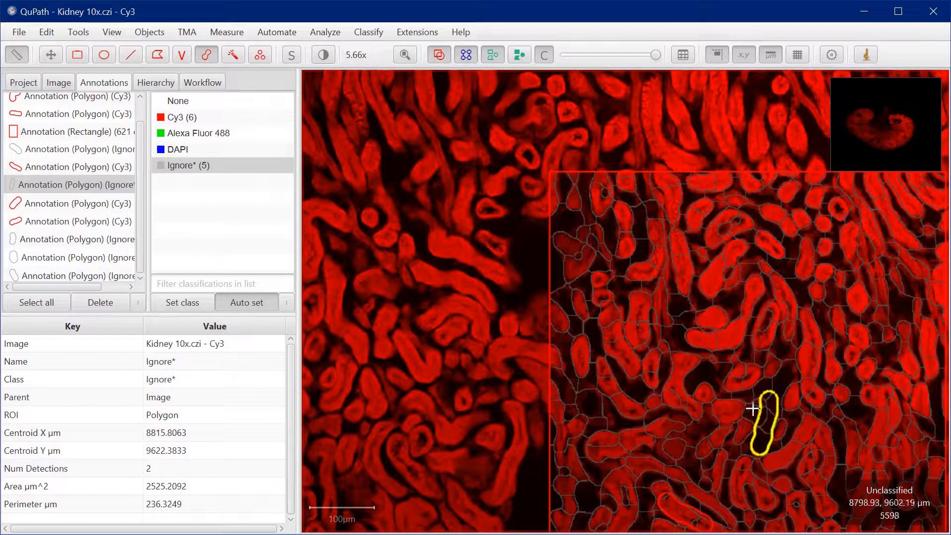
# Activate the Move tool and select the rectangle annotation that contains the superpixels
pyautogui.click(52, 60)
pyautogui.moveTo(665, 361)
pyautogui.mouseDown()
pyautogui.moveTo(537, 268)
pyautogui.moveTo(504, 200)
pyautogui.moveTo(558, 234)
pyautogui.mouseUp()
pyautogui.scroll(-2, 540, 292)
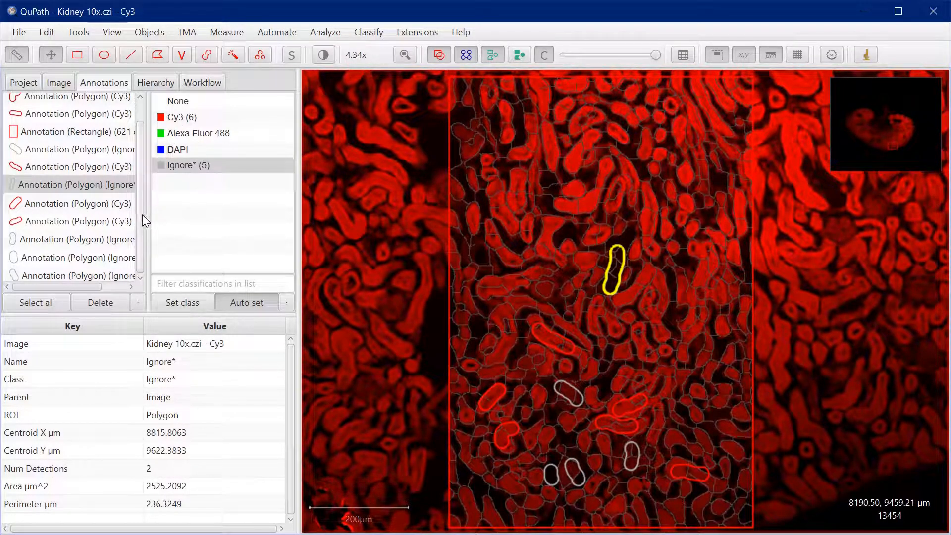
pyautogui.scroll(1, 141, 215)
pyautogui.click(49, 157)
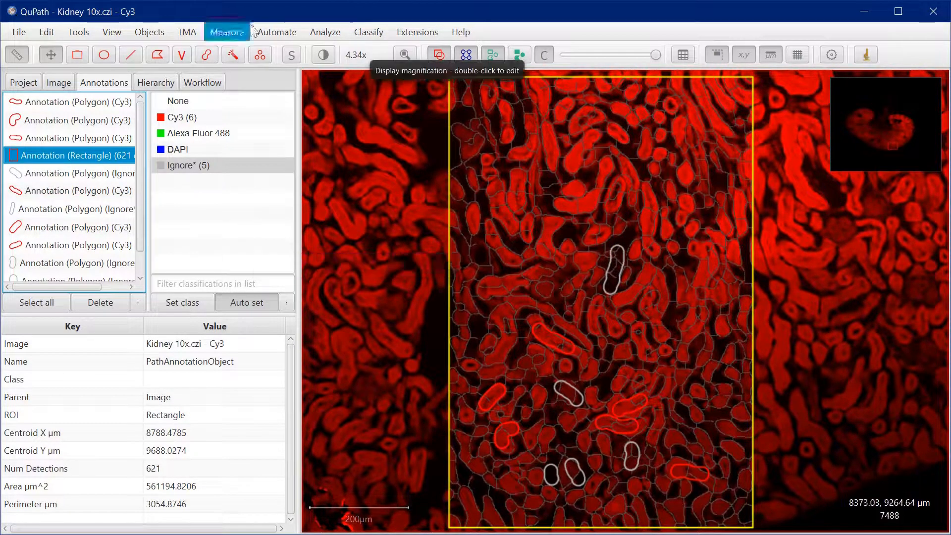
# Open the object classifier training dialog and place it clear of the superpixel rectangle
pyautogui.click(372, 30)
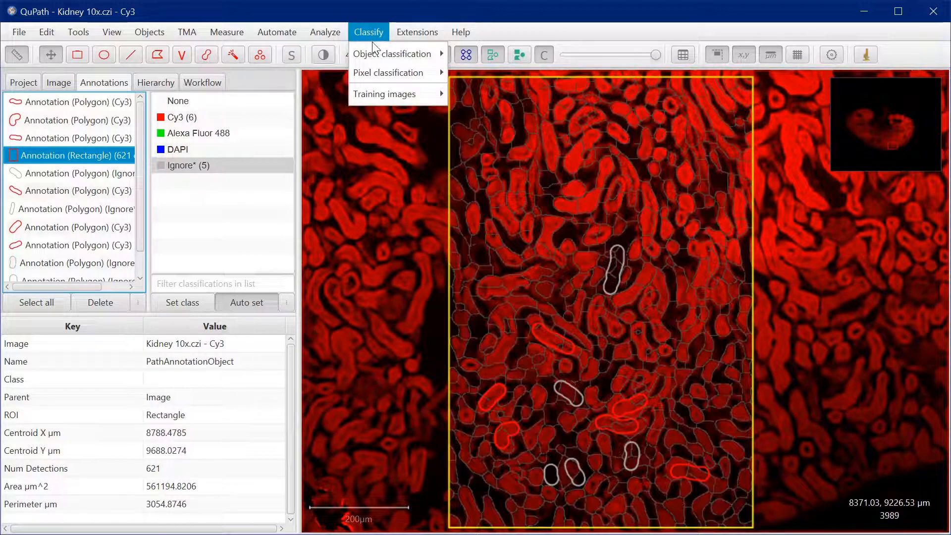
pyautogui.moveTo(374, 52)
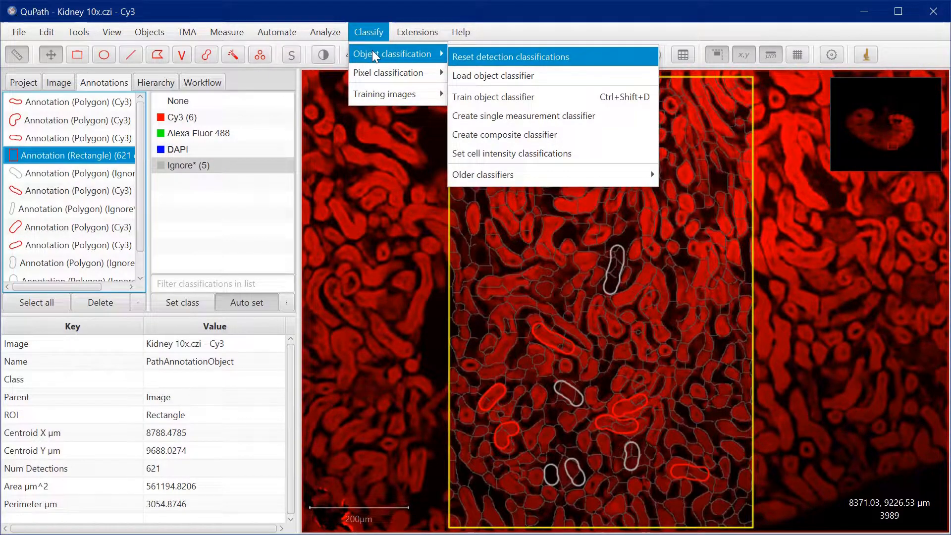
pyautogui.click(483, 102)
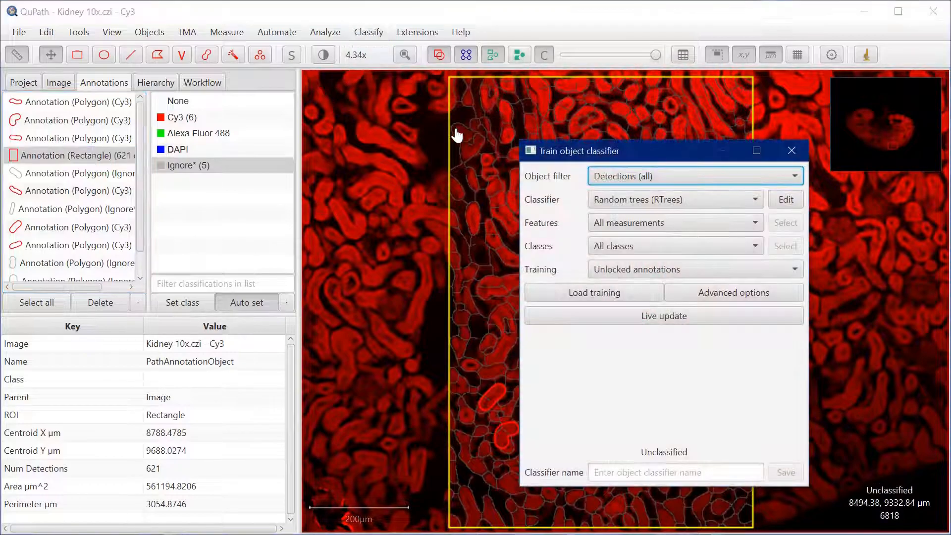
pyautogui.moveTo(621, 154); pyautogui.dragTo(222, 128)
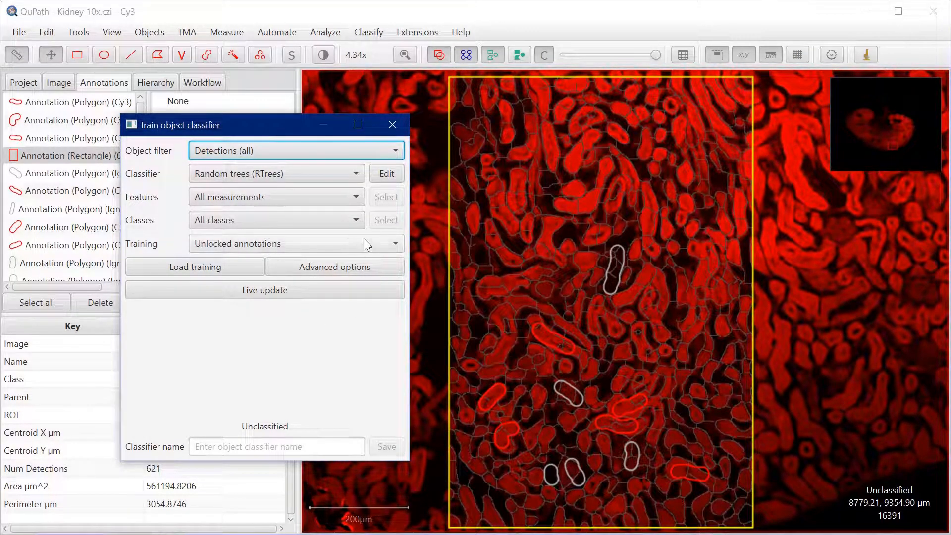
# Restrict the classifier to selected classes, review the Cy3 and Ignore* entries in the class selection, and dismiss it without changes
pyautogui.click(356, 221)
pyautogui.click(310, 257)
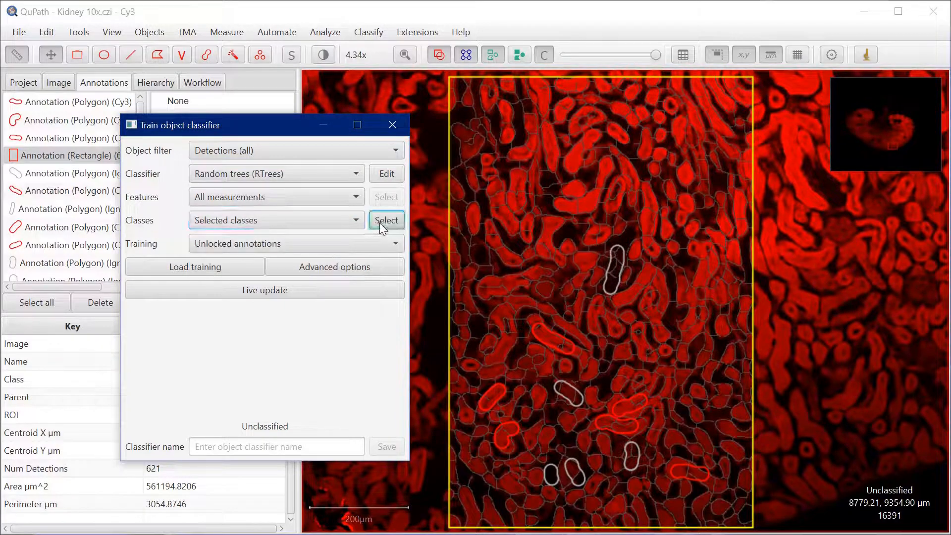
pyautogui.click(386, 220)
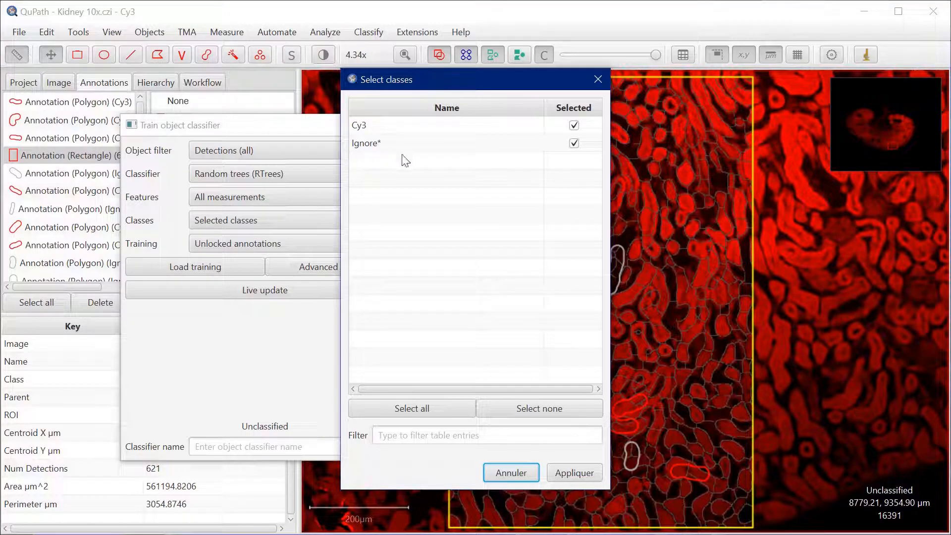
pyautogui.moveTo(478, 88); pyautogui.dragTo(522, 152)
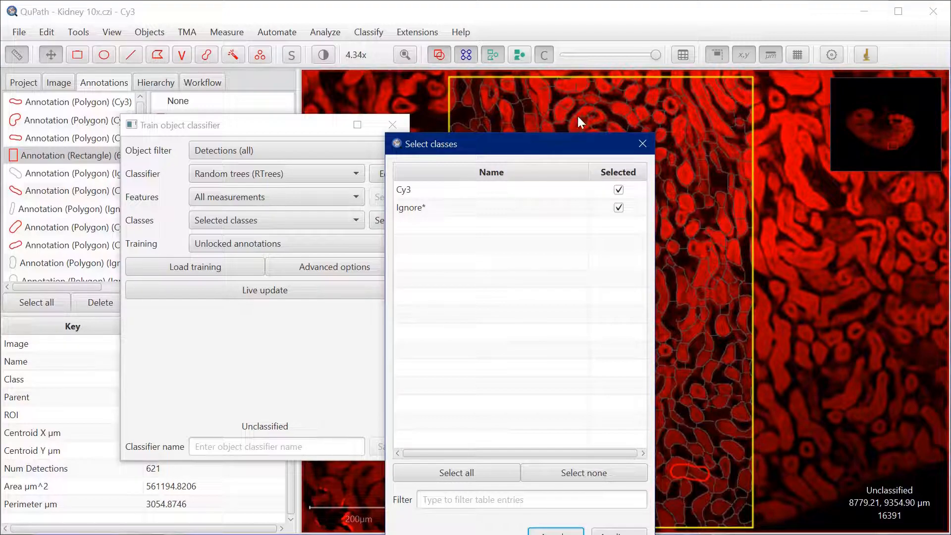
pyautogui.moveTo(556, 154); pyautogui.dragTo(612, 124)
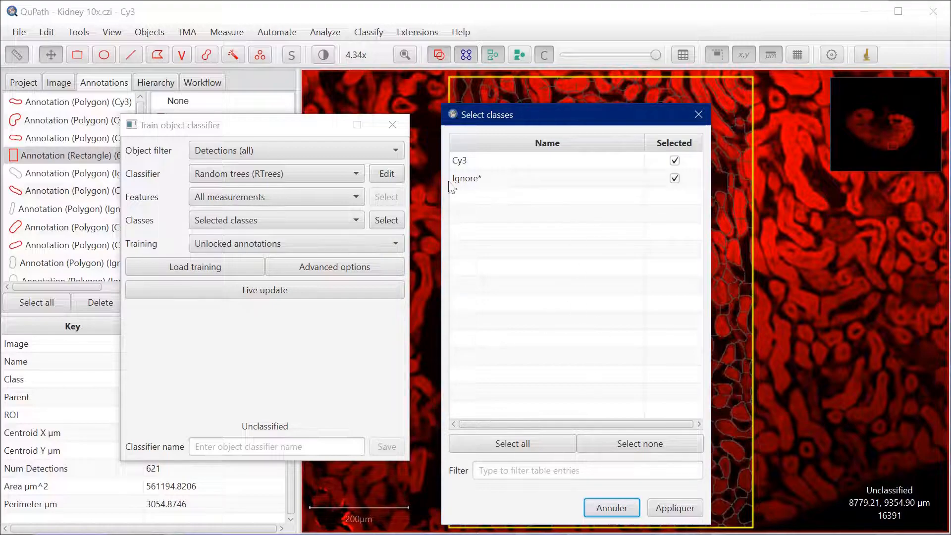
pyautogui.moveTo(553, 116); pyautogui.dragTo(363, 174)
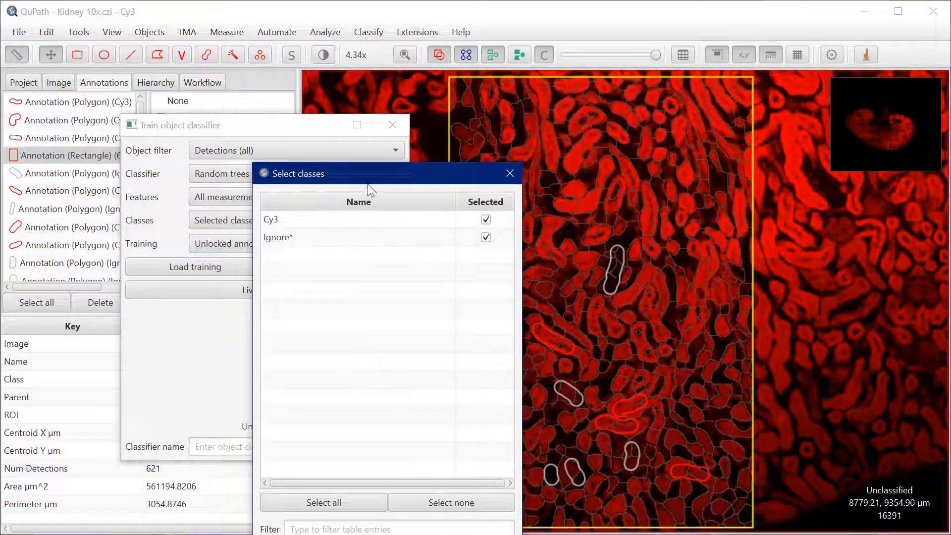
pyautogui.moveTo(372, 171); pyautogui.dragTo(483, 102)
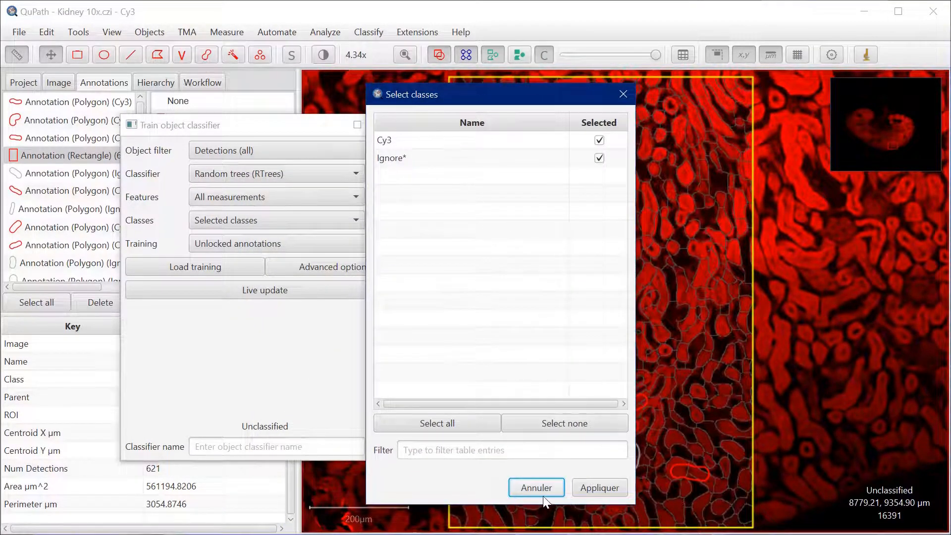
pyautogui.click(530, 487)
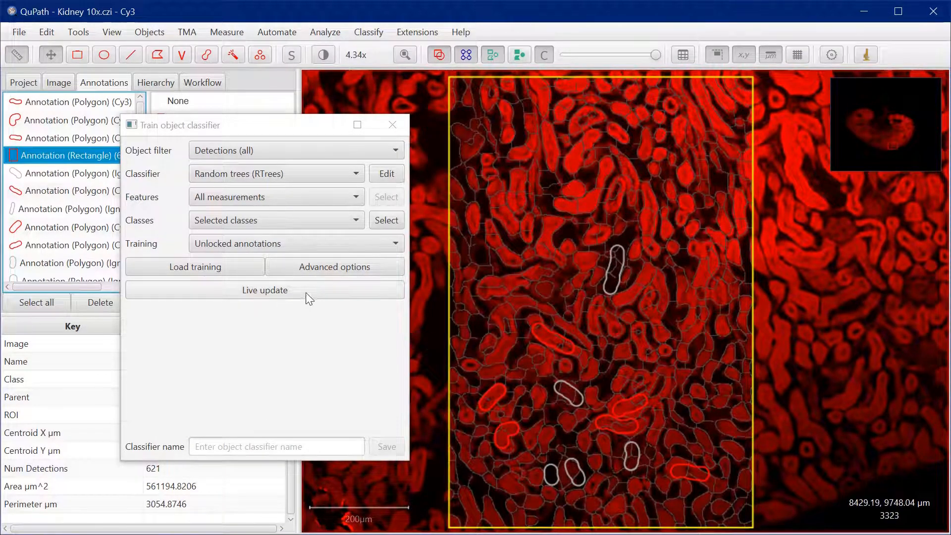
# Turn on live updating of the classifier and show the detections filled with their class colours
pyautogui.click(273, 290)
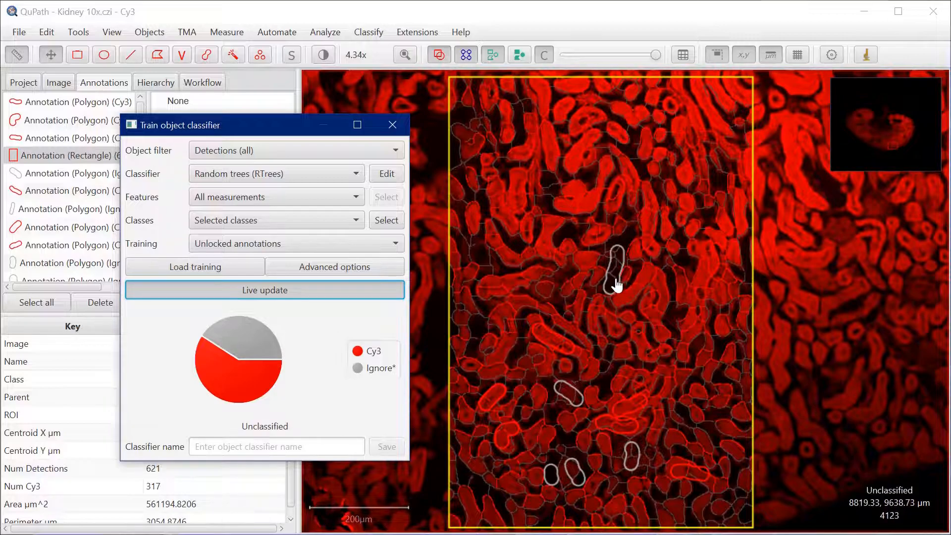
pyautogui.click(520, 55)
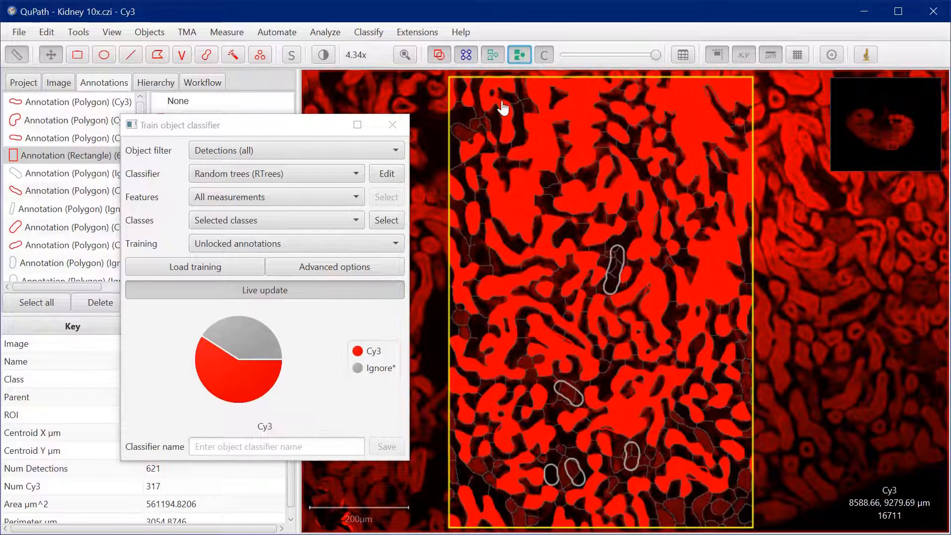
# Lower the overlay opacity to compare the Cy3-classified superpixels with the underlying tubules at close range
pyautogui.moveTo(655, 57)
pyautogui.mouseDown()
pyautogui.moveTo(527, 66)
pyautogui.moveTo(680, 61)
pyautogui.moveTo(540, 73)
pyautogui.moveTo(685, 55)
pyautogui.moveTo(539, 67)
pyautogui.moveTo(664, 63)
pyautogui.moveTo(663, 55)
pyautogui.mouseUp()
pyautogui.moveTo(656, 55)
pyautogui.mouseDown()
pyautogui.moveTo(539, 65)
pyautogui.moveTo(659, 64)
pyautogui.moveTo(554, 72)
pyautogui.moveTo(652, 72)
pyautogui.moveTo(539, 80)
pyautogui.moveTo(647, 76)
pyautogui.moveTo(554, 76)
pyautogui.moveTo(624, 55)
pyautogui.mouseUp()
pyautogui.scroll(5, 539, 318)
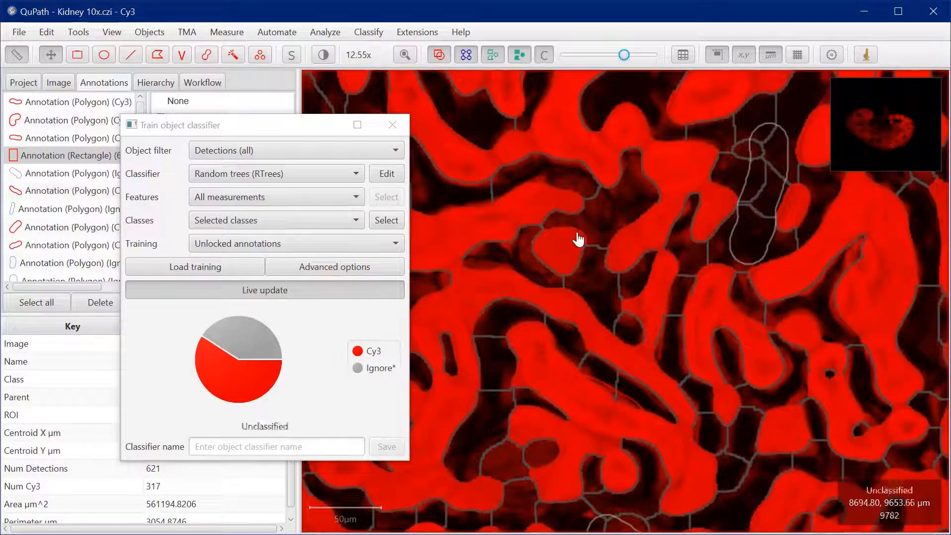
pyautogui.moveTo(624, 55); pyautogui.dragTo(574, 82)
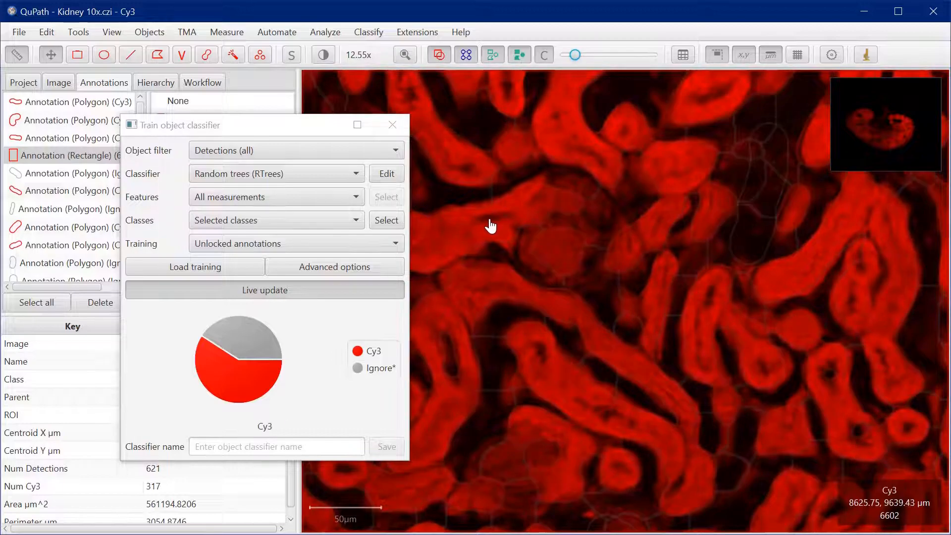
# Brush a sixth Ignore* annotation of about 1198 µm² over the faint round structure wrongly classified as Cy3
pyautogui.moveTo(275, 132); pyautogui.dragTo(205, 422)
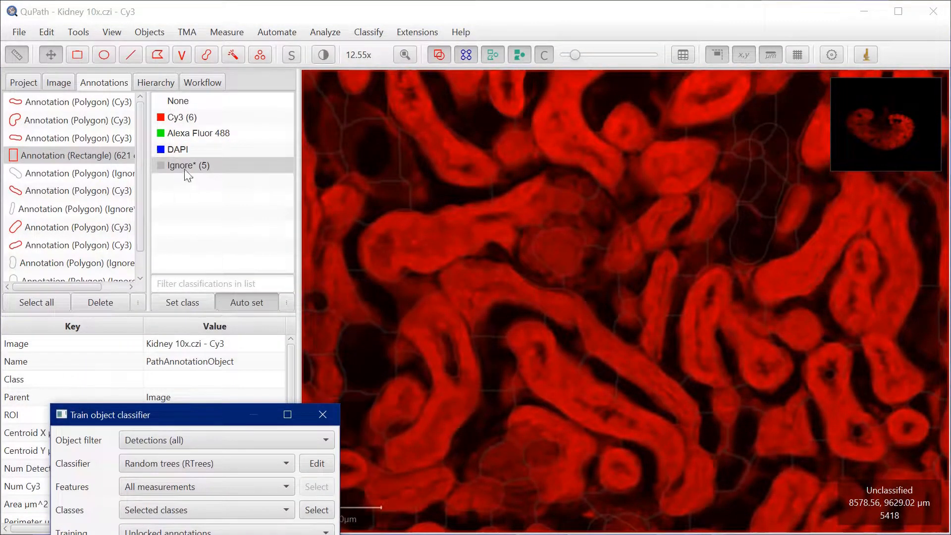
pyautogui.click(207, 56)
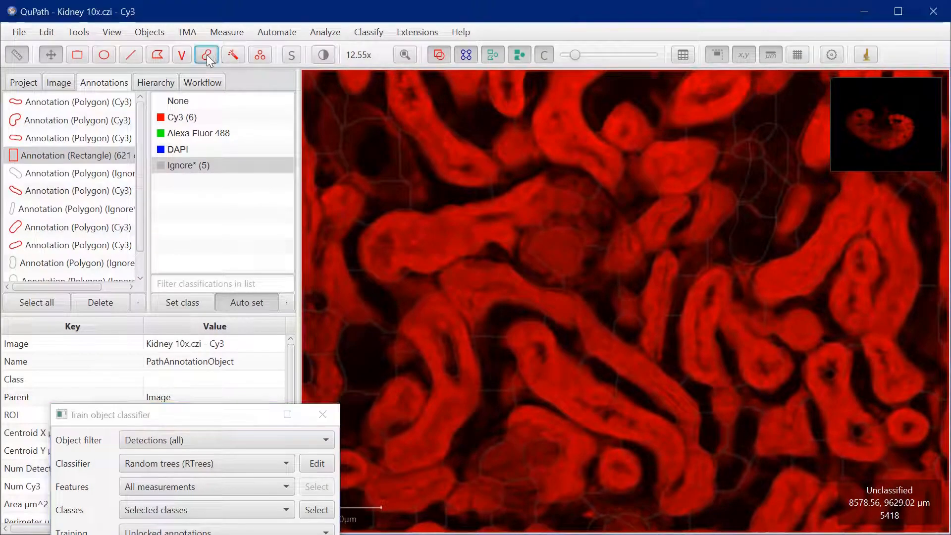
pyautogui.click(541, 244)
pyautogui.moveTo(541, 245); pyautogui.dragTo(575, 250)
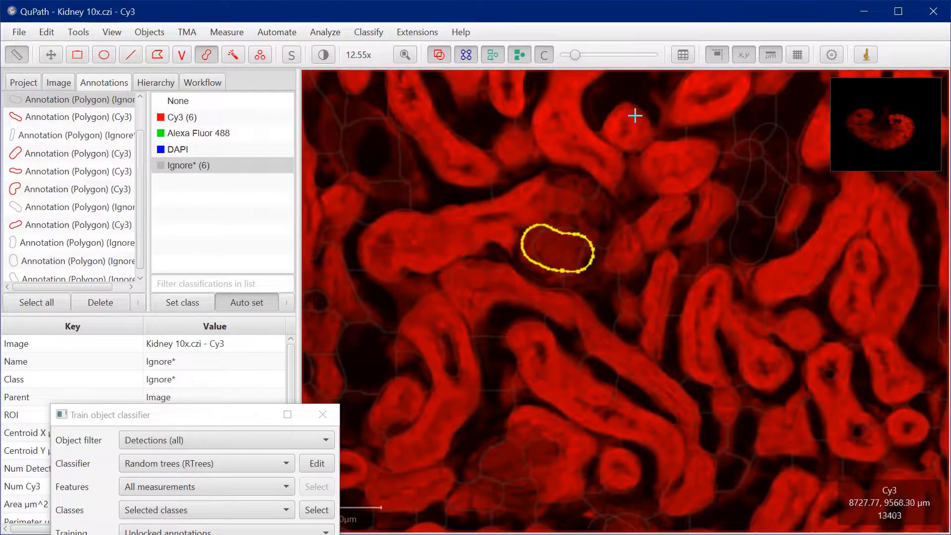
# Restore full overlay opacity and check the updated classification across the whole superpixel rectangle
pyautogui.moveTo(601, 58); pyautogui.dragTo(655, 55)
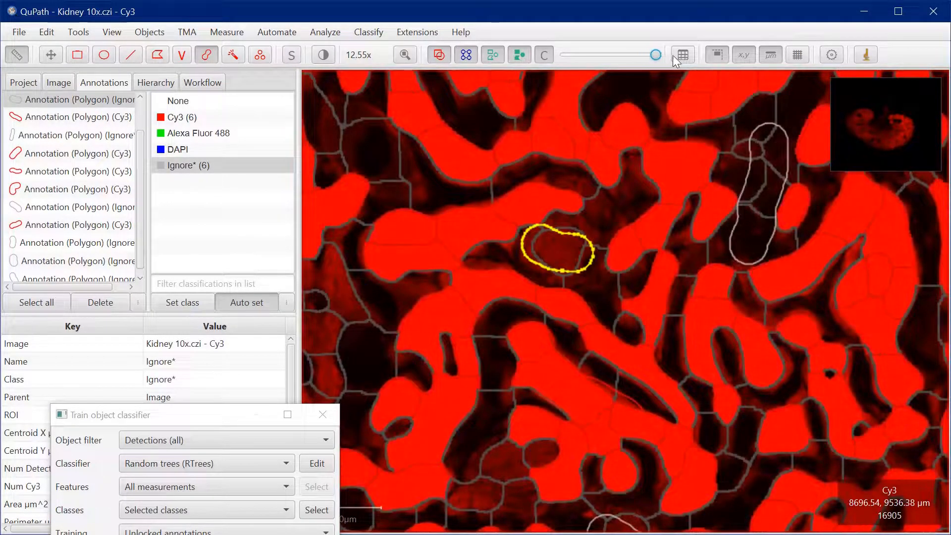
pyautogui.scroll(-5, 561, 324)
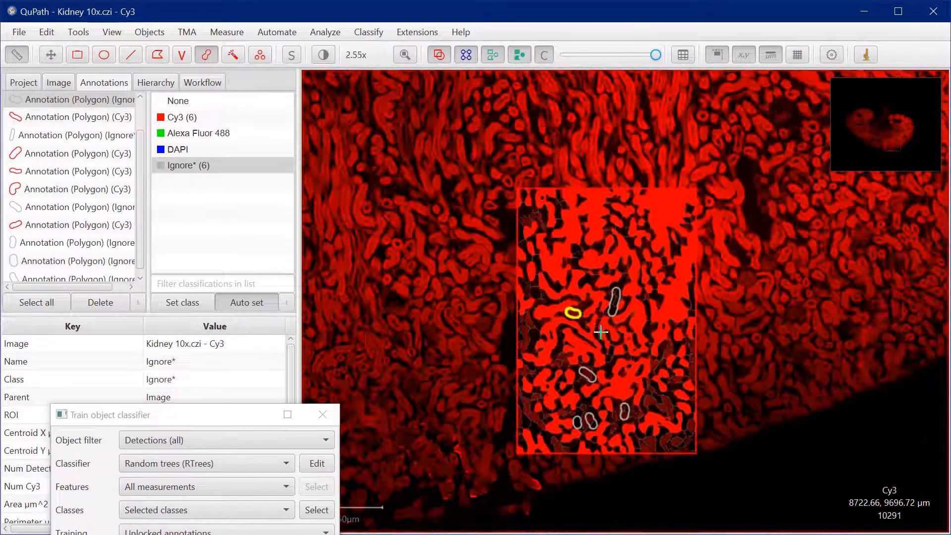
pyautogui.scroll(2, 643, 370)
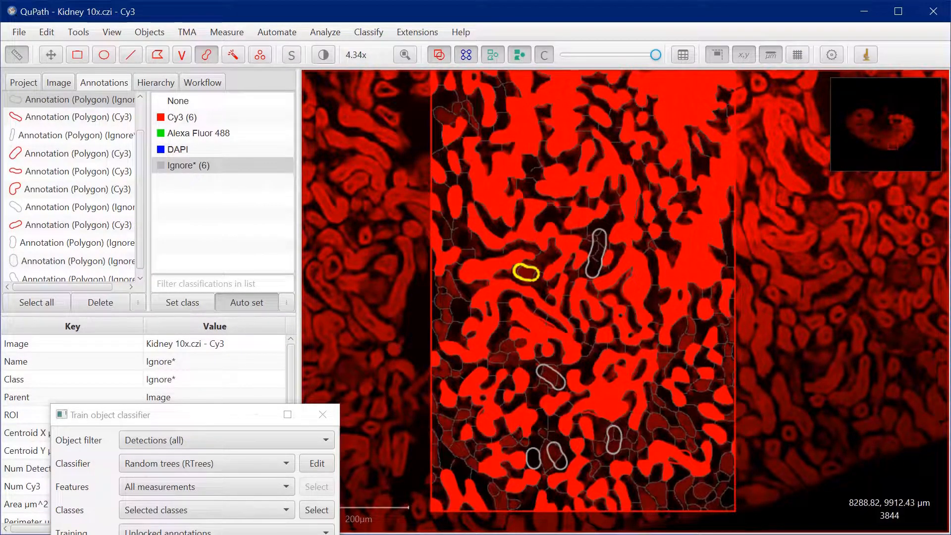
# Save the trained object classifier as CY3_classifier and close the training dialog
pyautogui.moveTo(216, 415); pyautogui.dragTo(536, 128)
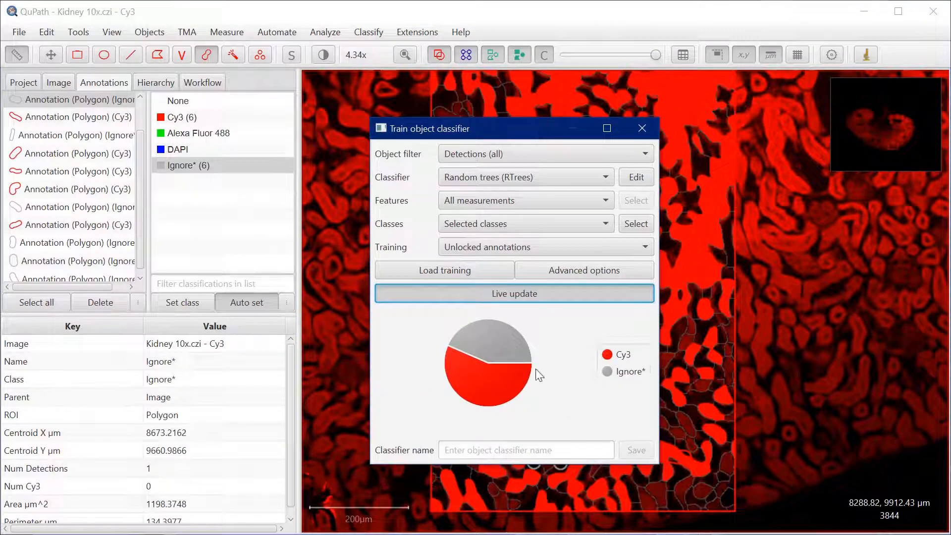
pyautogui.click(507, 454)
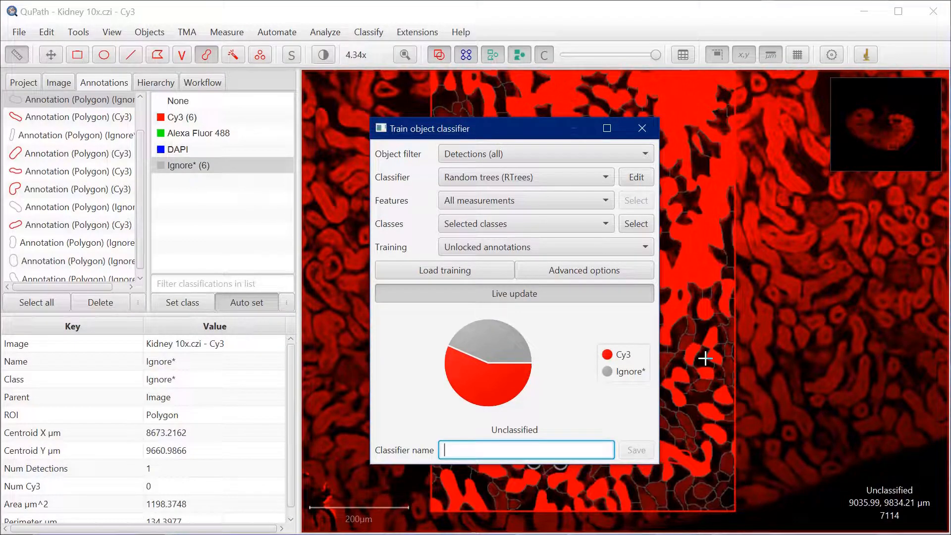
pyautogui.write('CY')
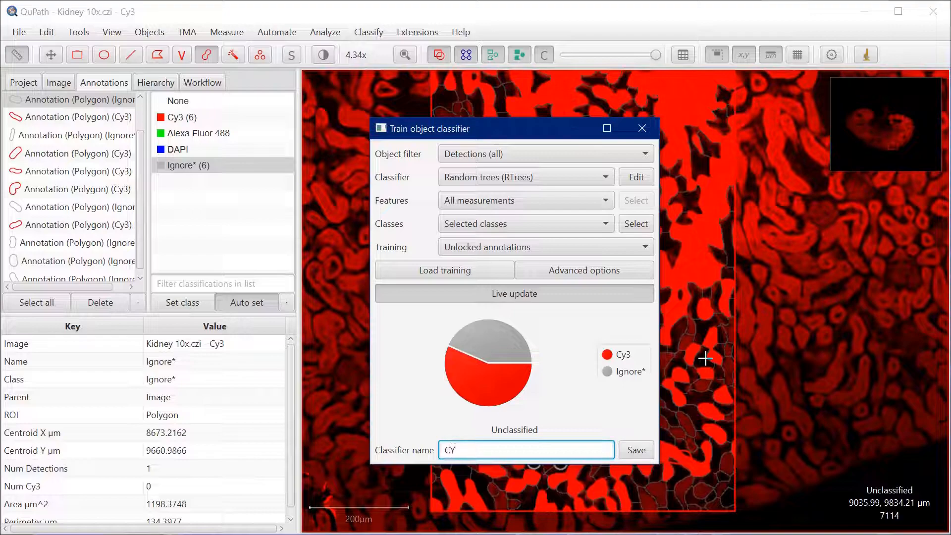
pyautogui.write('3_classifier')
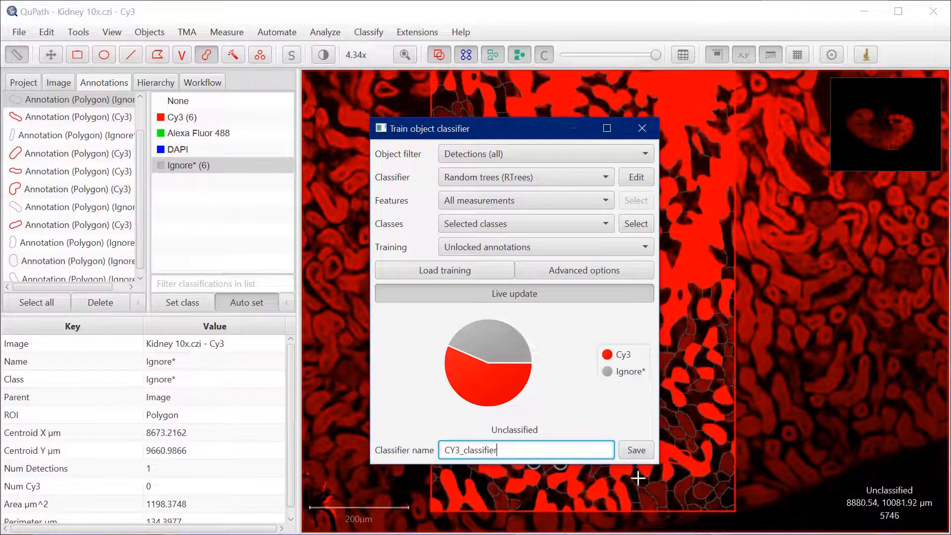
pyautogui.click(627, 450)
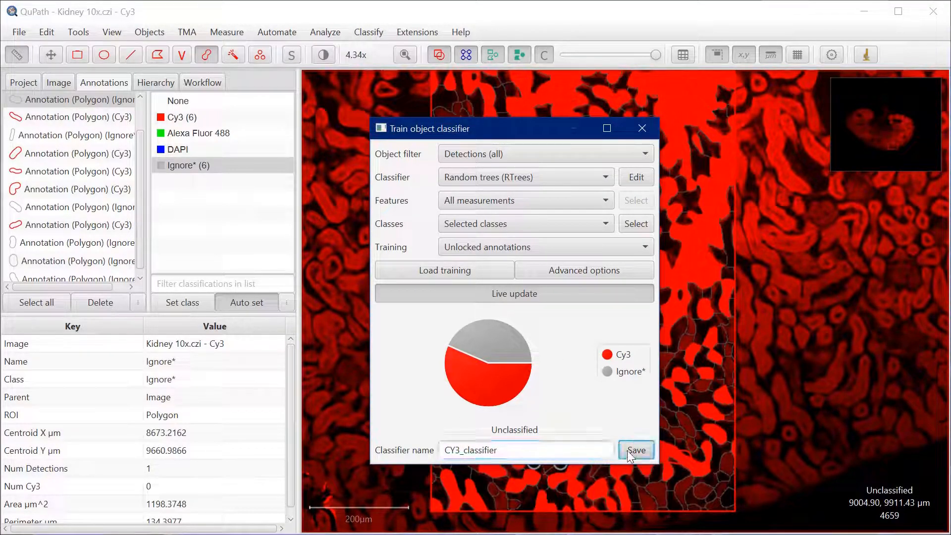
pyautogui.click(642, 128)
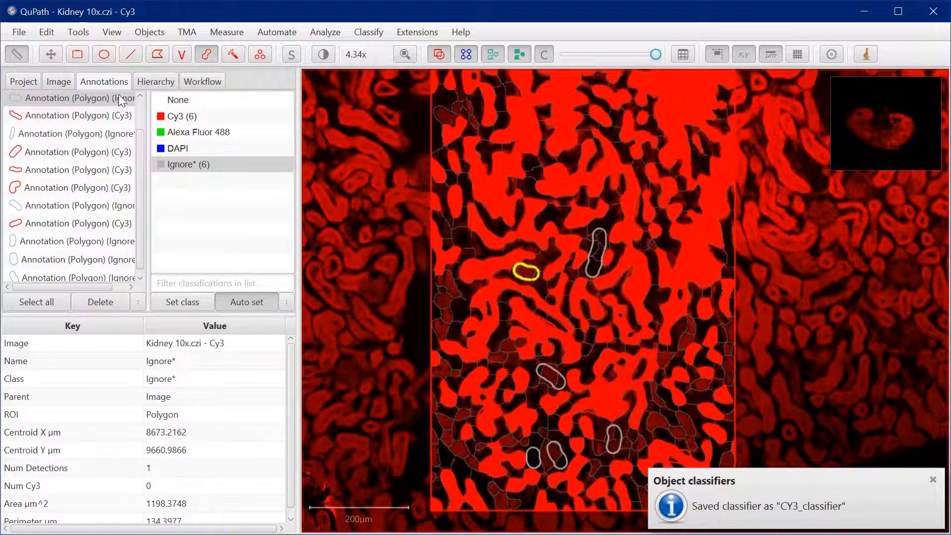
# Create an editable workflow from the command history of the Cy3 image
pyautogui.click(23, 81)
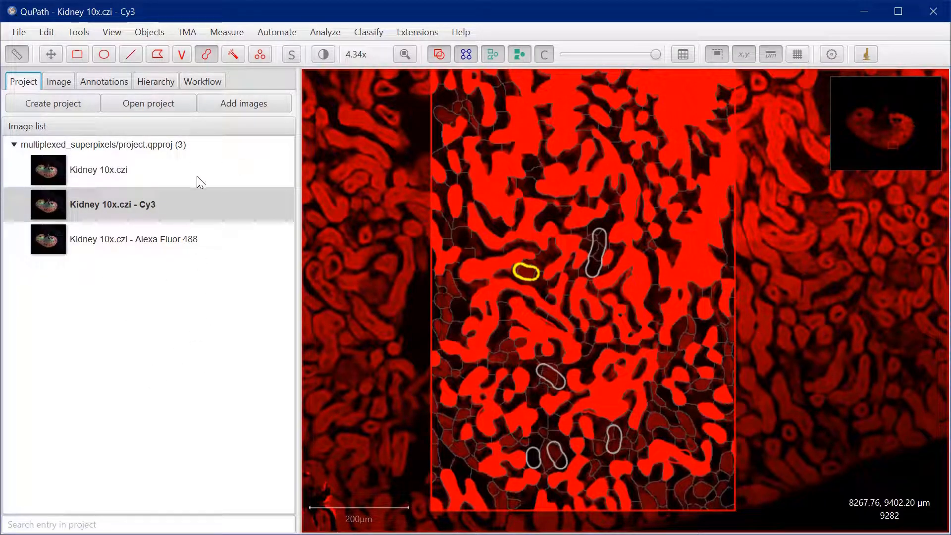
pyautogui.click(196, 85)
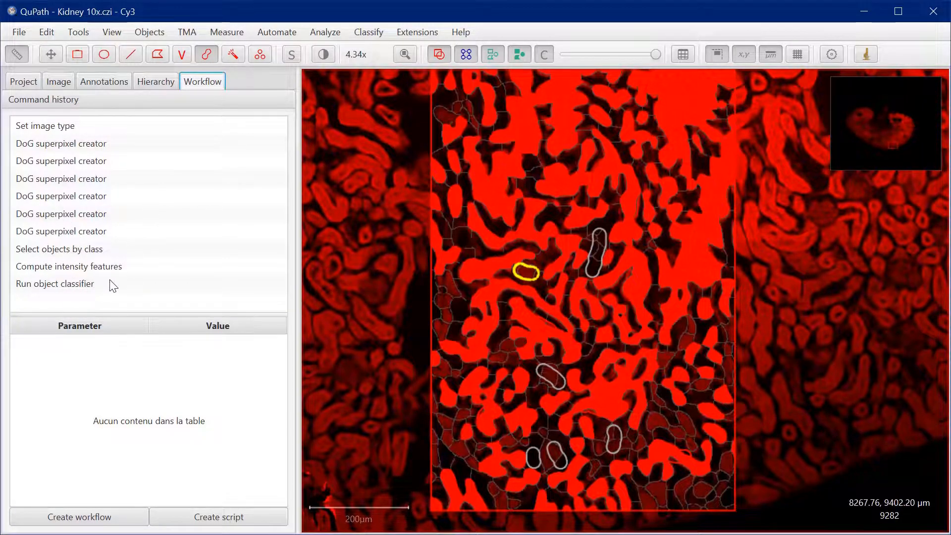
pyautogui.click(83, 521)
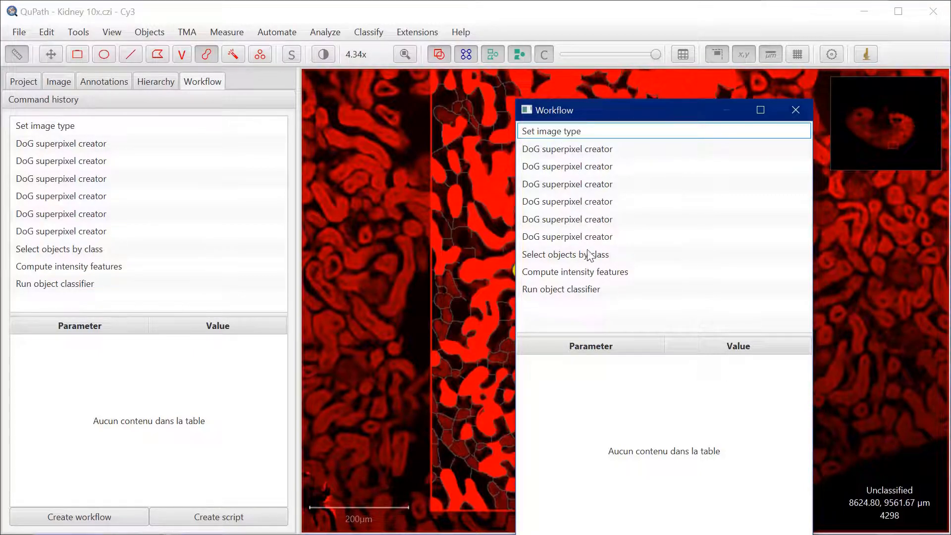
# Remove the Set image type entry and the first five DoG superpixel creator entries from the new workflow
pyautogui.keyDown('shift'); pyautogui.click(568, 223); pyautogui.keyUp('shift')
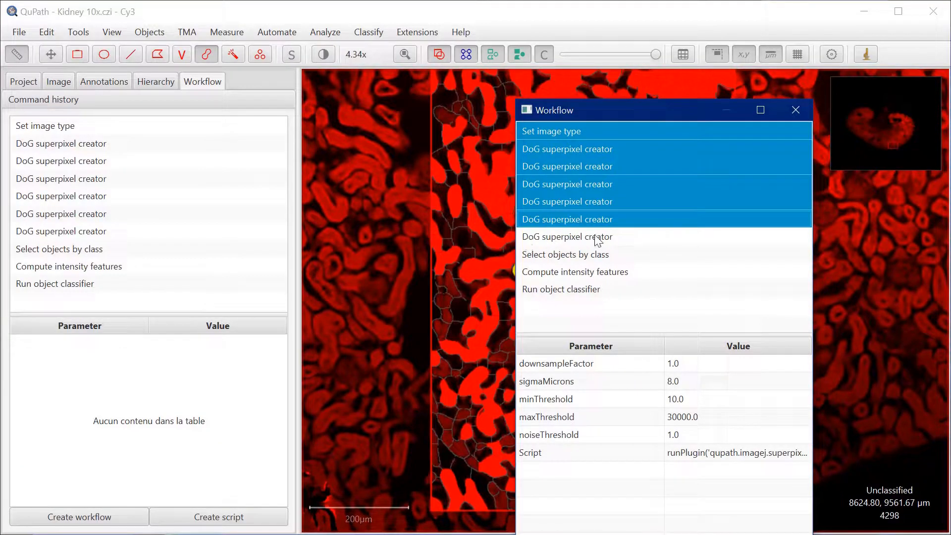
pyautogui.rightClick(573, 191)
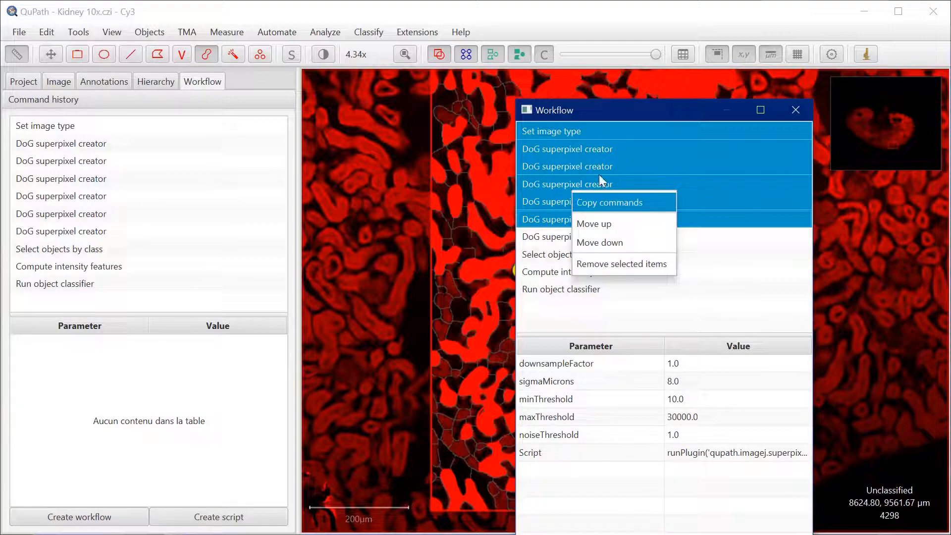
pyautogui.click(613, 263)
pyautogui.click(515, 304)
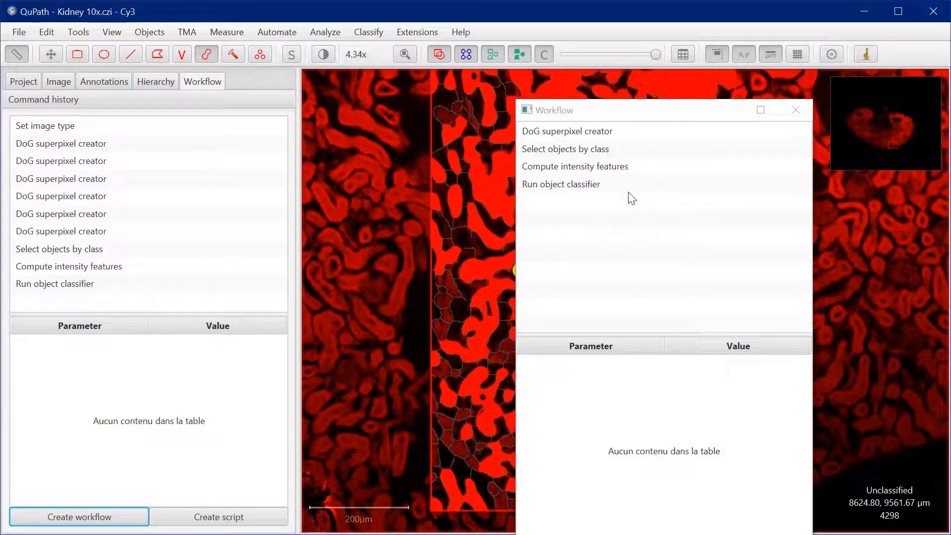
# Remove the Select objects by class and Run object classifier entries from the new workflow
pyautogui.click(587, 149)
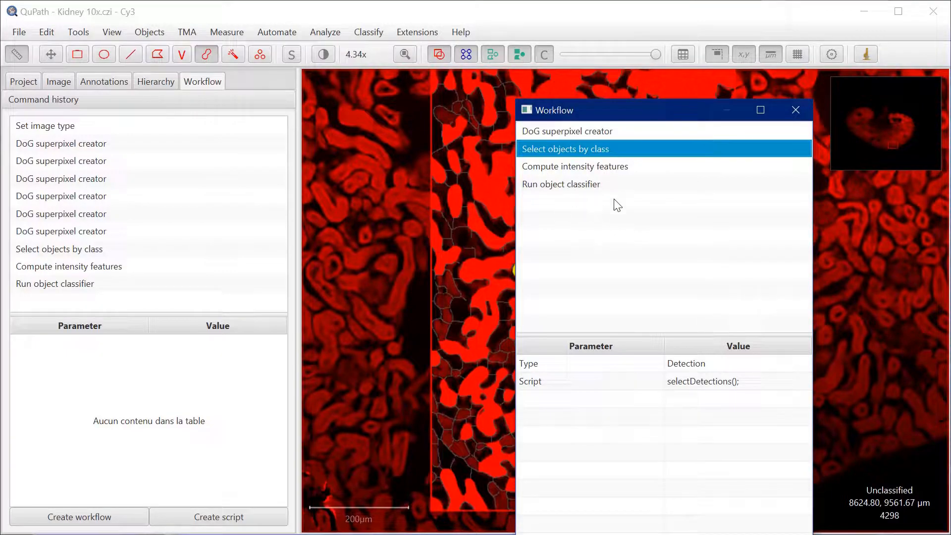
pyautogui.keyDown('ctrl'); pyautogui.click(555, 189); pyautogui.keyUp('ctrl')
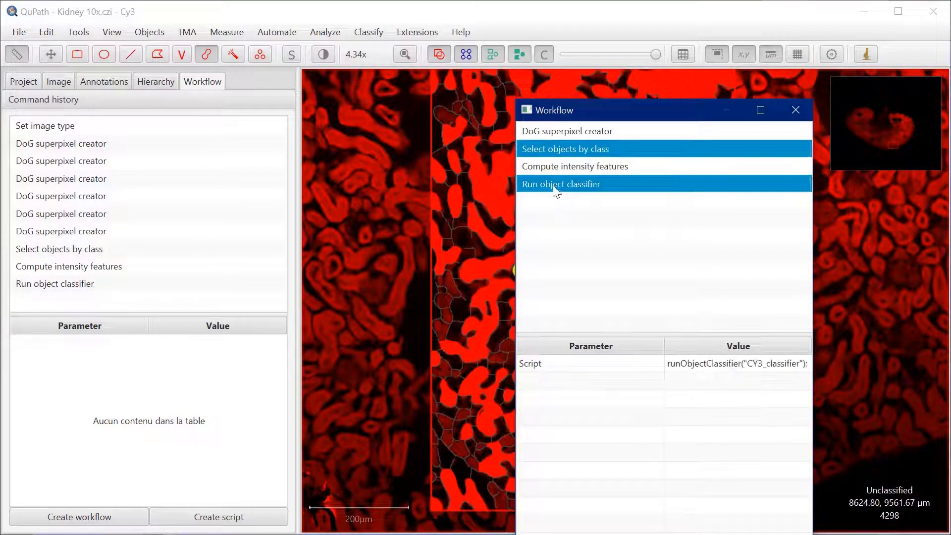
pyautogui.rightClick(558, 183)
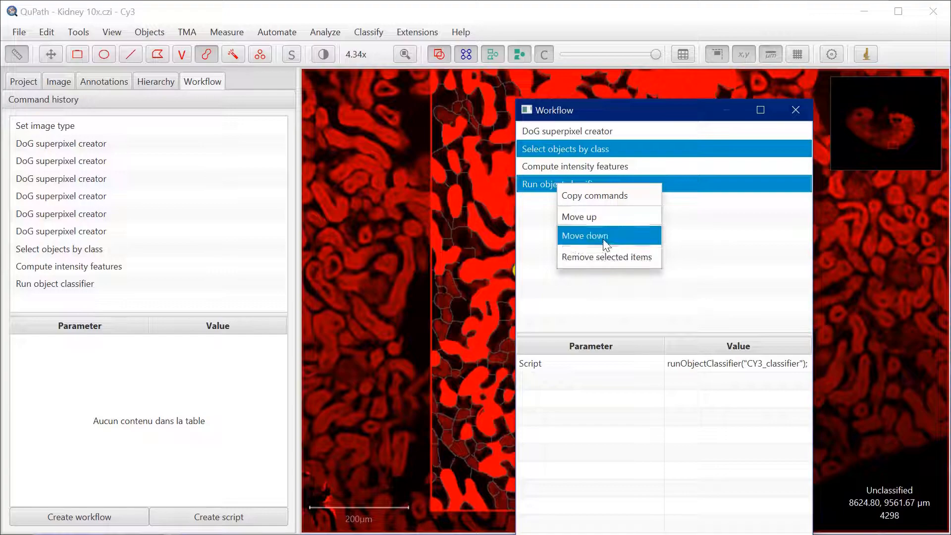
pyautogui.click(603, 256)
pyautogui.click(515, 302)
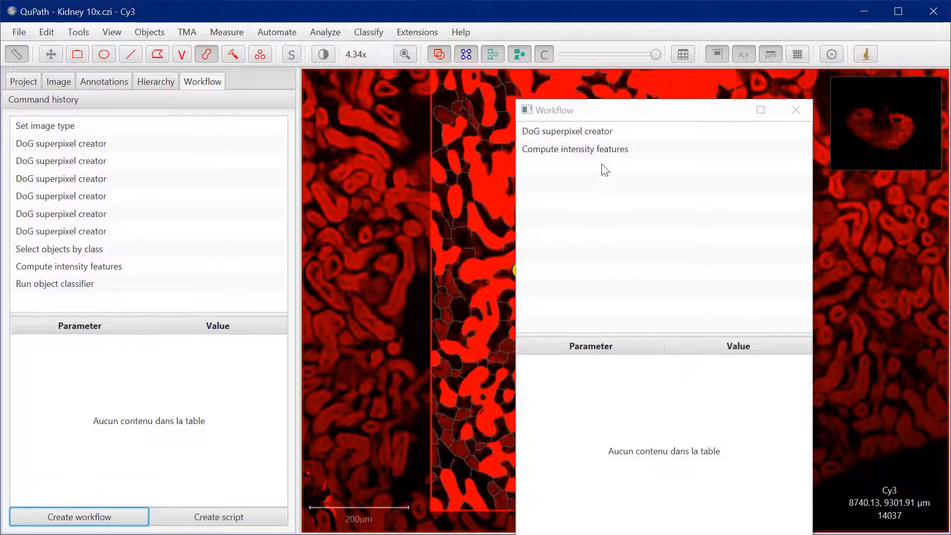
# Generate a script from the cleaned-up workflow containing the DoG superpixel creator and Compute intensity features commands
pyautogui.moveTo(660, 116); pyautogui.dragTo(644, 74)
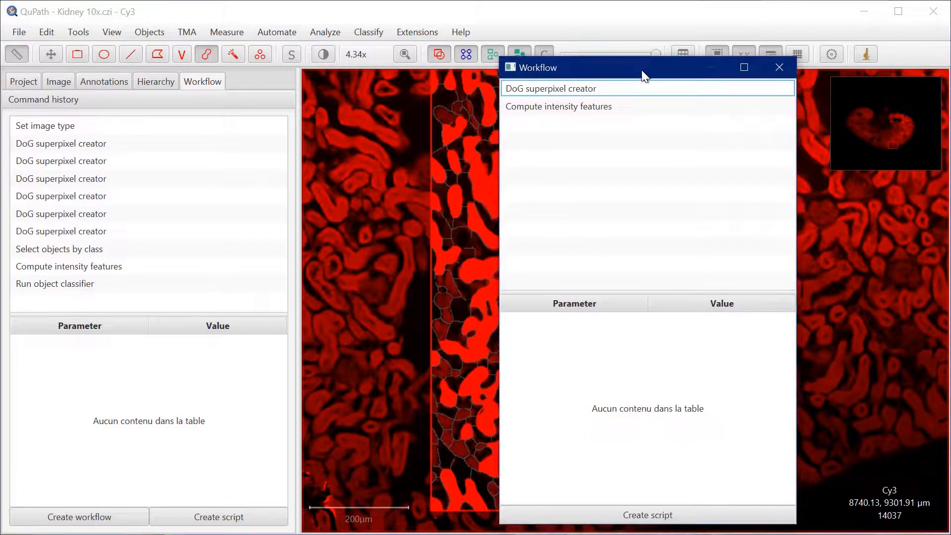
pyautogui.click(645, 516)
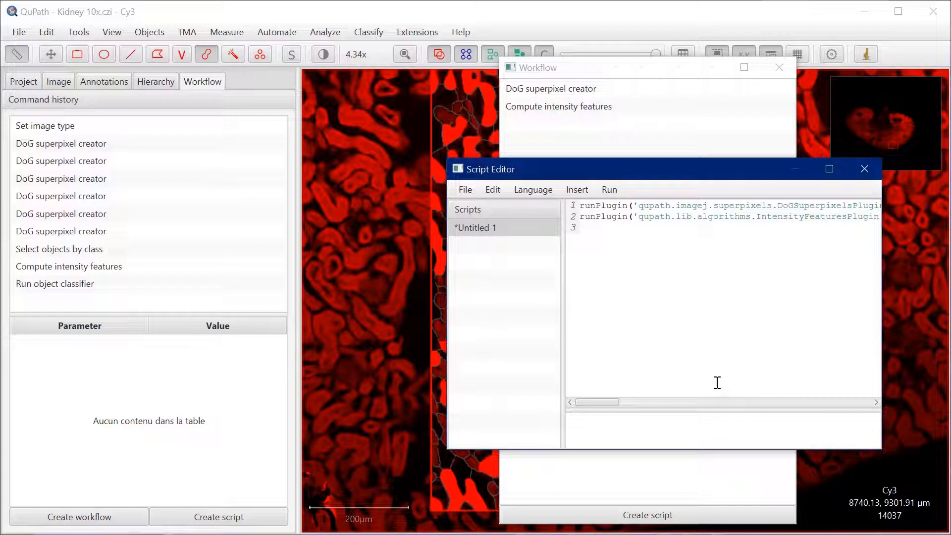
pyautogui.click(493, 228)
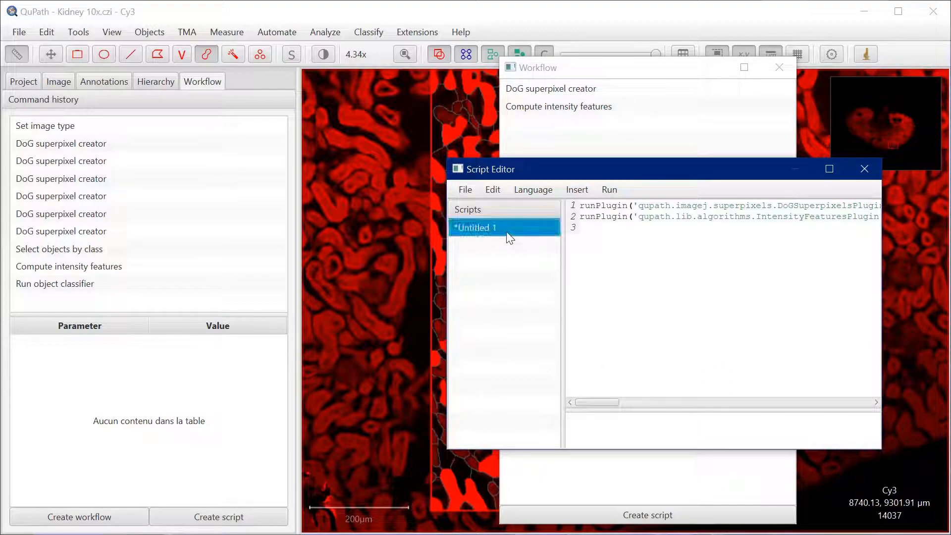
# Save the generated script as create_superpixels.groovy in the project's scripts folder, then close the script editor and workflow windows
pyautogui.click(468, 190)
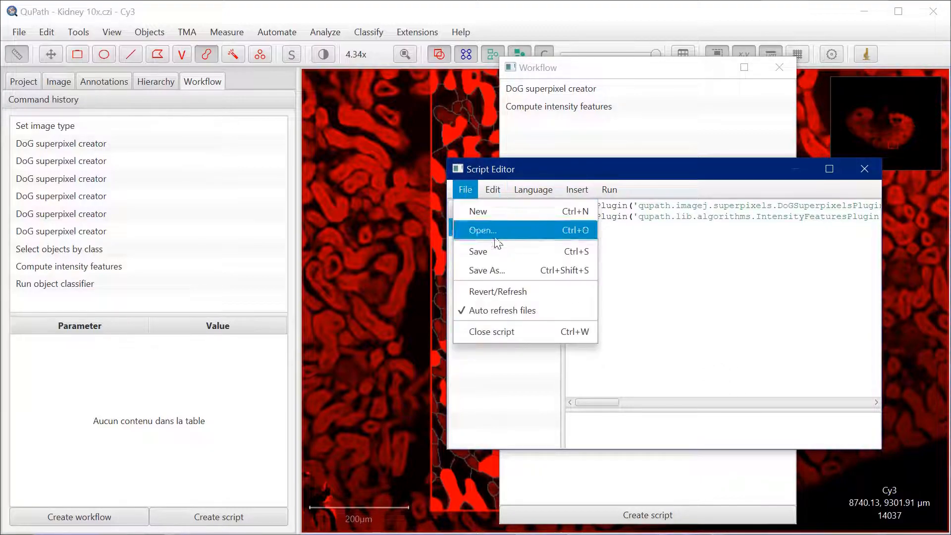
pyautogui.click(491, 269)
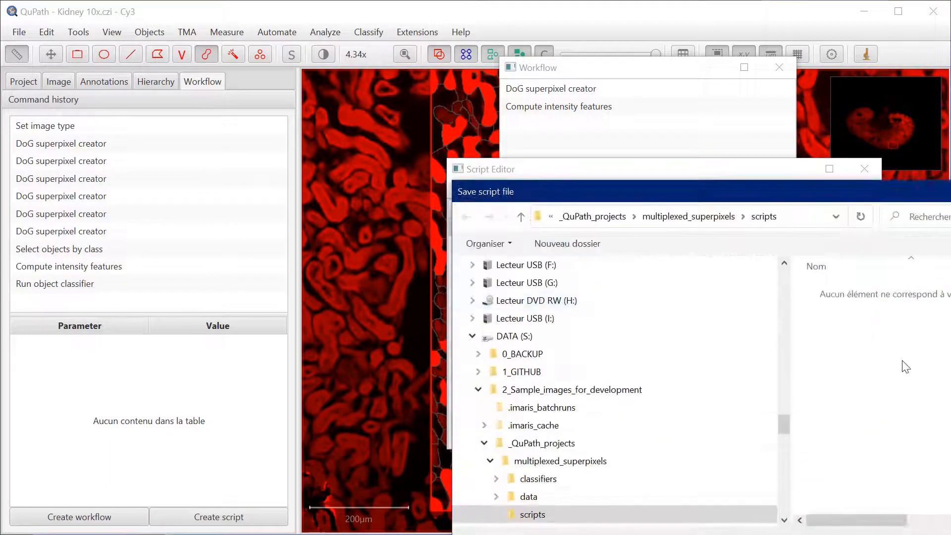
pyautogui.moveTo(731, 197); pyautogui.dragTo(653, 58)
pyautogui.click(512, 406)
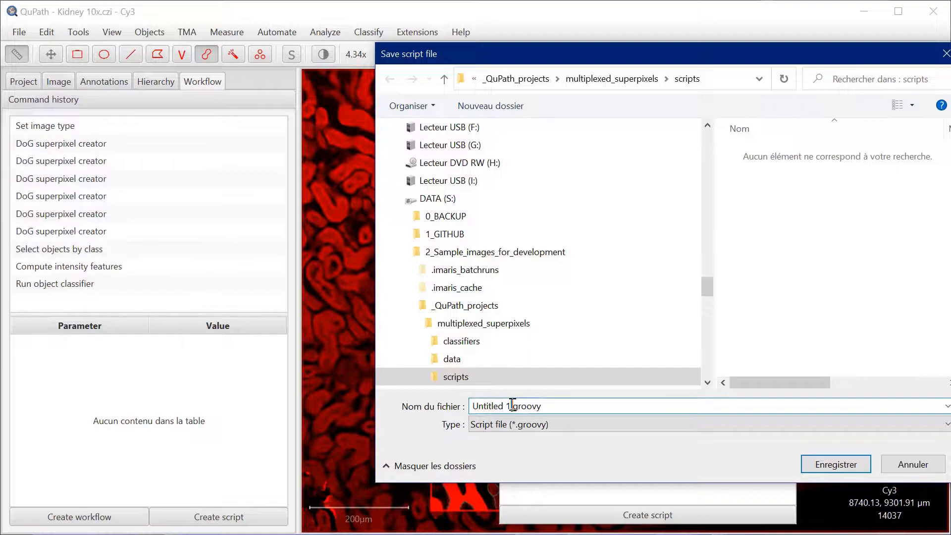
pyautogui.moveTo(512, 406); pyautogui.dragTo(472, 408)
pyautogui.press('BackSpace')
pyautogui.write('create_superpixels')
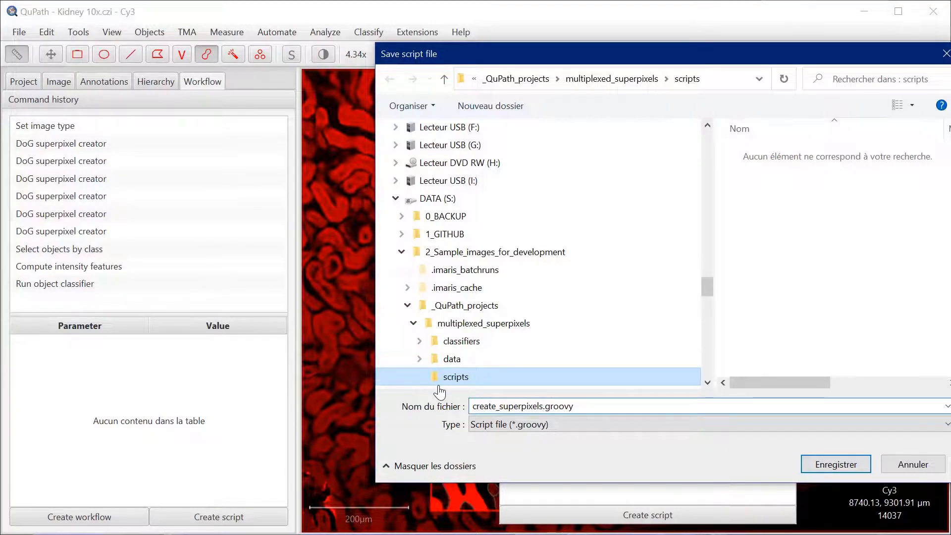
pyautogui.click(835, 464)
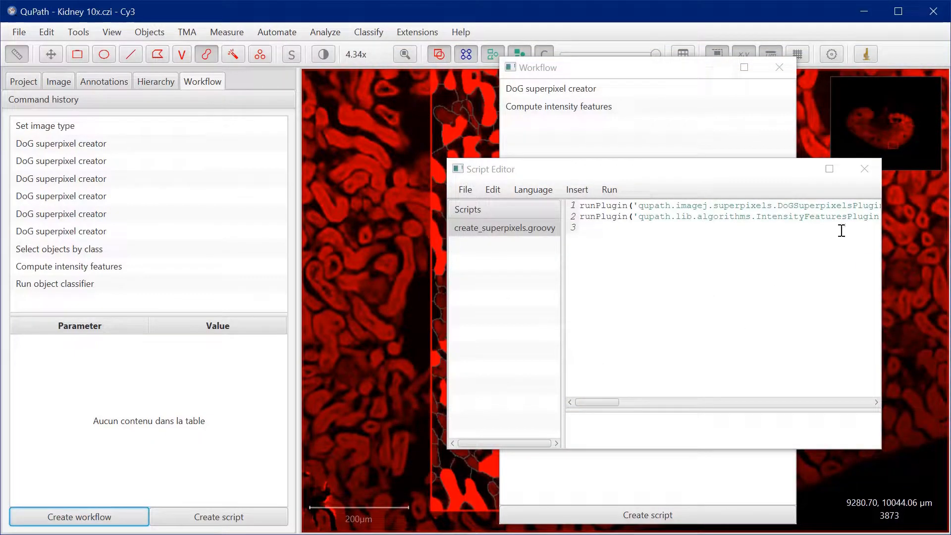
pyautogui.click(864, 171)
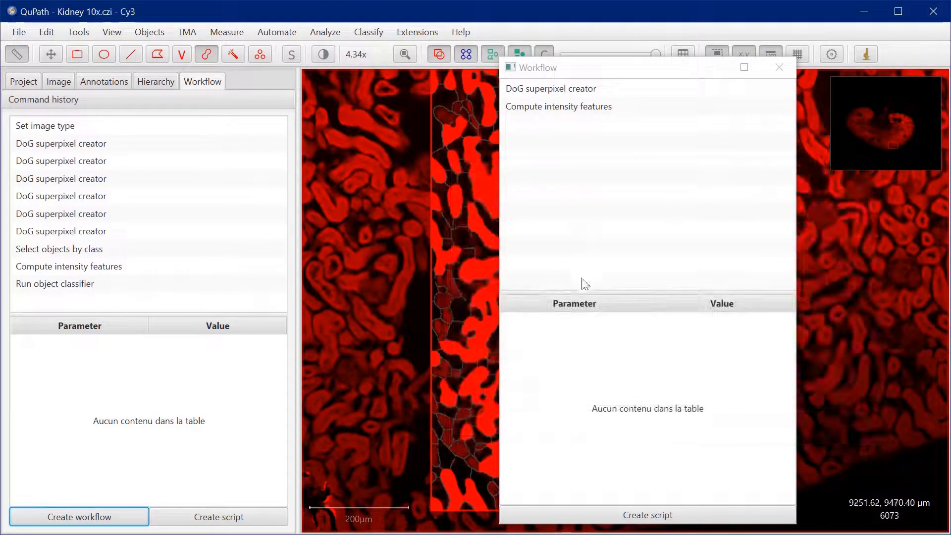
pyautogui.click(780, 69)
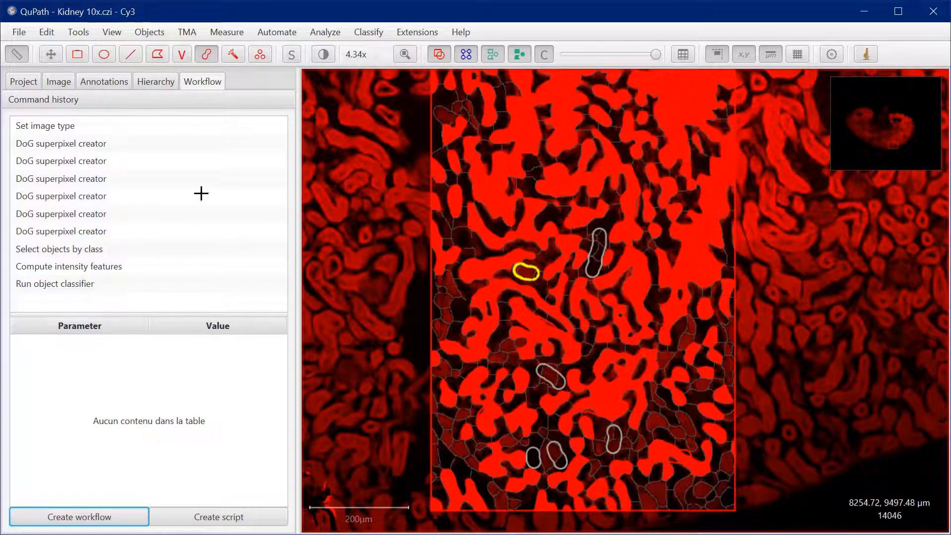
# Review the parameters of the last DoG superpixel creator command in the Cy3 image's command history
pyautogui.click(62, 237)
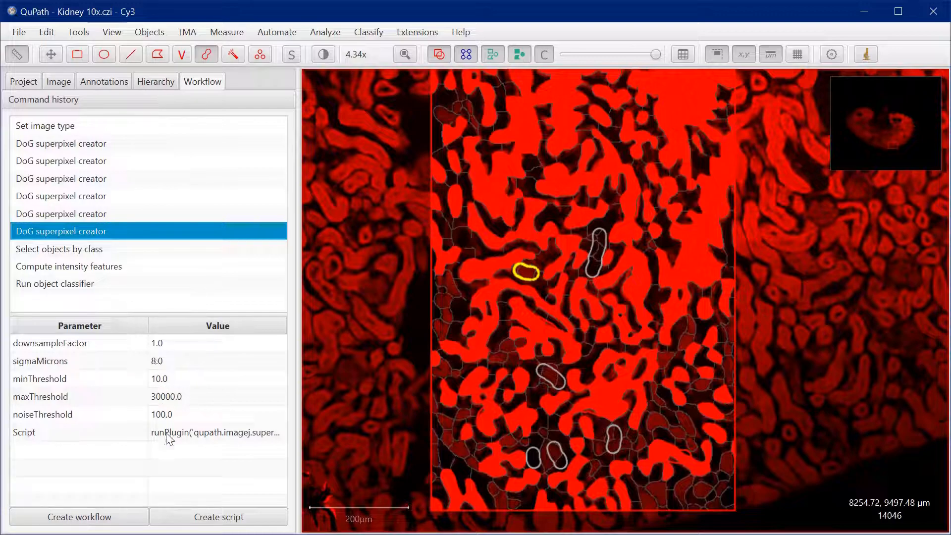
pyautogui.click(64, 178)
pyautogui.click(64, 227)
pyautogui.doubleClick(98, 233)
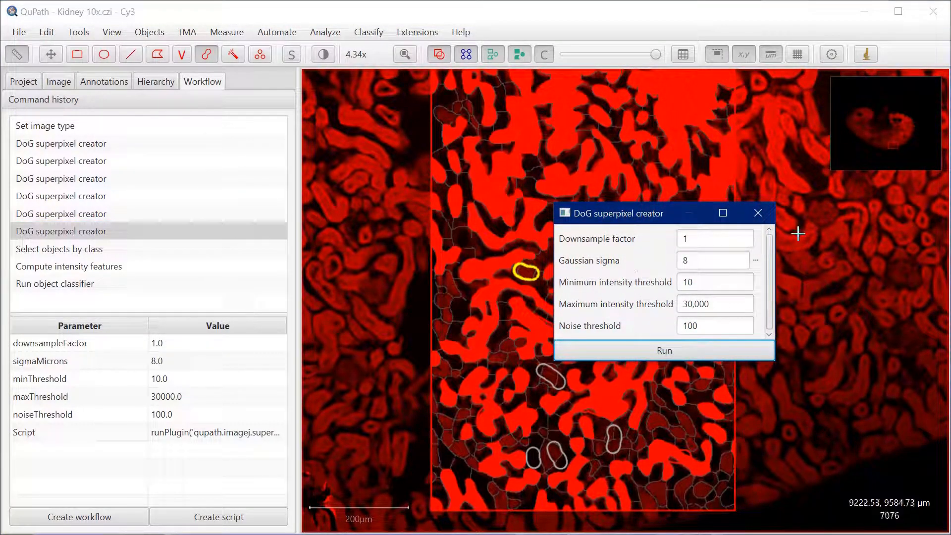
pyautogui.click(758, 213)
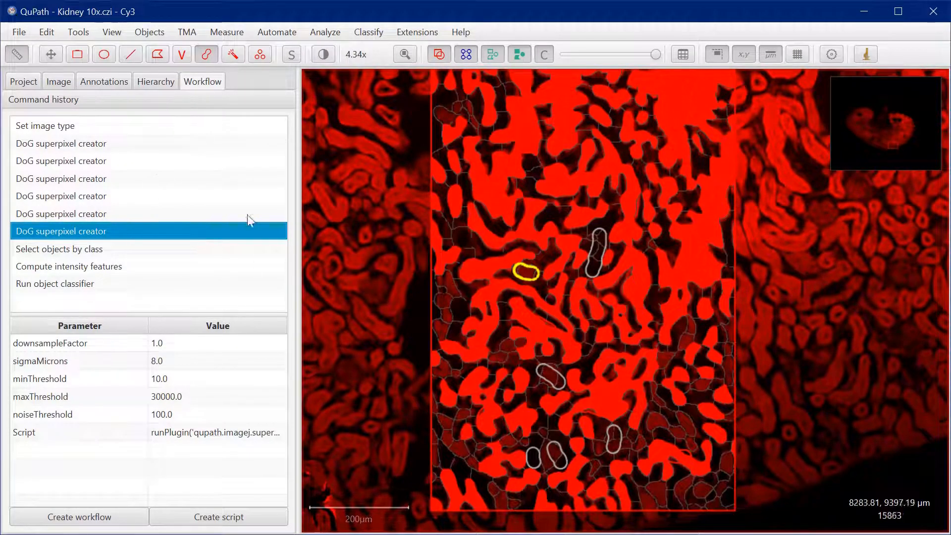
# Open the Kidney 10x.czi - Alexa Fluor 488 image, saving the changes to the Cy3 image
pyautogui.click(24, 83)
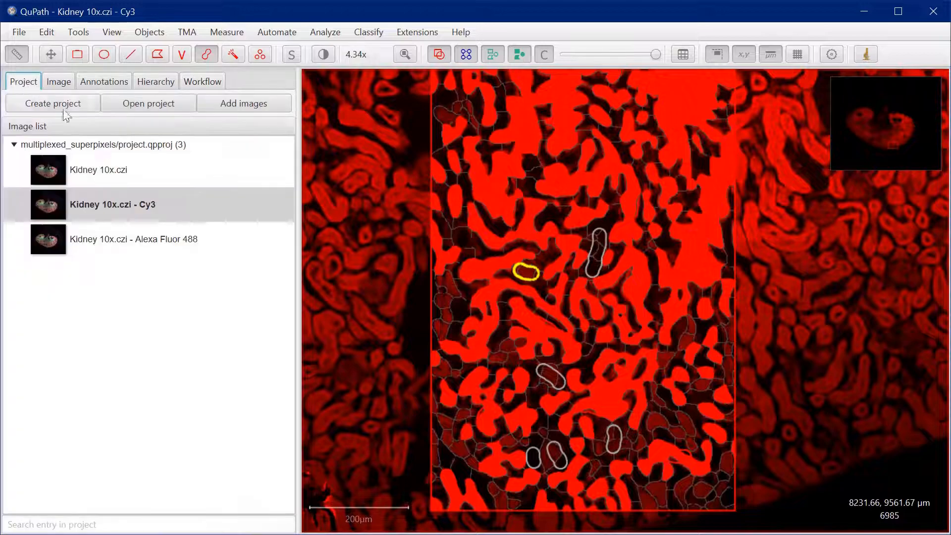
pyautogui.click(101, 248)
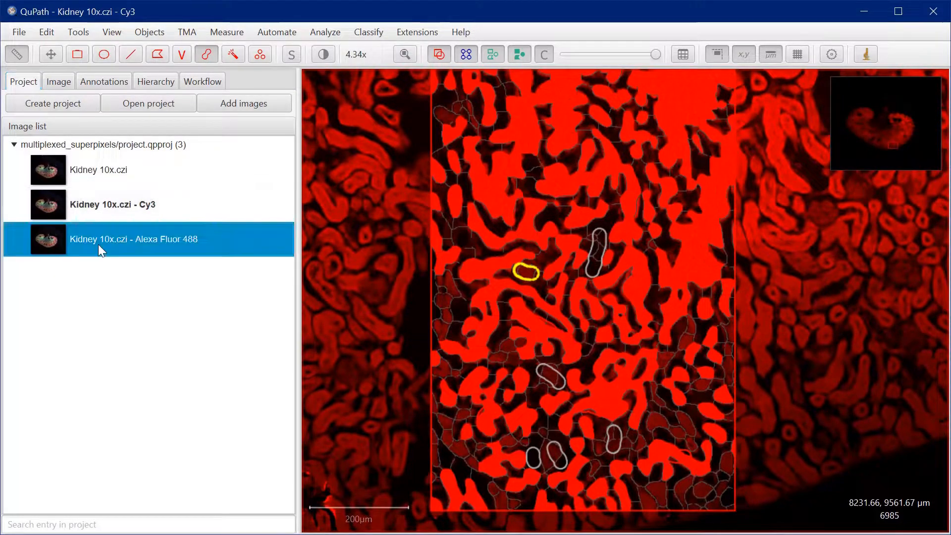
pyautogui.doubleClick(98, 245)
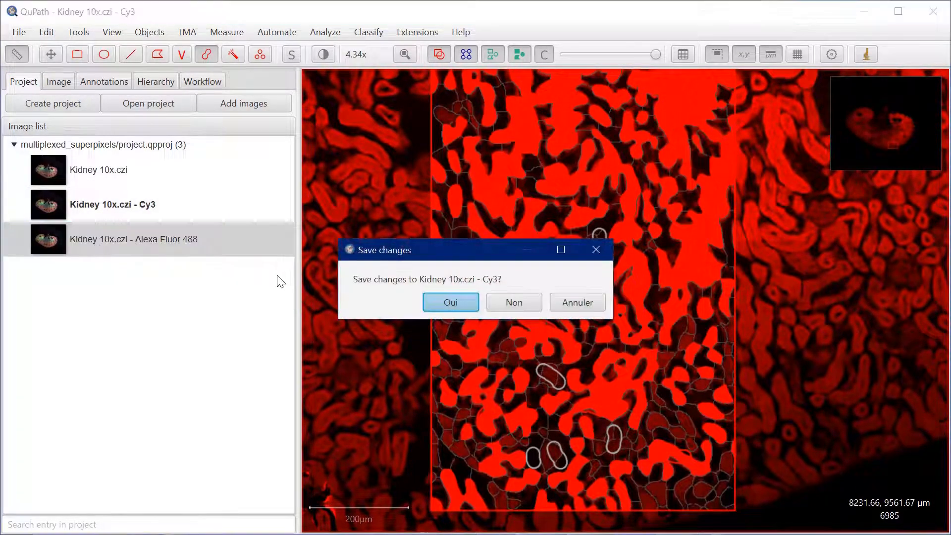
pyautogui.click(448, 302)
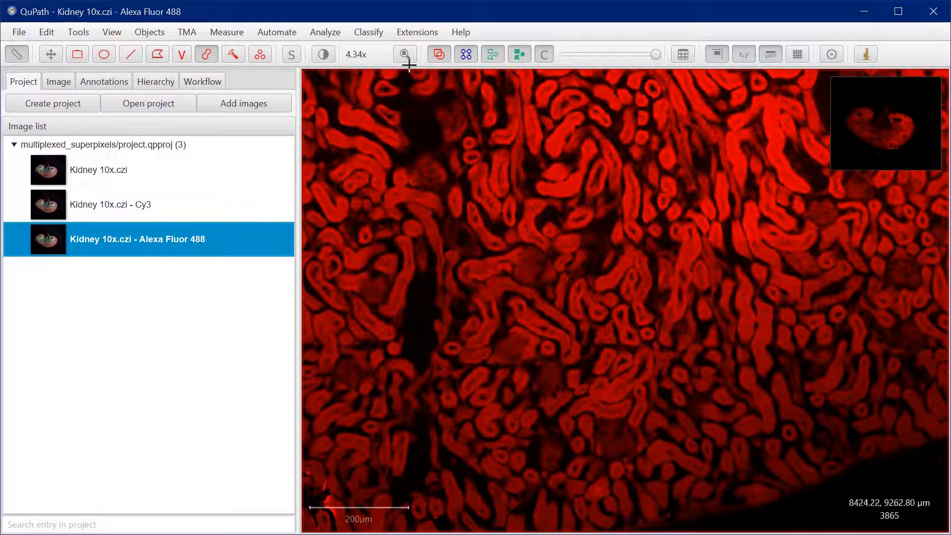
# Display only the Alexa Fluor 488 channel, with a minimum display of about 1188 and a maximum of about 16202
pyautogui.click(325, 57)
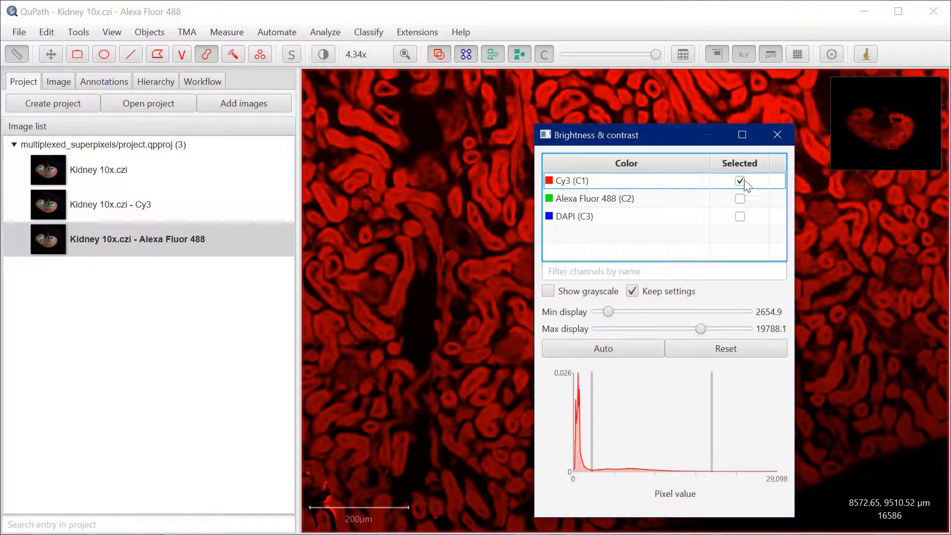
pyautogui.click(740, 181)
pyautogui.click(741, 198)
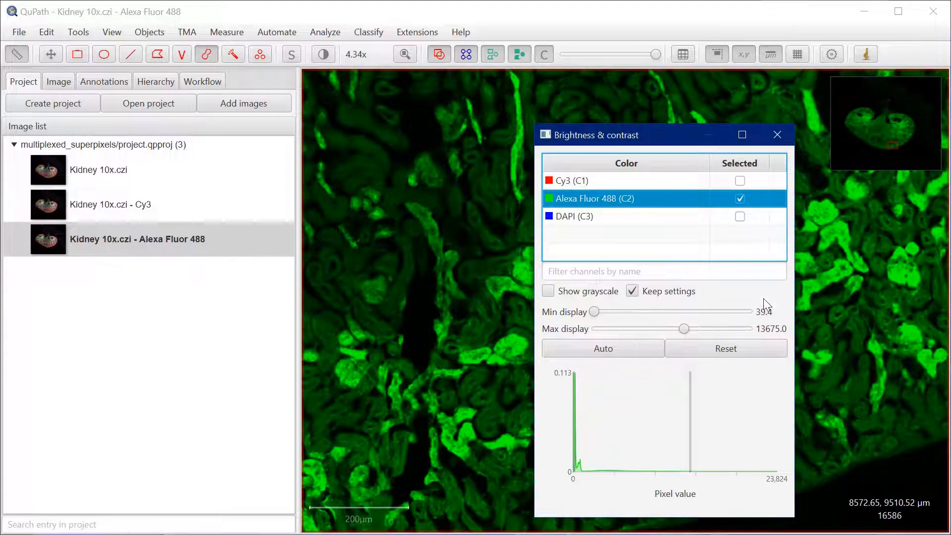
pyautogui.moveTo(631, 140); pyautogui.dragTo(644, 112)
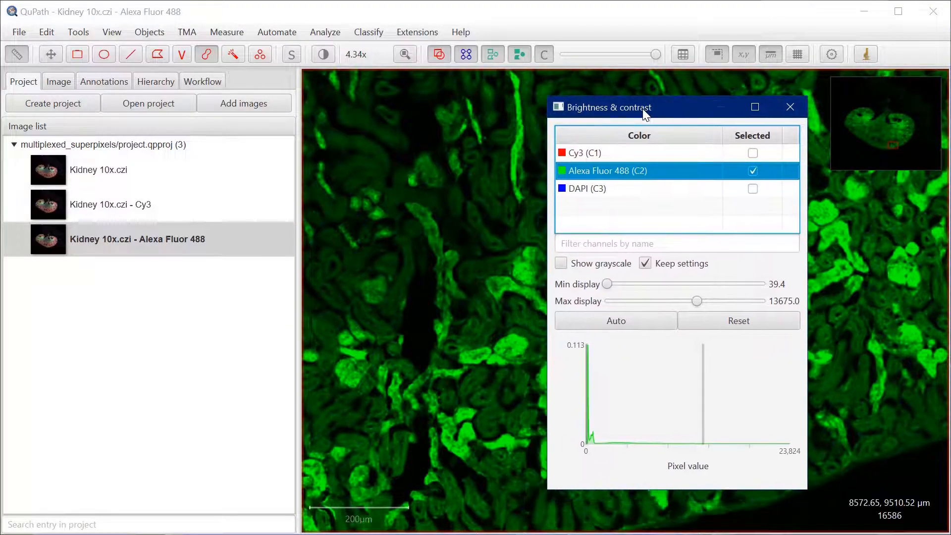
pyautogui.moveTo(587, 402); pyautogui.dragTo(597, 405)
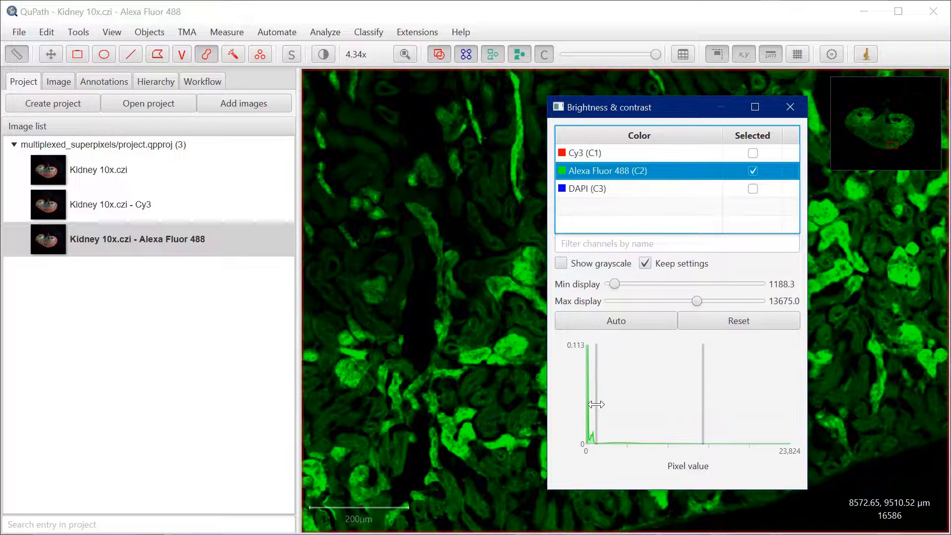
pyautogui.moveTo(703, 412); pyautogui.dragTo(724, 411)
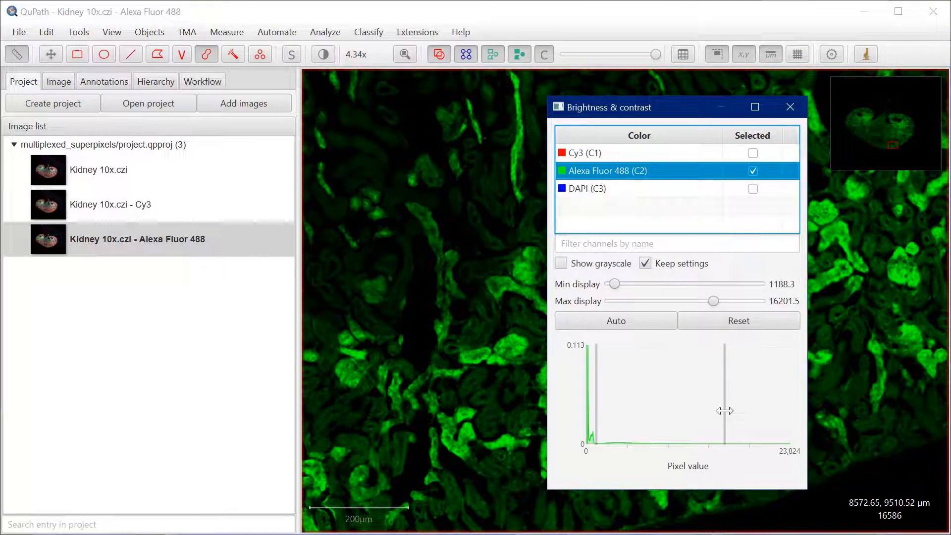
pyautogui.click(790, 106)
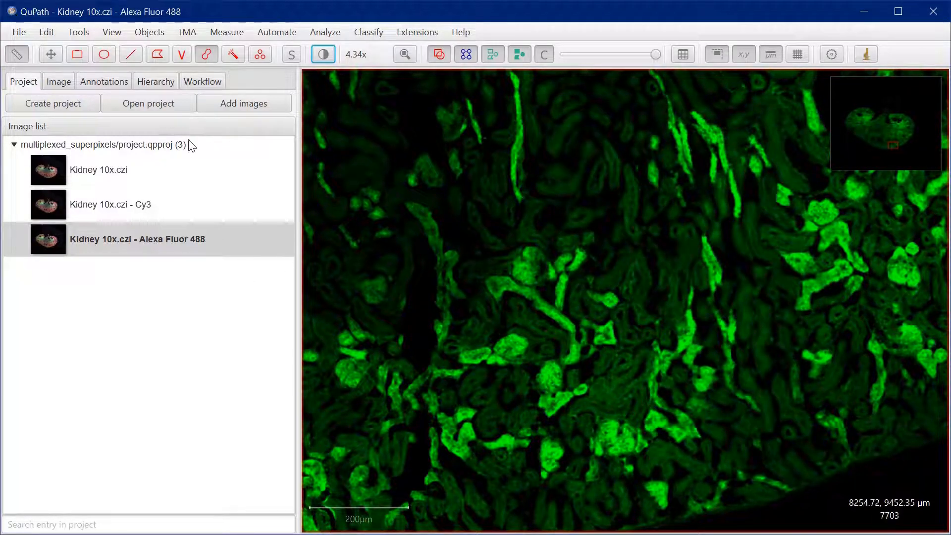
# Check the command history of the Alexa Fluor 488 image and return to the project's image list
pyautogui.click(203, 81)
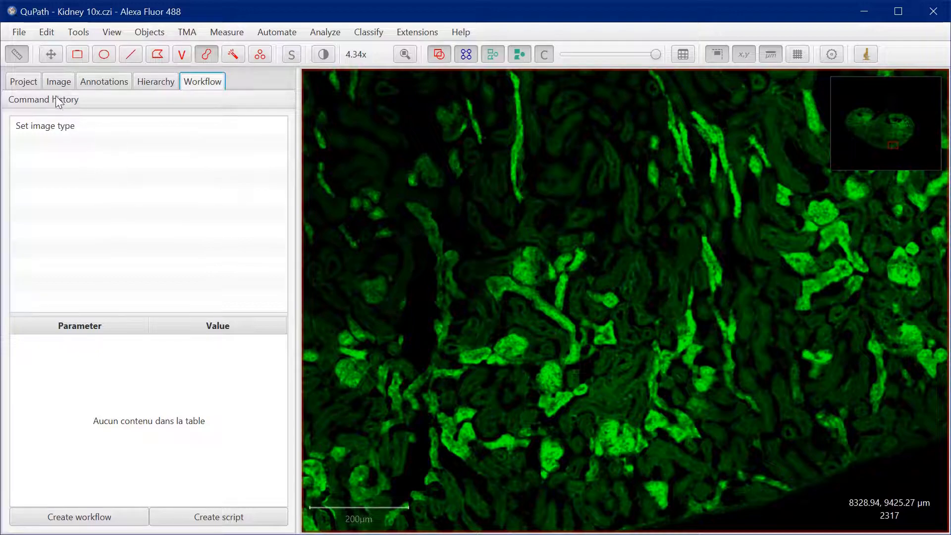
pyautogui.click(38, 83)
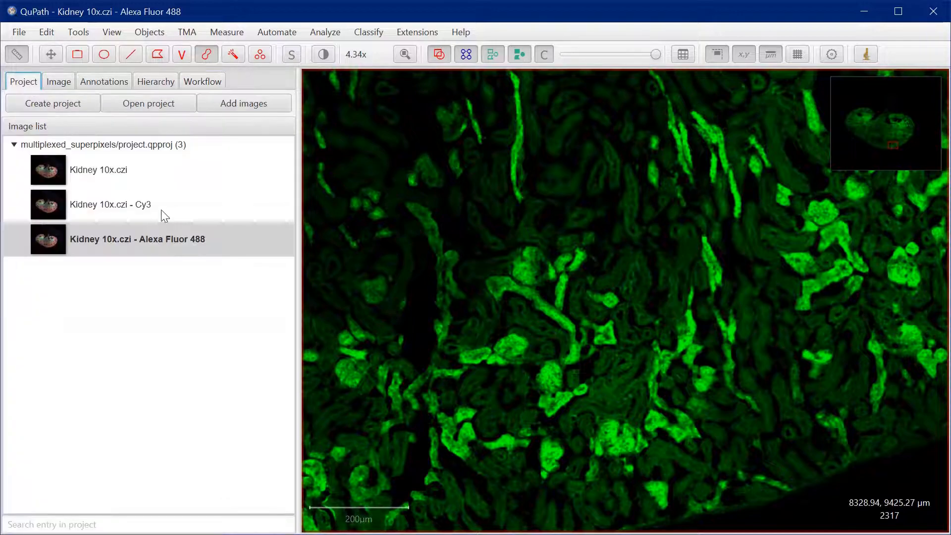
# Draw a tall rectangle annotation over the green-stained kidney tissue and shift it slightly up and to the left
pyautogui.click(83, 60)
pyautogui.moveTo(487, 135)
pyautogui.mouseDown()
pyautogui.moveTo(651, 429)
pyautogui.moveTo(783, 482)
pyautogui.moveTo(742, 501)
pyautogui.mouseUp()
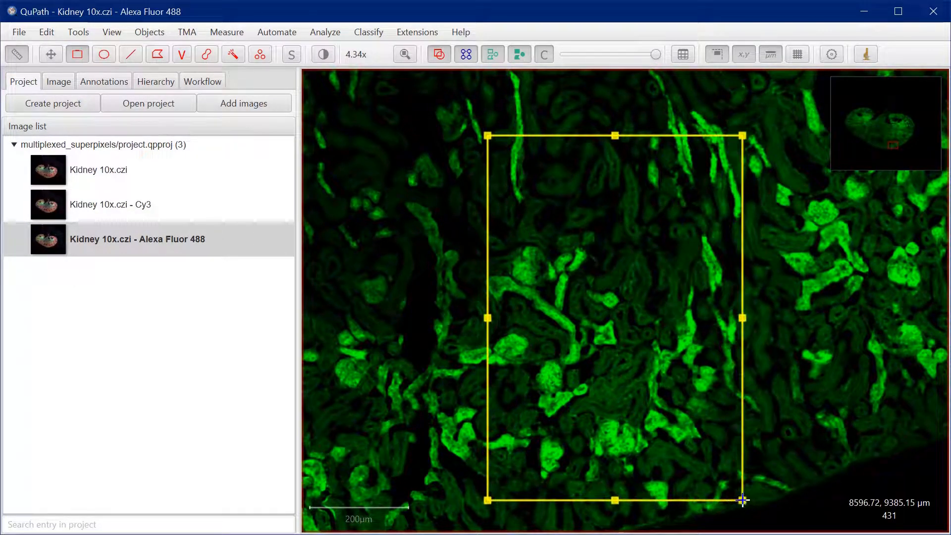
pyautogui.moveTo(646, 370); pyautogui.dragTo(633, 365)
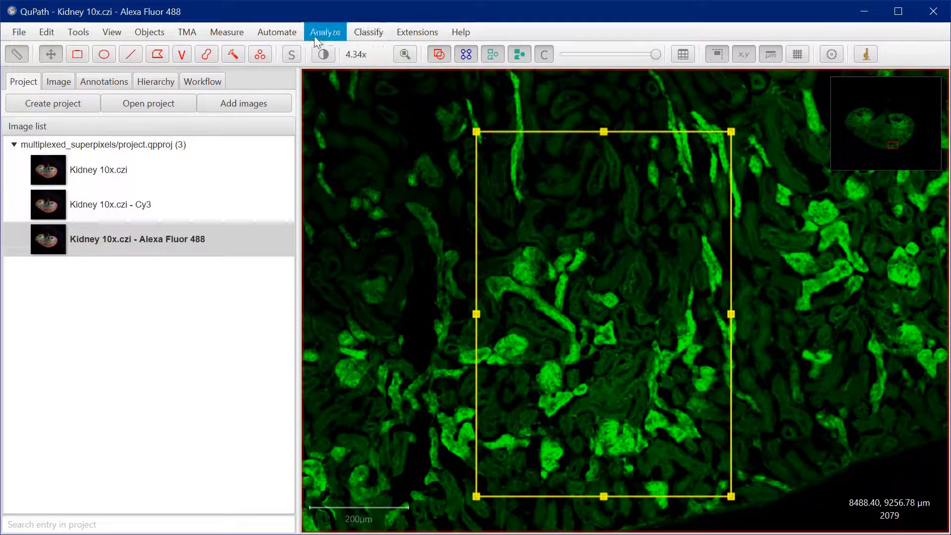
# Run the project script "create superpixels" on the rectangle annotation of the Alexa Fluor 488 image and close the script editor
pyautogui.click(281, 31)
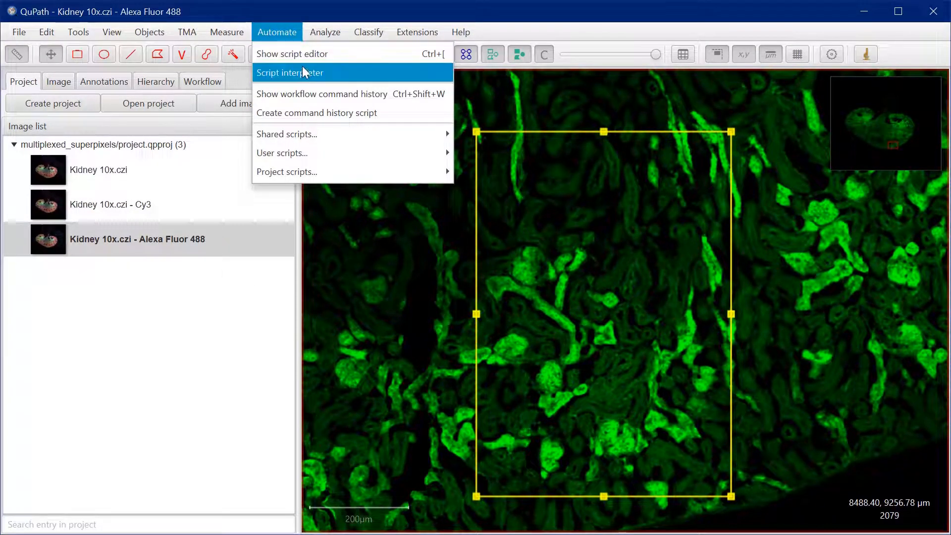
pyautogui.moveTo(316, 181)
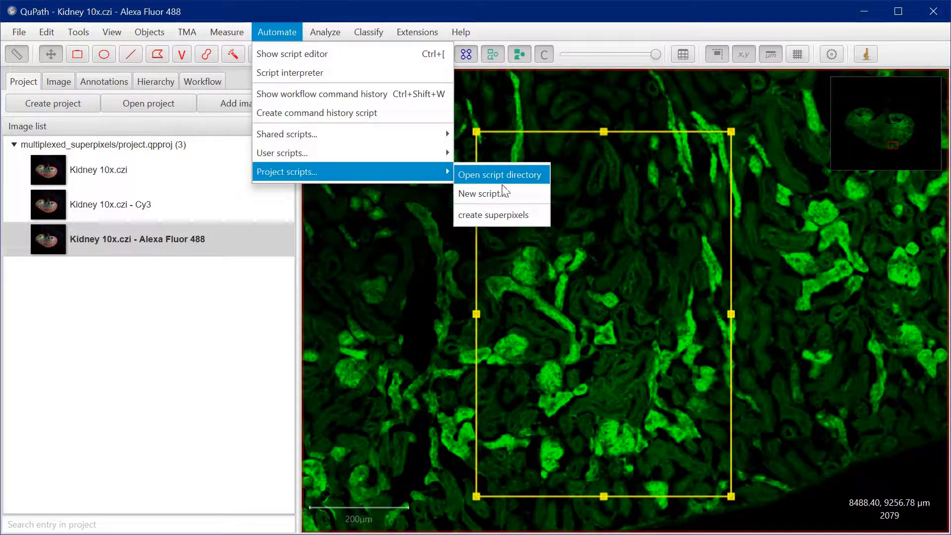
pyautogui.click(501, 214)
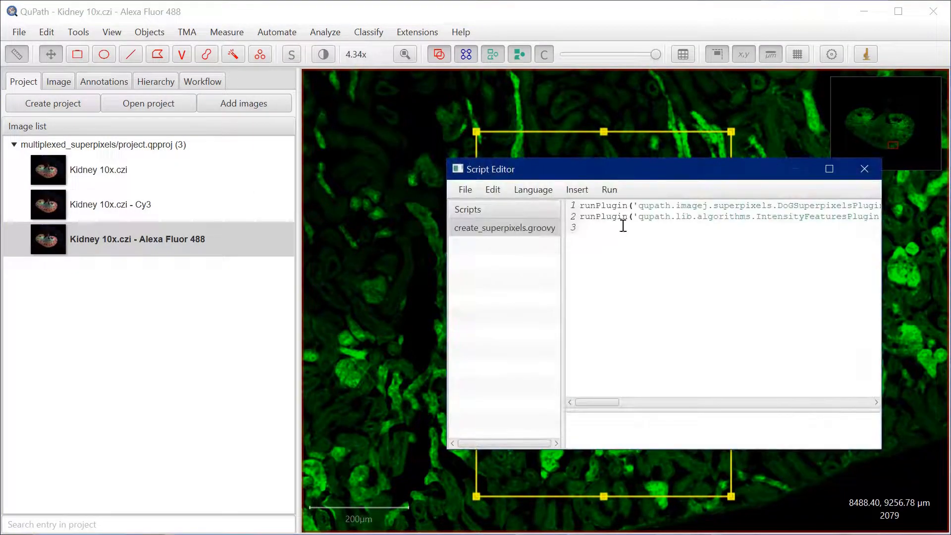
pyautogui.moveTo(663, 177); pyautogui.dragTo(237, 165)
pyautogui.click(188, 179)
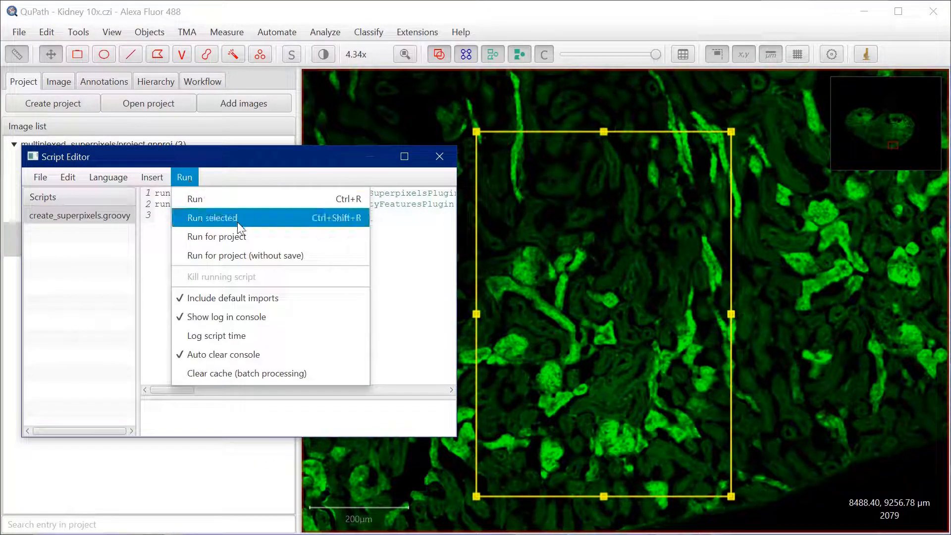
pyautogui.click(203, 199)
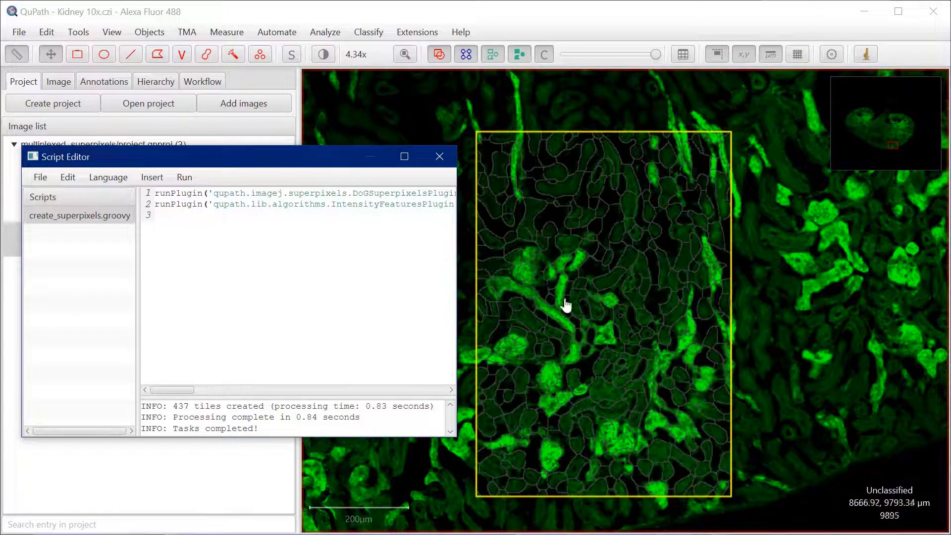
pyautogui.click(439, 158)
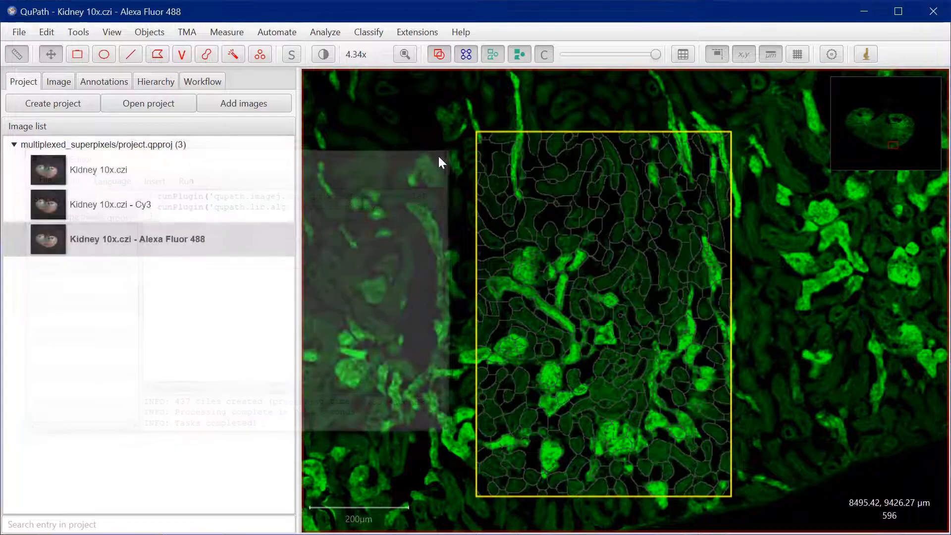
# Check which measurements the rectangle annotation and a bright green superpixel have, and review the two commands in the create_superpixels.groovy script
pyautogui.click(121, 81)
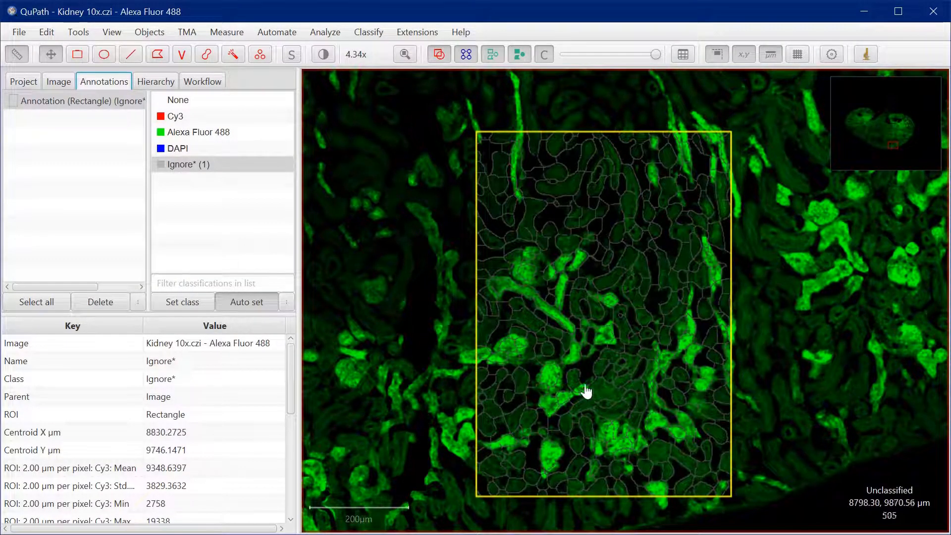
pyautogui.click(549, 379)
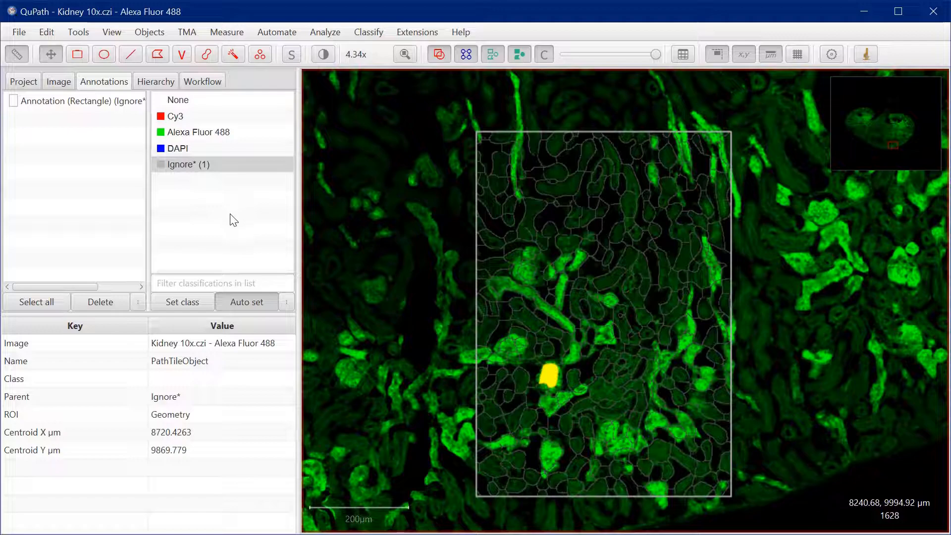
pyautogui.click(322, 34)
pyautogui.moveTo(339, 81)
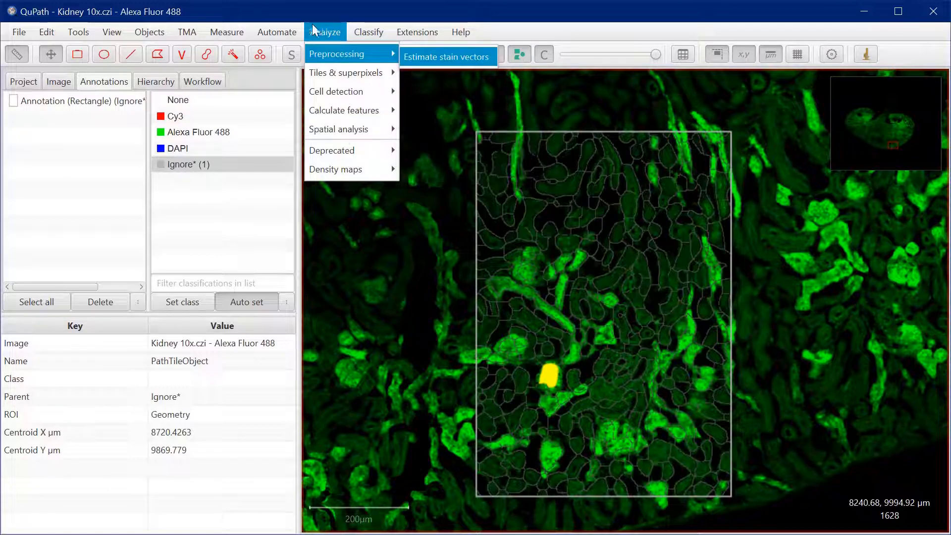
pyautogui.click(287, 49)
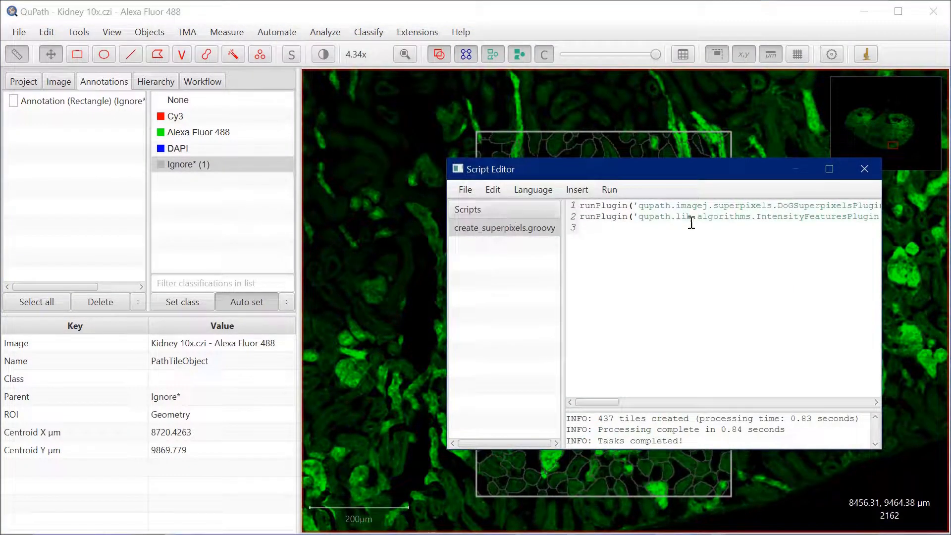
pyautogui.moveTo(637, 171); pyautogui.dragTo(492, 148)
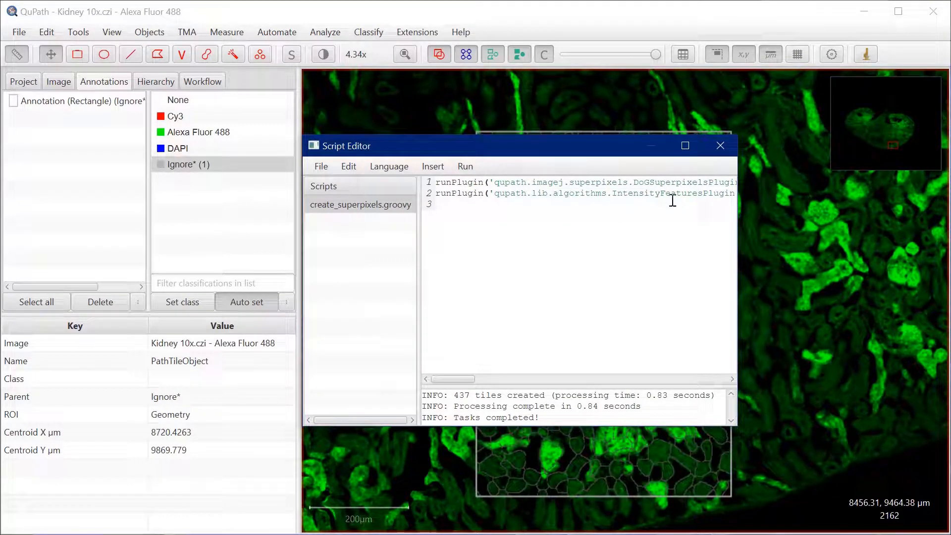
pyautogui.click(720, 145)
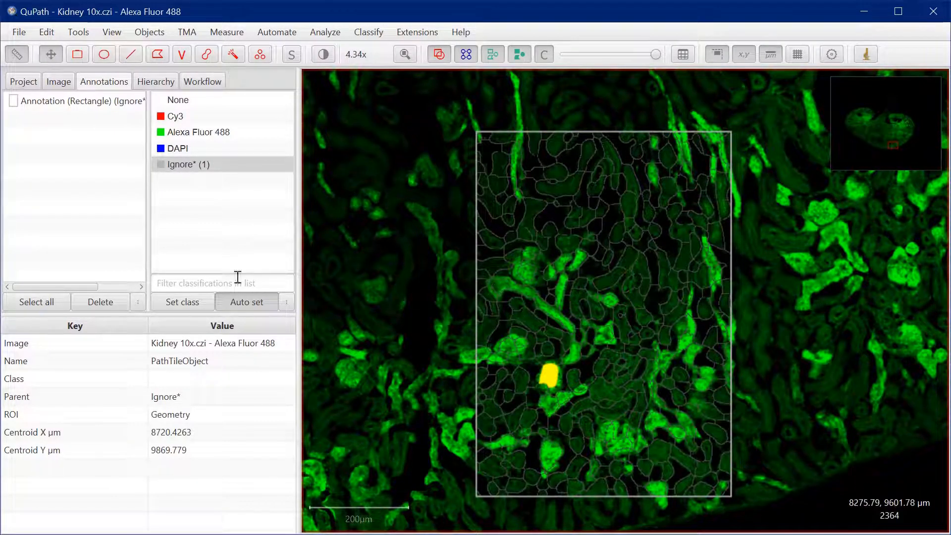
# Reselect the rectangle annotation, check the image's command history, and return to the annotation list
pyautogui.click(63, 102)
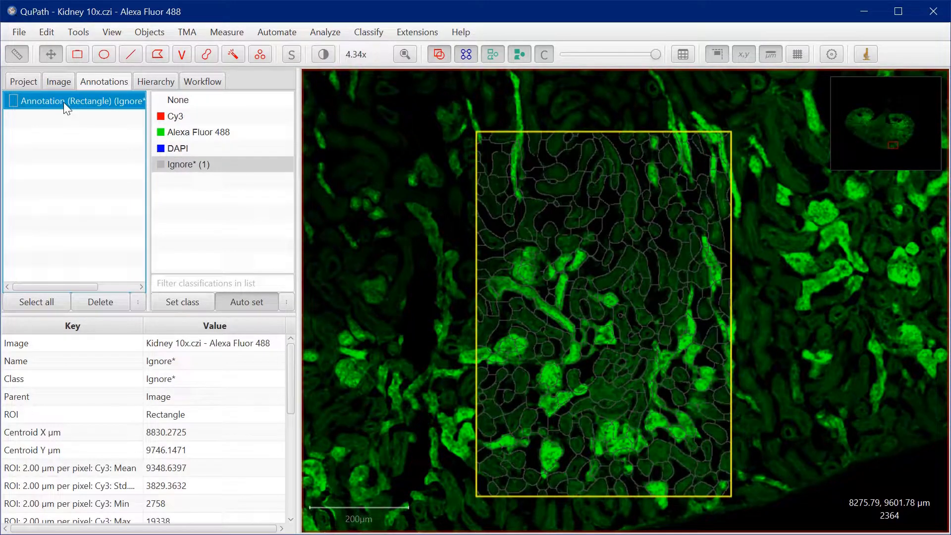
pyautogui.doubleClick(64, 102)
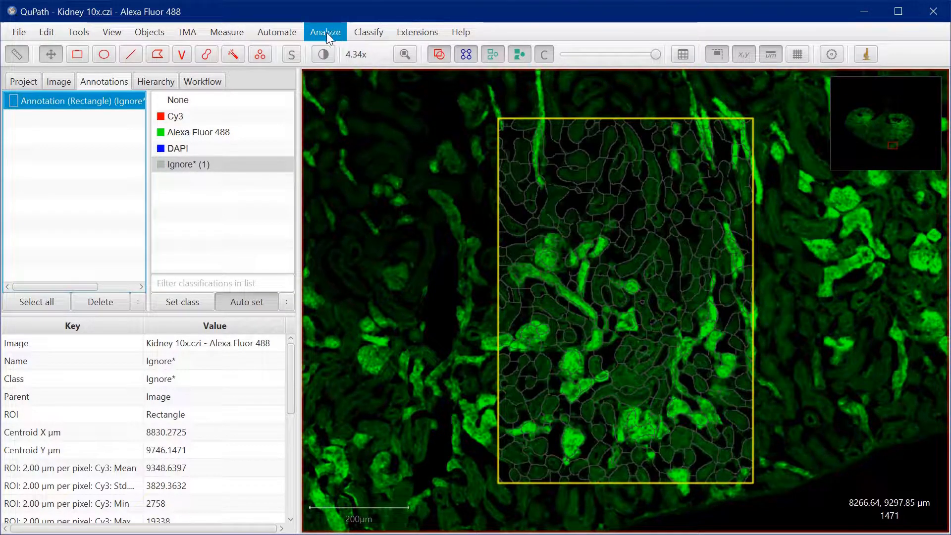
pyautogui.click(207, 83)
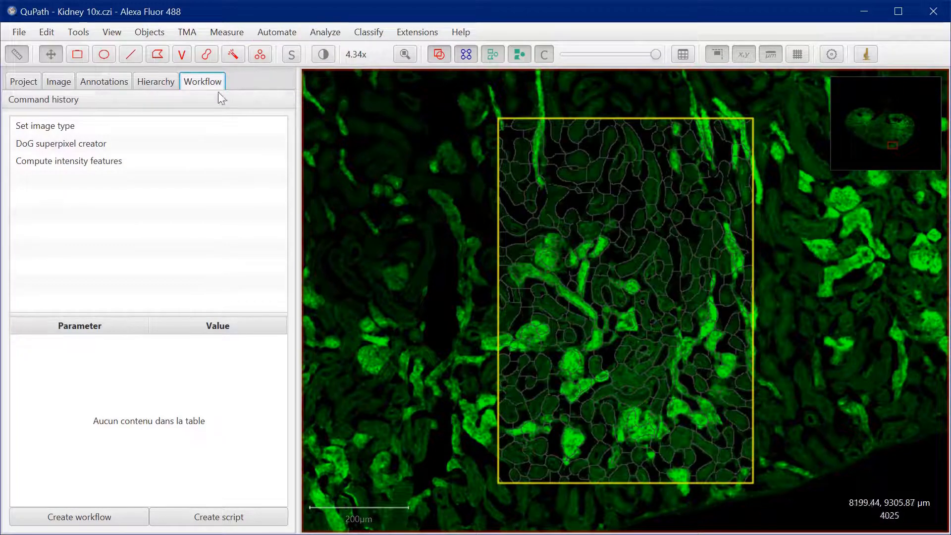
pyautogui.click(91, 84)
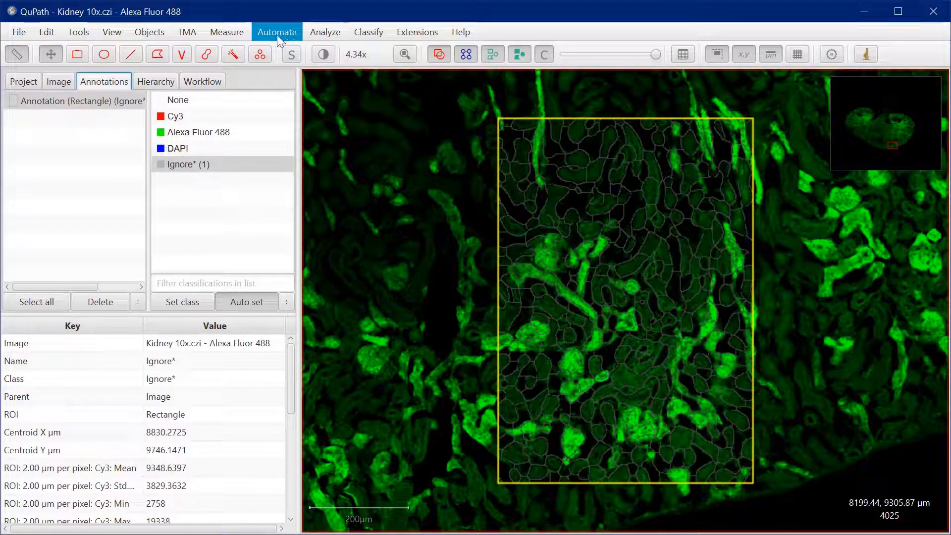
# Set up intensity features for Cy3, Alexa Fluor 488 and DAPI with mean, standard deviation, min & max and median
pyautogui.click(308, 32)
pyautogui.moveTo(347, 112)
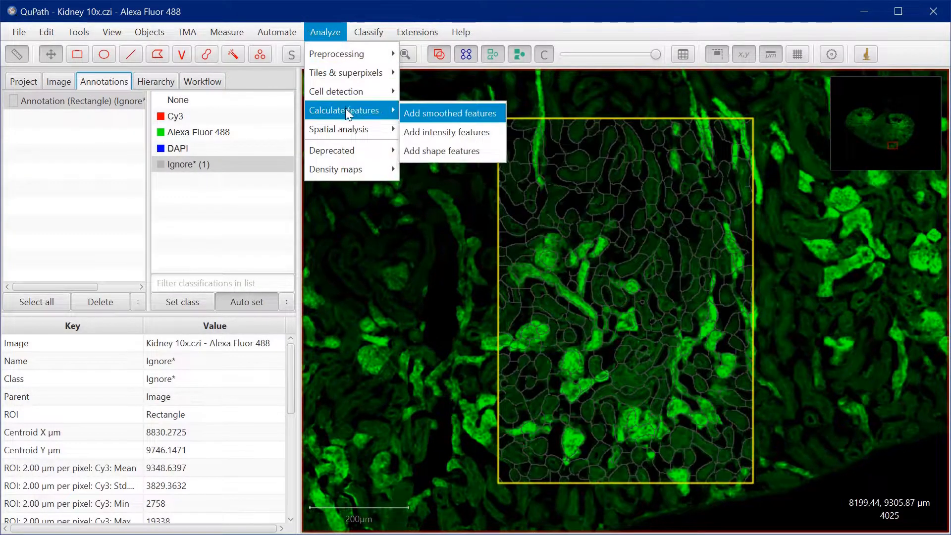
pyautogui.click(433, 132)
pyautogui.moveTo(615, 135); pyautogui.dragTo(509, 77)
pyautogui.click(426, 210)
pyautogui.click(426, 226)
pyautogui.click(426, 242)
pyautogui.click(426, 279)
pyautogui.click(426, 295)
pyautogui.click(426, 311)
pyautogui.click(426, 327)
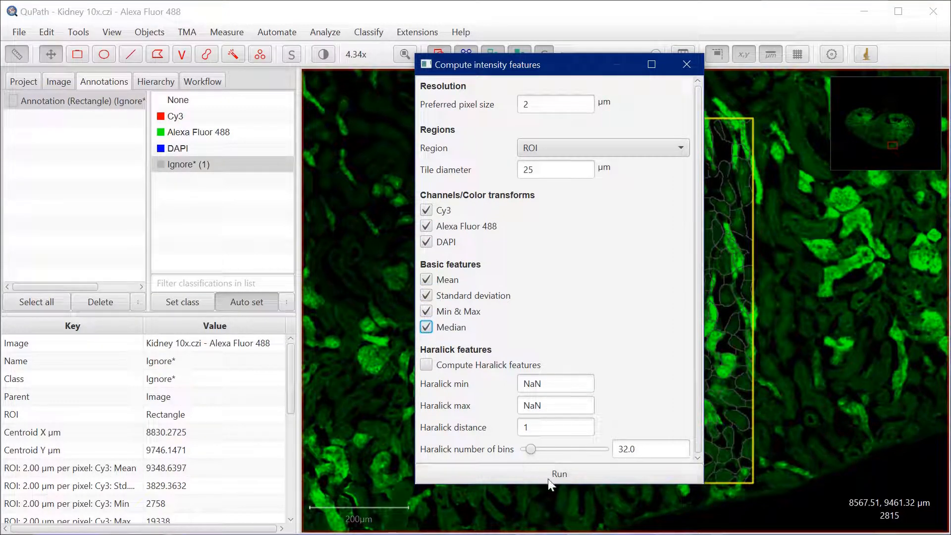
# Compute the intensity features for all detections and close the feature dialog
pyautogui.click(571, 476)
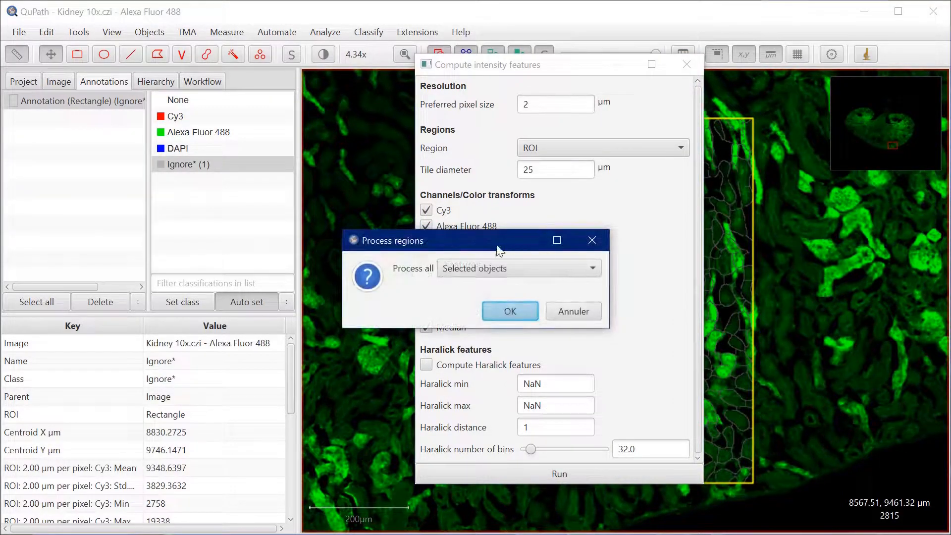
pyautogui.click(489, 269)
pyautogui.click(489, 306)
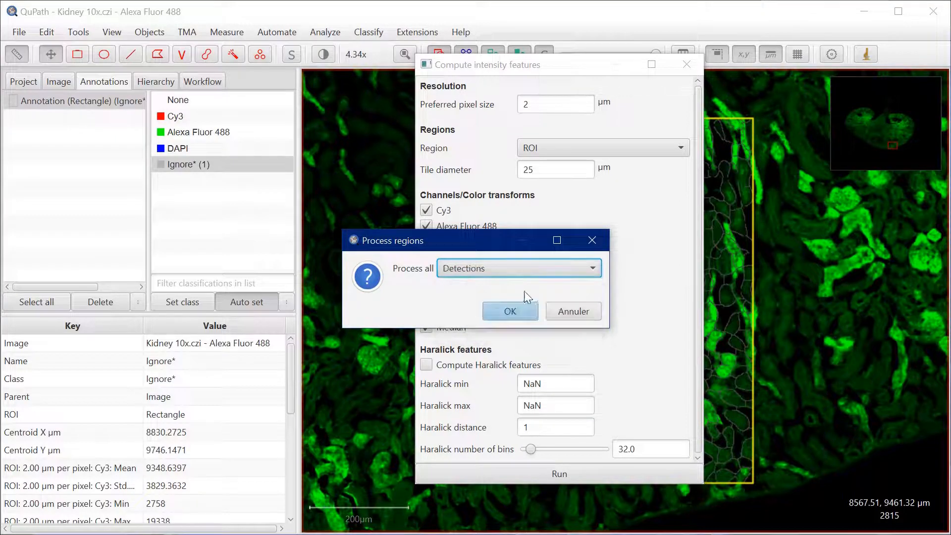
pyautogui.click(510, 313)
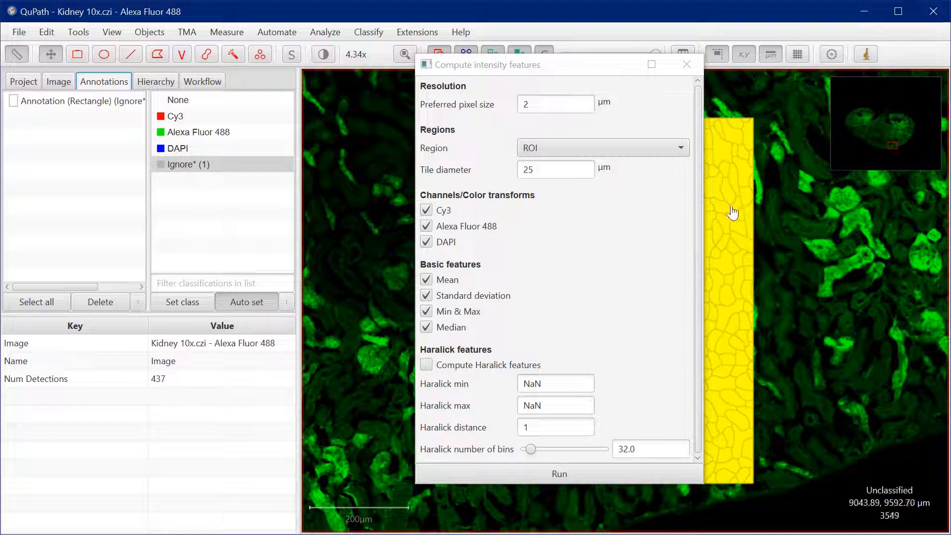
pyautogui.click(687, 64)
# Create a workflow from the command history and remove every command except "Select objects by class"
pyautogui.click(207, 84)
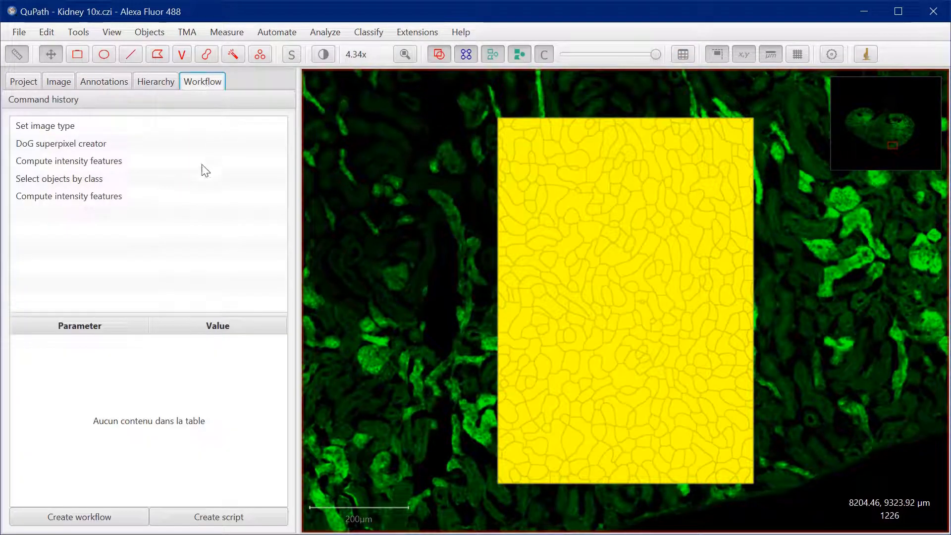
pyautogui.click(47, 179)
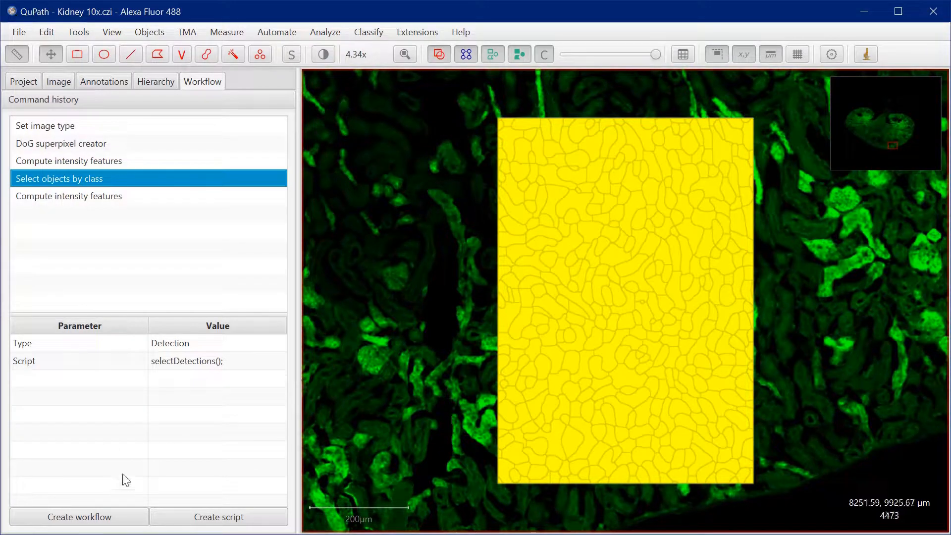
pyautogui.click(83, 520)
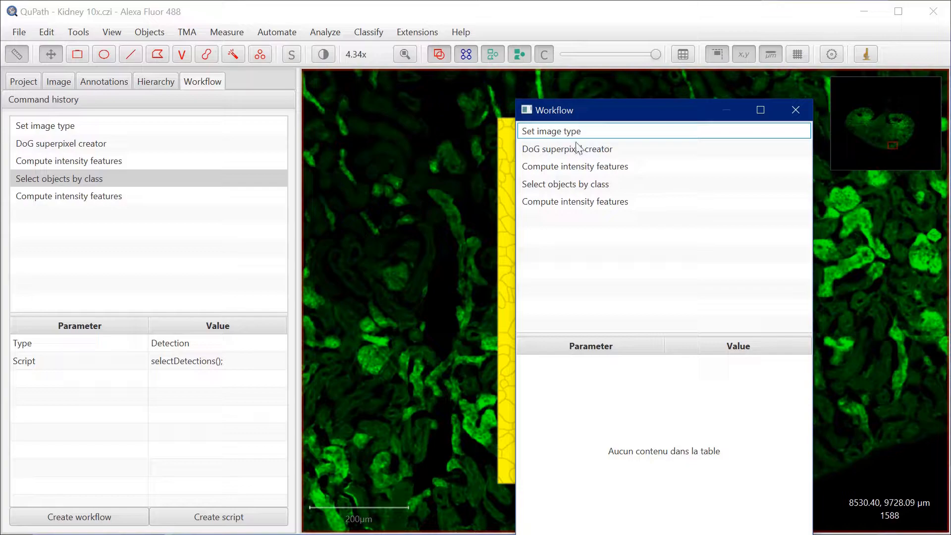
pyautogui.keyDown('shift'); pyautogui.click(616, 208); pyautogui.keyUp('shift')
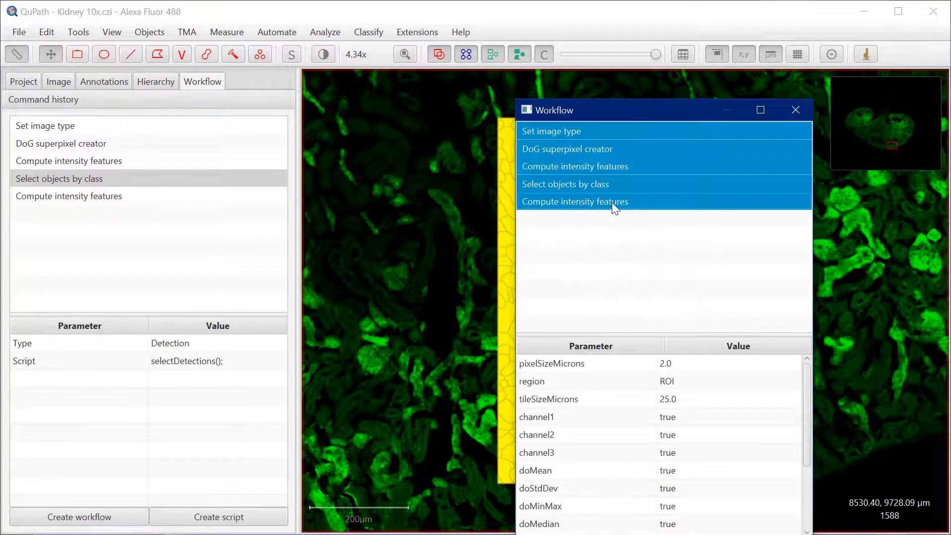
pyautogui.keyDown('ctrl'); pyautogui.click(565, 184); pyautogui.keyUp('ctrl')
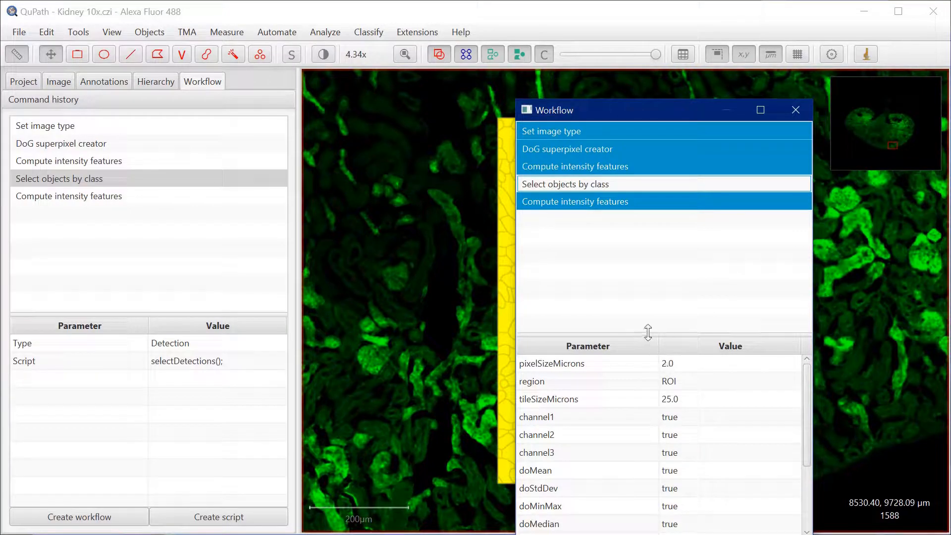
pyautogui.rightClick(622, 147)
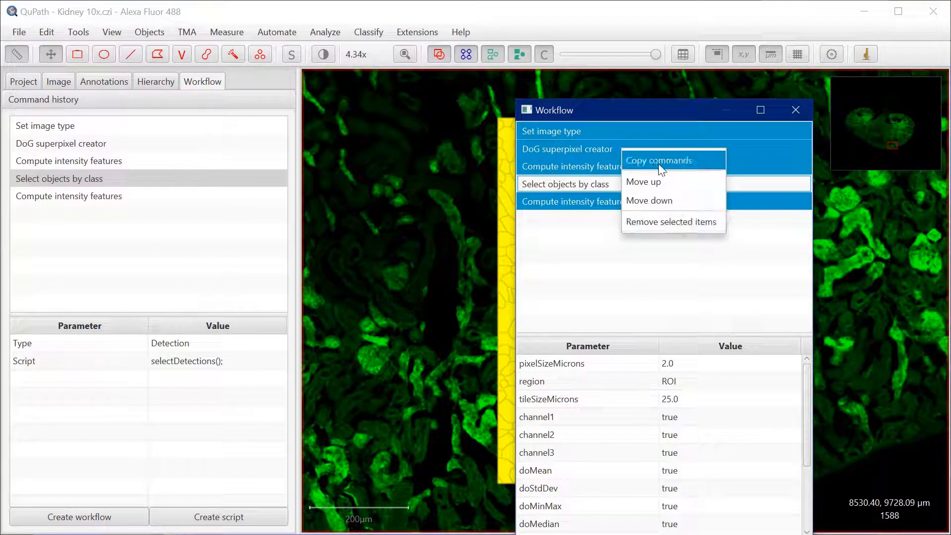
pyautogui.click(661, 223)
pyautogui.click(530, 300)
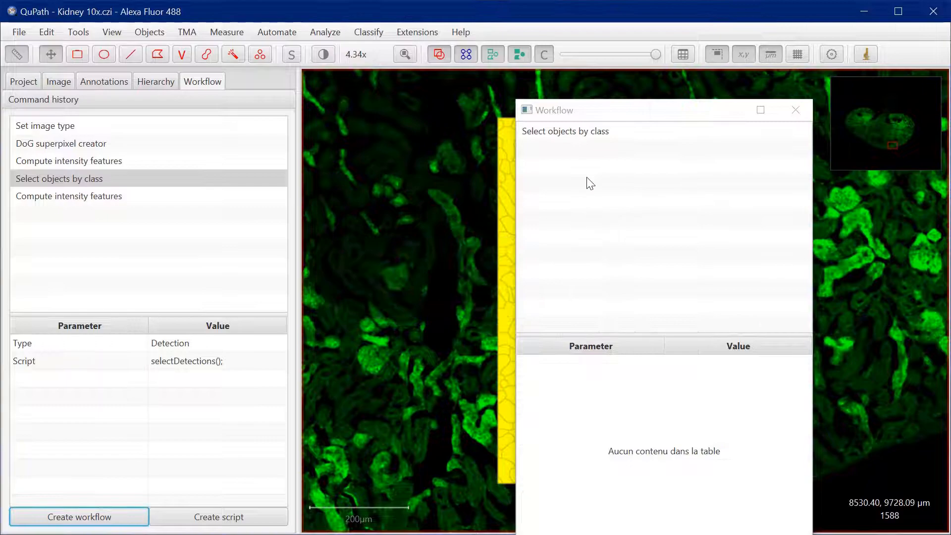
# Generate a script from the "Select objects by class" workflow and copy its selectDetections(); line
pyautogui.click(551, 130)
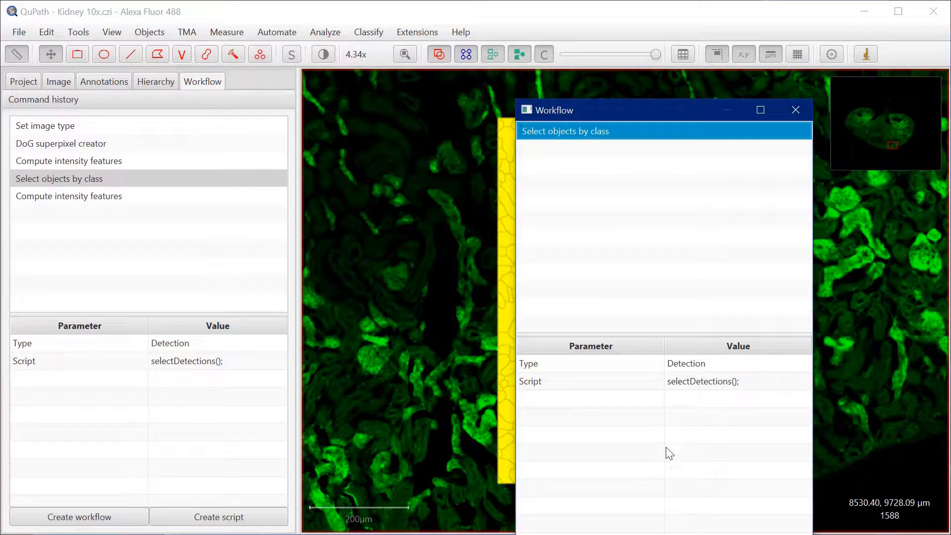
pyautogui.click(738, 534)
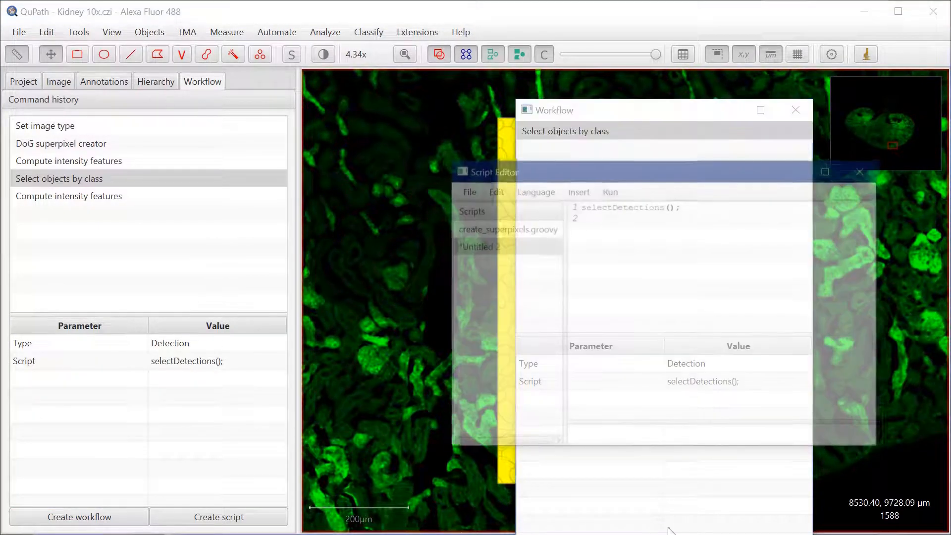
pyautogui.moveTo(684, 207); pyautogui.dragTo(577, 206)
pyautogui.hotkey('ctrl', 'c')
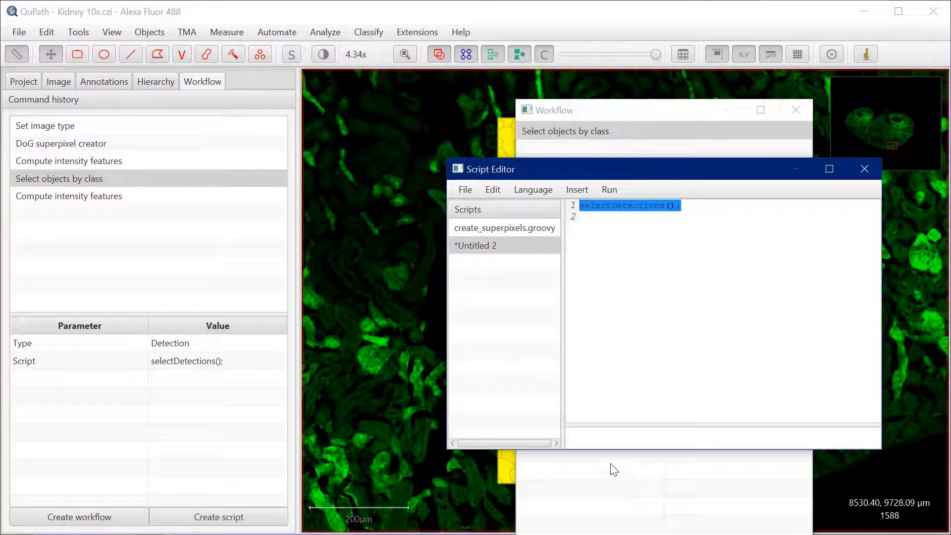
# Insert selectDetections(); in create_superpixels.groovy between the DoG superpixel command and the intensity features command
pyautogui.click(511, 229)
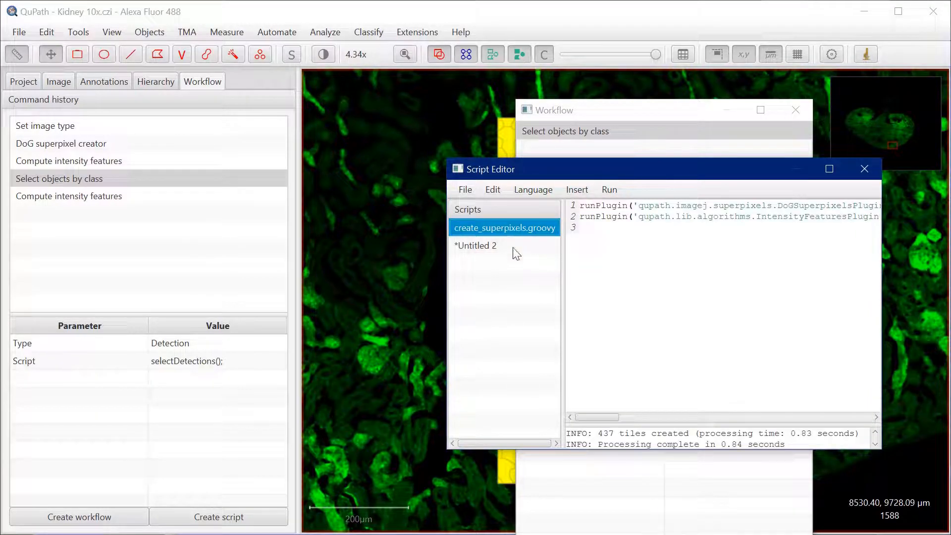
pyautogui.click(703, 206)
pyautogui.press('End')
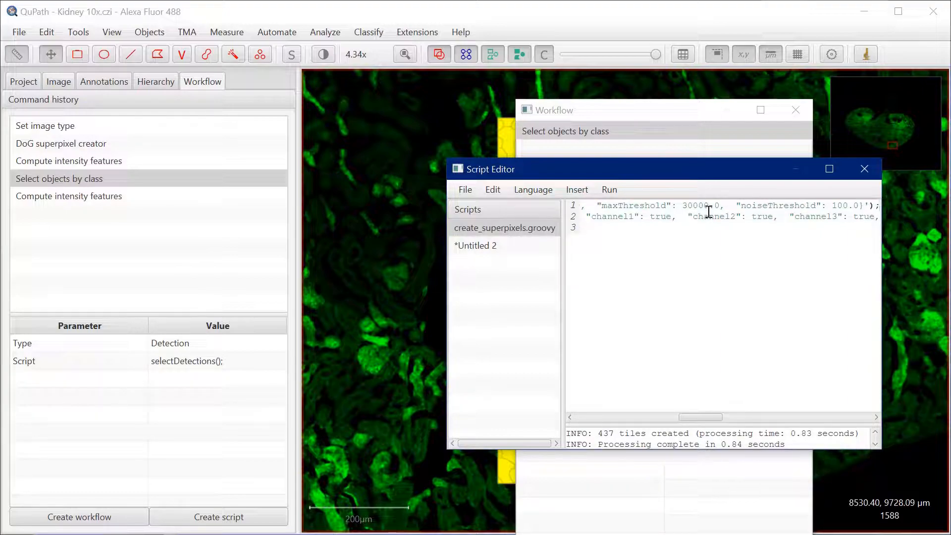
pyautogui.press('Return')
pyautogui.hotkey('ctrl', 'v')
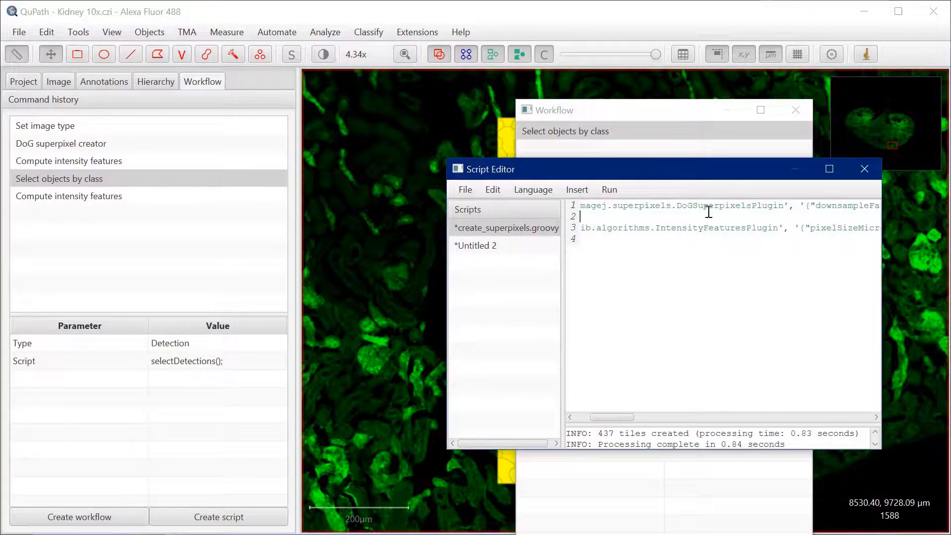
pyautogui.moveTo(612, 416); pyautogui.dragTo(527, 417)
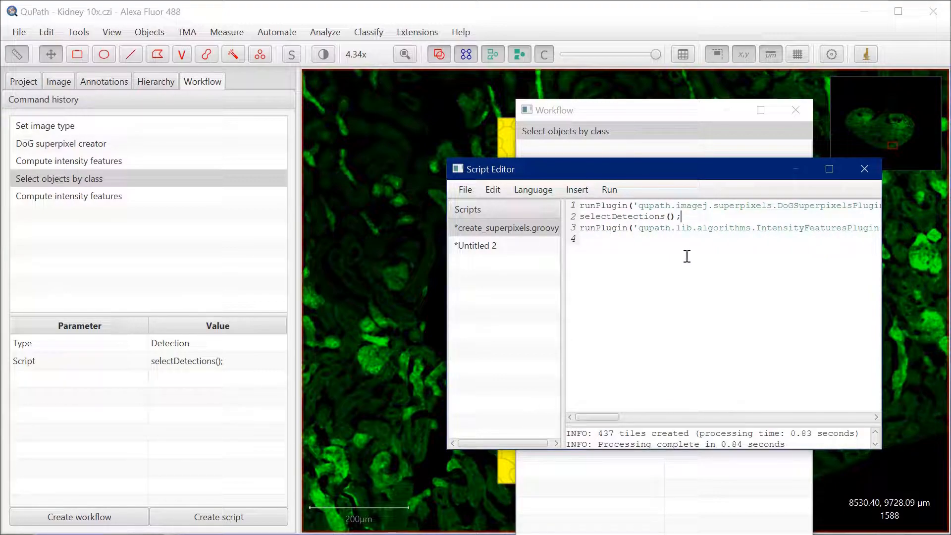
# Save the corrected create_superpixels.groovy script and close the untitled selectDetections(); script without saving it
pyautogui.click(470, 191)
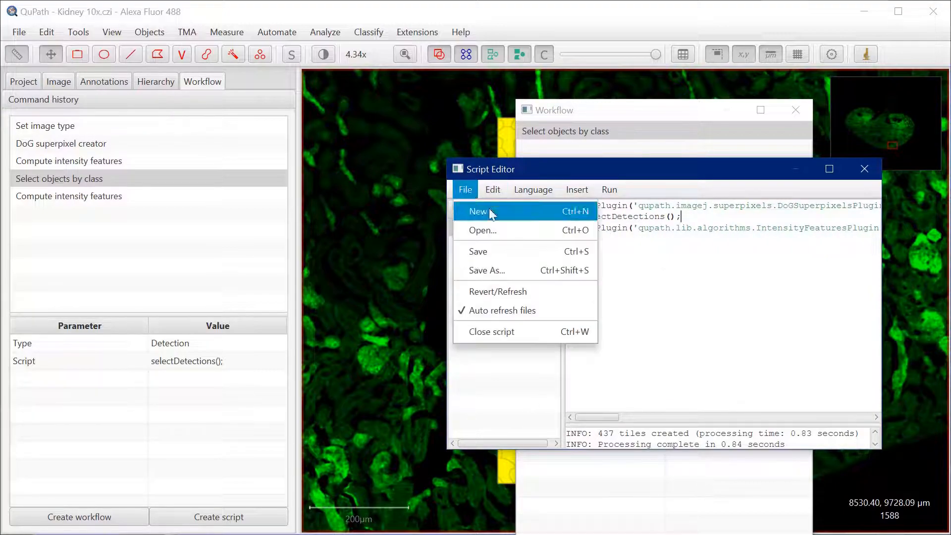
pyautogui.click(487, 256)
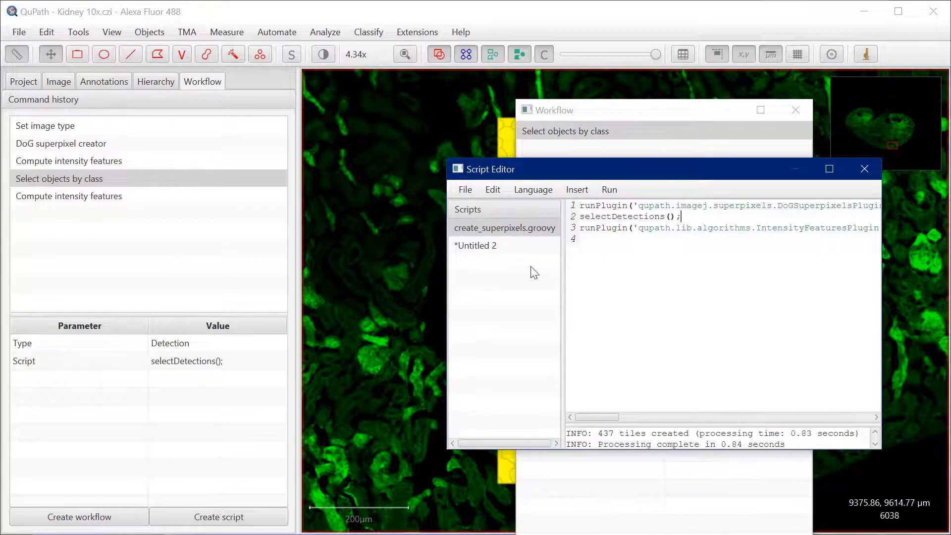
pyautogui.click(496, 247)
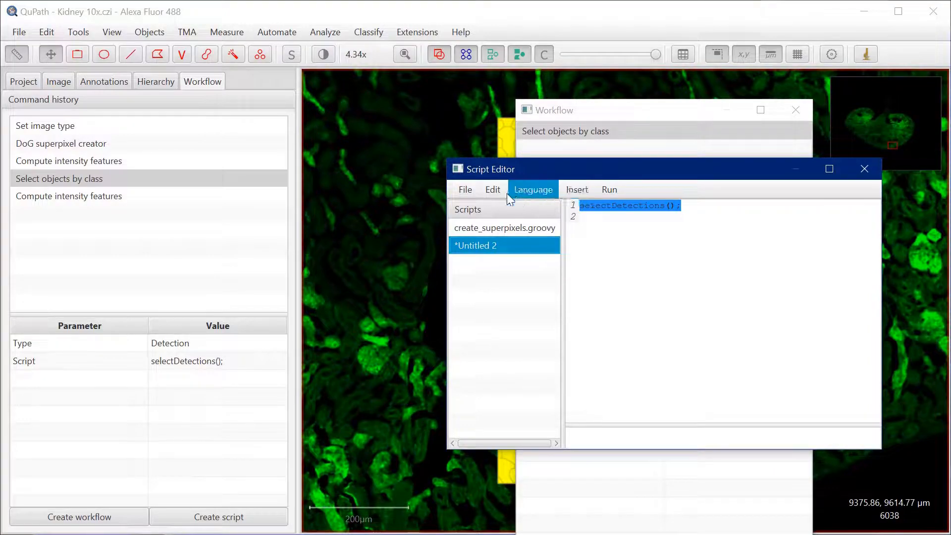
pyautogui.click(467, 190)
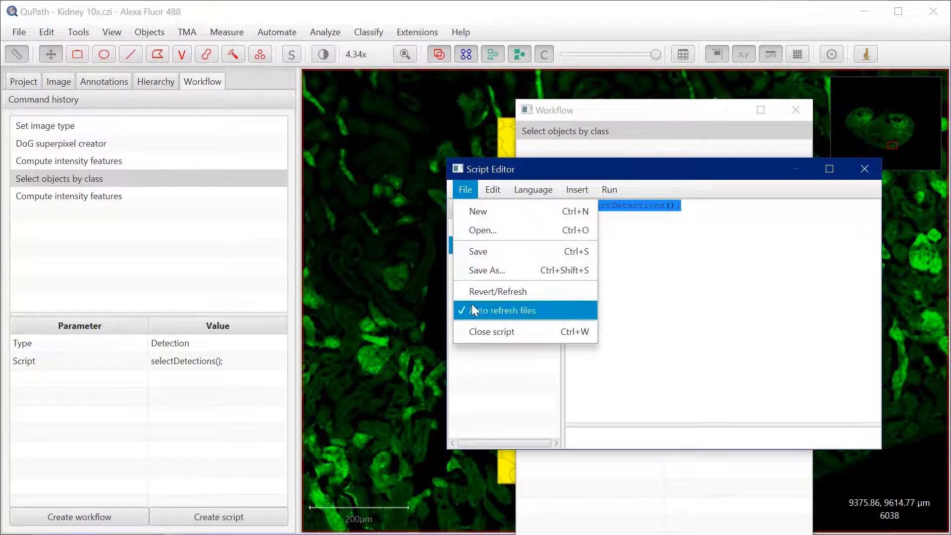
pyautogui.click(475, 329)
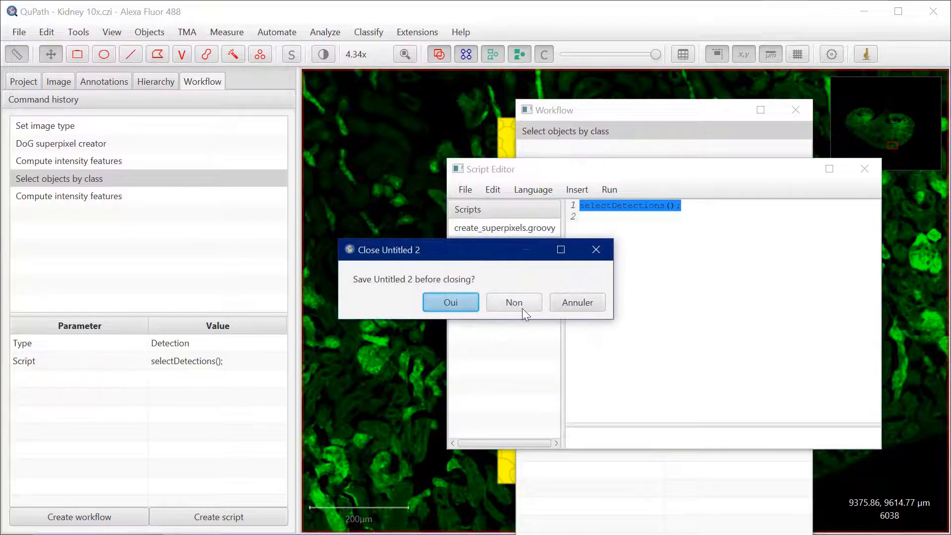
pyautogui.click(530, 308)
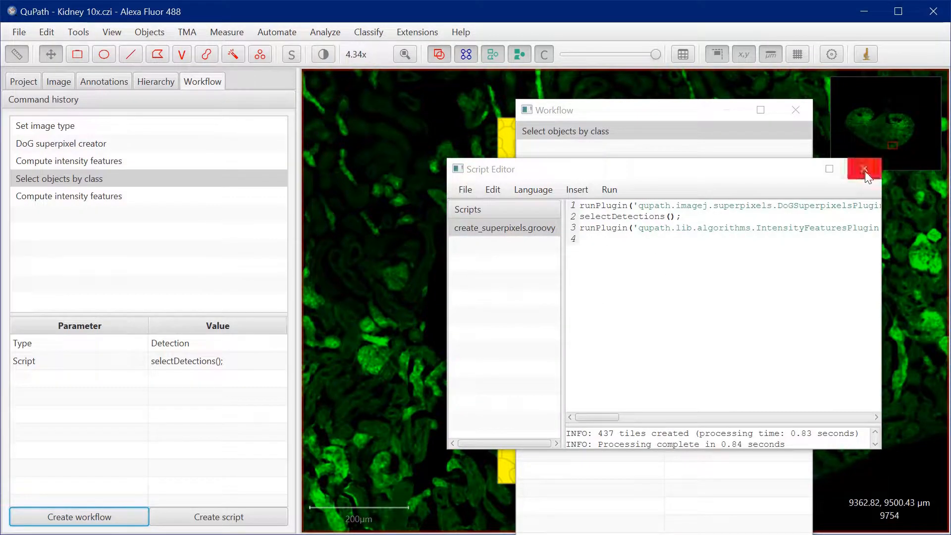
# Close the separate Workflow window and show the annotation list, placing the script editor clear of the area beside the superpixel region
pyautogui.moveTo(706, 176); pyautogui.dragTo(592, 286)
pyautogui.click(796, 110)
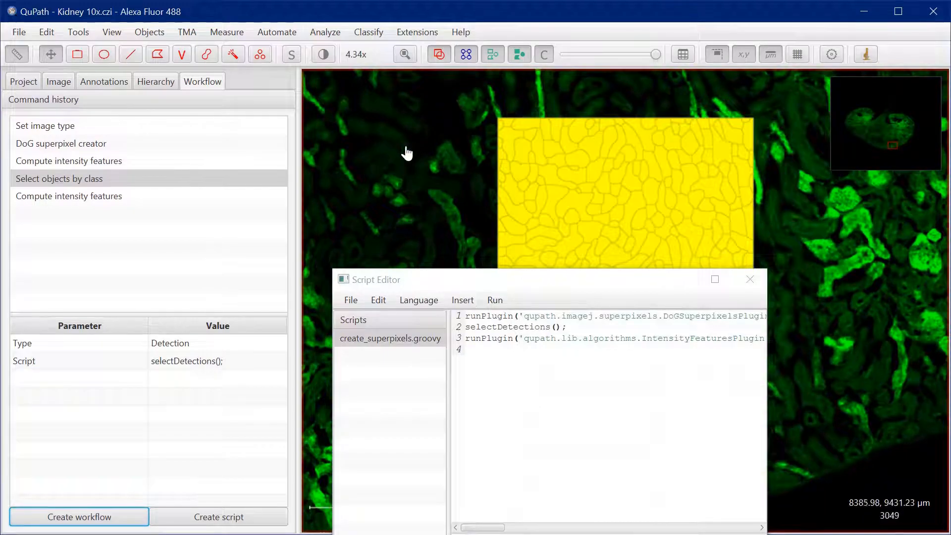
pyautogui.click(107, 82)
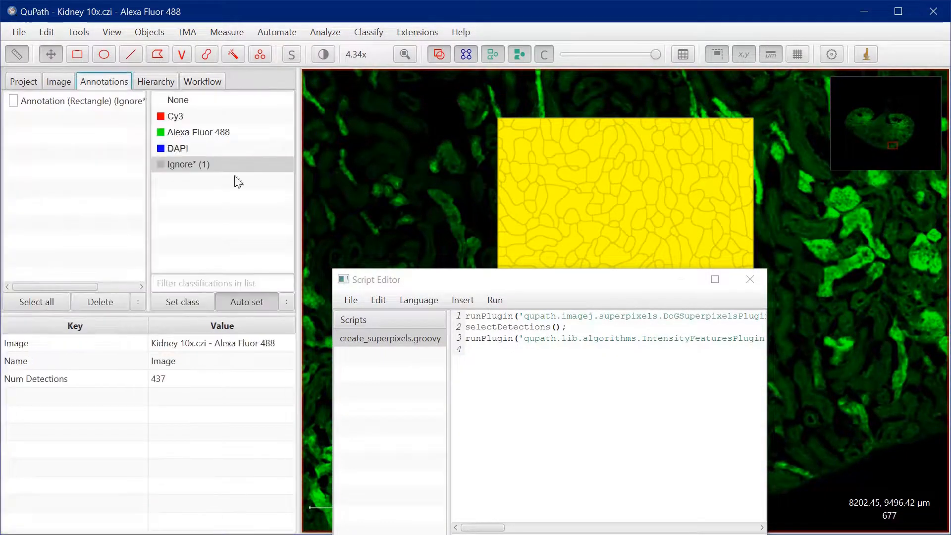
pyautogui.moveTo(548, 282); pyautogui.dragTo(238, 224)
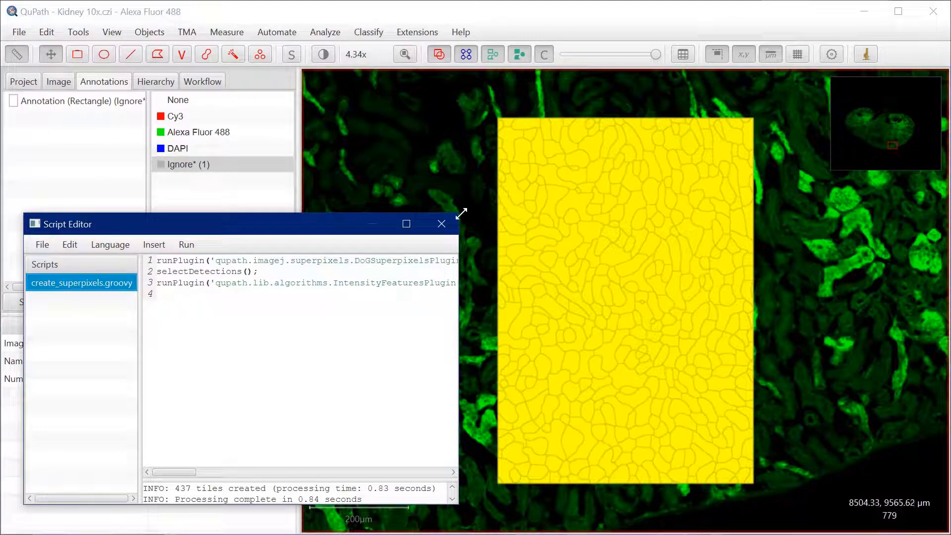
pyautogui.moveTo(328, 235)
pyautogui.mouseDown()
pyautogui.moveTo(885, 251)
pyautogui.moveTo(950, 220)
pyautogui.mouseUp()
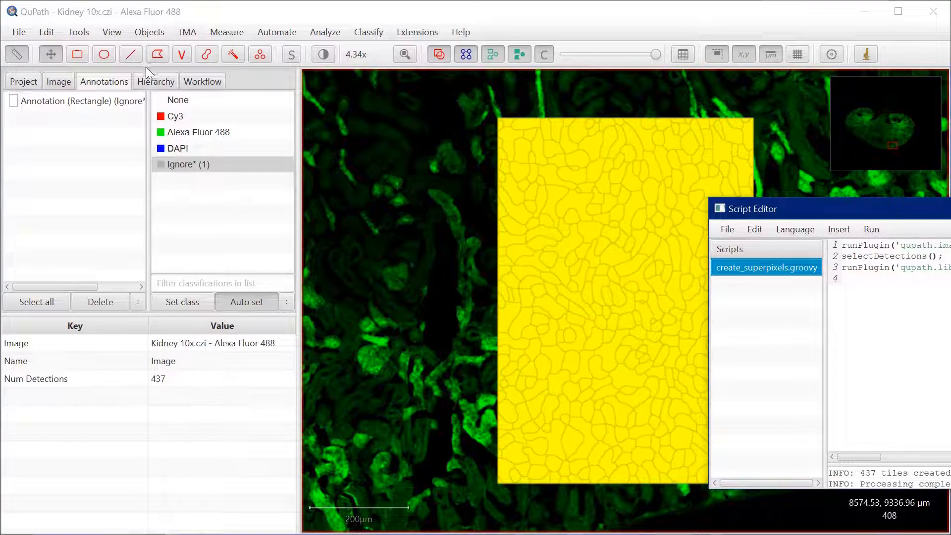
# Run create_superpixels.groovy on a new rectangle annotation of about 186,600 µm² beside the existing one and check one superpixel's intensity measurements
pyautogui.click(85, 59)
pyautogui.moveTo(325, 165)
pyautogui.mouseDown()
pyautogui.moveTo(463, 438)
pyautogui.moveTo(485, 455)
pyautogui.mouseUp()
pyautogui.moveTo(816, 213); pyautogui.dragTo(691, 180)
pyautogui.click(745, 196)
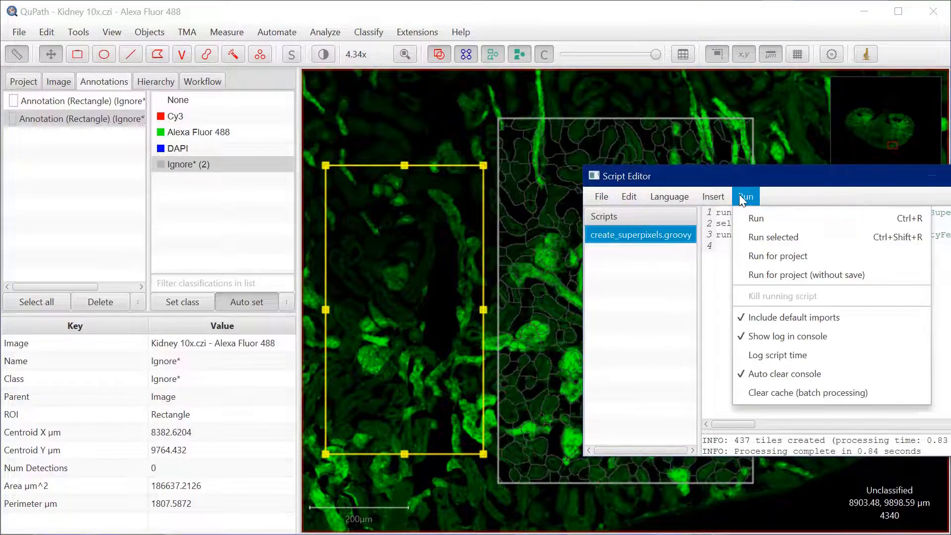
pyautogui.click(776, 225)
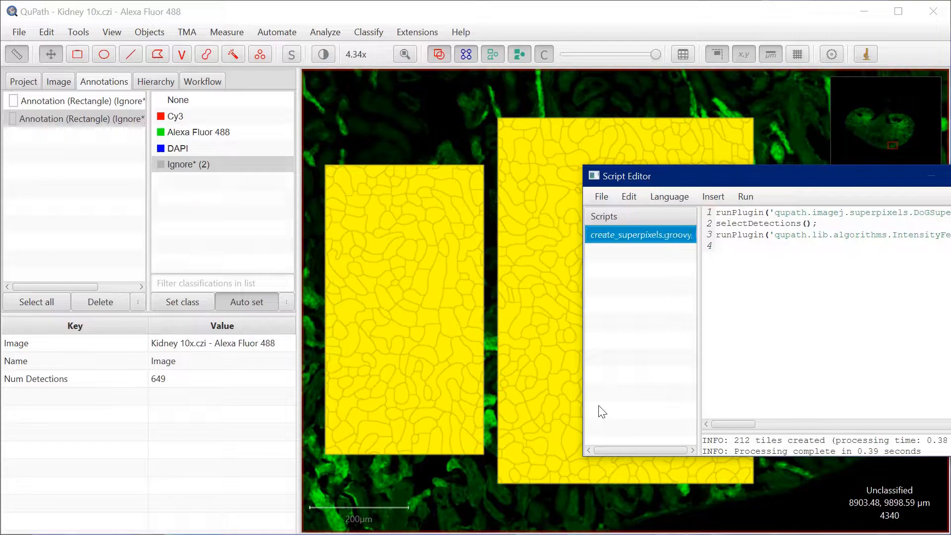
pyautogui.click(413, 256)
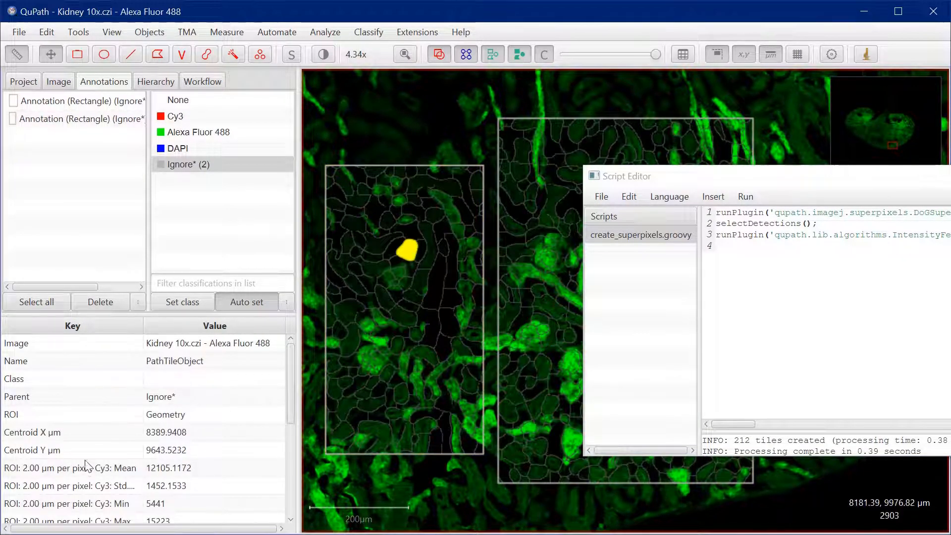
pyautogui.scroll(-4, 116, 449)
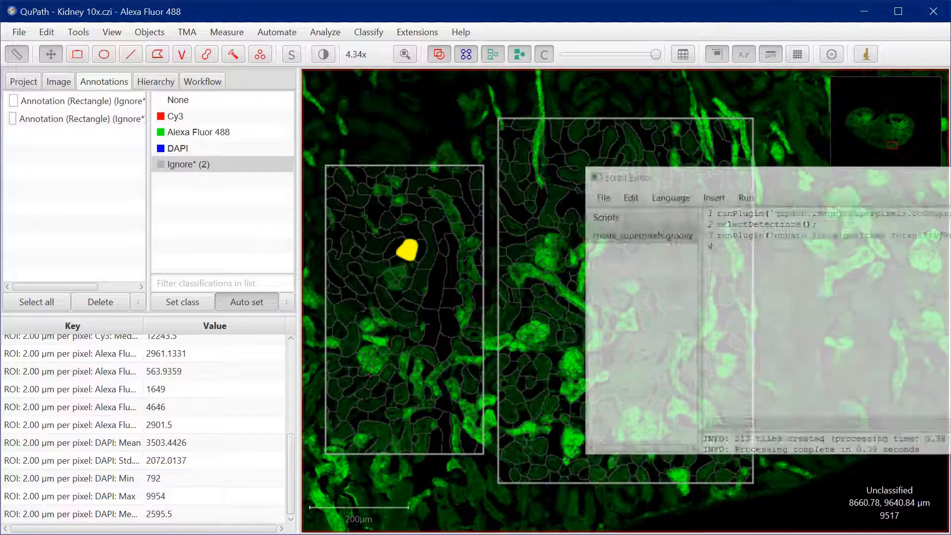
# Delete the second rectangle annotation without keeping its descendant superpixels
pyautogui.click(60, 114)
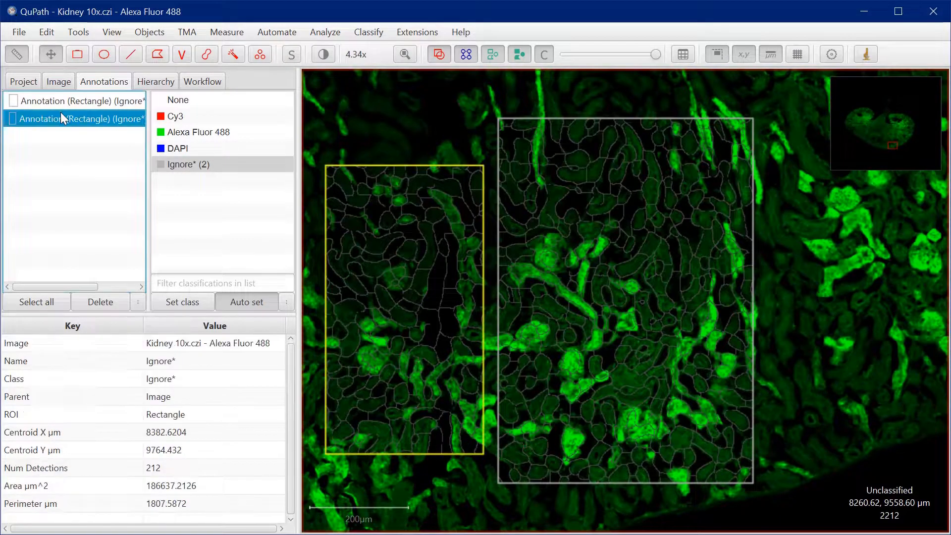
pyautogui.rightClick(60, 117)
pyautogui.click(46, 117)
pyautogui.click(99, 302)
pyautogui.click(512, 300)
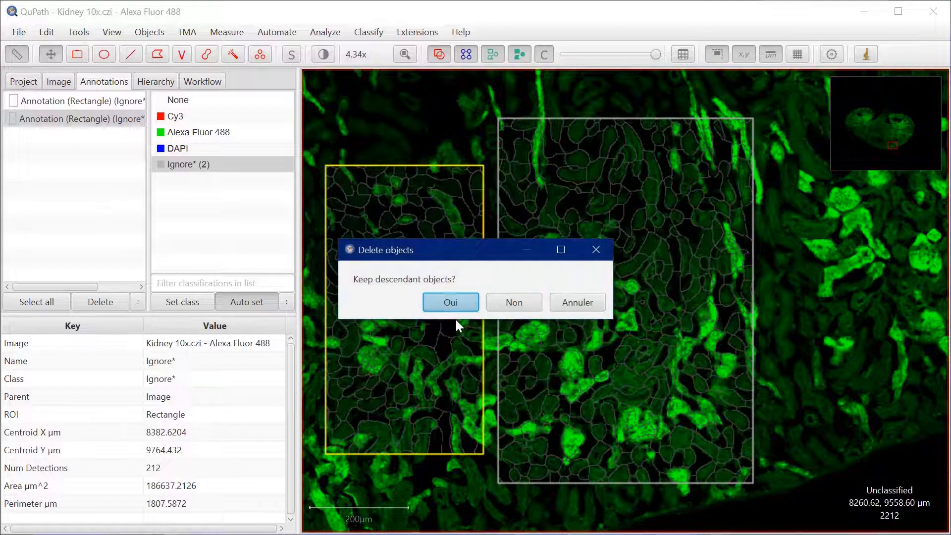
pyautogui.click(510, 303)
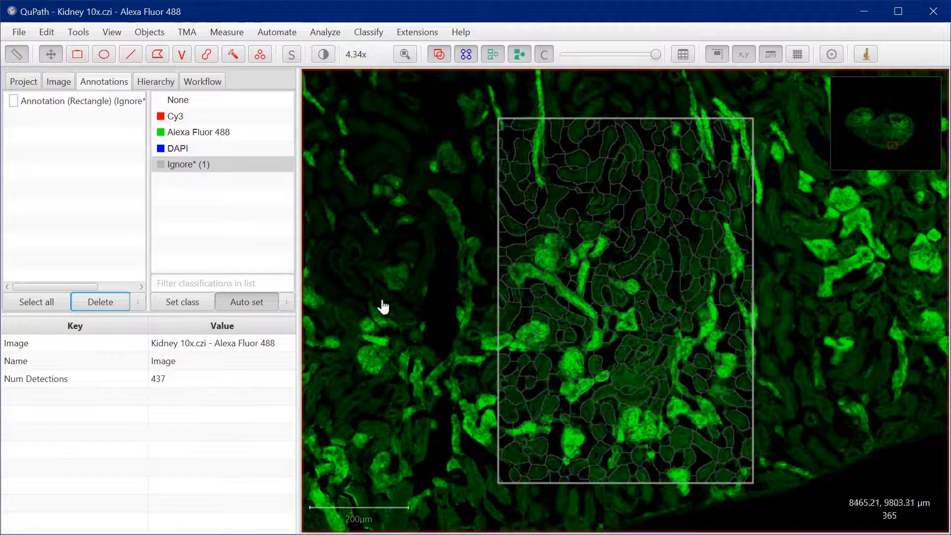
# Paint five Alexa Fluor 488 training annotations with the Brush tool over bright green structures inside the superpixel rectangle
pyautogui.click(94, 101)
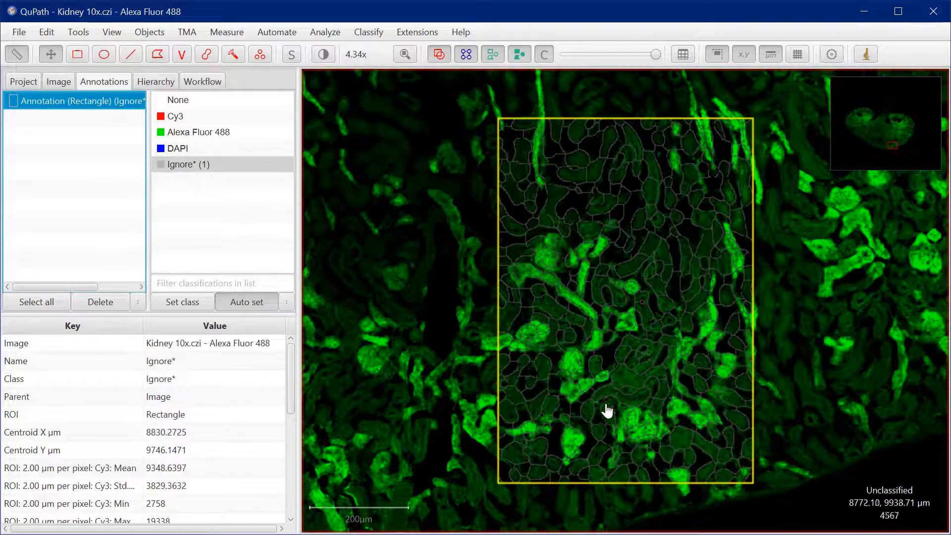
pyautogui.scroll(3, 564, 361)
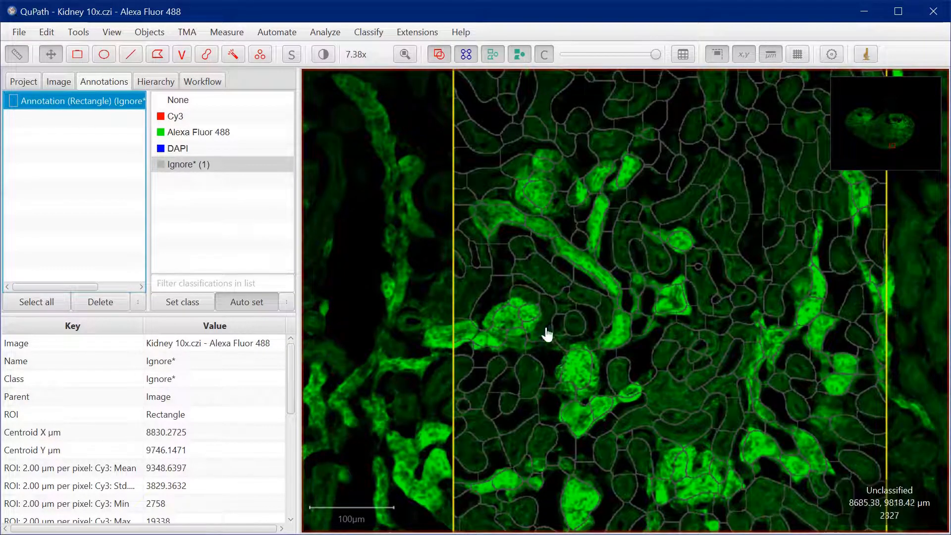
pyautogui.click(183, 133)
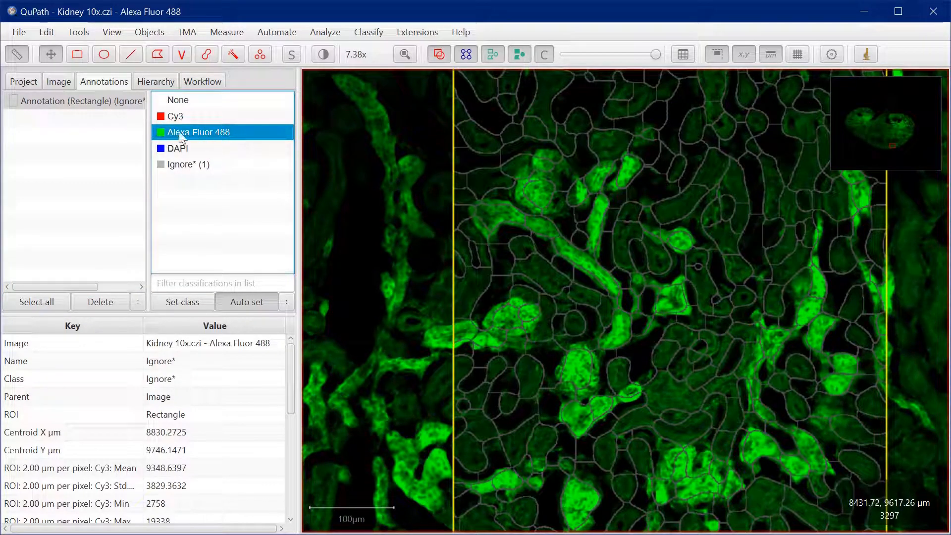
pyautogui.click(206, 55)
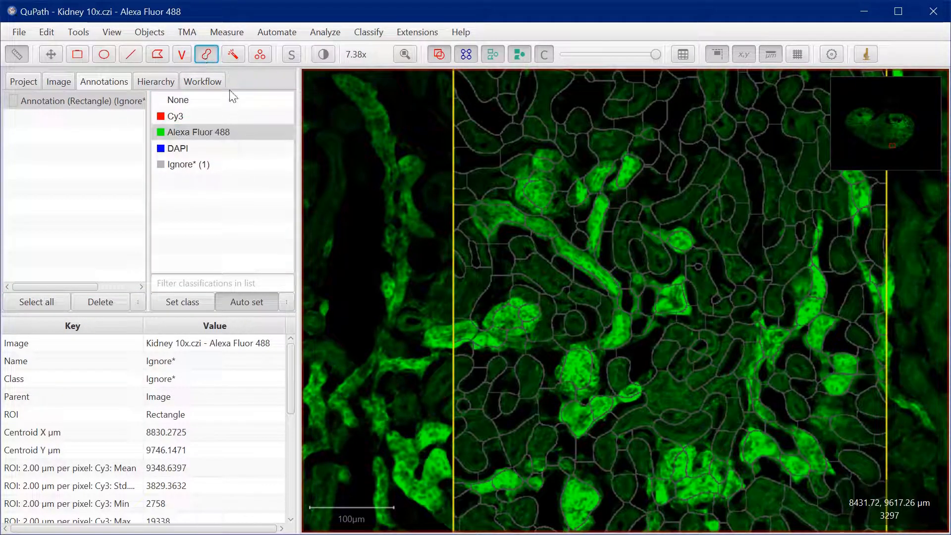
pyautogui.scroll(5, 644, 299)
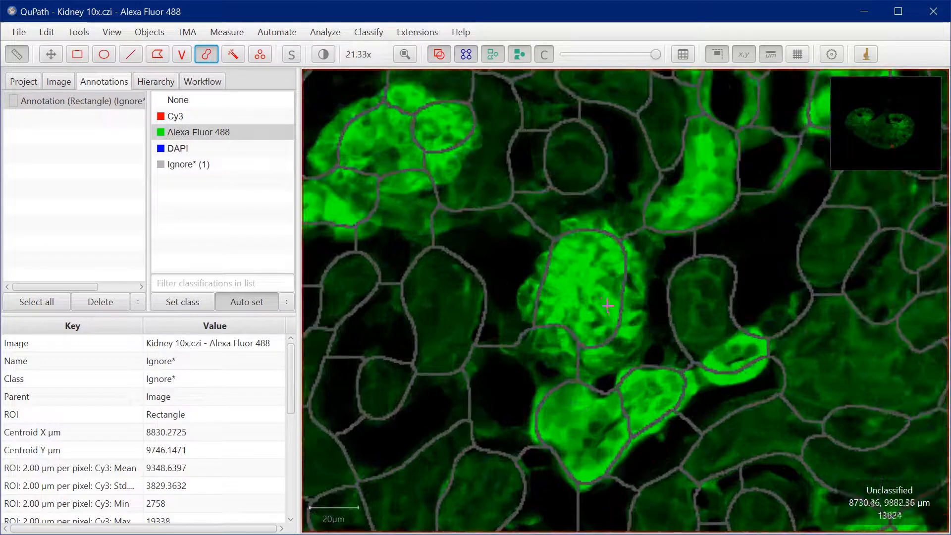
pyautogui.moveTo(600, 256)
pyautogui.mouseDown()
pyautogui.moveTo(573, 344)
pyautogui.moveTo(578, 389)
pyautogui.moveTo(614, 421)
pyautogui.moveTo(654, 392)
pyautogui.mouseUp()
pyautogui.moveTo(686, 224); pyautogui.dragTo(709, 143)
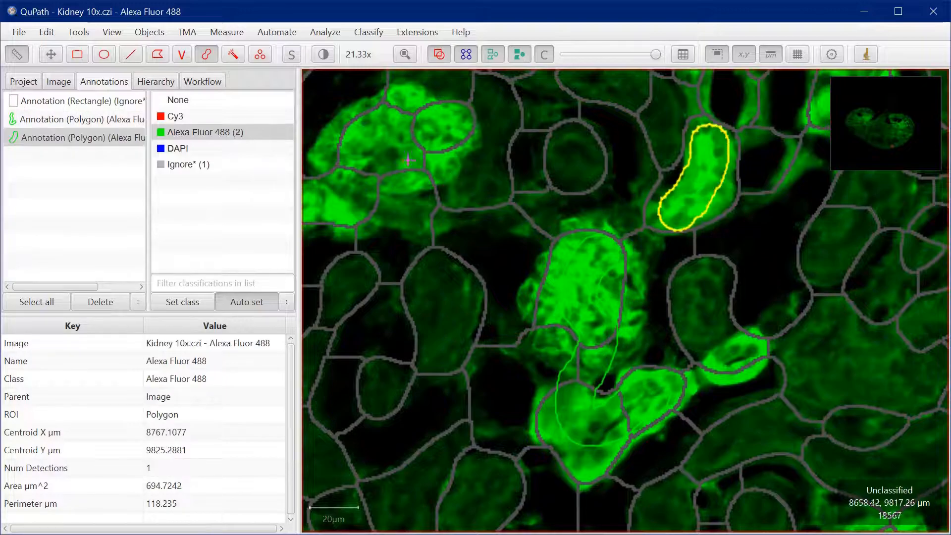
pyautogui.moveTo(319, 206)
pyautogui.mouseDown()
pyautogui.moveTo(383, 149)
pyautogui.moveTo(436, 127)
pyautogui.mouseUp()
pyautogui.scroll(-5, 523, 206)
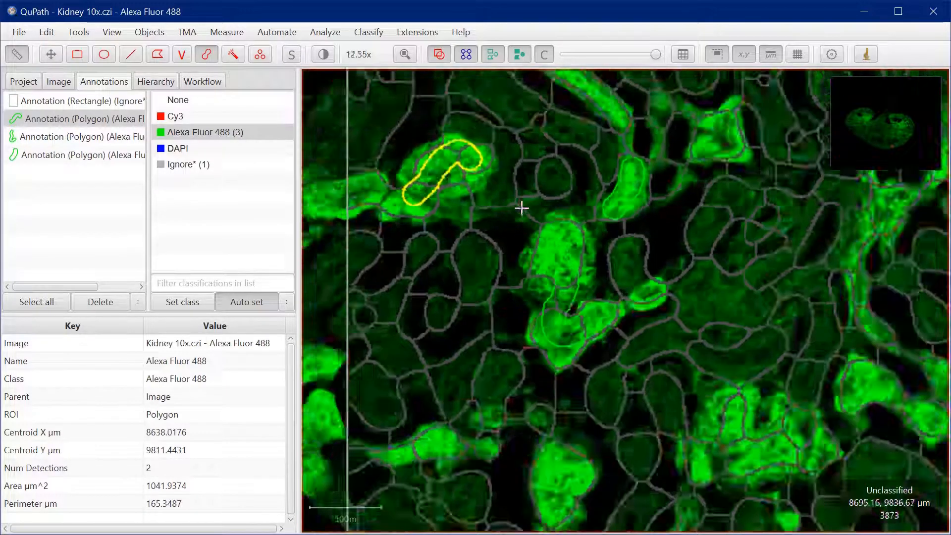
pyautogui.scroll(3, 621, 323)
pyautogui.moveTo(584, 320)
pyautogui.mouseDown()
pyautogui.moveTo(622, 282)
pyautogui.moveTo(682, 305)
pyautogui.mouseUp()
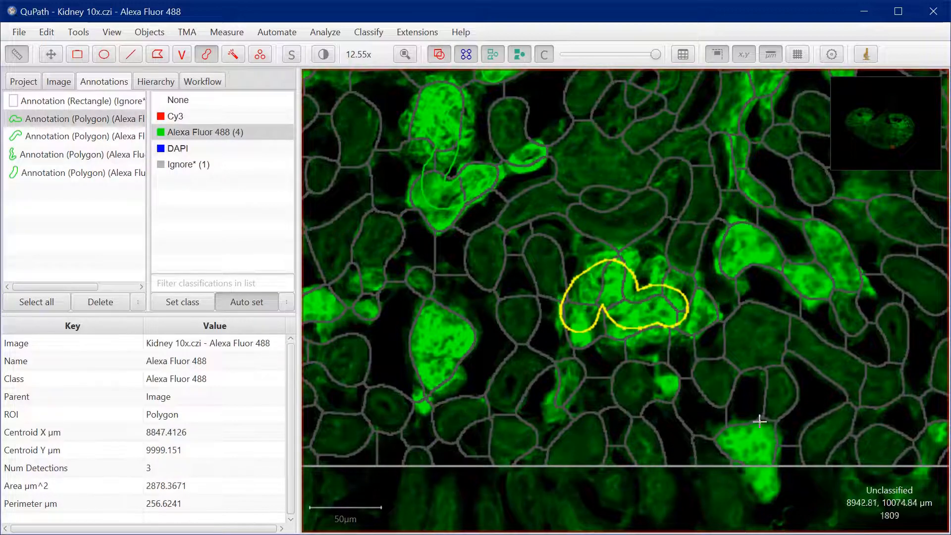
pyautogui.click(757, 441)
# Paint five Ignore* training annotations with the Brush tool over dark and dim green areas inside the superpixel rectangle
pyautogui.click(174, 165)
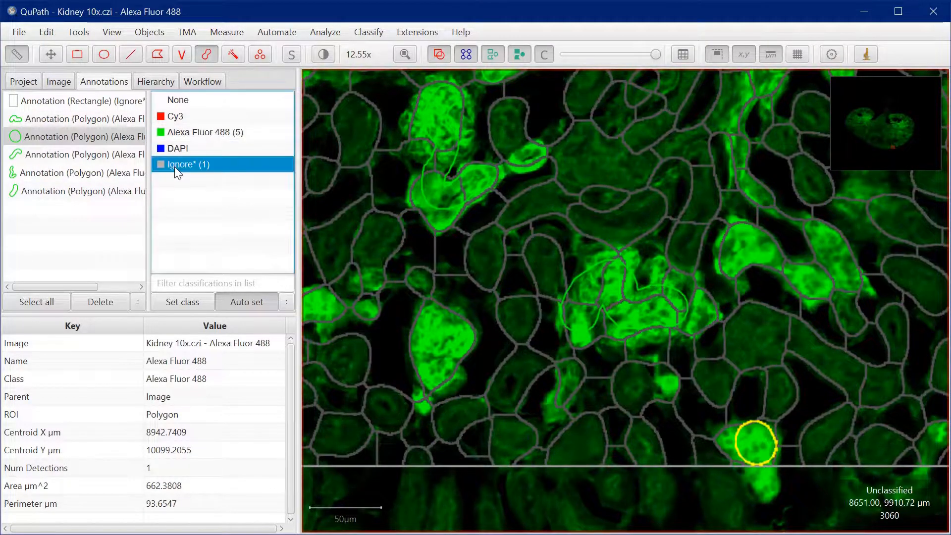
pyautogui.moveTo(500, 406)
pyautogui.mouseDown()
pyautogui.moveTo(509, 371)
pyautogui.moveTo(508, 237)
pyautogui.mouseUp()
pyautogui.moveTo(714, 398)
pyautogui.mouseDown()
pyautogui.moveTo(808, 376)
pyautogui.moveTo(861, 388)
pyautogui.mouseUp()
pyautogui.moveTo(577, 208)
pyautogui.mouseDown()
pyautogui.moveTo(618, 185)
pyautogui.moveTo(654, 111)
pyautogui.moveTo(644, 127)
pyautogui.mouseUp()
pyautogui.scroll(-5, 615, 140)
pyautogui.scroll(-1, 626, 103)
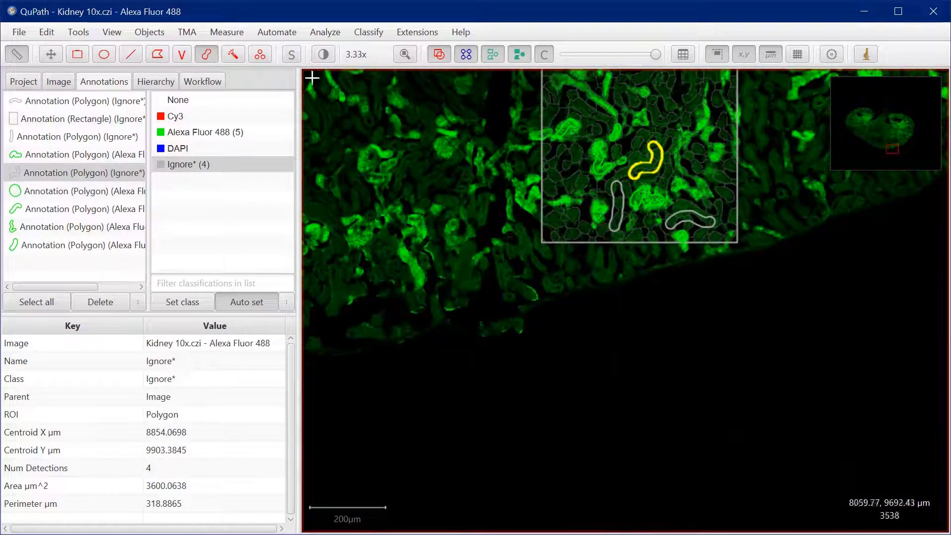
pyautogui.click(51, 54)
pyautogui.scroll(4, 644, 347)
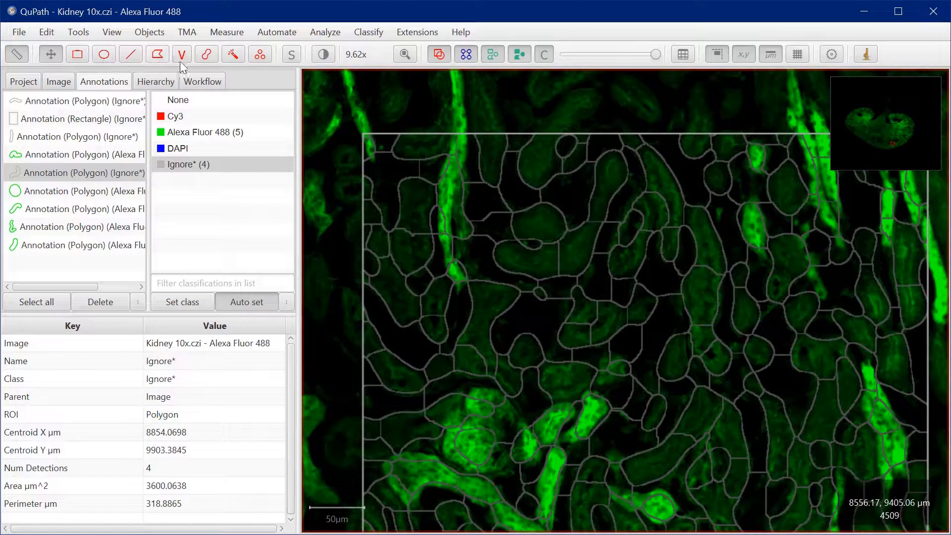
pyautogui.click(206, 55)
pyautogui.moveTo(495, 342)
pyautogui.mouseDown()
pyautogui.moveTo(520, 281)
pyautogui.moveTo(614, 259)
pyautogui.moveTo(704, 346)
pyautogui.mouseUp()
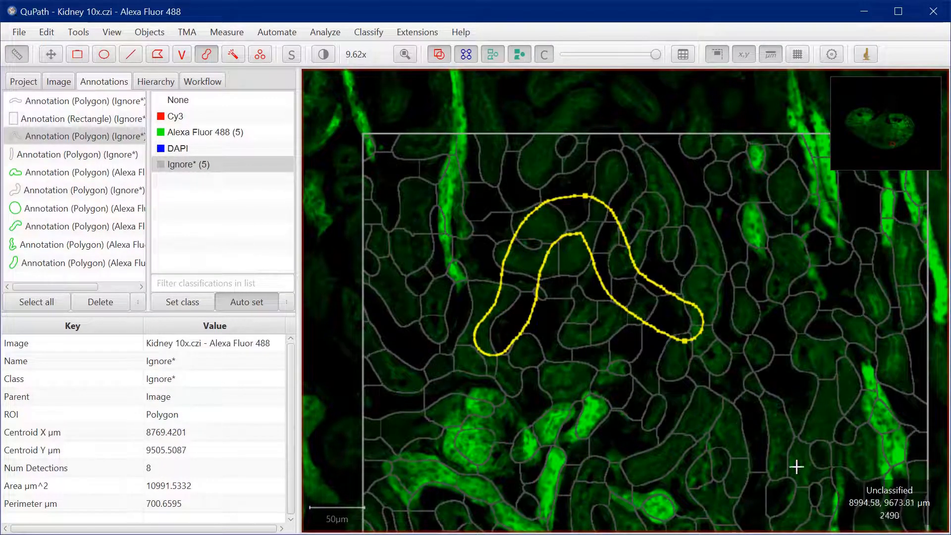
pyautogui.moveTo(691, 448)
pyautogui.mouseDown()
pyautogui.moveTo(786, 367)
pyautogui.moveTo(778, 329)
pyautogui.moveTo(790, 391)
pyautogui.mouseUp()
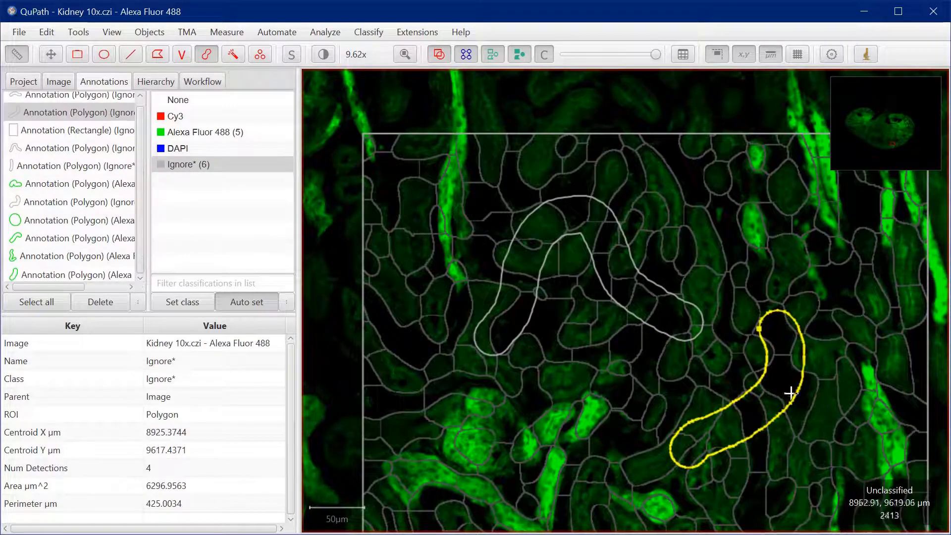
# Show the Cy3 channel together with Alexa Fluor 488 to compare the annotated structures, and hide Cy3 again
pyautogui.click(322, 62)
pyautogui.click(741, 181)
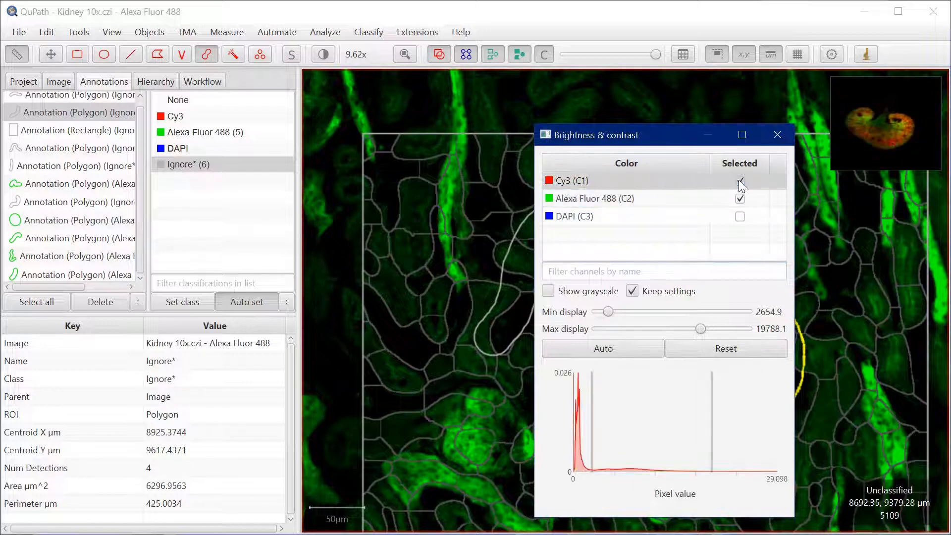
pyautogui.moveTo(610, 135); pyautogui.dragTo(950, 169)
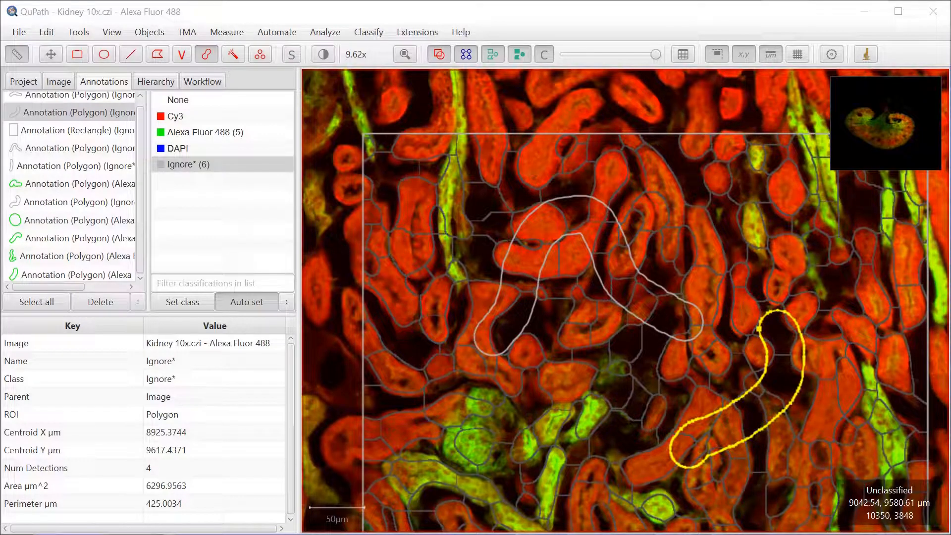
pyautogui.press('1')
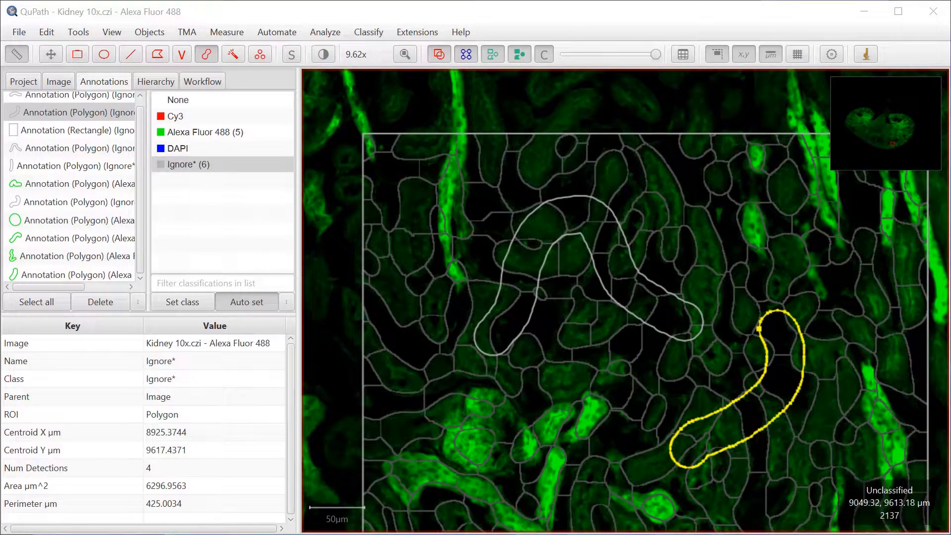
pyautogui.click(890, 254)
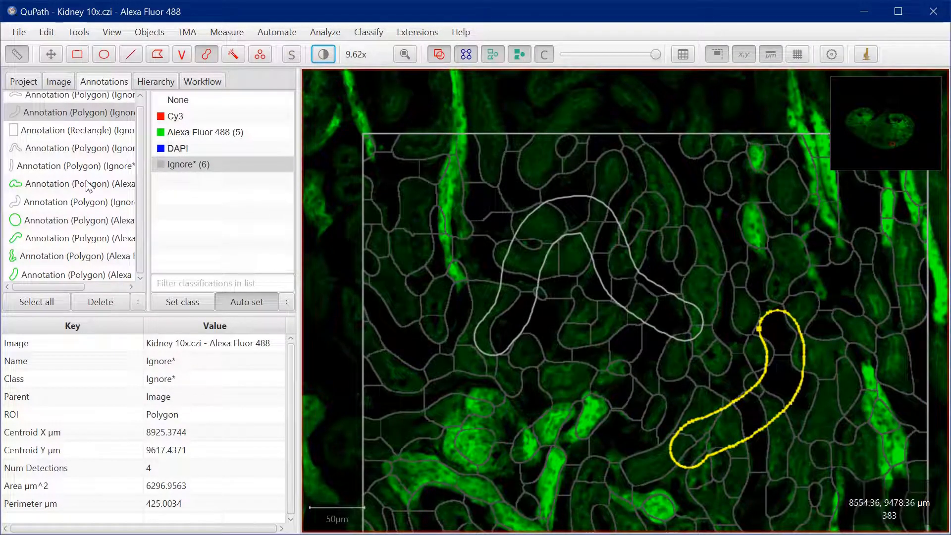
# Display the project's image list
pyautogui.click(21, 81)
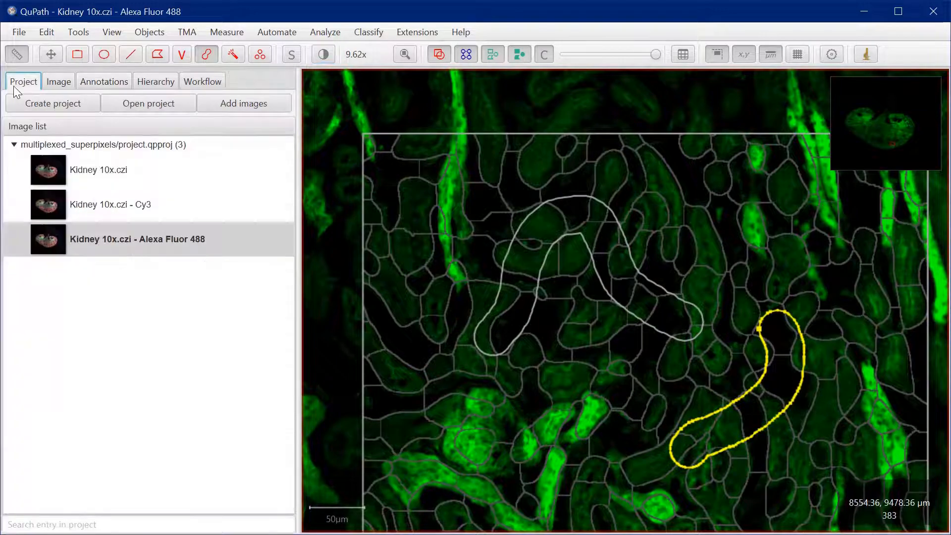
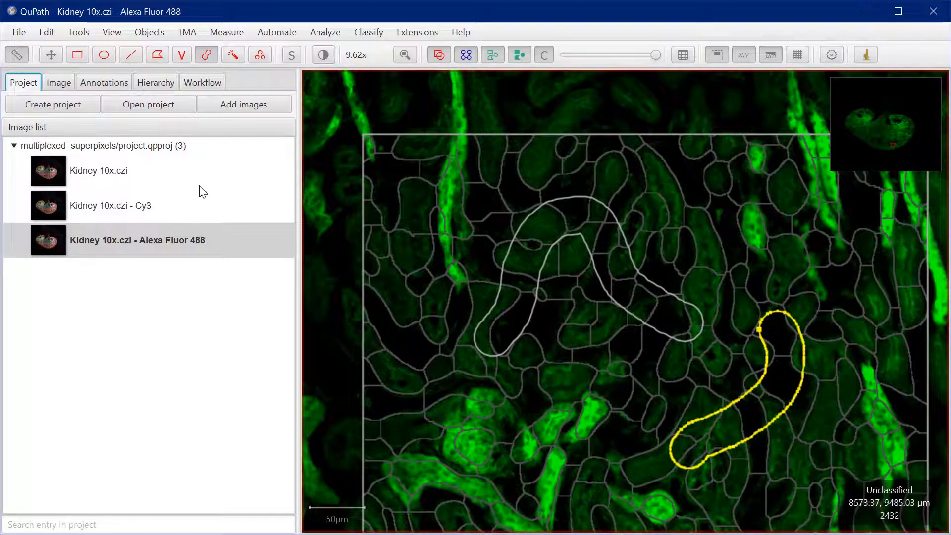
# Start training an object classifier for the superpixels of the Alexa Fluor 488 kidney image
pyautogui.scroll(-3, 559, 332)
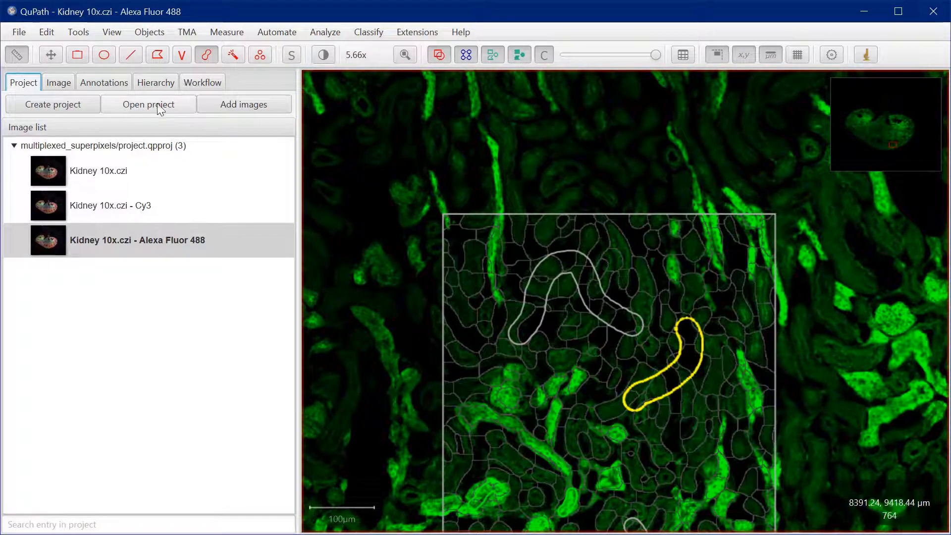
pyautogui.click(113, 83)
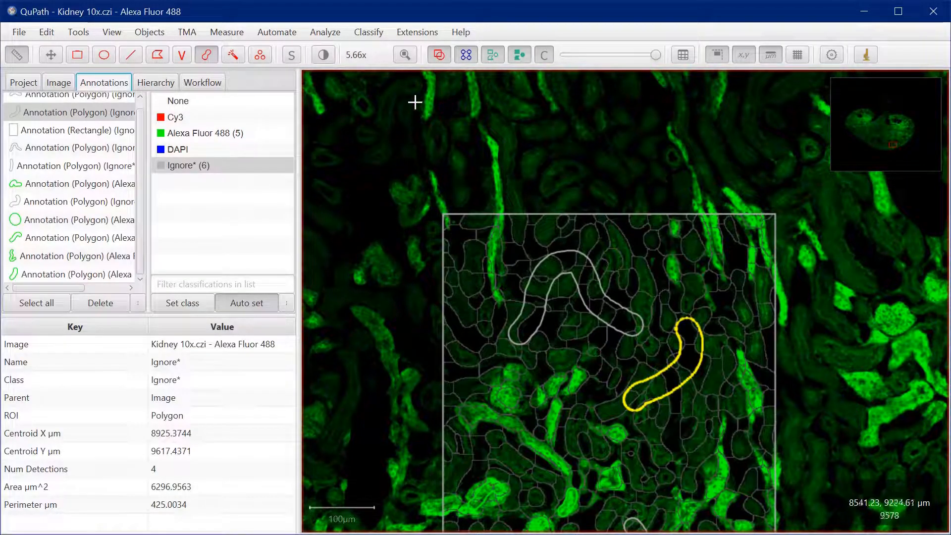
pyautogui.click(370, 34)
pyautogui.moveTo(374, 50)
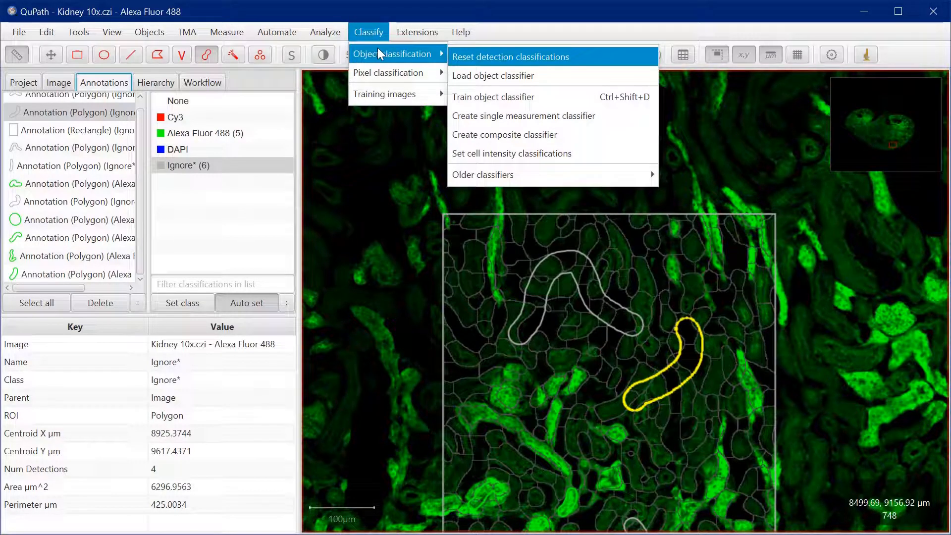
pyautogui.click(456, 98)
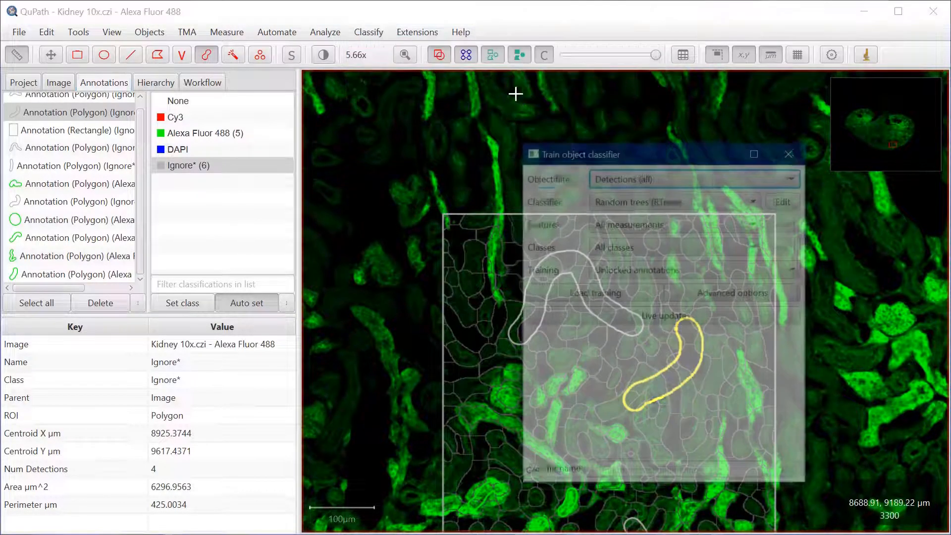
# Restrict the classifier to selected classes, keeping Alexa Fluor 488 and Ignore* included
pyautogui.moveTo(659, 151); pyautogui.dragTo(706, 126)
pyautogui.click(728, 219)
pyautogui.click(727, 219)
pyautogui.click(754, 221)
pyautogui.click(712, 258)
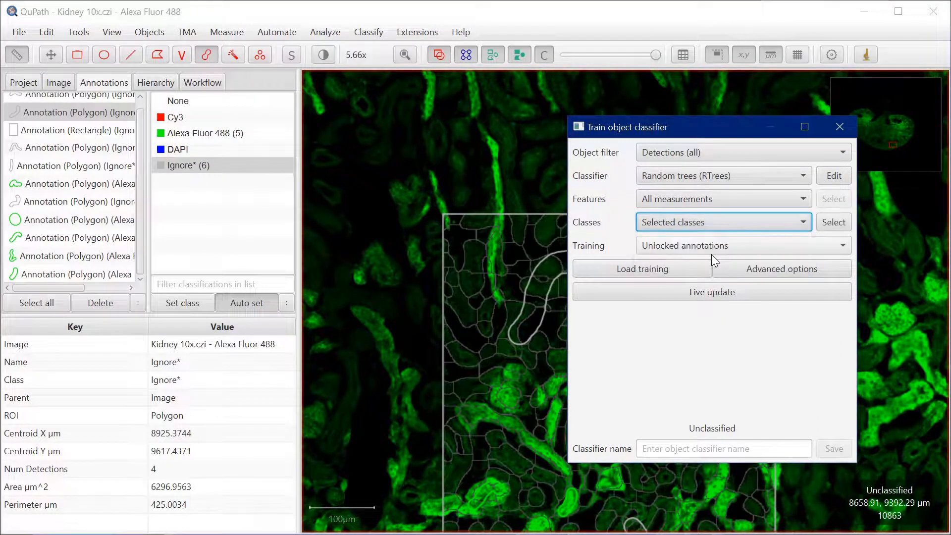
pyautogui.click(834, 223)
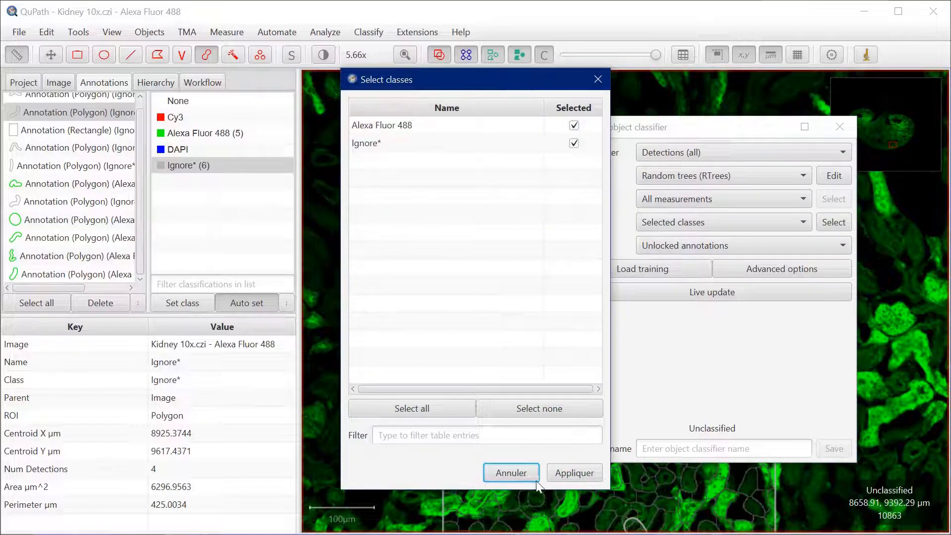
pyautogui.click(574, 475)
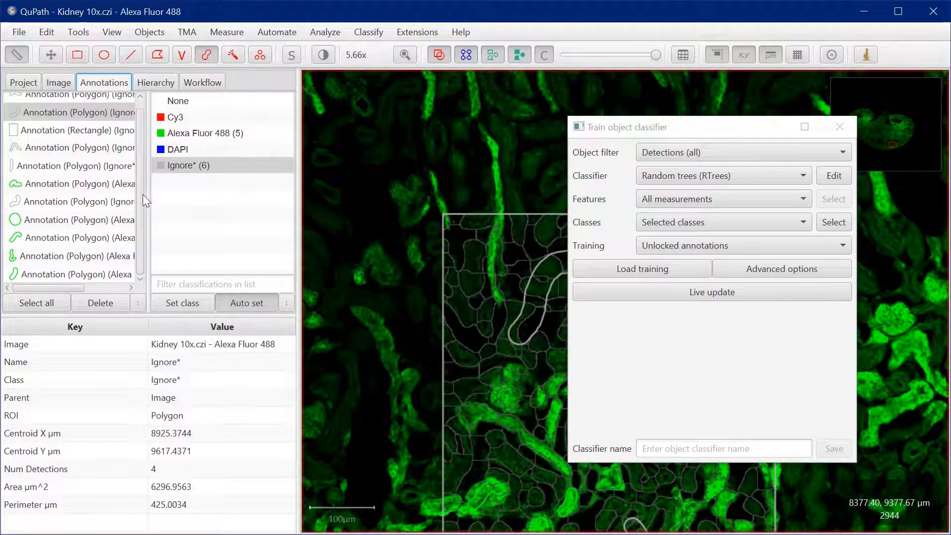
# Turn on live update for the object classifier and move its dialog aside to uncover the image
pyautogui.moveTo(724, 128); pyautogui.dragTo(631, 116)
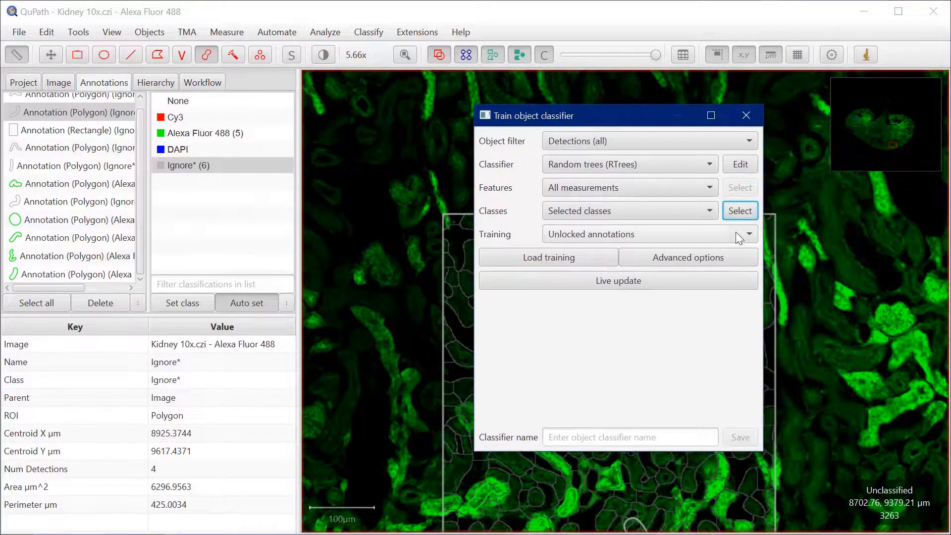
pyautogui.click(657, 282)
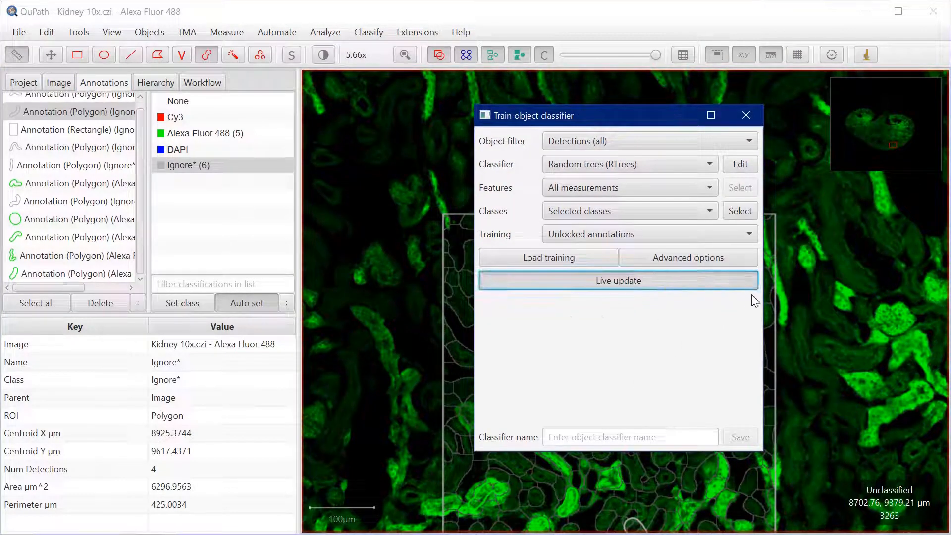
pyautogui.moveTo(628, 125); pyautogui.dragTo(949, 130)
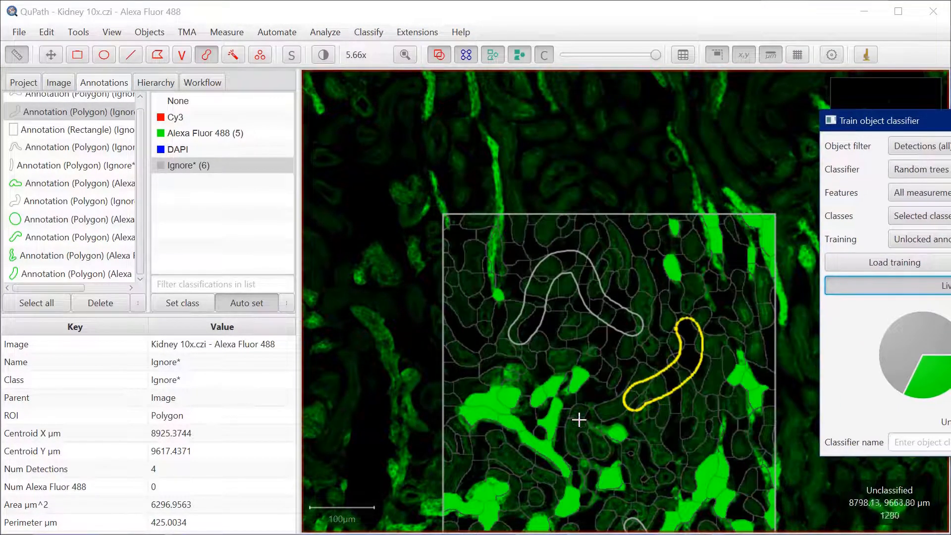
# Centre the view on the superpixel rectangle annotation and lower the overlay opacity to about half to compare the classification with the signal
pyautogui.scroll(-4, 580, 416)
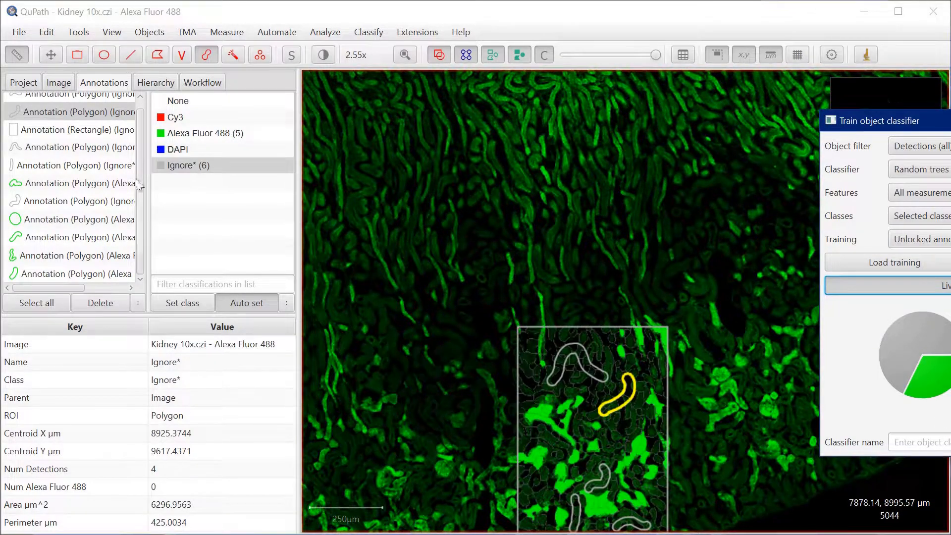
pyautogui.click(55, 130)
pyautogui.doubleClick(55, 129)
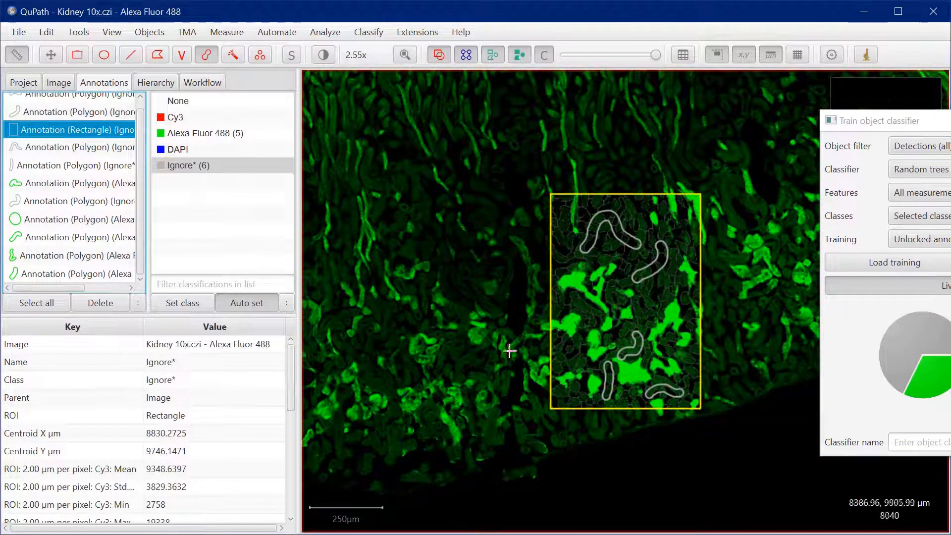
pyautogui.scroll(4, 666, 332)
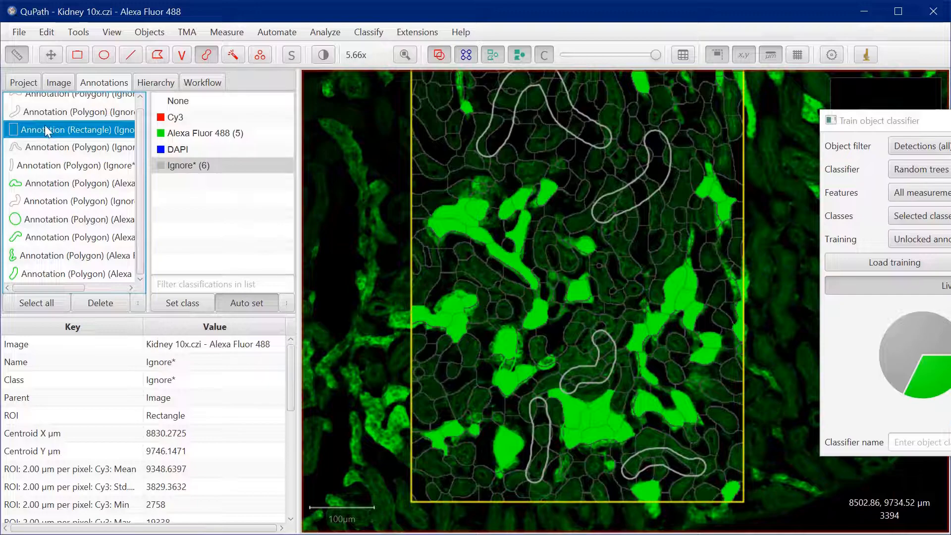
pyautogui.doubleClick(45, 127)
pyautogui.scroll(-2, 689, 316)
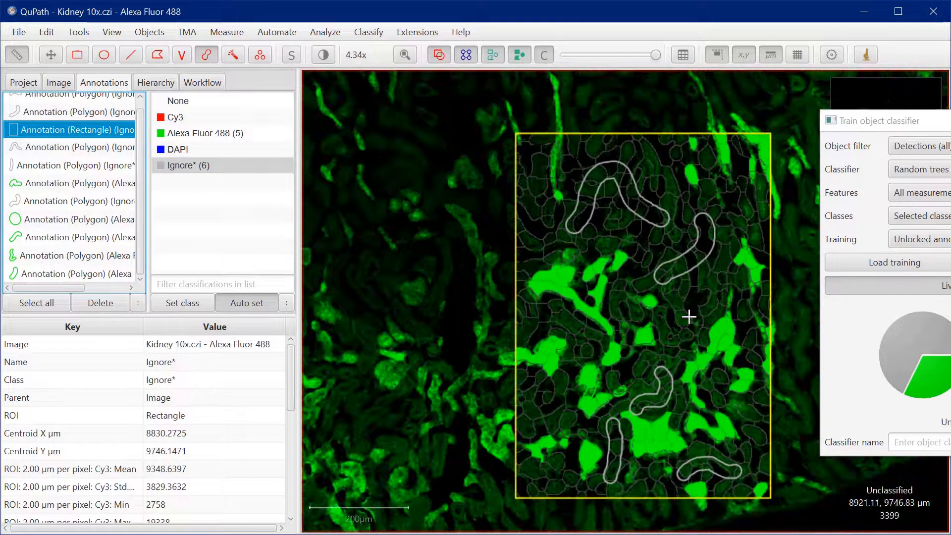
pyautogui.moveTo(656, 55)
pyautogui.mouseDown()
pyautogui.moveTo(541, 65)
pyautogui.moveTo(670, 58)
pyautogui.moveTo(500, 80)
pyautogui.moveTo(639, 59)
pyautogui.moveTo(535, 75)
pyautogui.moveTo(621, 69)
pyautogui.mouseUp()
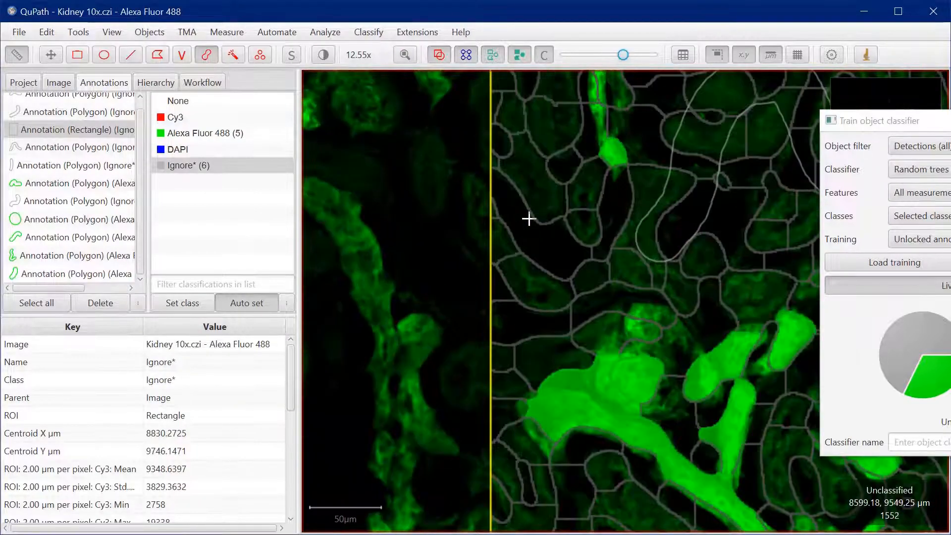
pyautogui.scroll(3, 529, 216)
pyautogui.moveTo(626, 54); pyautogui.dragTo(605, 69)
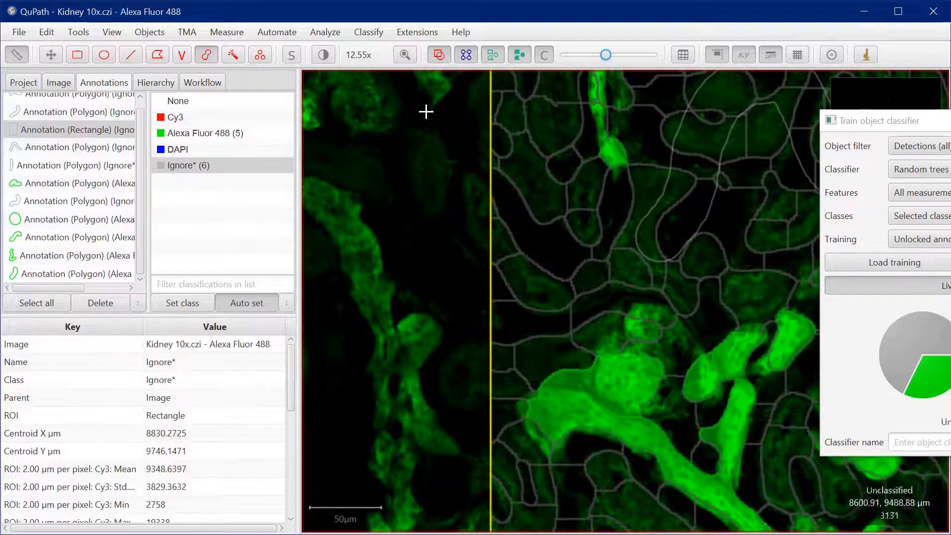
# Paint an Alexa Fluor 488 training annotation of about 797 µm² with the Brush tool along the long bright structure near the rectangle's upper-left corner
pyautogui.click(222, 133)
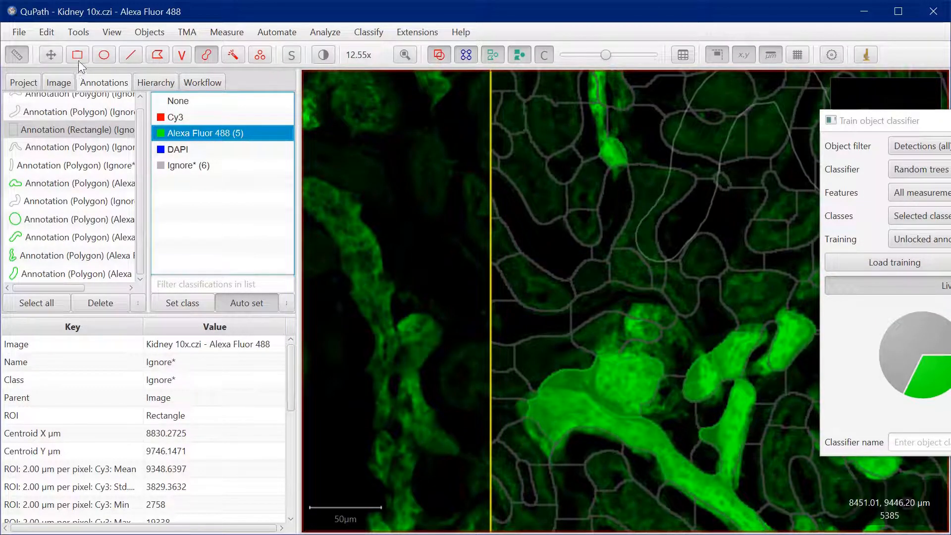
pyautogui.click(50, 55)
pyautogui.moveTo(601, 142); pyautogui.dragTo(542, 353)
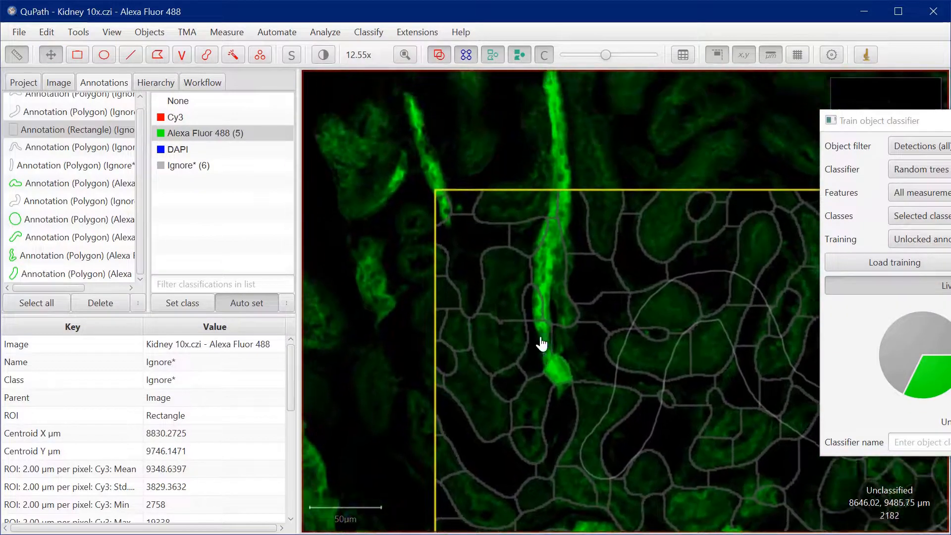
pyautogui.click(213, 56)
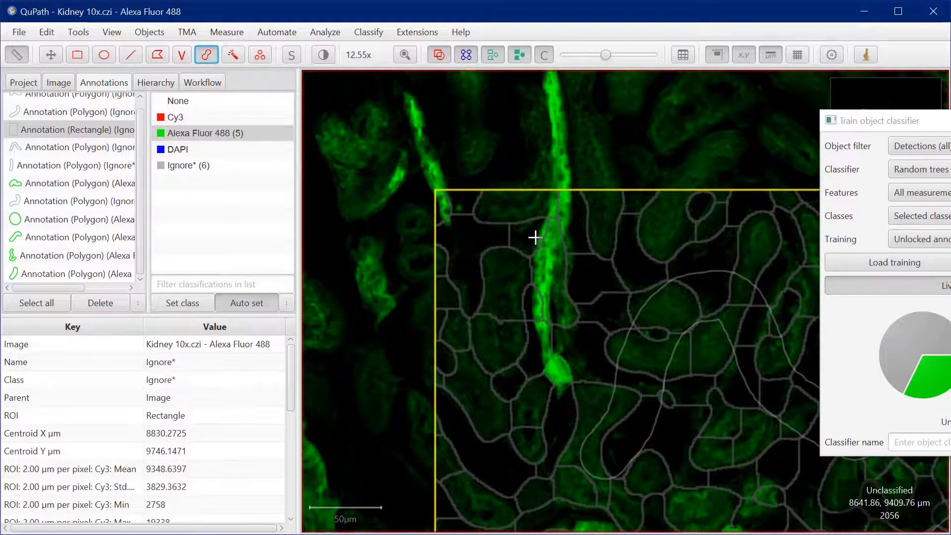
pyautogui.scroll(3, 537, 237)
pyautogui.scroll(1, 575, 310)
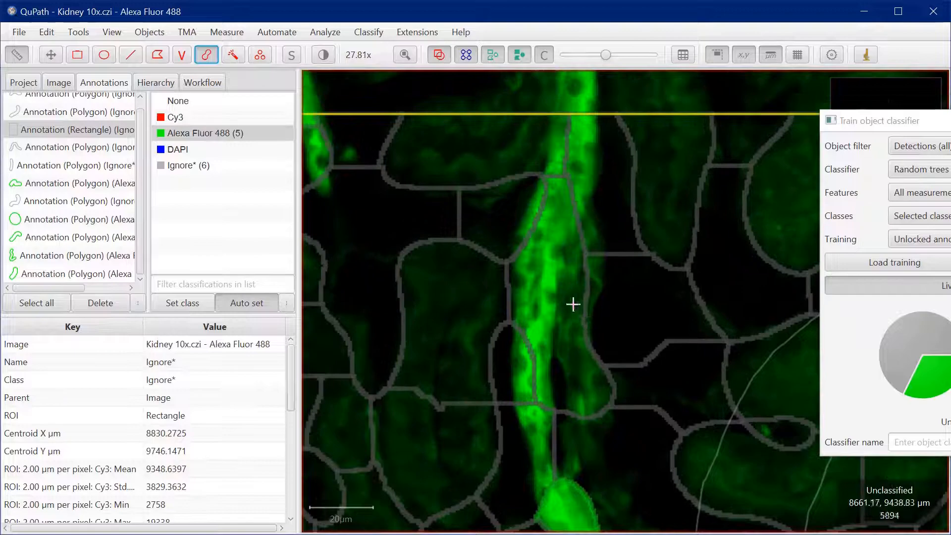
pyautogui.scroll(1, 551, 278)
pyautogui.moveTo(575, 130); pyautogui.dragTo(535, 434)
pyautogui.scroll(-4, 608, 259)
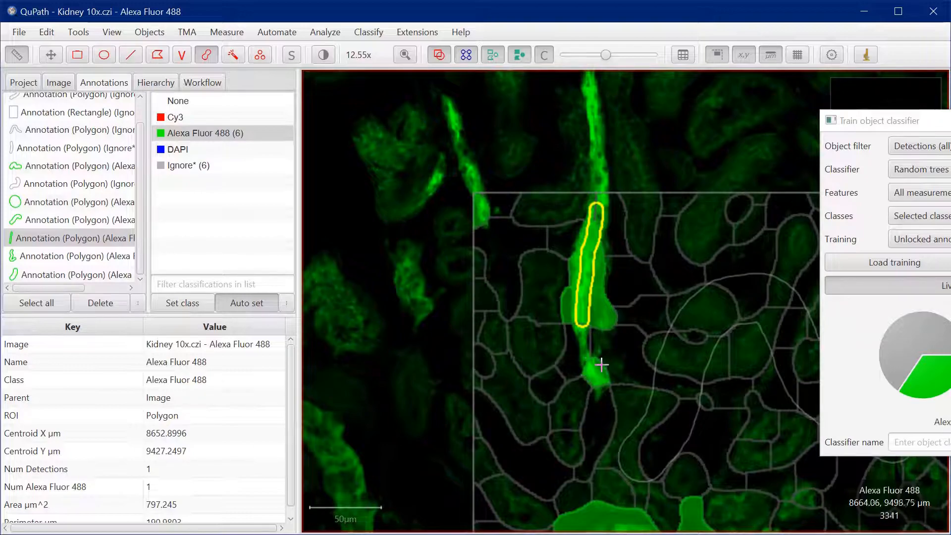
# Paint a small Alexa Fluor 488 training annotation of about 99 µm² on the thin green strand just below the previous one
pyautogui.scroll(2, 595, 351)
pyautogui.scroll(4, 577, 340)
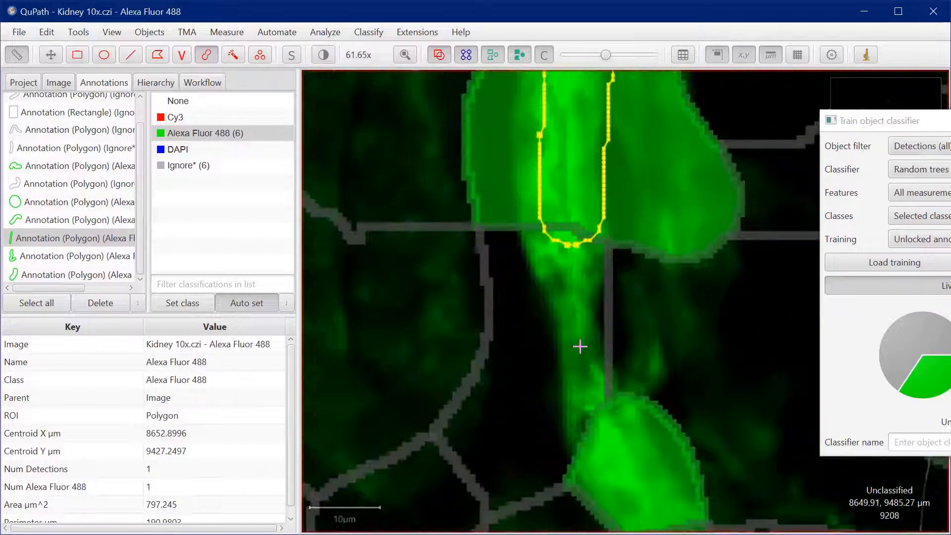
pyautogui.moveTo(578, 344); pyautogui.dragTo(582, 369)
pyautogui.scroll(-4, 648, 352)
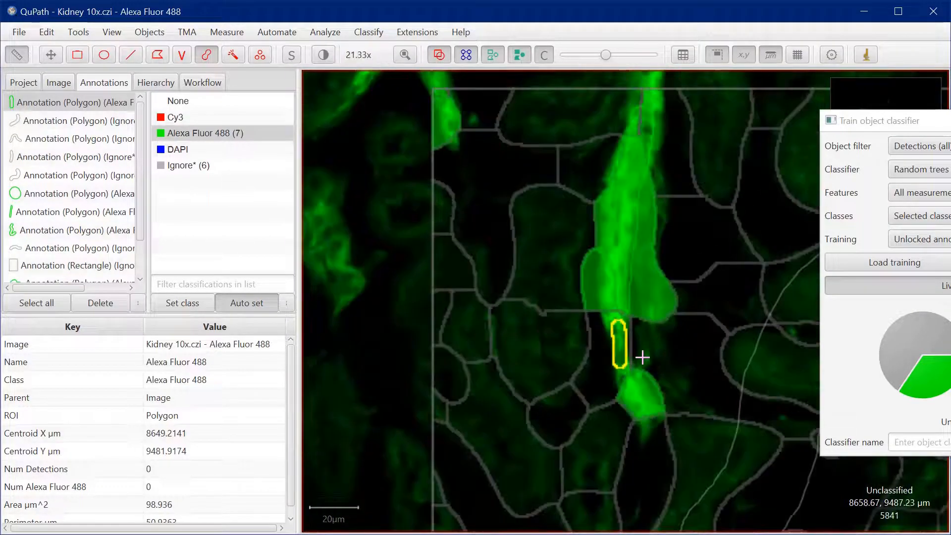
# Examine the updated superpixel classification around the new annotations and across the rest of the rectangle
pyautogui.scroll(-4, 694, 438)
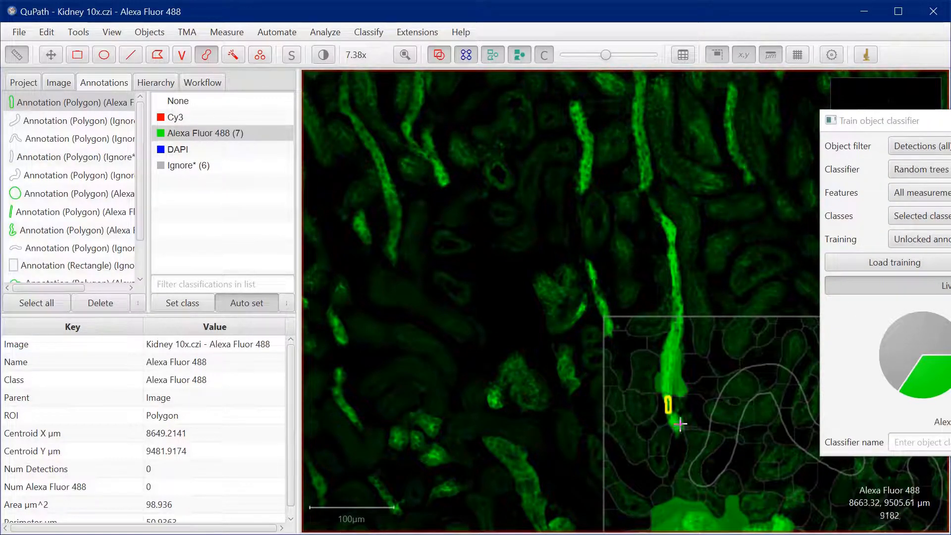
pyautogui.scroll(5, 679, 422)
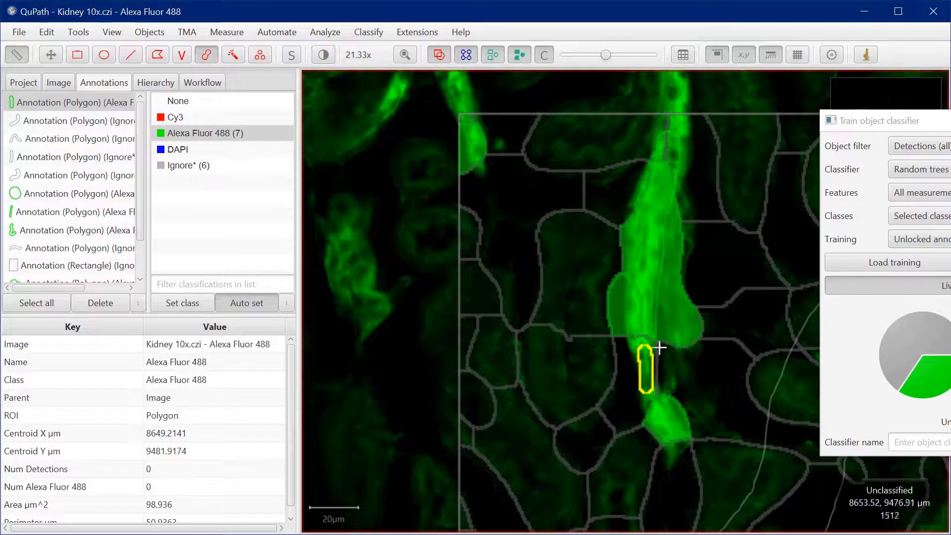
pyautogui.scroll(-3, 636, 352)
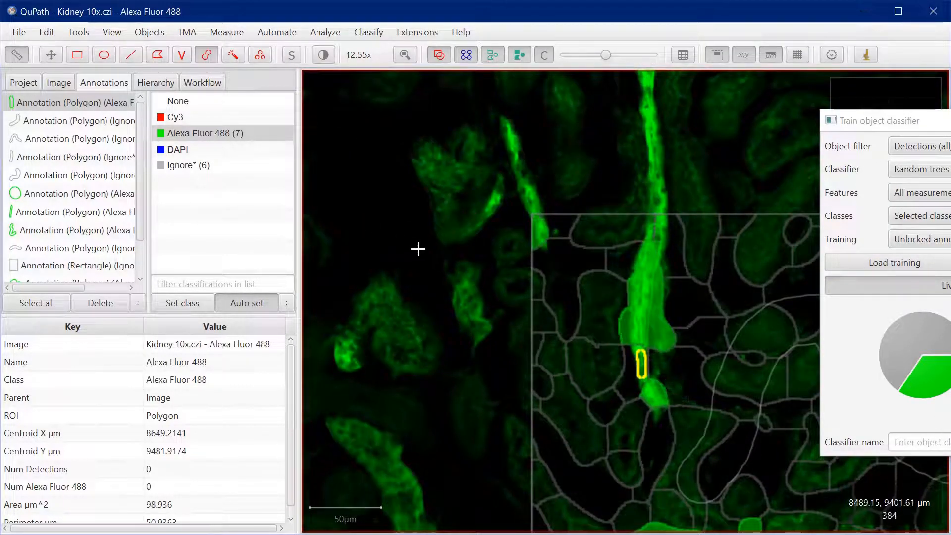
pyautogui.click(50, 54)
pyautogui.moveTo(620, 412); pyautogui.dragTo(418, 203)
pyautogui.scroll(-3, 546, 376)
pyautogui.scroll(-2, 570, 374)
pyautogui.moveTo(659, 424); pyautogui.dragTo(628, 243)
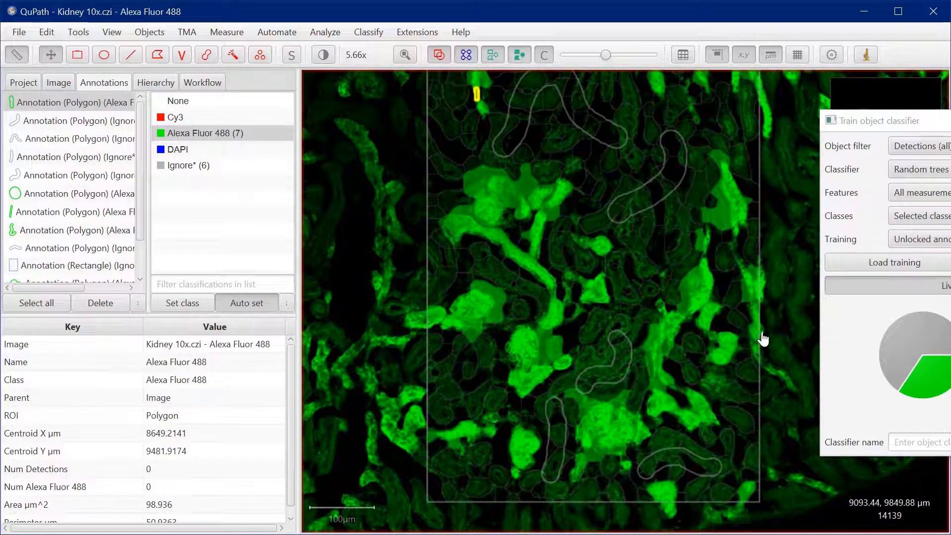
# Save the trained object classifier as A488_classifier and close the training dialog
pyautogui.moveTo(896, 120); pyautogui.dragTo(614, 131)
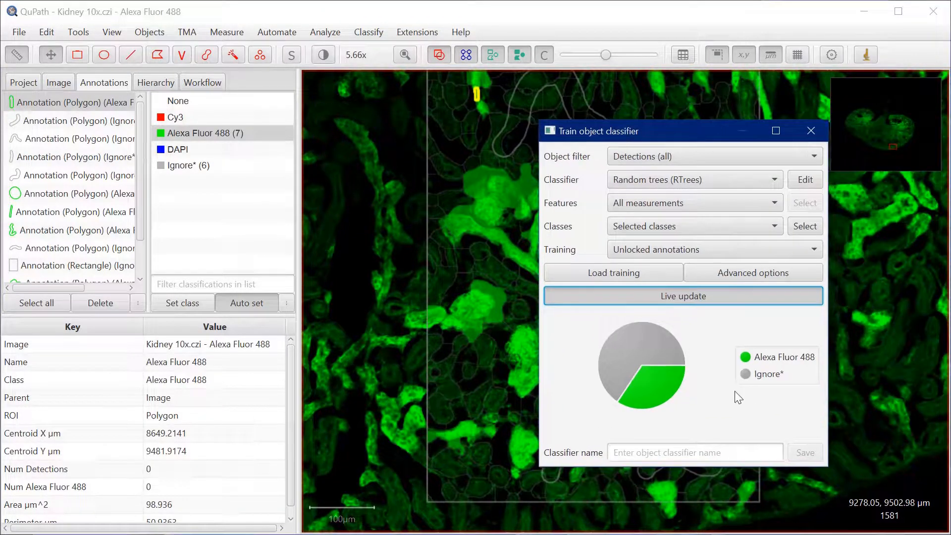
pyautogui.click(656, 452)
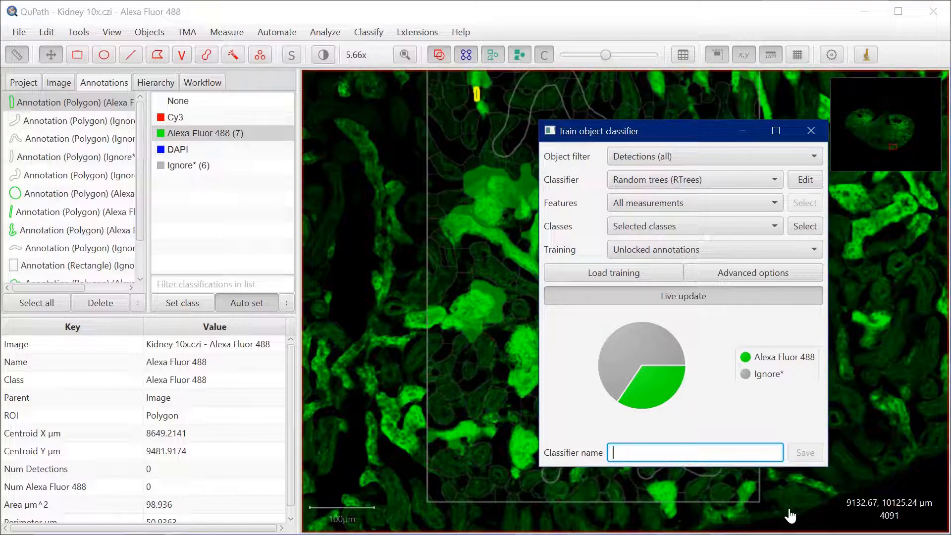
pyautogui.write('A488_classifier')
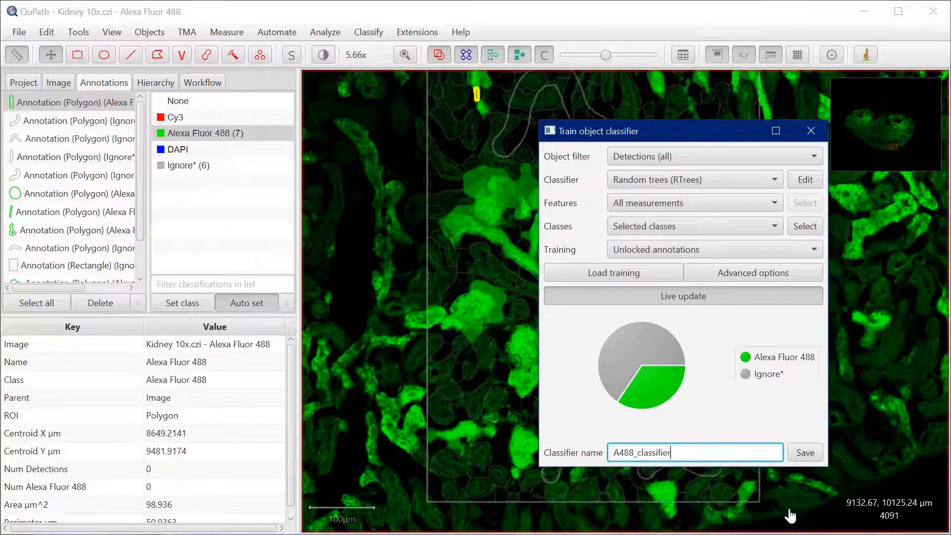
pyautogui.click(806, 454)
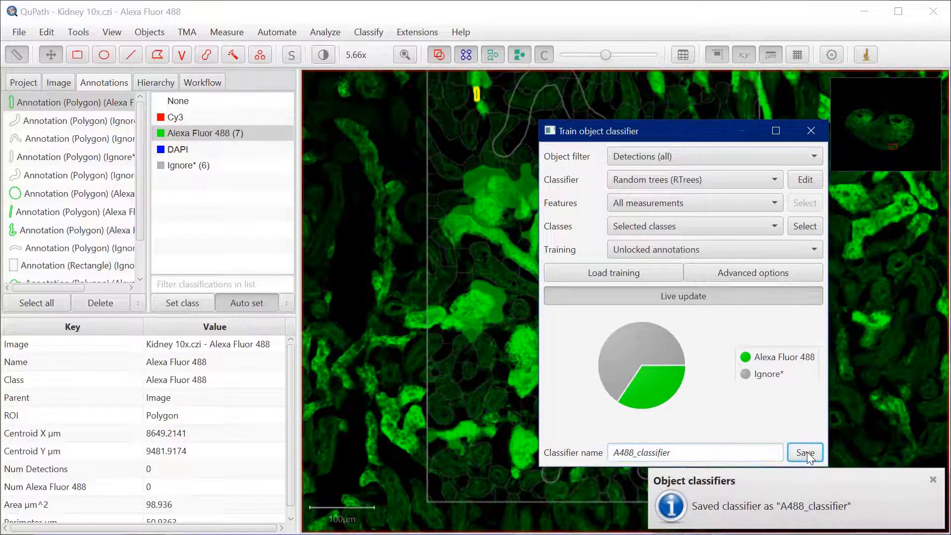
pyautogui.click(811, 130)
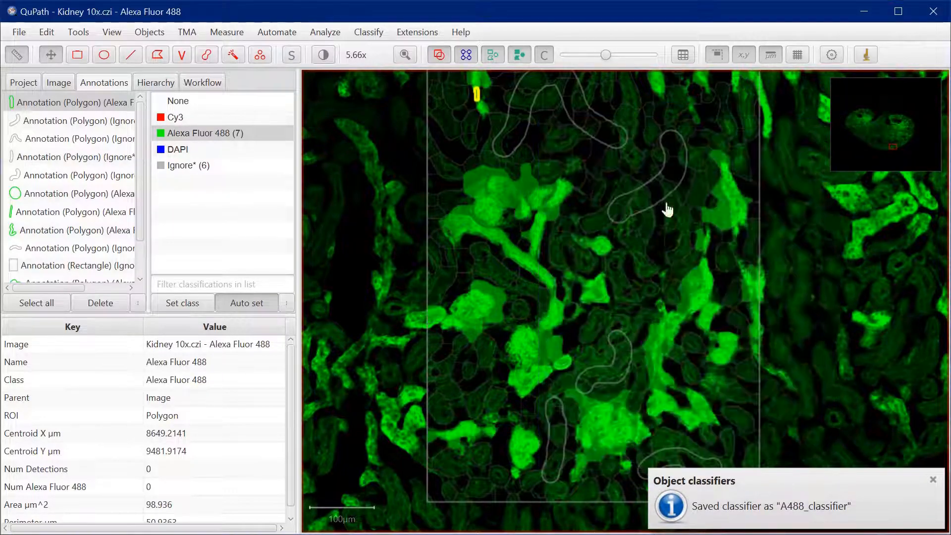
# Open the Kidney 10x.czi image from the project, saving the changes to the Alexa Fluor 488 copy
pyautogui.click(25, 83)
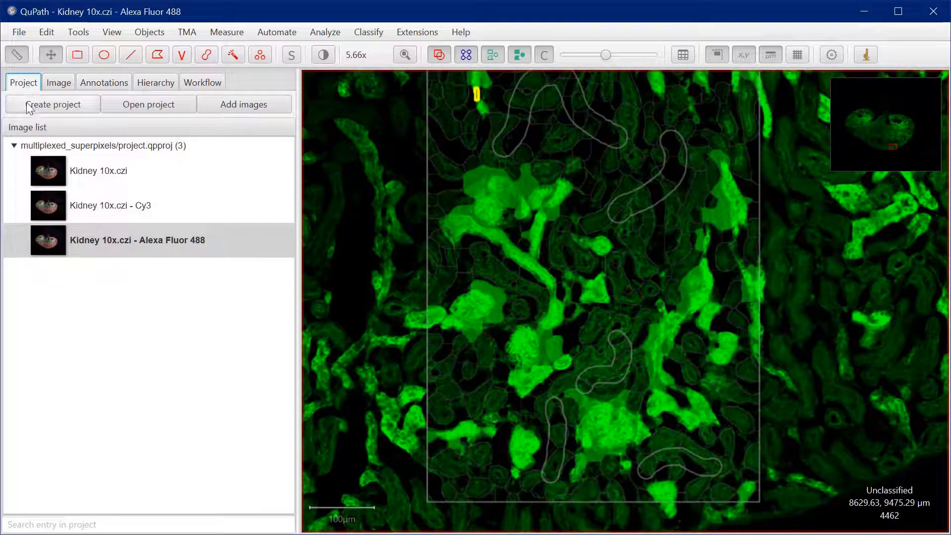
pyautogui.click(109, 177)
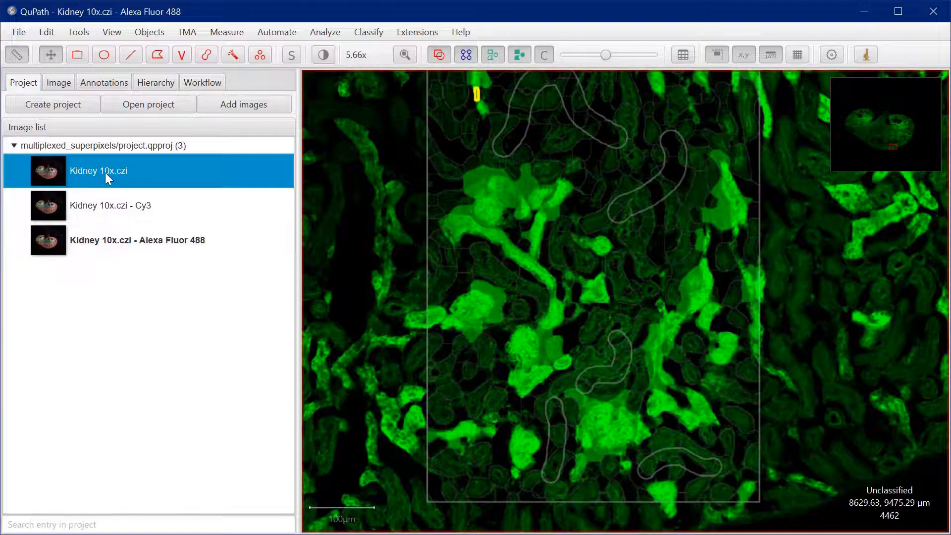
pyautogui.doubleClick(105, 173)
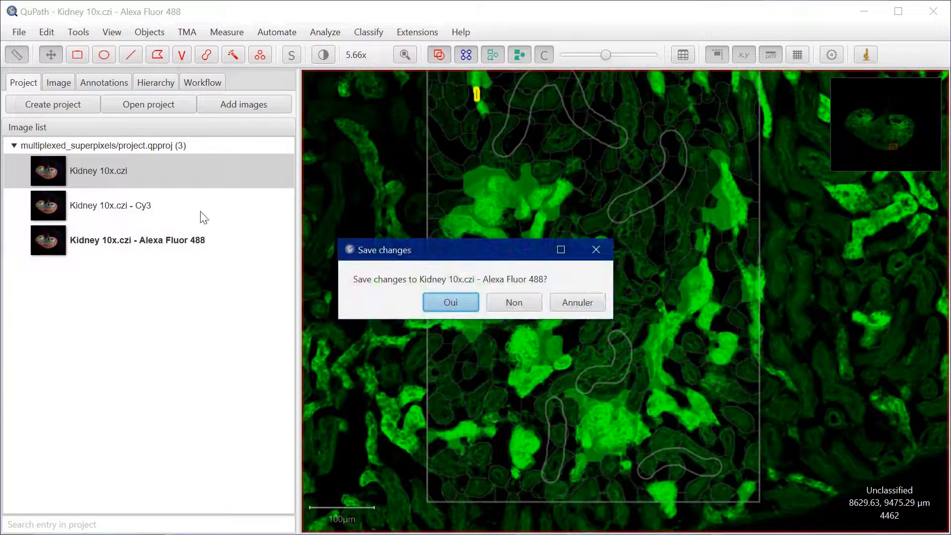
pyautogui.click(451, 303)
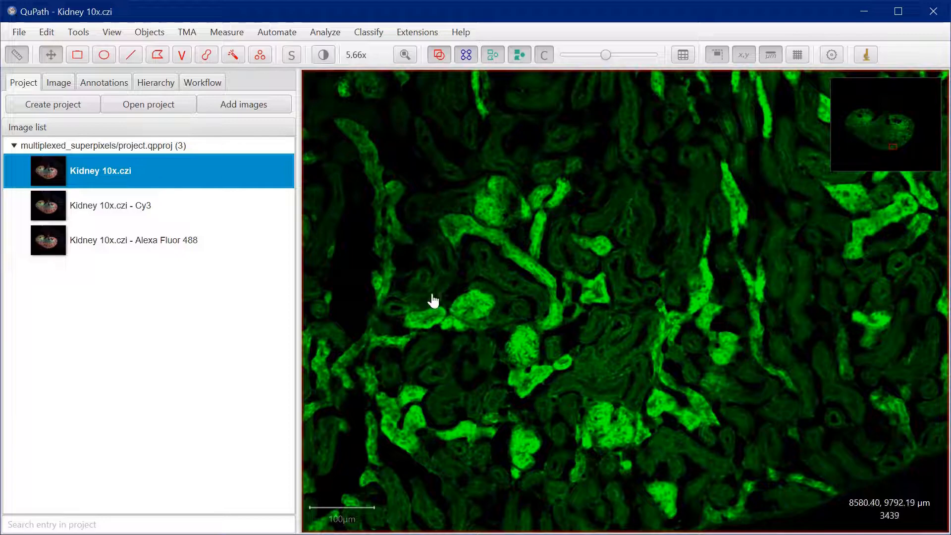
# Turn on the Cy3 and DAPI channels alongside Alexa Fluor 488 and close the brightness and contrast settings
pyautogui.hotkey('shift', 'c')
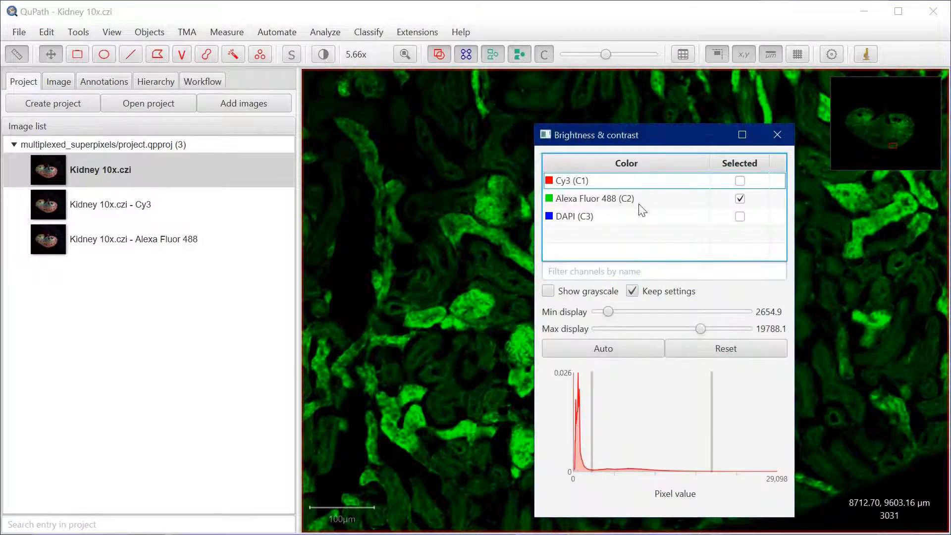
pyautogui.click(741, 181)
pyautogui.click(741, 216)
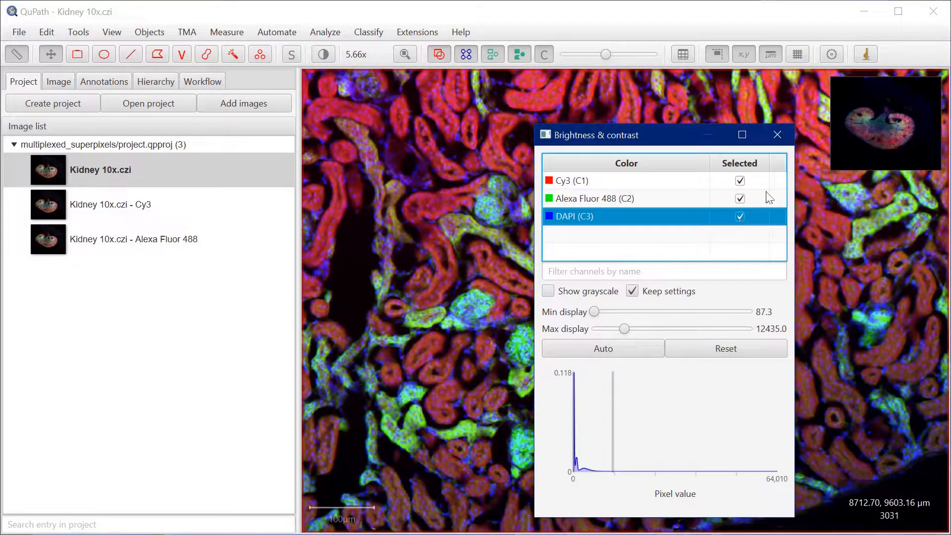
pyautogui.click(778, 135)
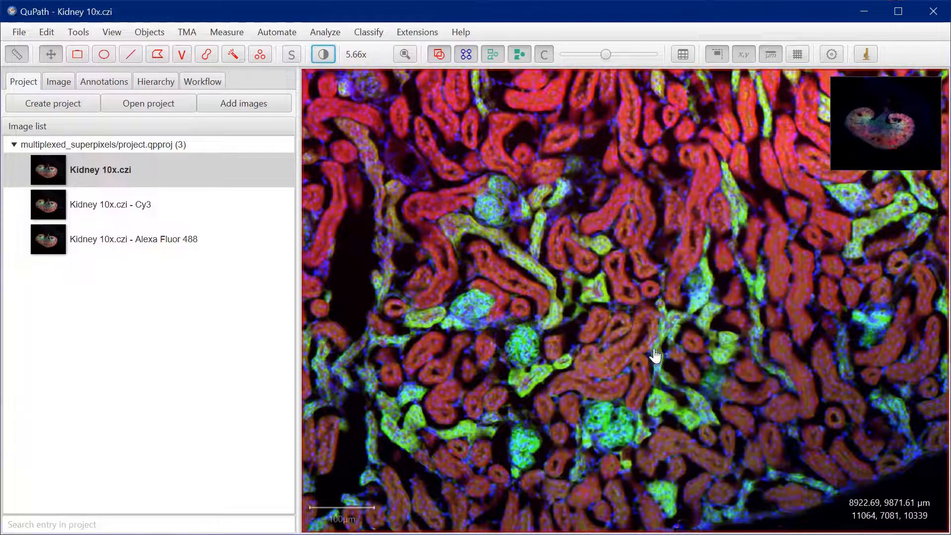
# Draw a polygon annotation of about 1,897,348 µm² across the kidney cortex, following the tissue's lower edge and reaching up towards the medulla
pyautogui.scroll(-4, 597, 322)
pyautogui.scroll(2, 557, 240)
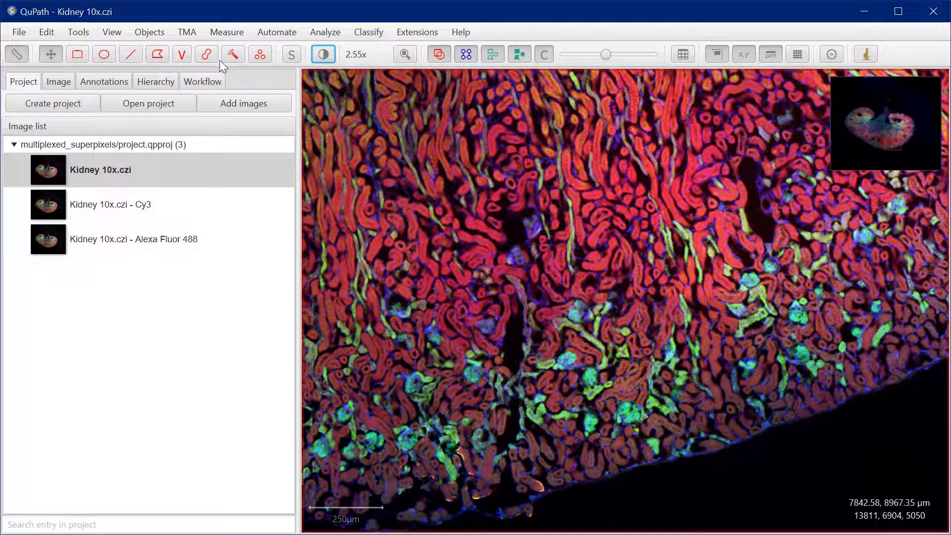
pyautogui.click(159, 56)
pyautogui.scroll(-3, 418, 228)
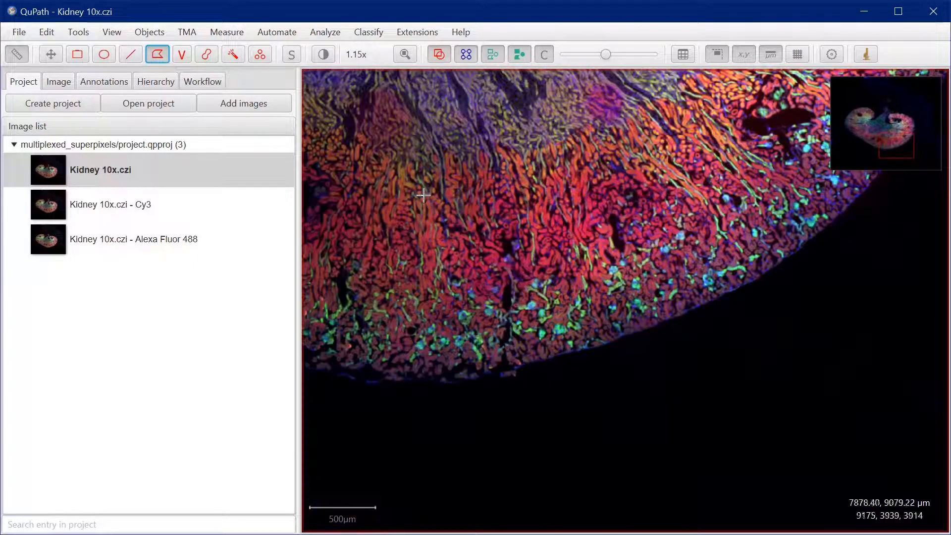
pyautogui.scroll(3, 496, 229)
pyautogui.scroll(-1, 495, 236)
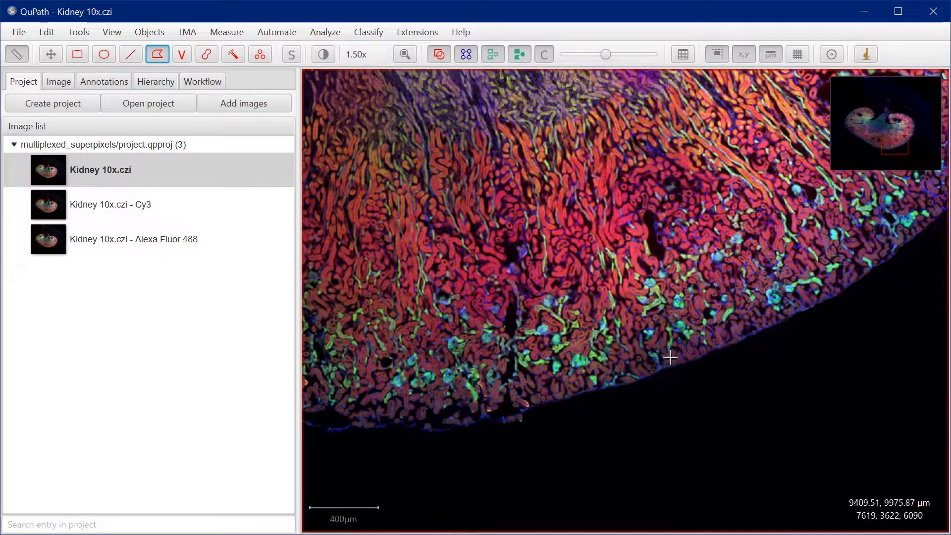
pyautogui.click(599, 387)
pyautogui.click(665, 369)
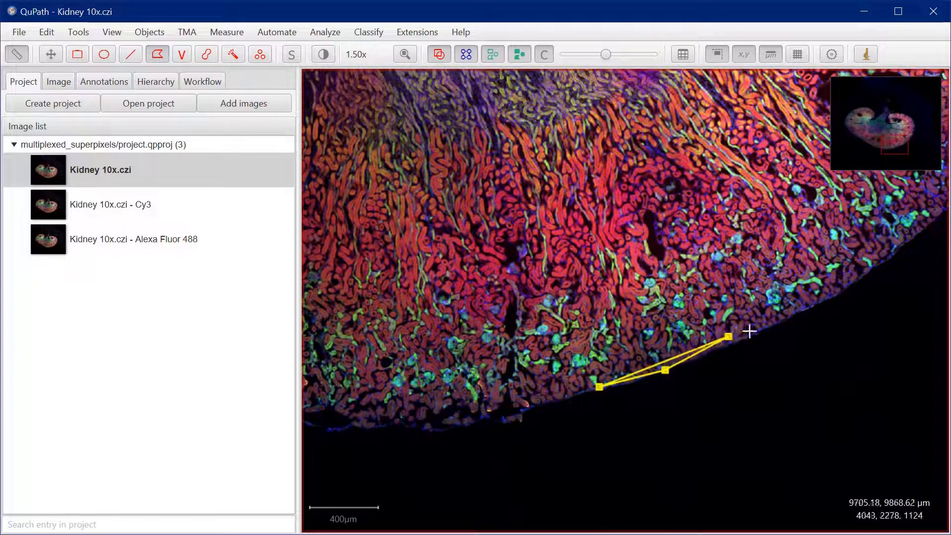
pyautogui.click(799, 311)
pyautogui.click(768, 216)
pyautogui.click(681, 85)
pyautogui.click(592, 103)
pyautogui.click(575, 109)
pyautogui.click(516, 135)
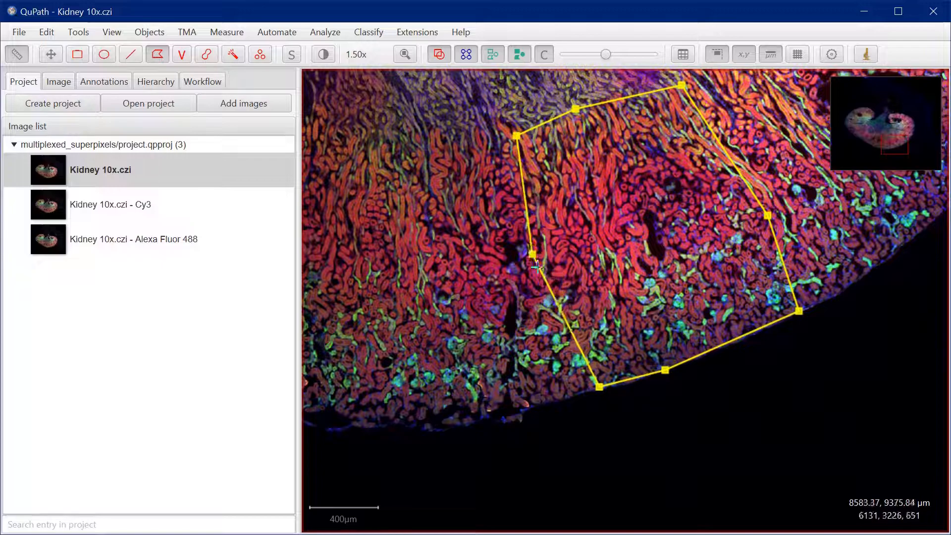
pyautogui.doubleClick(554, 298)
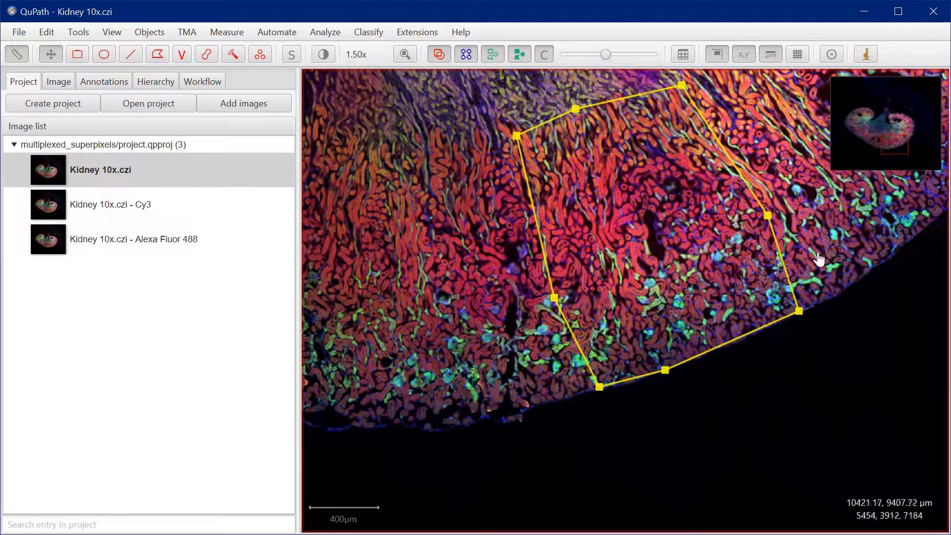
# Run the create_superpixels.groovy script on the polygon annotation and close the script editor
pyautogui.click(331, 34)
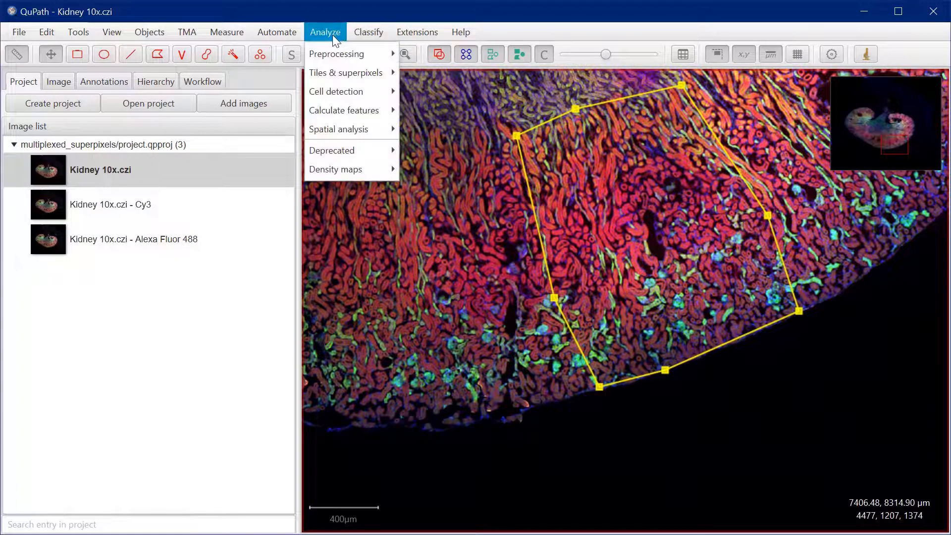
pyautogui.moveTo(280, 33)
pyautogui.click(290, 52)
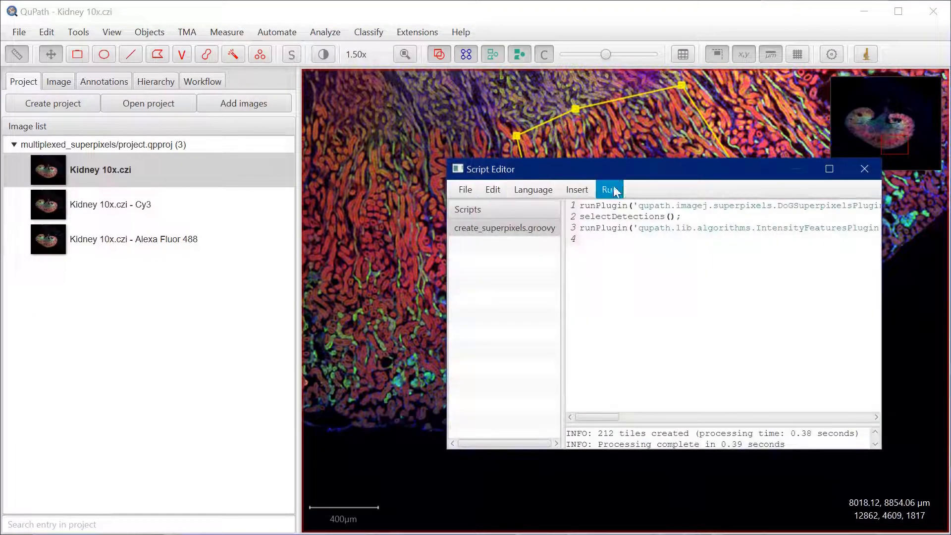
pyautogui.moveTo(616, 173); pyautogui.dragTo(198, 240)
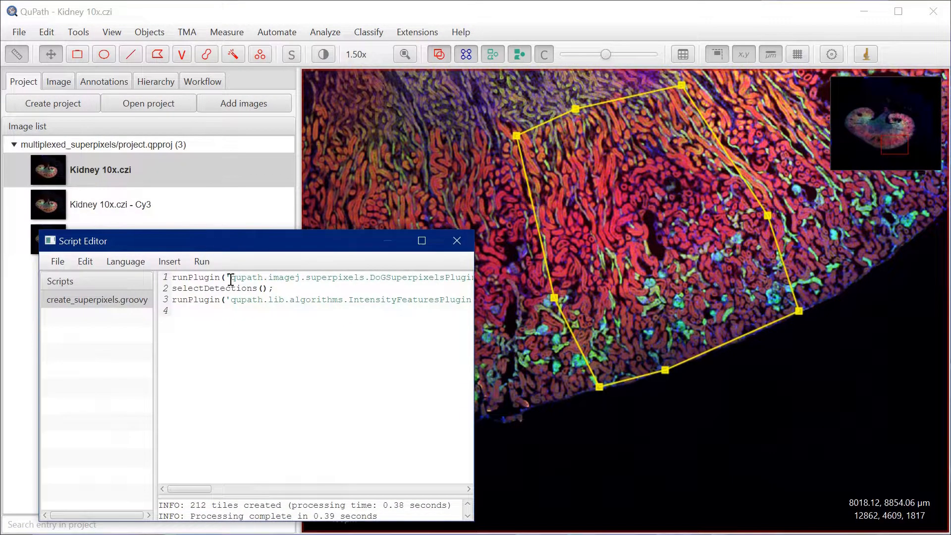
pyautogui.click(202, 261)
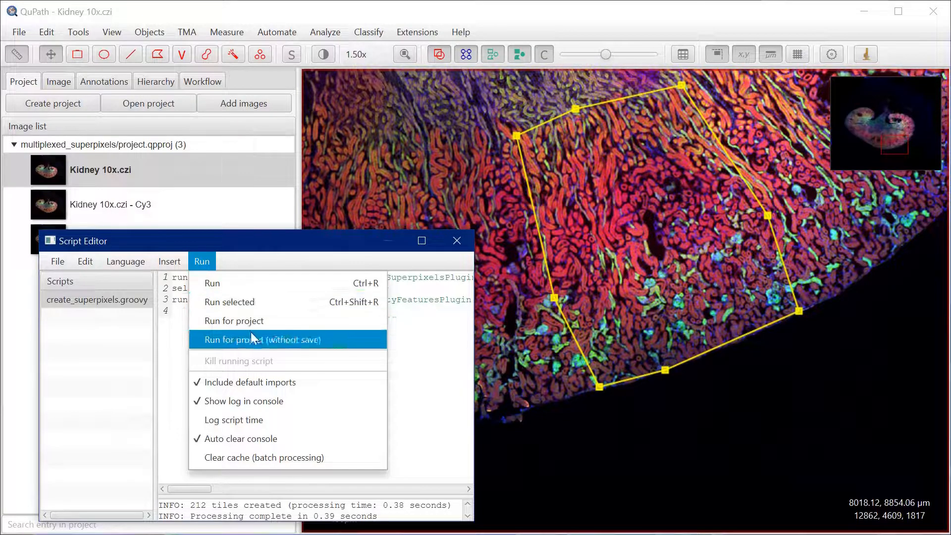
pyautogui.click(227, 283)
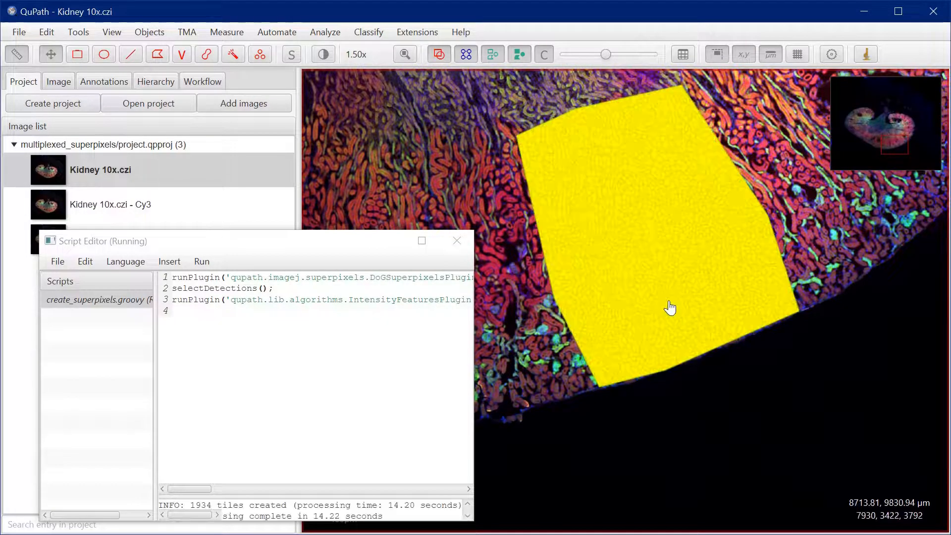
pyautogui.scroll(4, 669, 310)
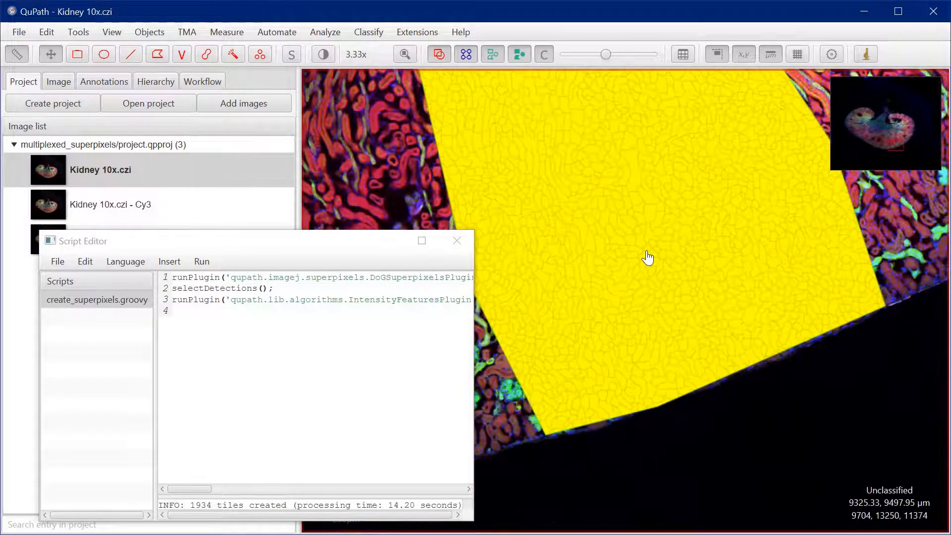
pyautogui.scroll(-2, 648, 258)
pyautogui.scroll(-1, 647, 258)
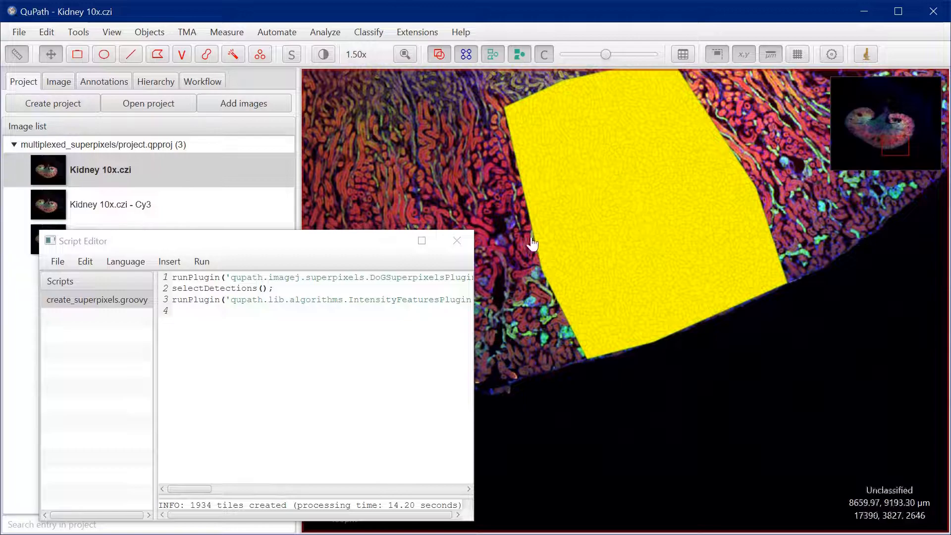
pyautogui.click(457, 241)
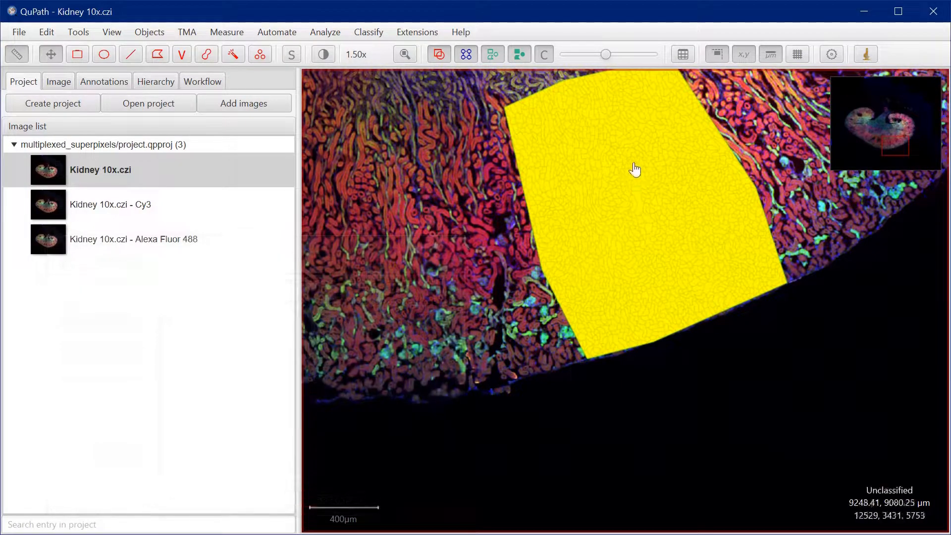
# Select the polygon annotation, then inspect the per-channel intensity measurements of one superpixel on a red tubule inside it
pyautogui.click(104, 82)
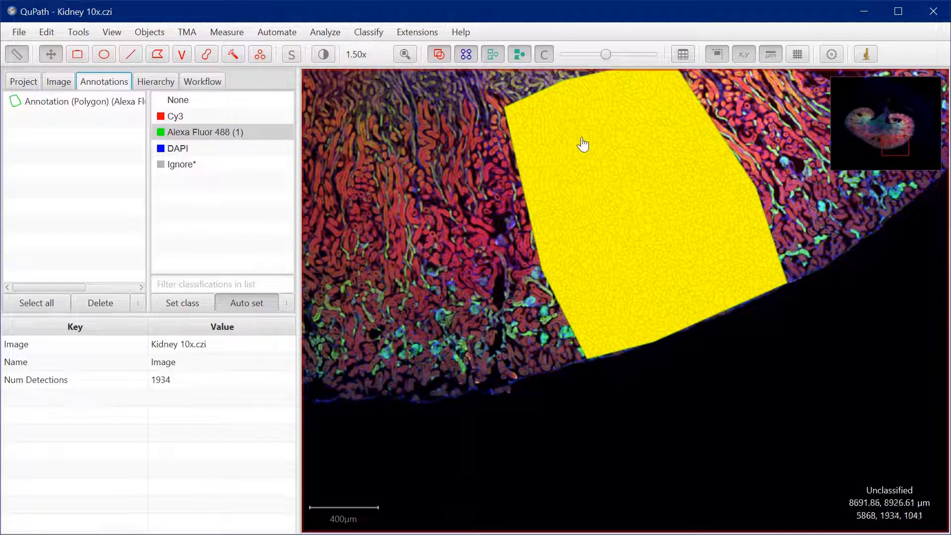
pyautogui.click(84, 105)
pyautogui.scroll(4, 587, 243)
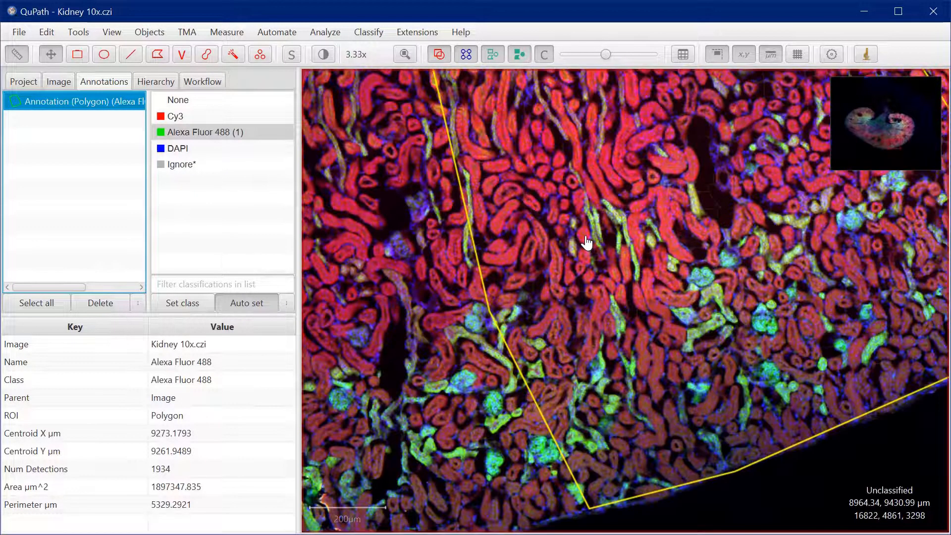
pyautogui.scroll(2, 587, 242)
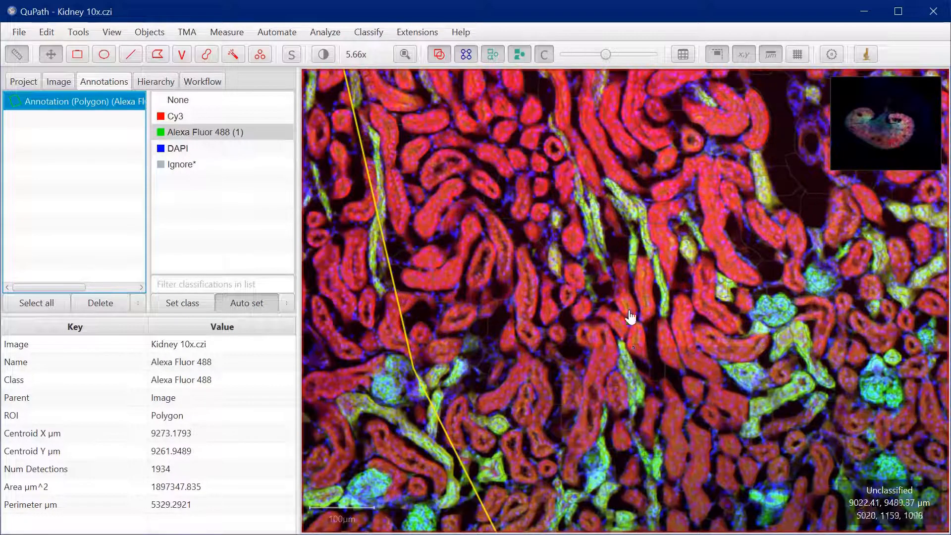
pyautogui.doubleClick(688, 343)
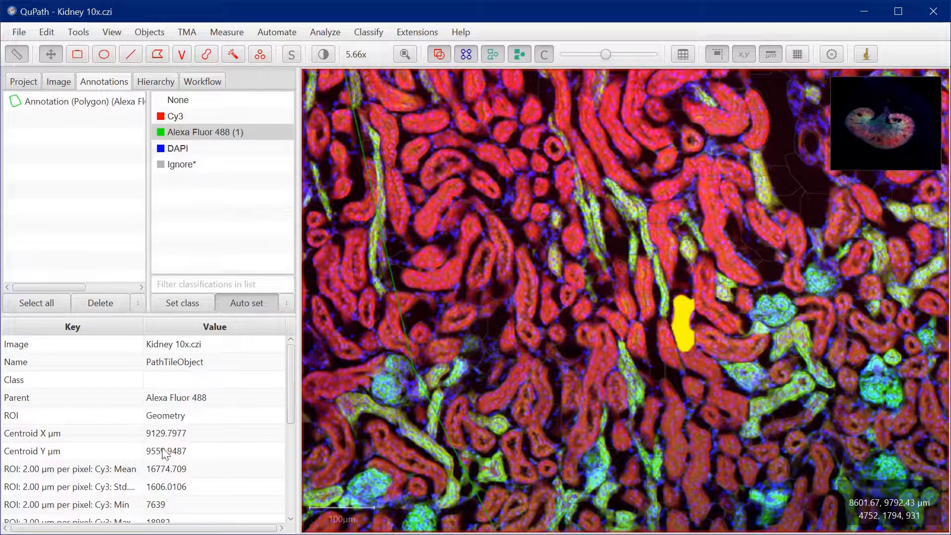
pyautogui.scroll(-2, 165, 441)
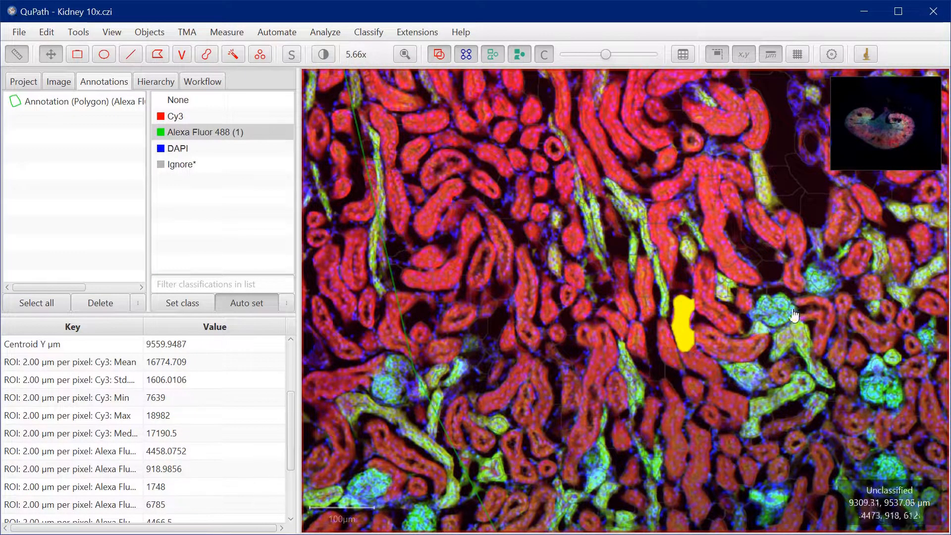
pyautogui.scroll(-3, 649, 322)
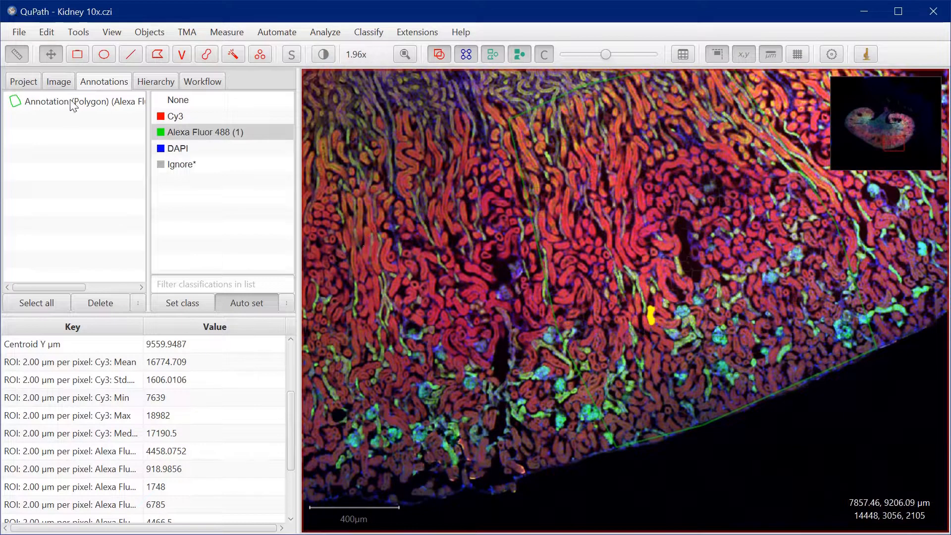
# Reselect the polygon annotation and widen the annotation list and side pane until its full name fits
pyautogui.doubleClick(71, 101)
pyautogui.moveTo(145, 183)
pyautogui.mouseDown()
pyautogui.moveTo(223, 182)
pyautogui.moveTo(136, 181)
pyautogui.mouseUp()
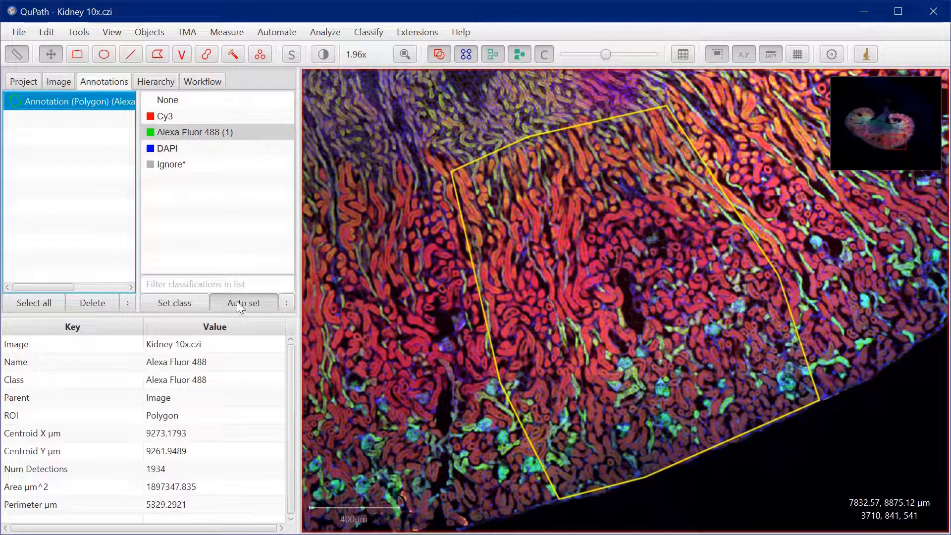
pyautogui.moveTo(138, 200); pyautogui.dragTo(201, 193)
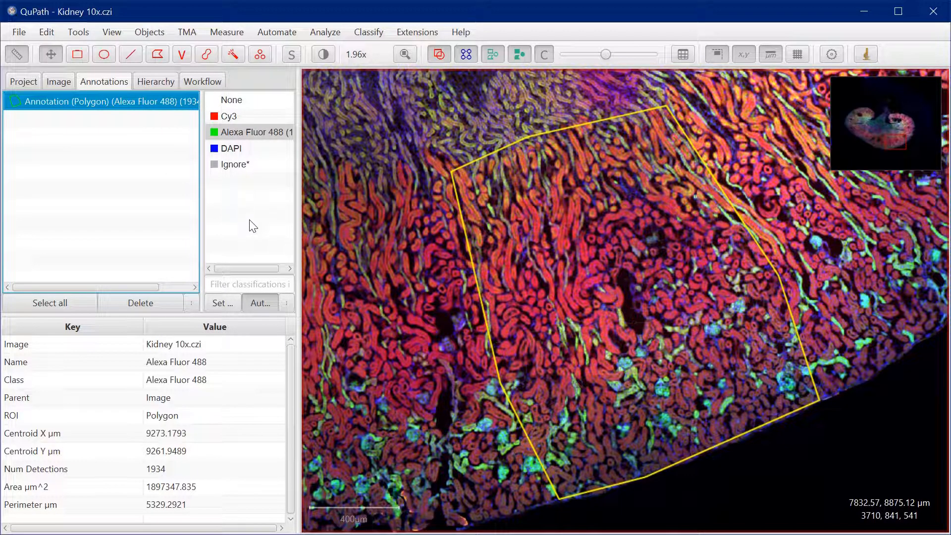
pyautogui.moveTo(298, 230); pyautogui.dragTo(396, 231)
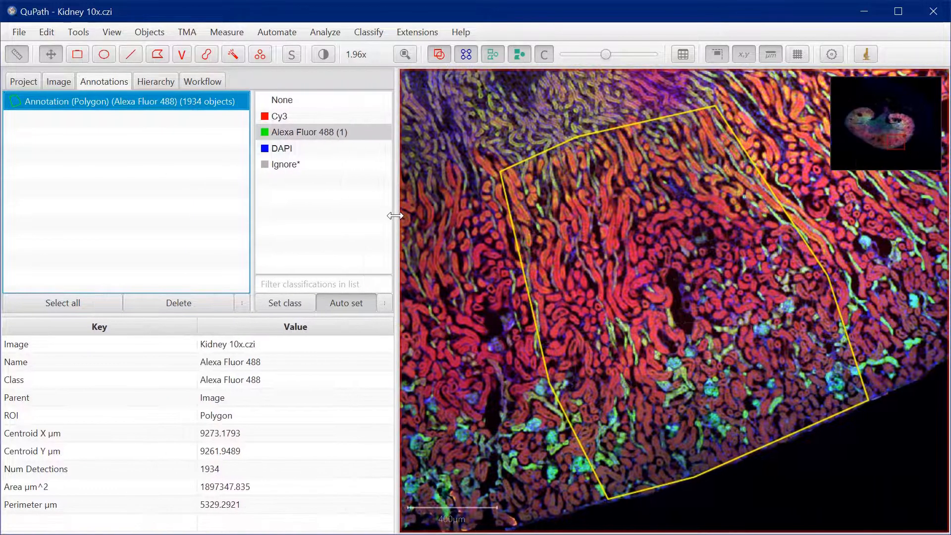
# Add a new annotation class named region
pyautogui.rightClick(311, 219)
pyautogui.moveTo(311, 218)
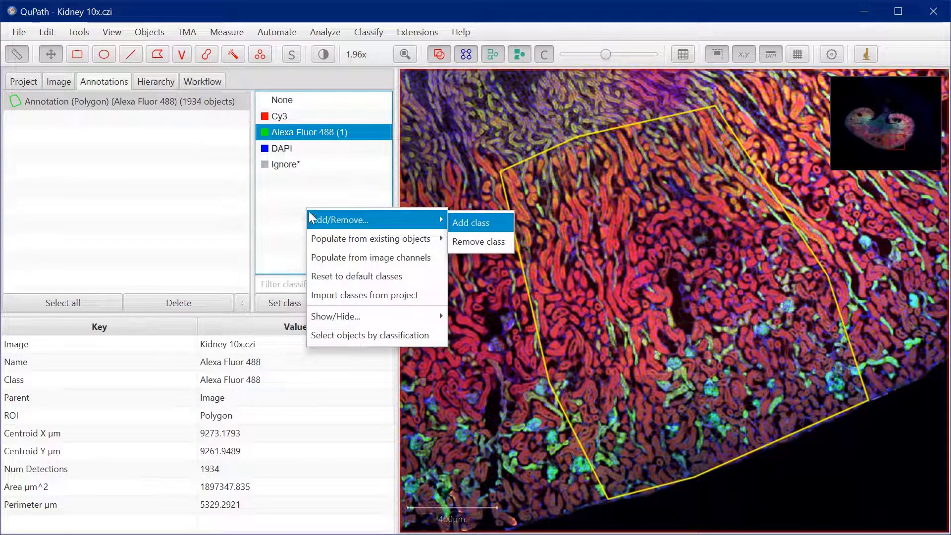
pyautogui.click(483, 225)
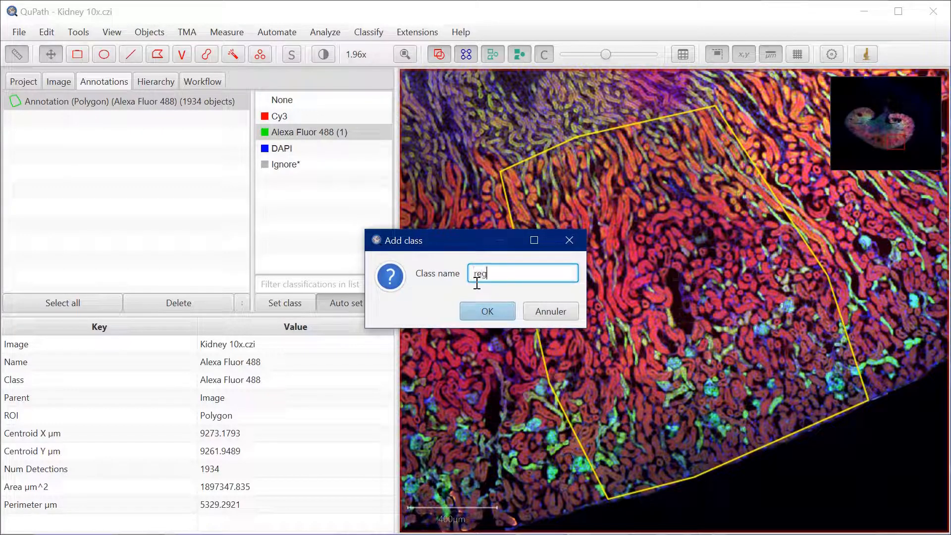
pyautogui.click(466, 312)
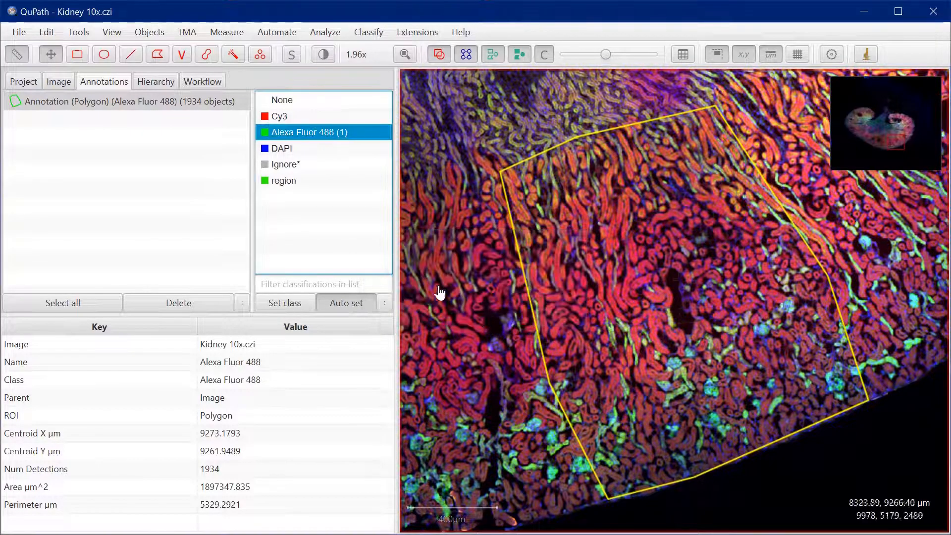
# Change the colour of the region class to dark red
pyautogui.click(295, 182)
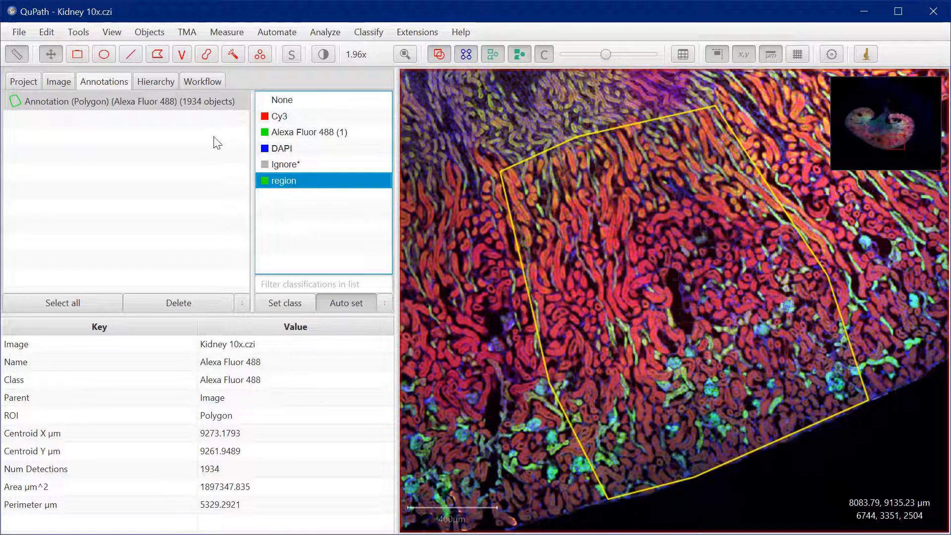
pyautogui.rightClick(293, 180)
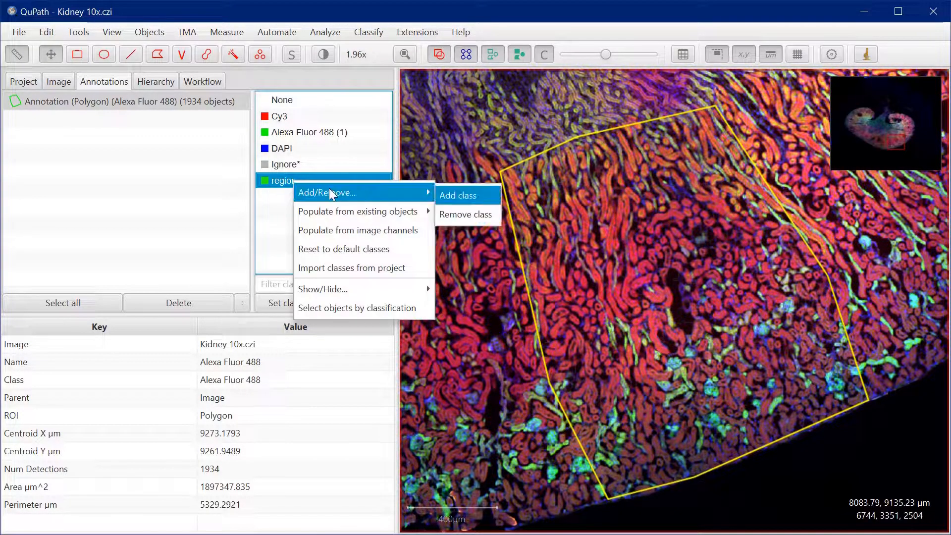
pyautogui.click(280, 179)
pyautogui.doubleClick(280, 179)
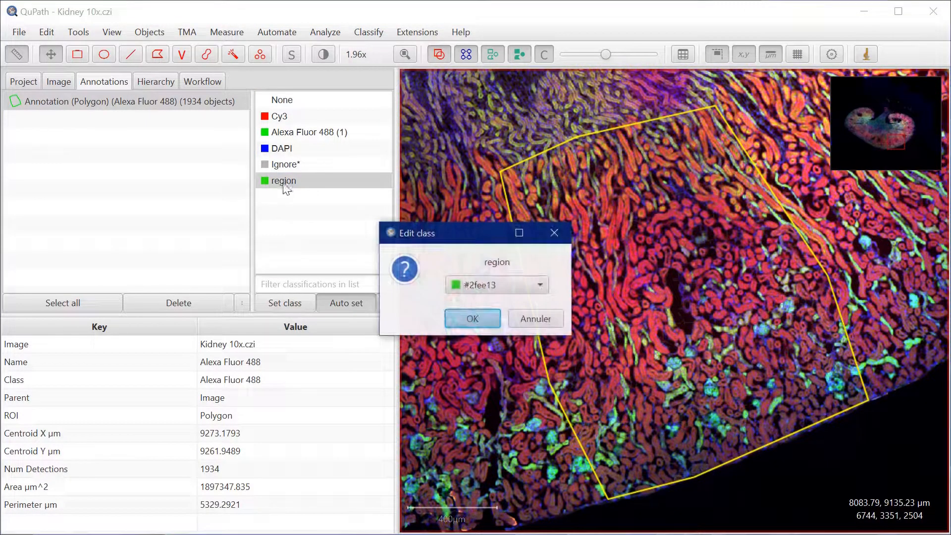
pyautogui.click(505, 284)
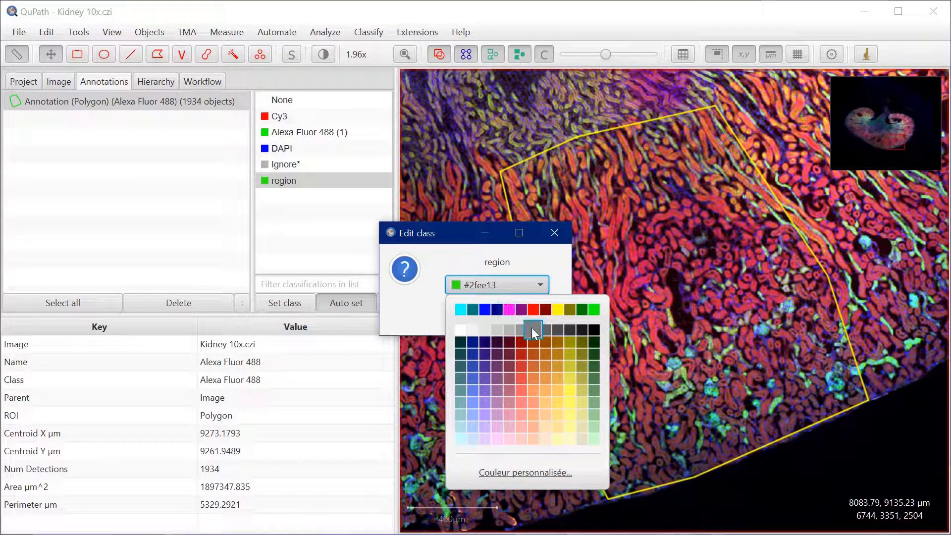
pyautogui.click(545, 310)
pyautogui.click(480, 319)
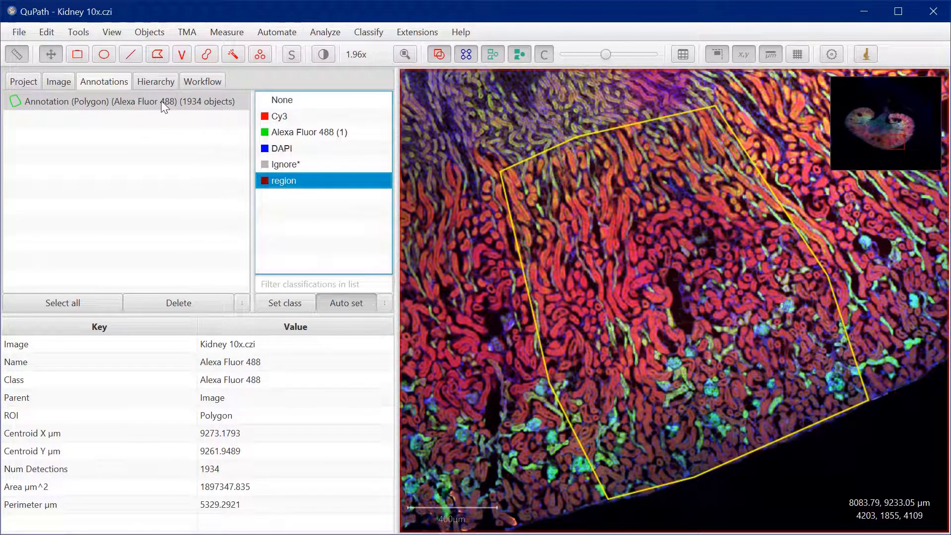
# Assign the region class to the polygon annotation and reselect the annotation
pyautogui.click(161, 101)
pyautogui.click(277, 303)
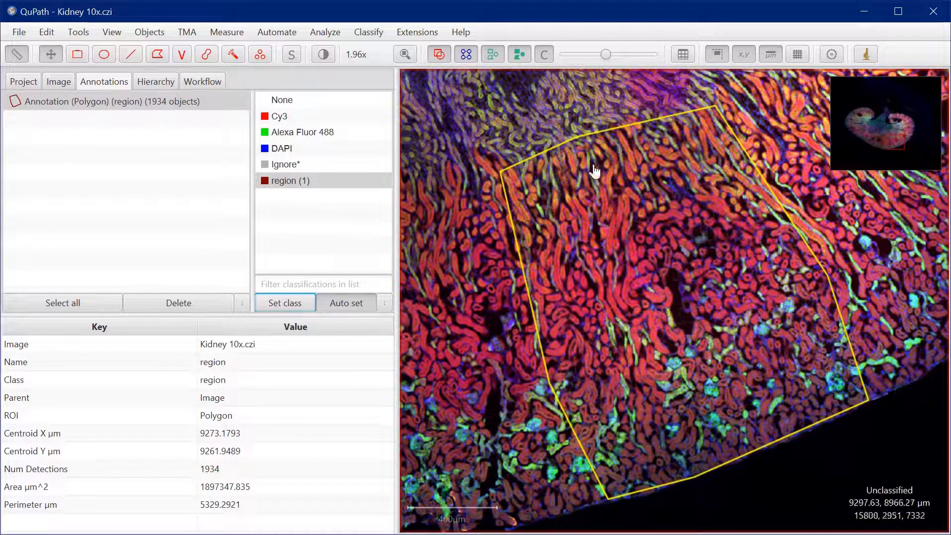
pyautogui.click(159, 98)
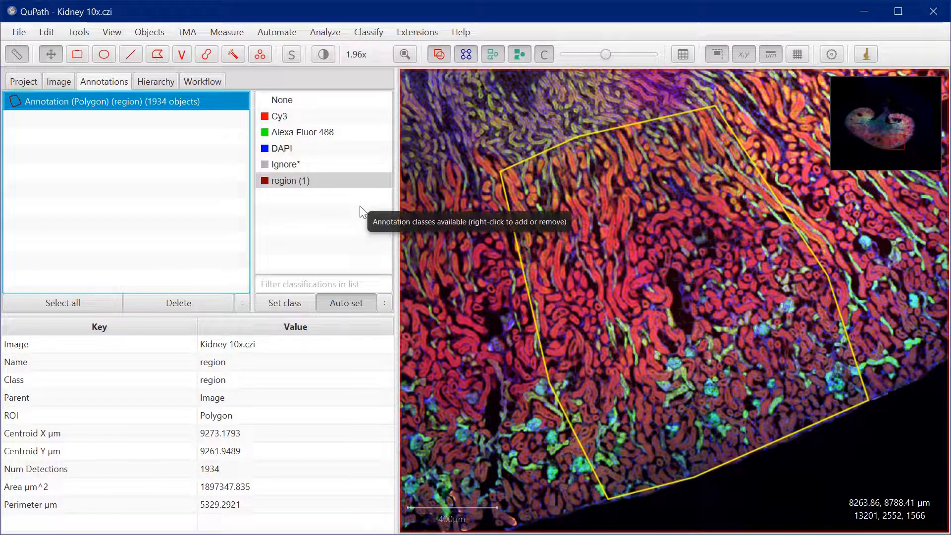
# Reset the annotation class list to the default classes
pyautogui.rightClick(299, 180)
pyautogui.moveTo(322, 218)
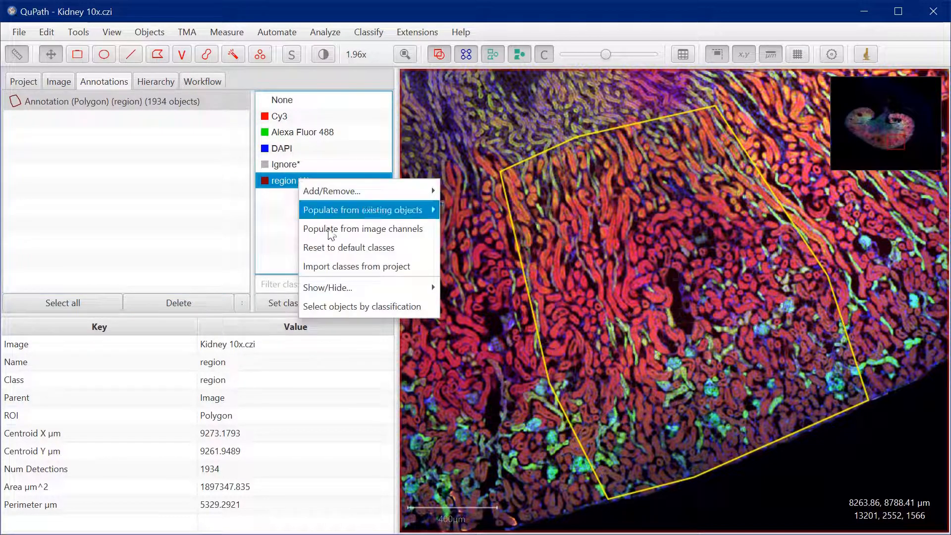
pyautogui.moveTo(350, 297)
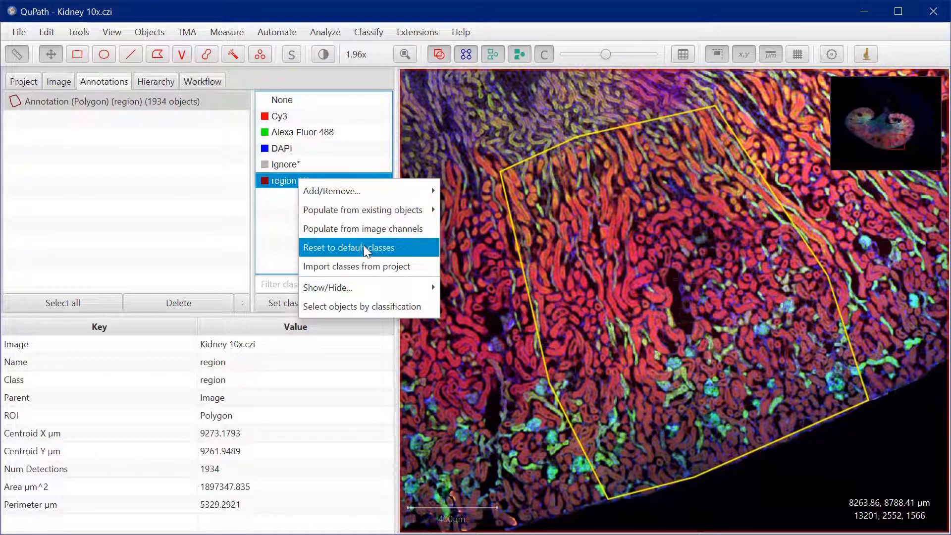
pyautogui.click(365, 249)
pyautogui.click(537, 313)
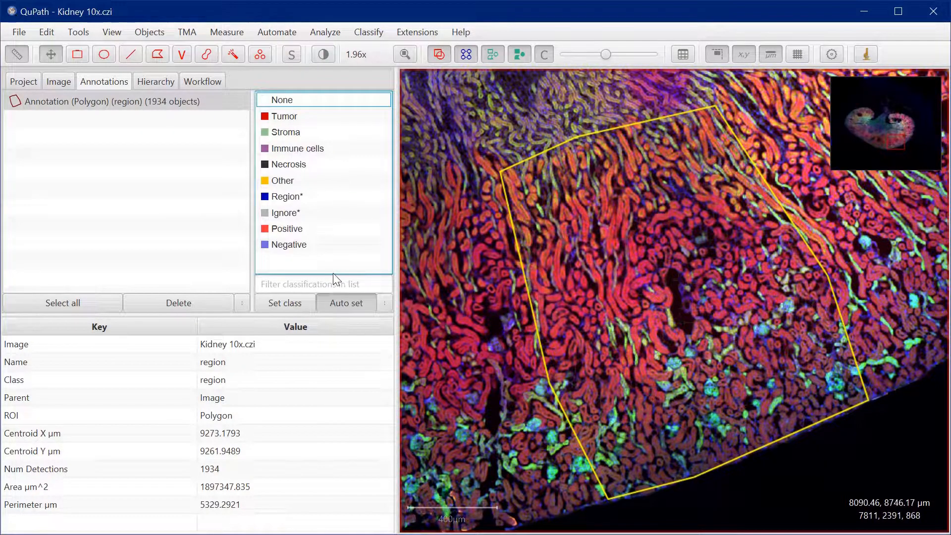
# Assign the Region* class to the polygon annotation and turn off automatic class setting
pyautogui.click(280, 198)
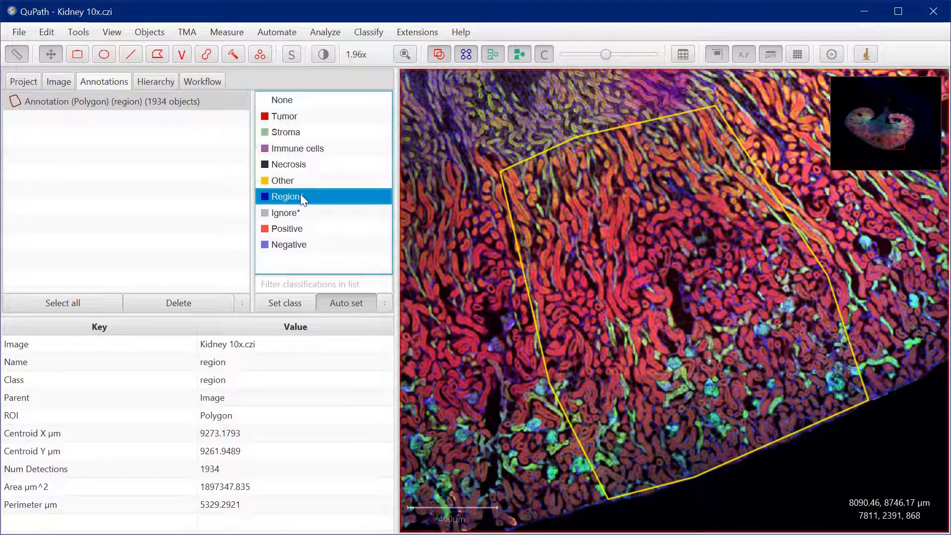
pyautogui.click(289, 304)
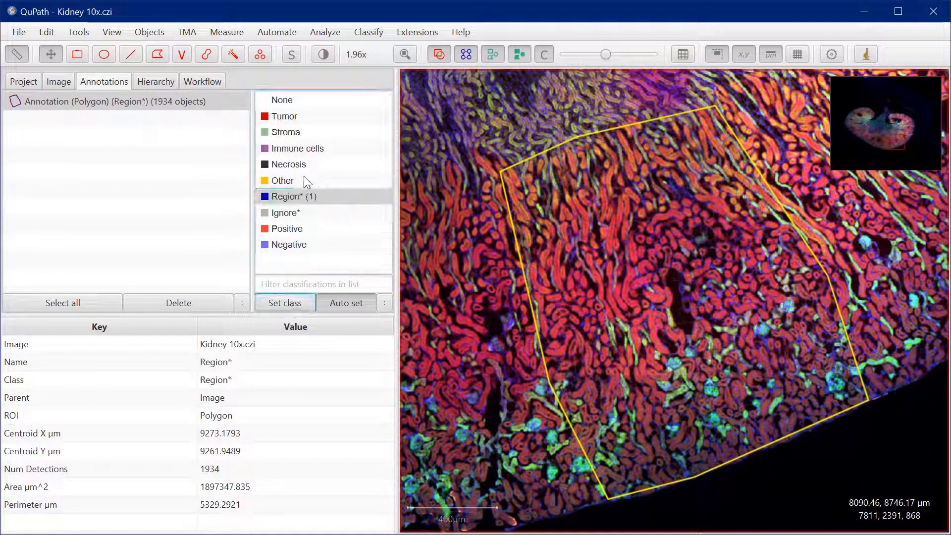
pyautogui.click(354, 307)
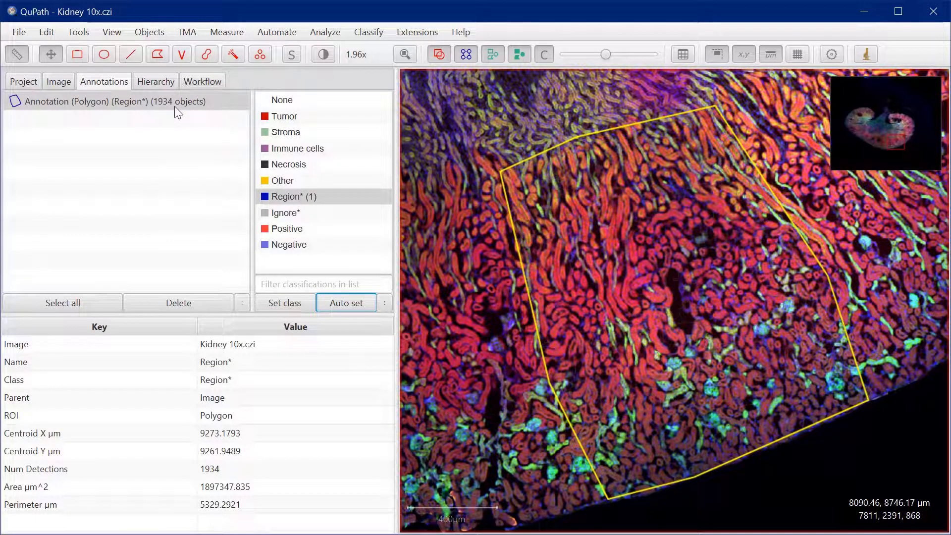
# Add classes from the image channels while keeping the existing ones, and review the Cy3, Alexa Fluor 488 and DAPI entries
pyautogui.rightClick(309, 268)
pyautogui.moveTo(360, 276)
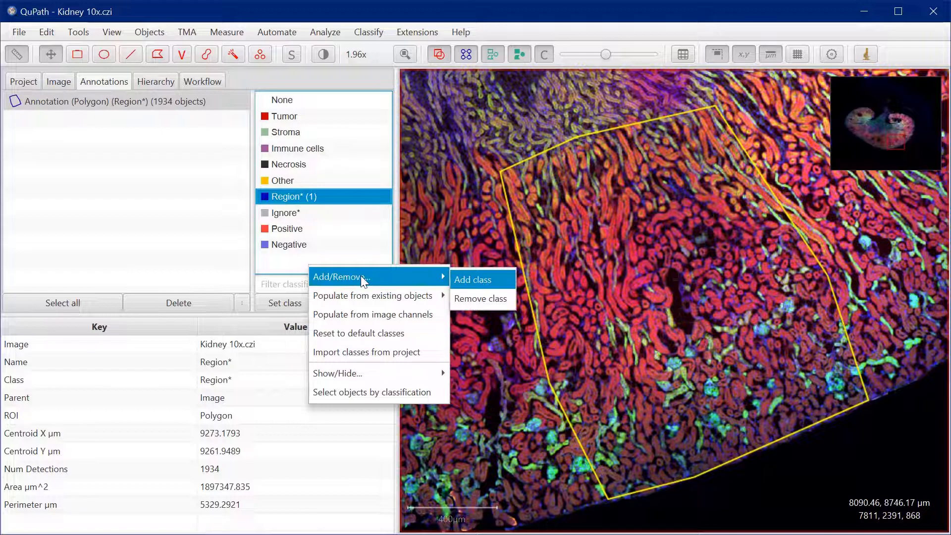
pyautogui.moveTo(364, 297)
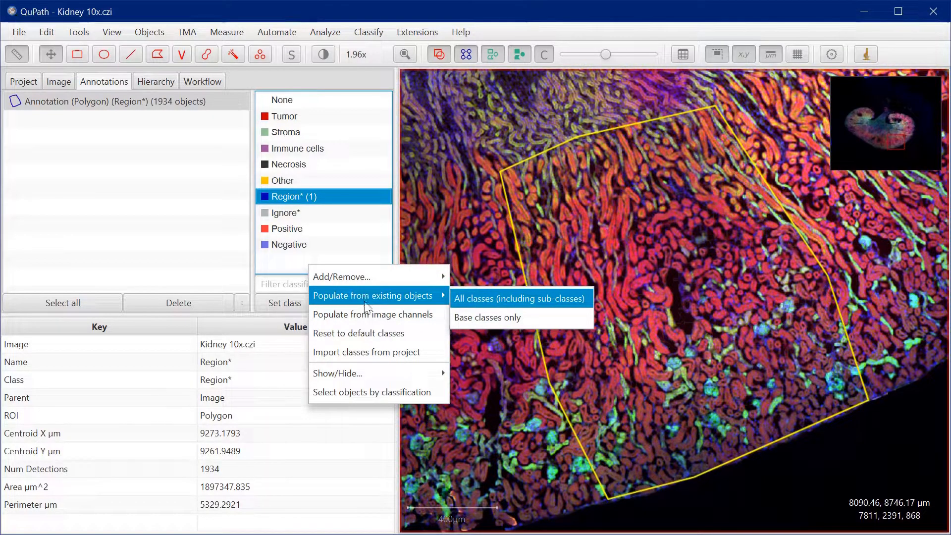
pyautogui.click(368, 314)
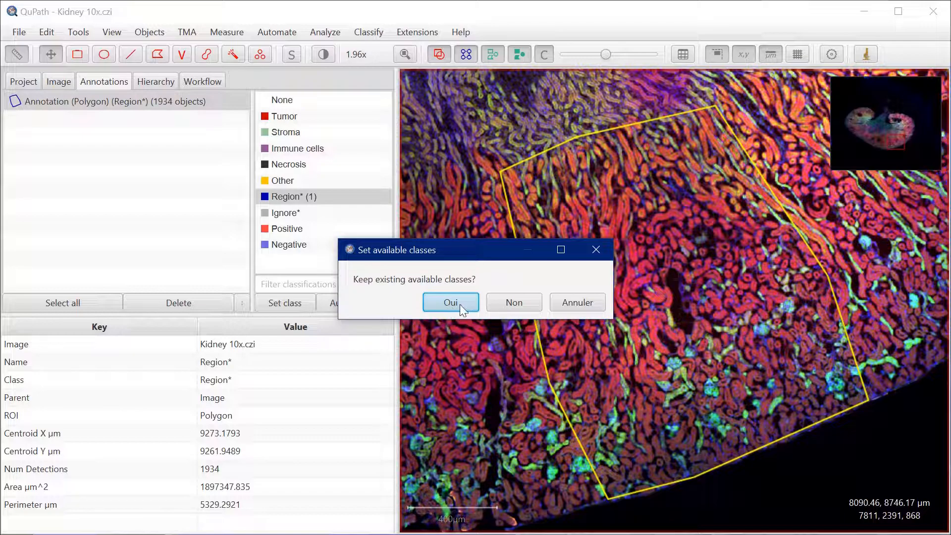
pyautogui.click(457, 303)
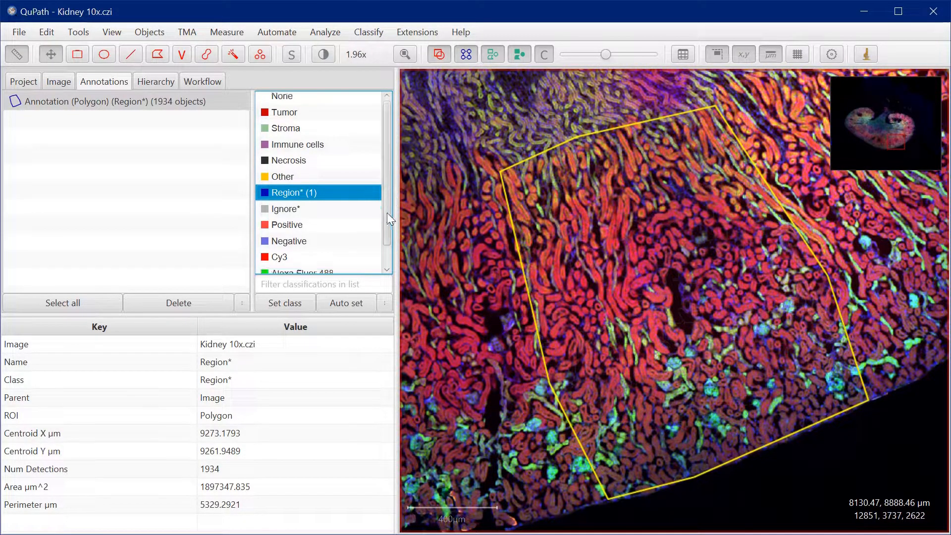
pyautogui.scroll(-1, 321, 260)
pyautogui.click(278, 236)
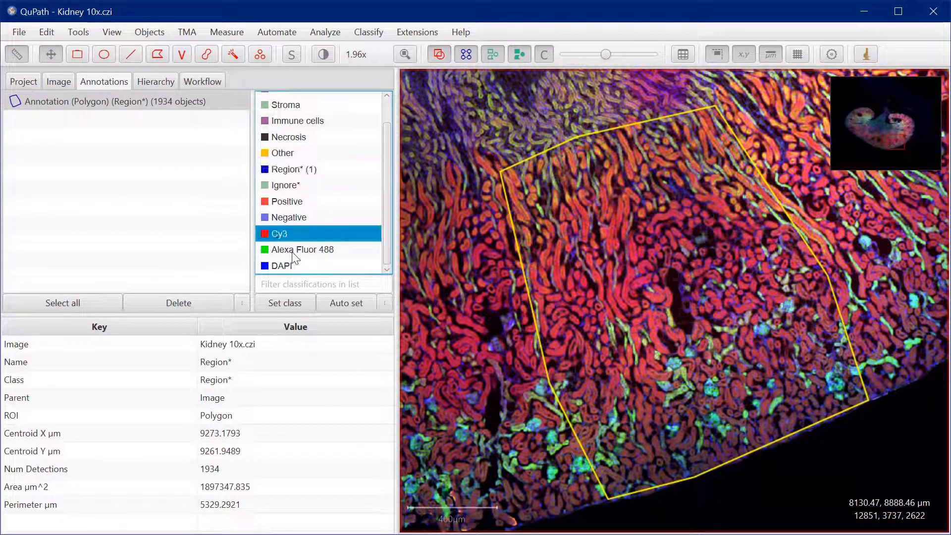
pyautogui.click(294, 251)
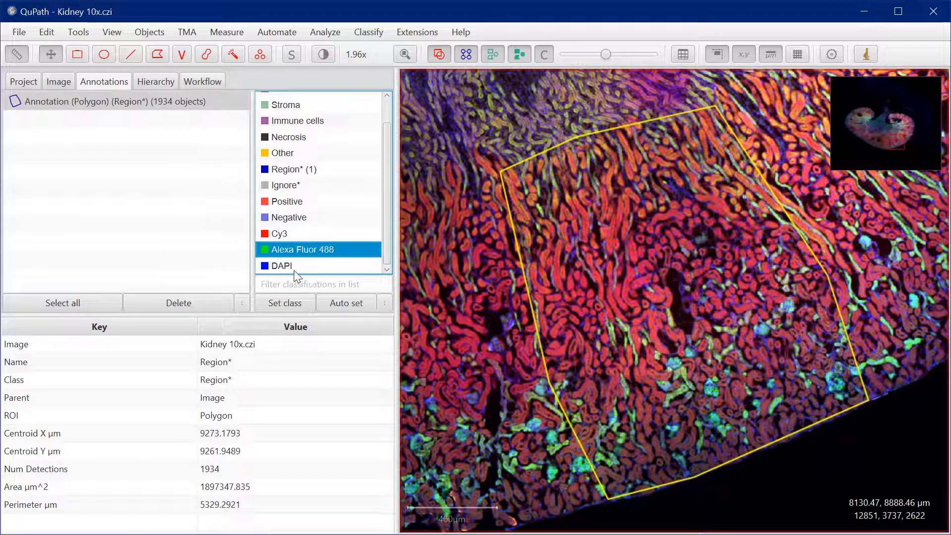
pyautogui.click(296, 268)
pyautogui.click(284, 234)
pyautogui.click(290, 261)
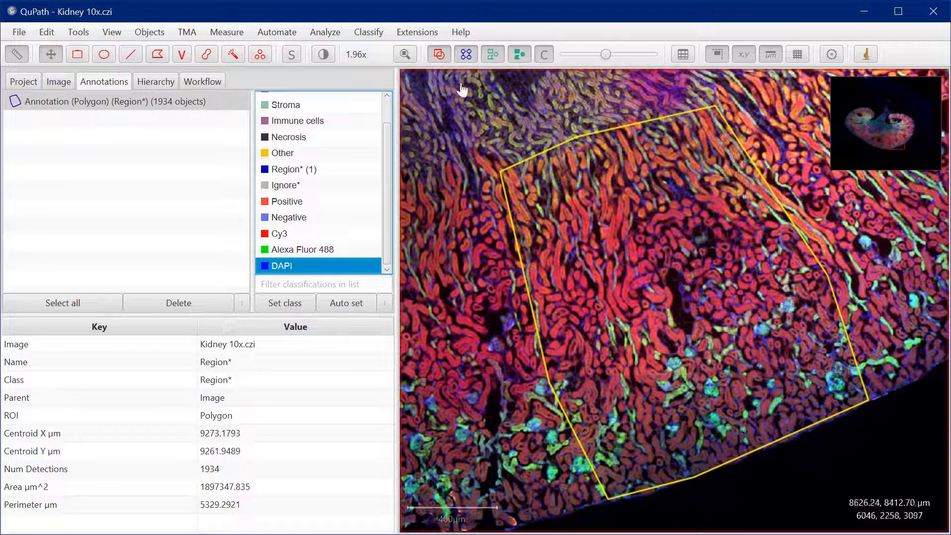
# Start a composite object classifier that includes A488_classifier followed by CY3_classifier
pyautogui.click(378, 33)
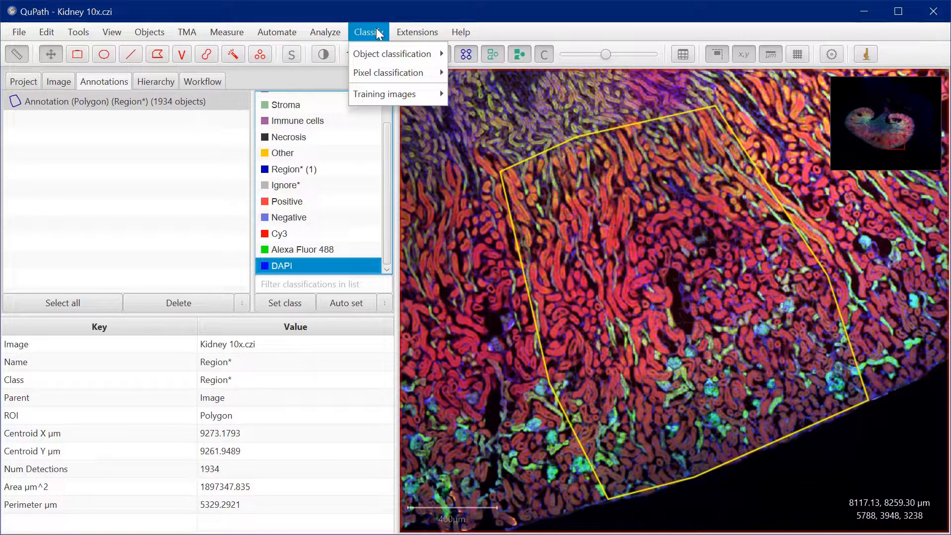
pyautogui.moveTo(382, 51)
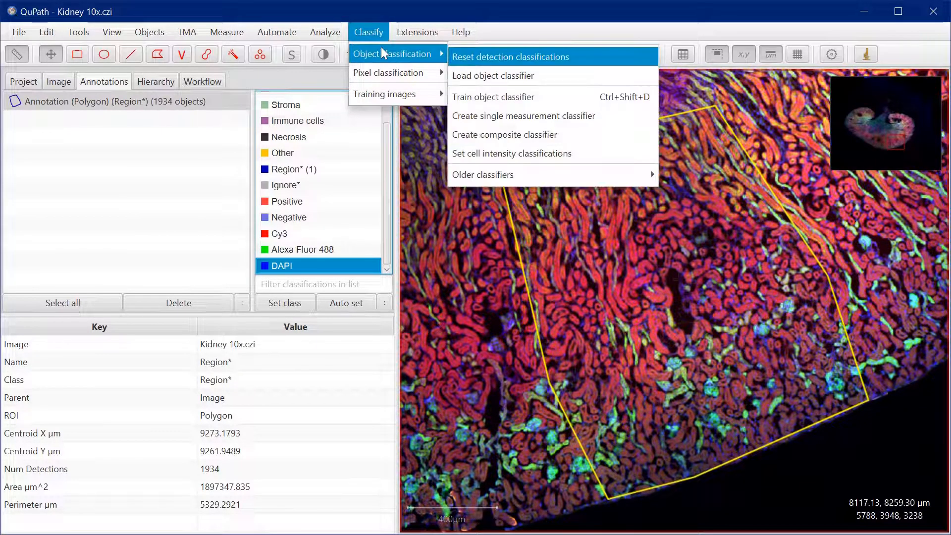
pyautogui.click(529, 139)
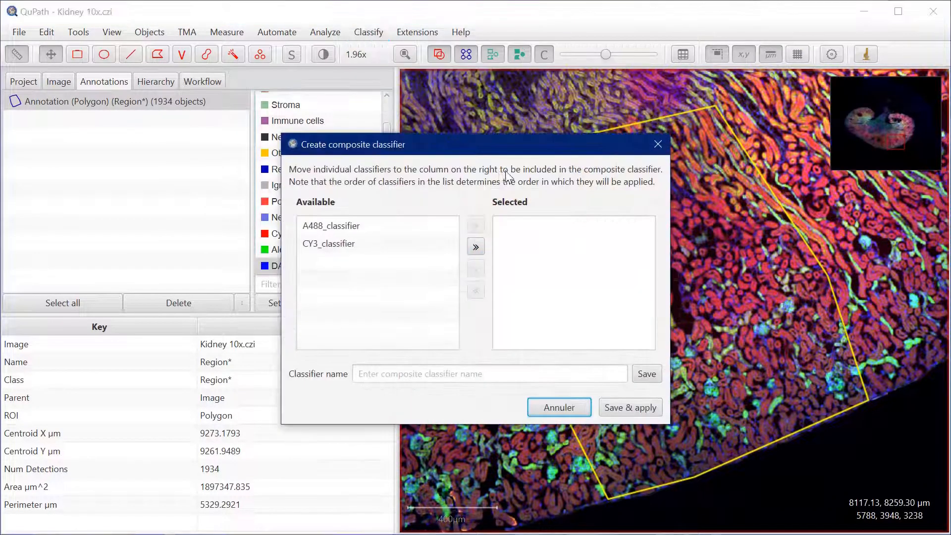
pyautogui.click(335, 227)
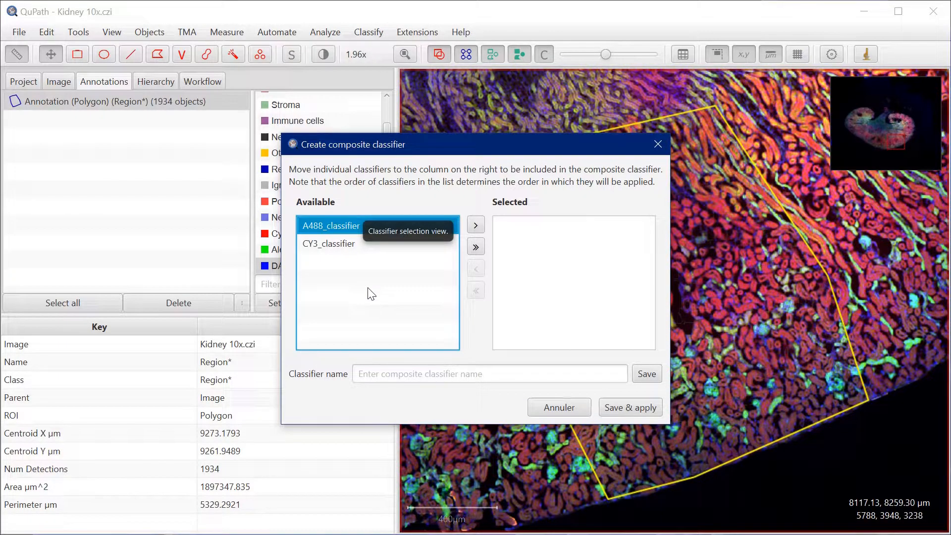
pyautogui.click(327, 245)
pyautogui.click(361, 227)
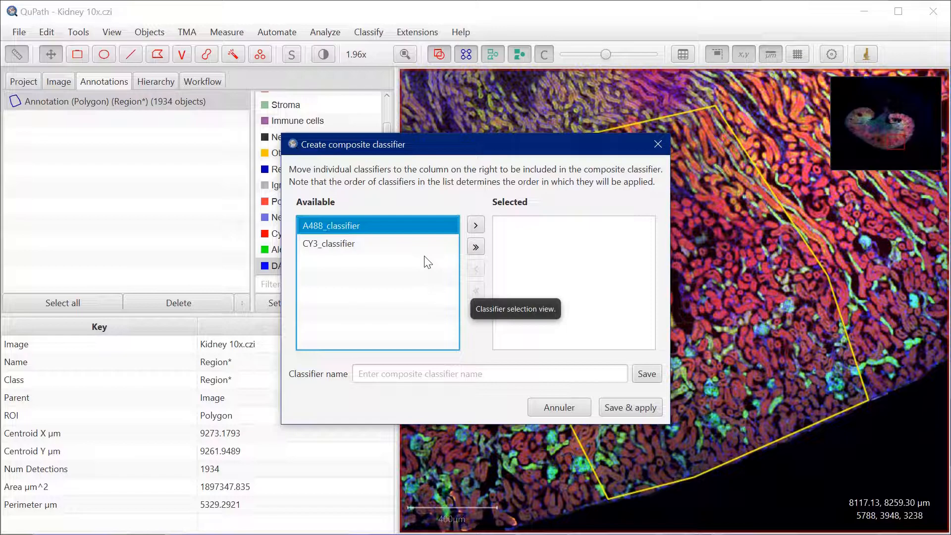
pyautogui.click(476, 226)
pyautogui.click(391, 227)
pyautogui.click(476, 247)
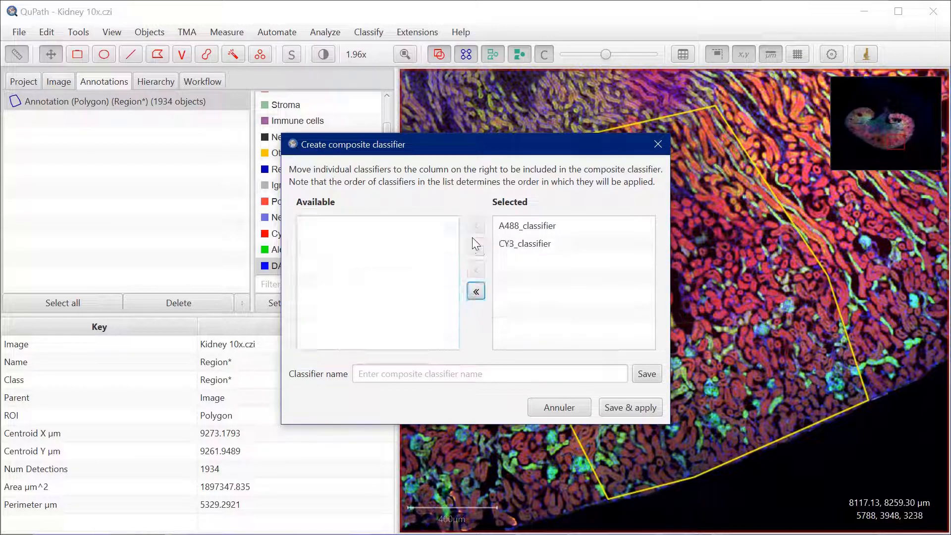
# Name the composite classifier A488_CY3_composite_classifier, then save it and apply it to the superpixels
pyautogui.click(430, 372)
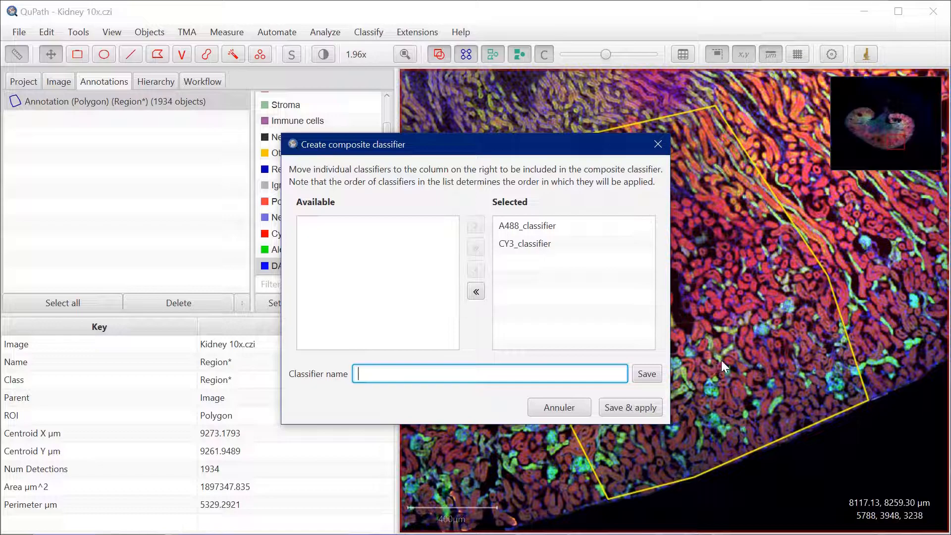
pyautogui.write('A488_CY3_composite_c')
pyautogui.write('lassifier')
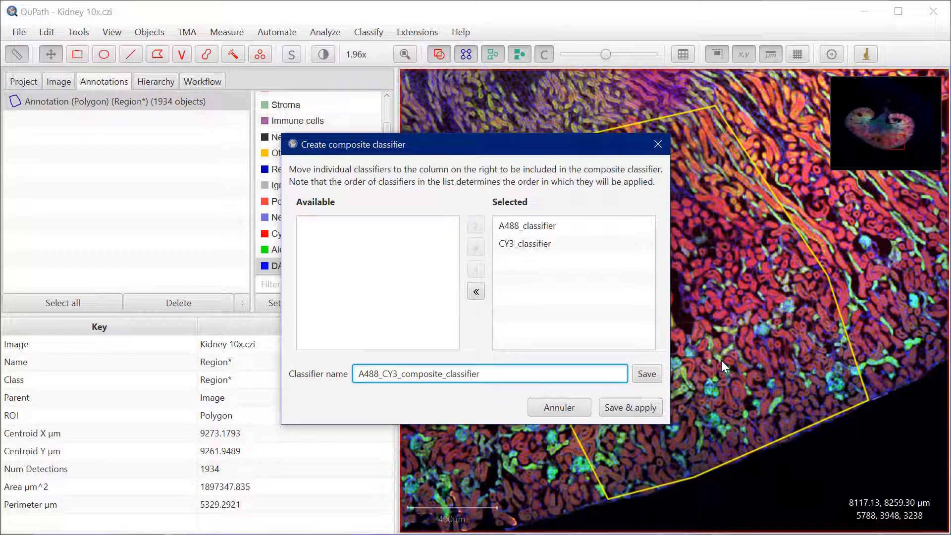
pyautogui.click(625, 409)
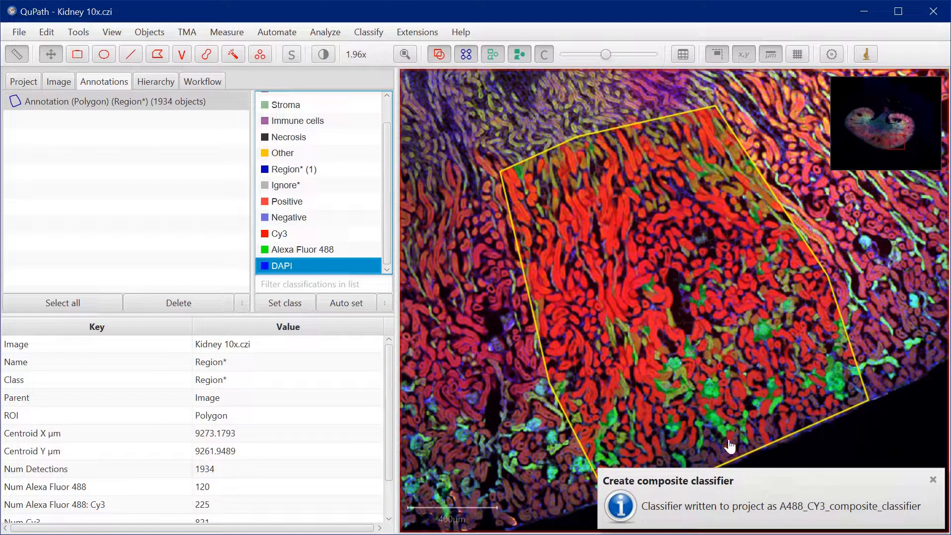
# Examine the classified superpixels up close and inspect the class and measurements of one red superpixel near the dark vessel
pyautogui.scroll(4, 674, 322)
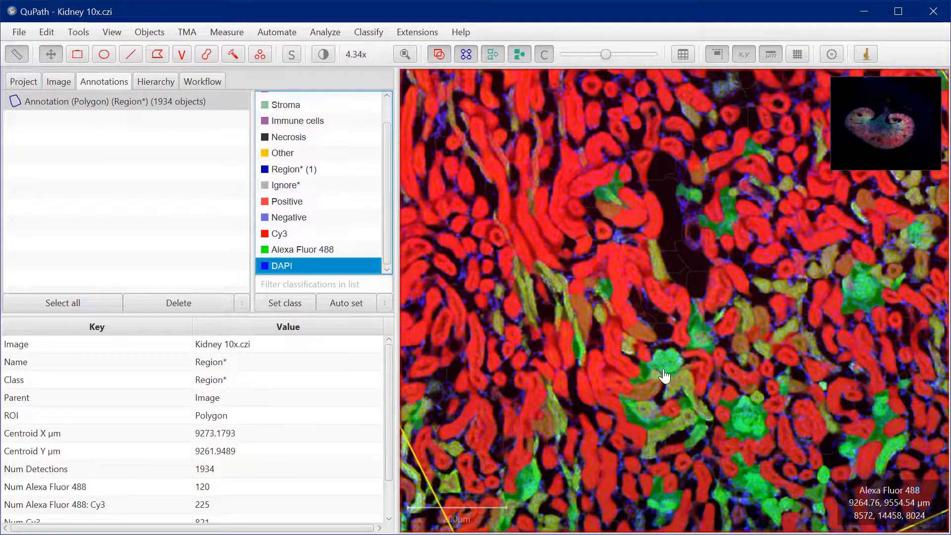
pyautogui.scroll(-1, 638, 321)
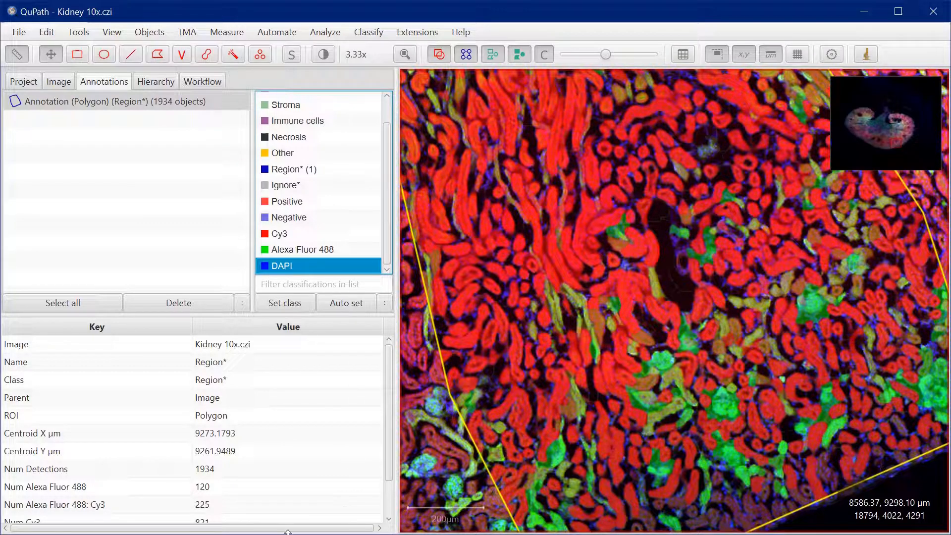
pyautogui.moveTo(288, 533); pyautogui.dragTo(288, 534)
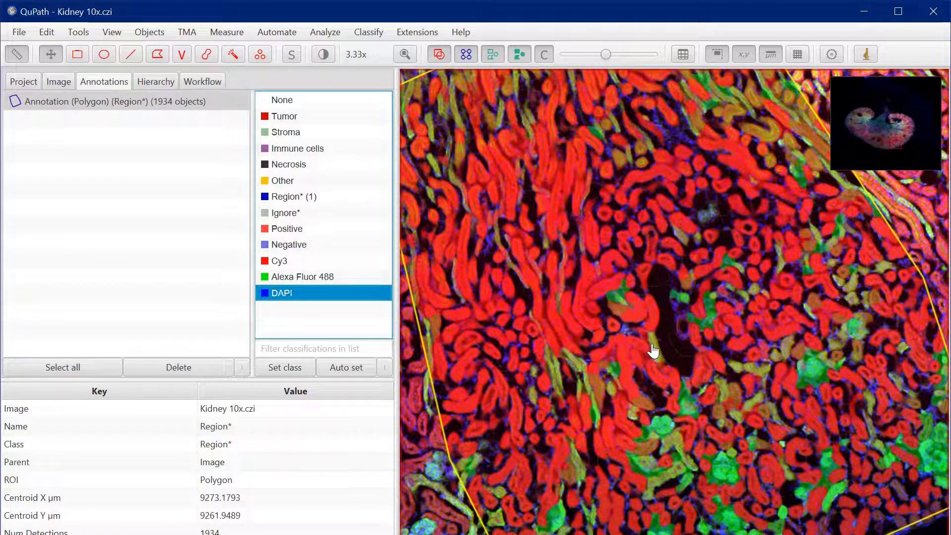
pyautogui.moveTo(499, 534); pyautogui.dragTo(499, 534)
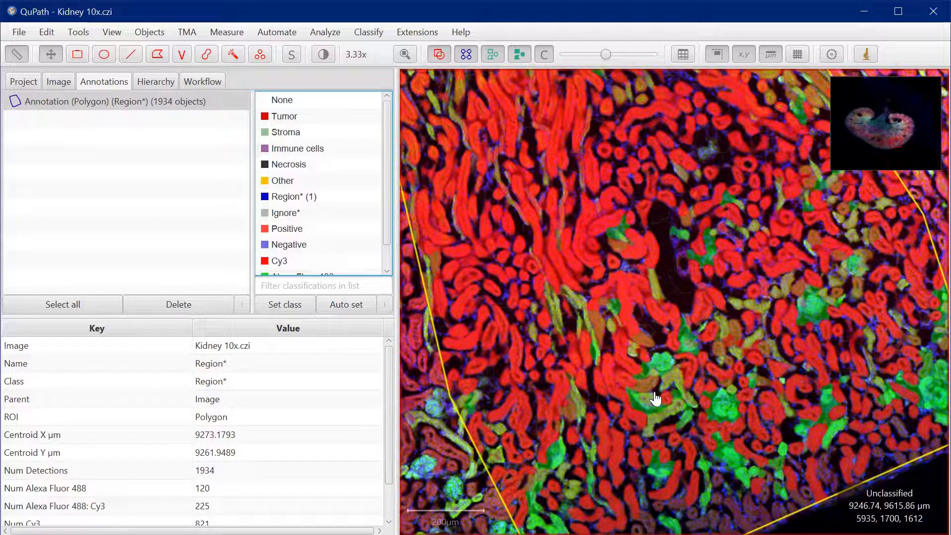
pyautogui.click(626, 302)
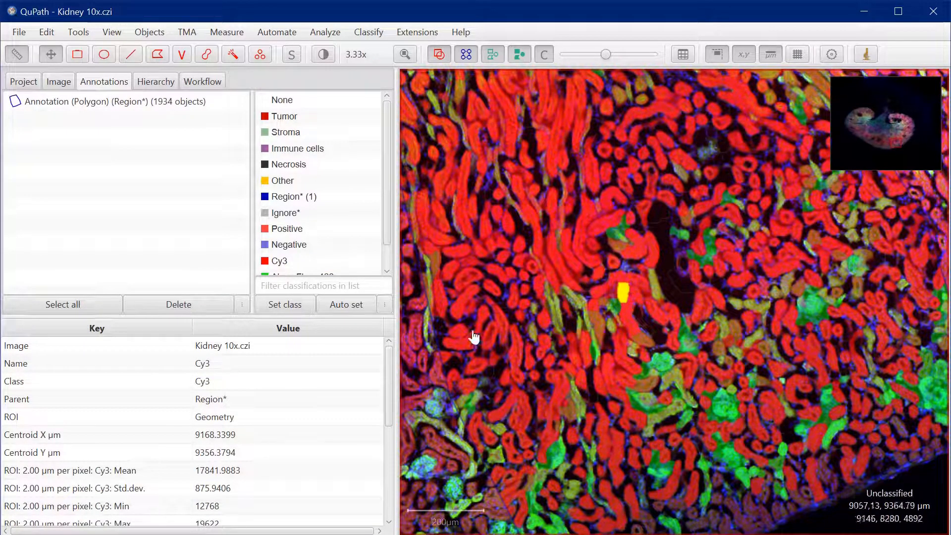
pyautogui.moveTo(389, 360)
pyautogui.mouseDown()
pyautogui.moveTo(385, 397)
pyautogui.moveTo(385, 355)
pyautogui.mouseUp()
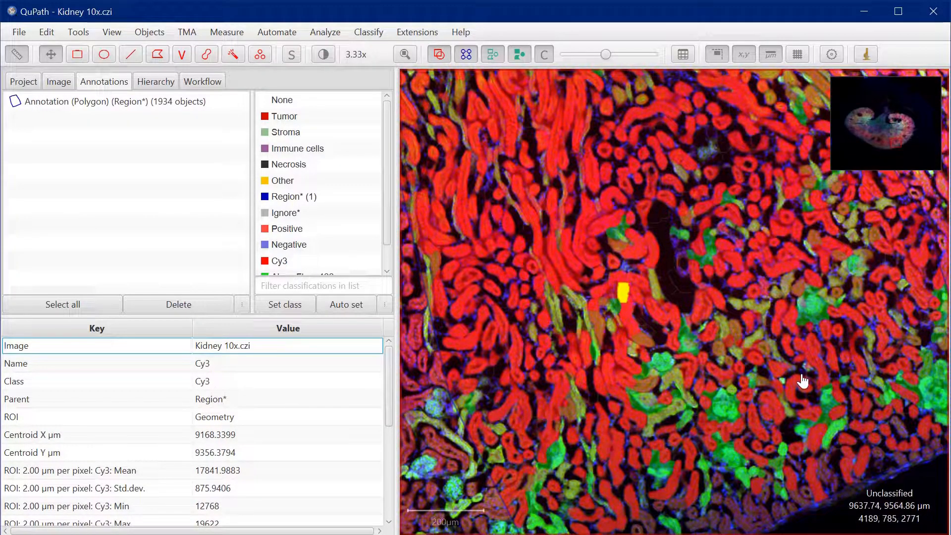
# Inspect the classes of a green and an olive superpixel, raising the overlay opacity to maximum
pyautogui.click(723, 408)
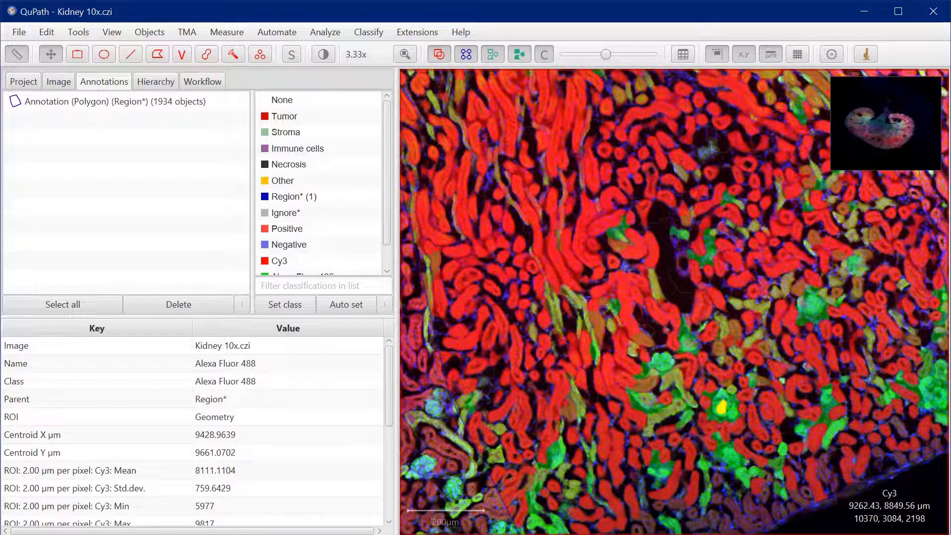
pyautogui.moveTo(609, 55); pyautogui.dragTo(663, 56)
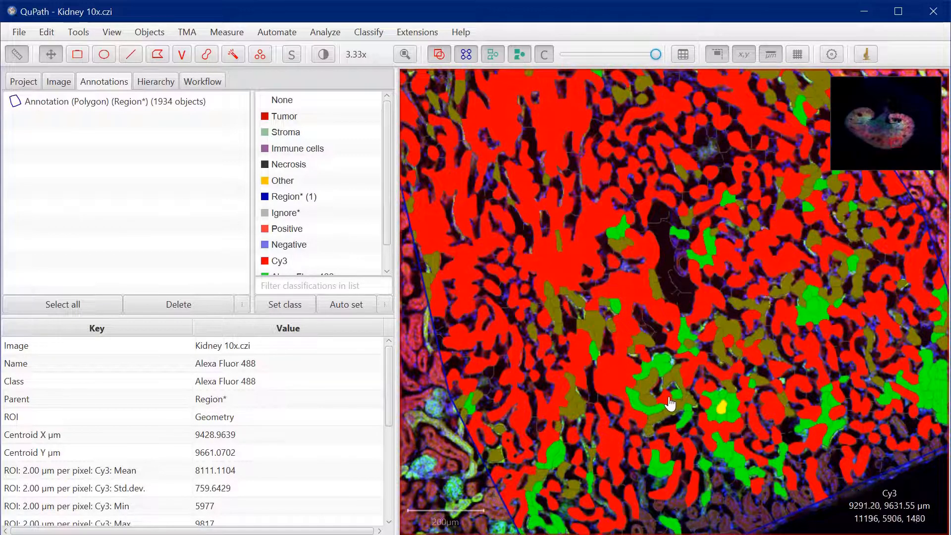
pyautogui.click(675, 378)
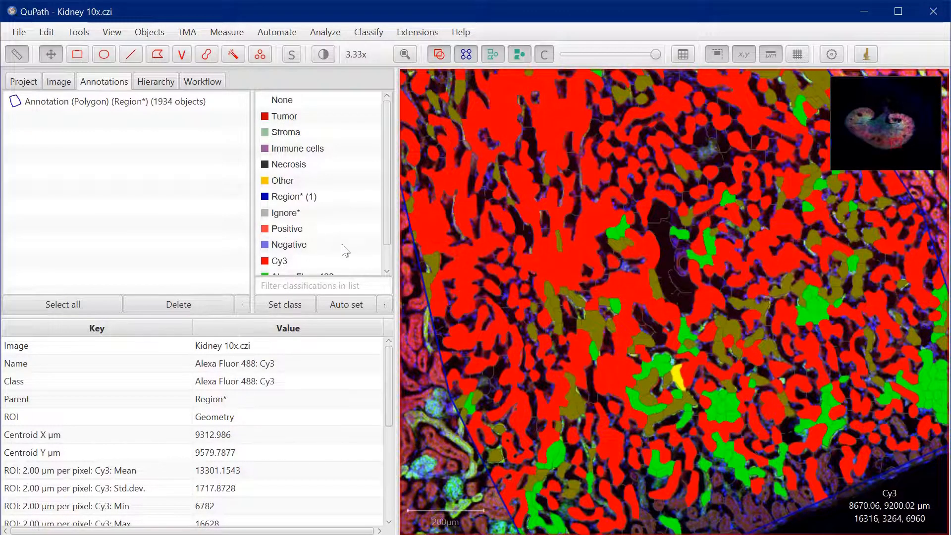
# Populate the class list from existing objects with all classes including sub-classes, keeping the existing available classes
pyautogui.moveTo(387, 220); pyautogui.dragTo(388, 260)
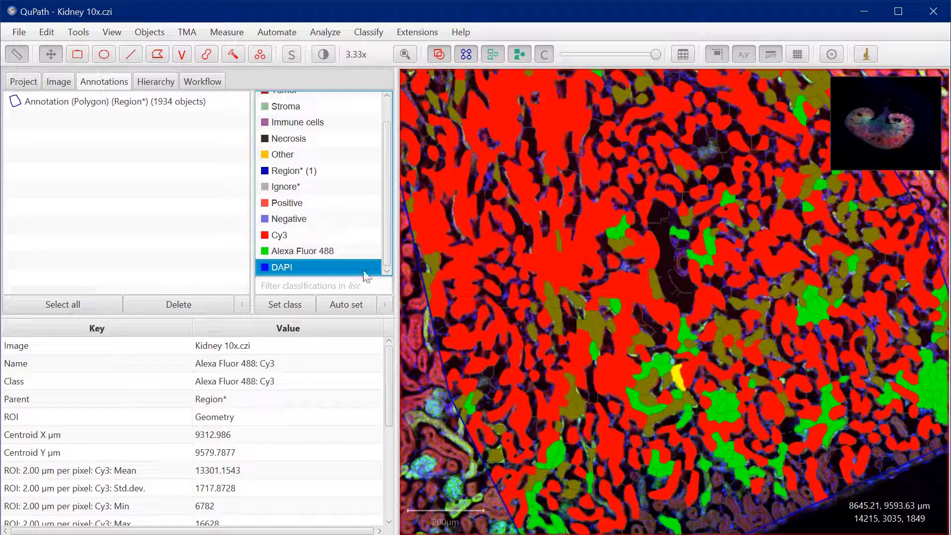
pyautogui.click(385, 305)
pyautogui.moveTo(447, 328)
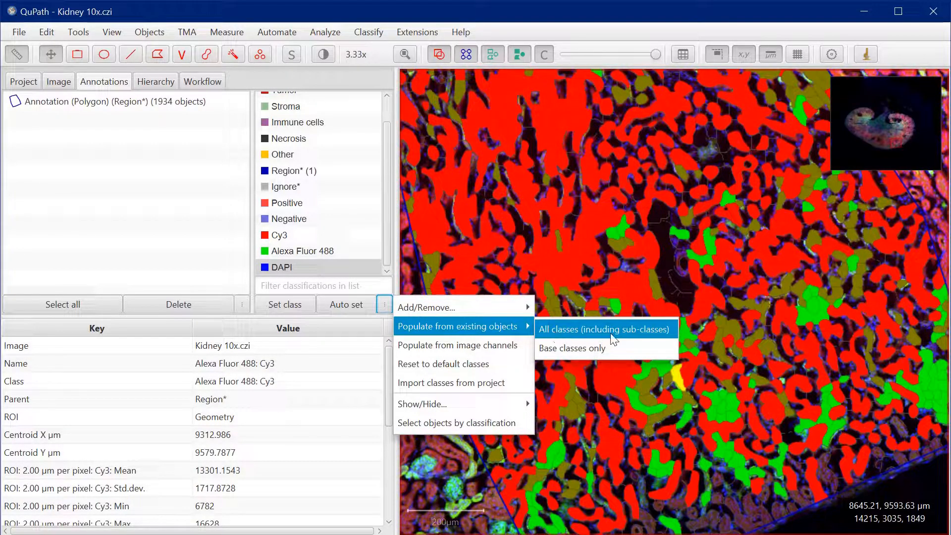
pyautogui.click(622, 330)
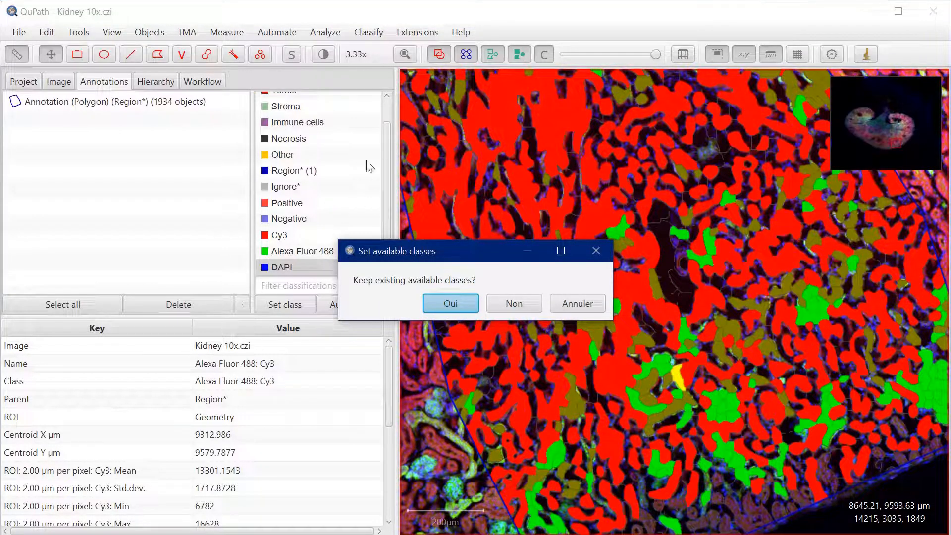
pyautogui.click(460, 302)
pyautogui.moveTo(388, 228); pyautogui.dragTo(385, 266)
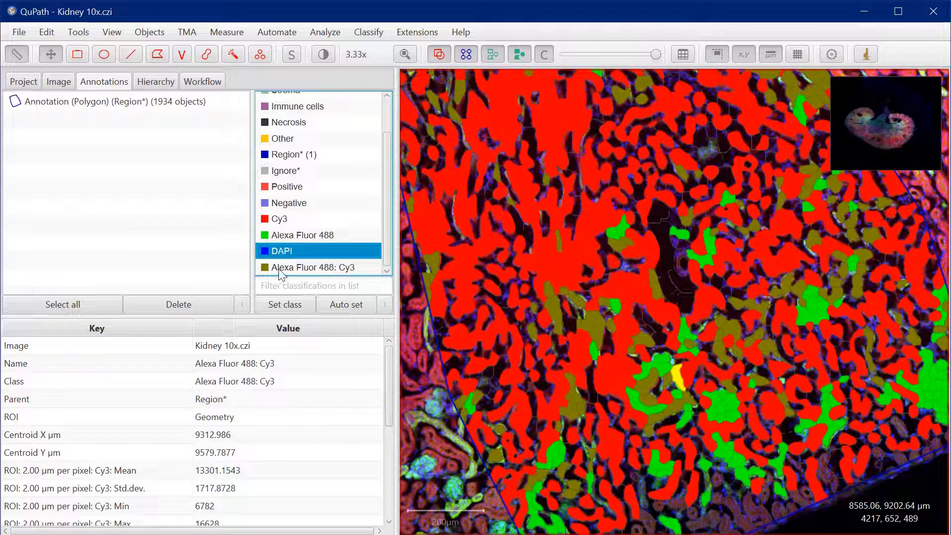
# Change the colour of the combined Alexa Fluor 488: Cy3 class to yellow
pyautogui.click(307, 268)
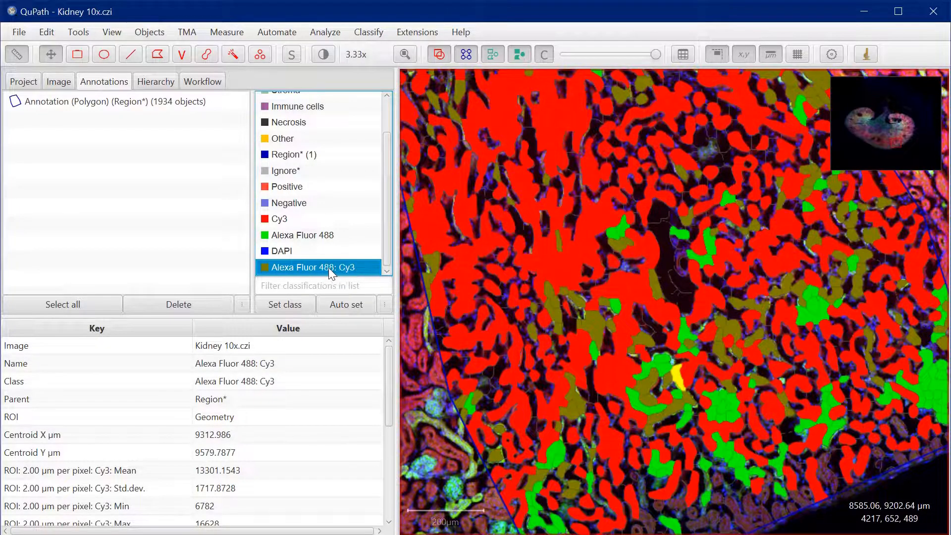
pyautogui.doubleClick(313, 267)
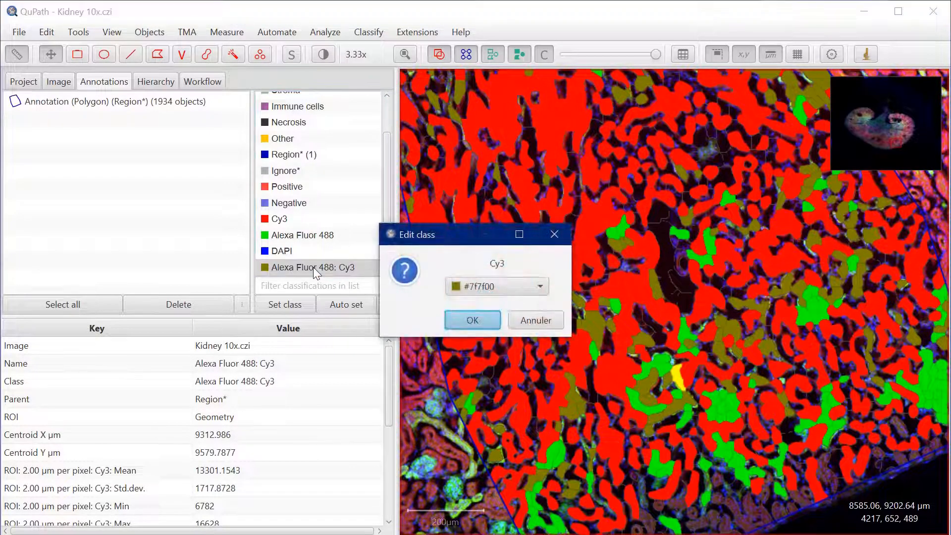
pyautogui.click(497, 286)
pyautogui.click(561, 308)
pyautogui.click(473, 320)
# Examine the recoloured superpixels, then select the polygon annotation and review its detection counts for each class
pyautogui.scroll(-3, 648, 275)
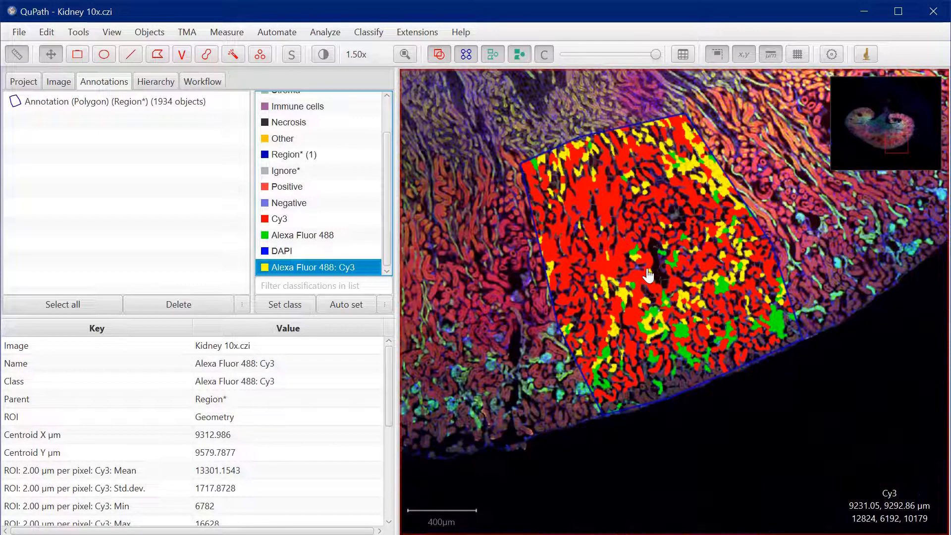
pyautogui.scroll(3, 649, 274)
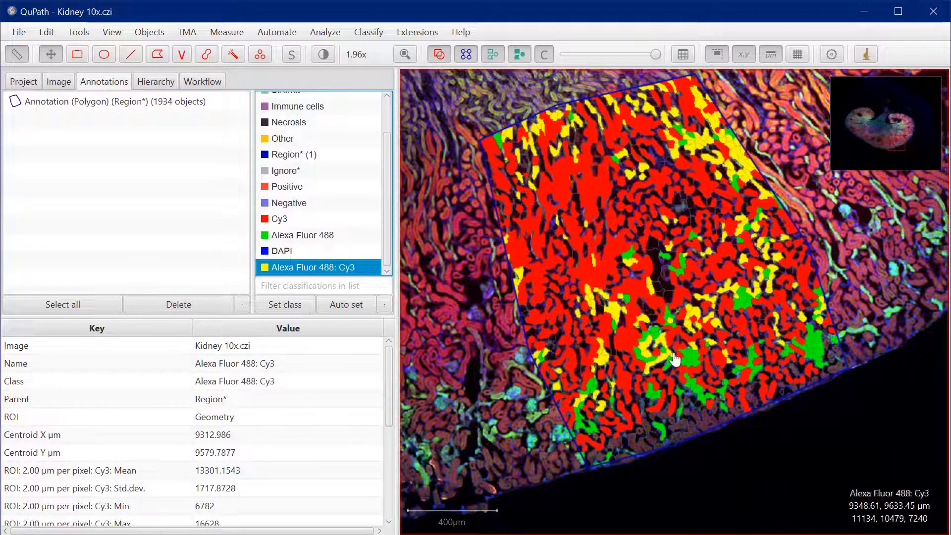
pyautogui.scroll(3, 608, 281)
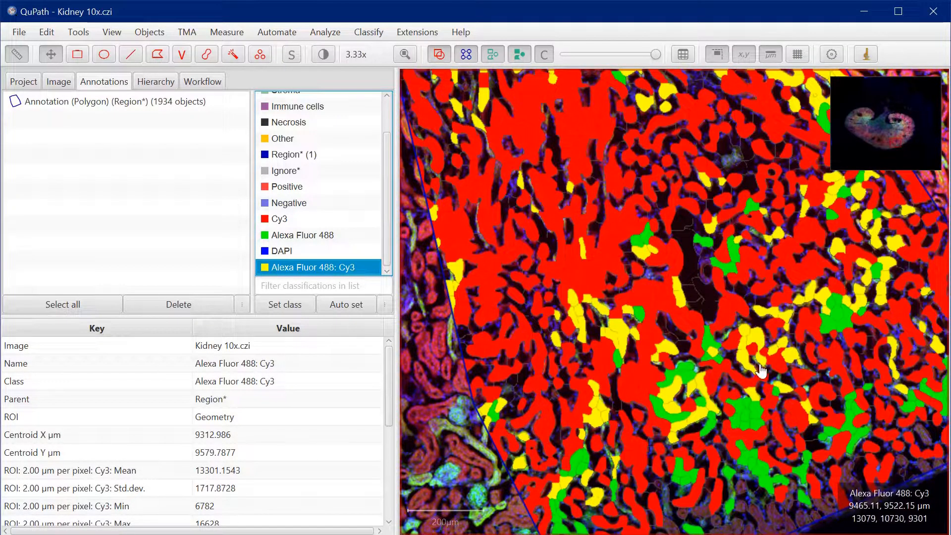
pyautogui.scroll(-2, 762, 371)
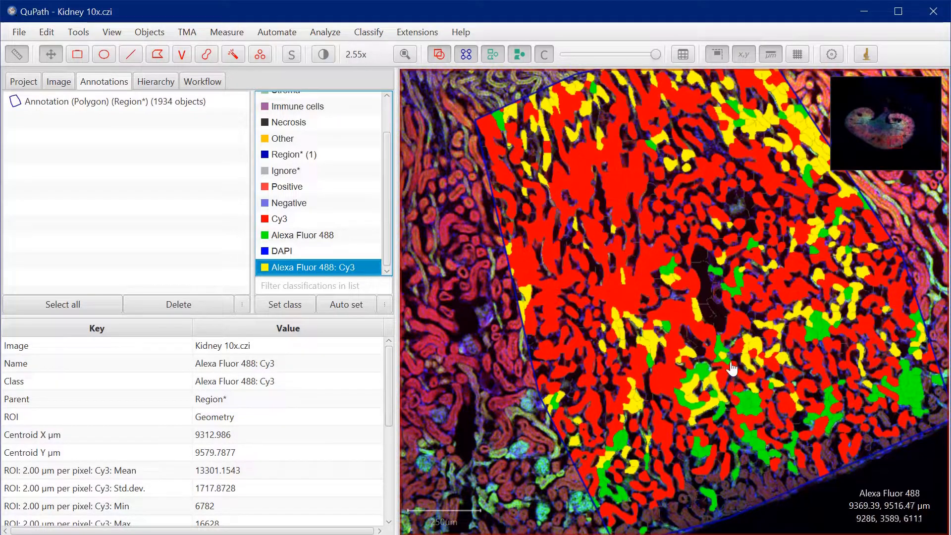
pyautogui.scroll(2, 732, 368)
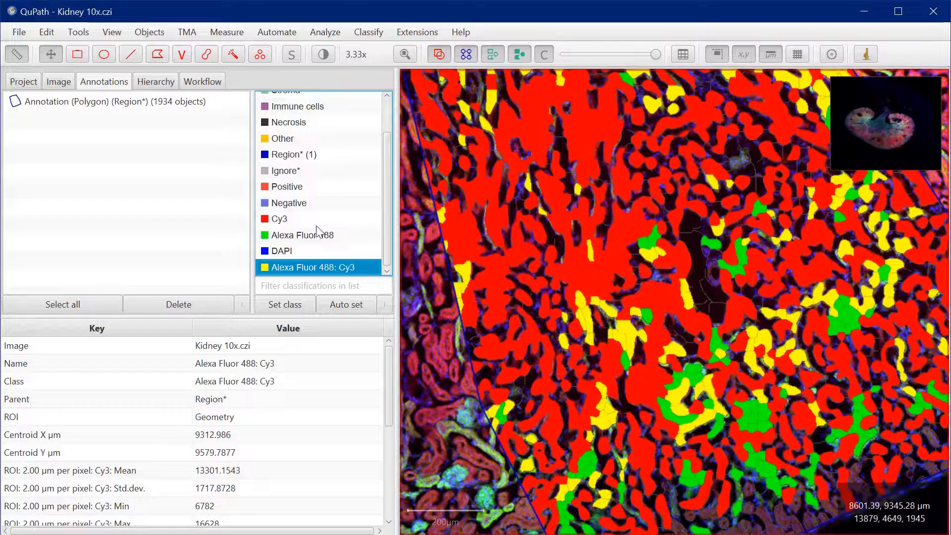
pyautogui.click(56, 104)
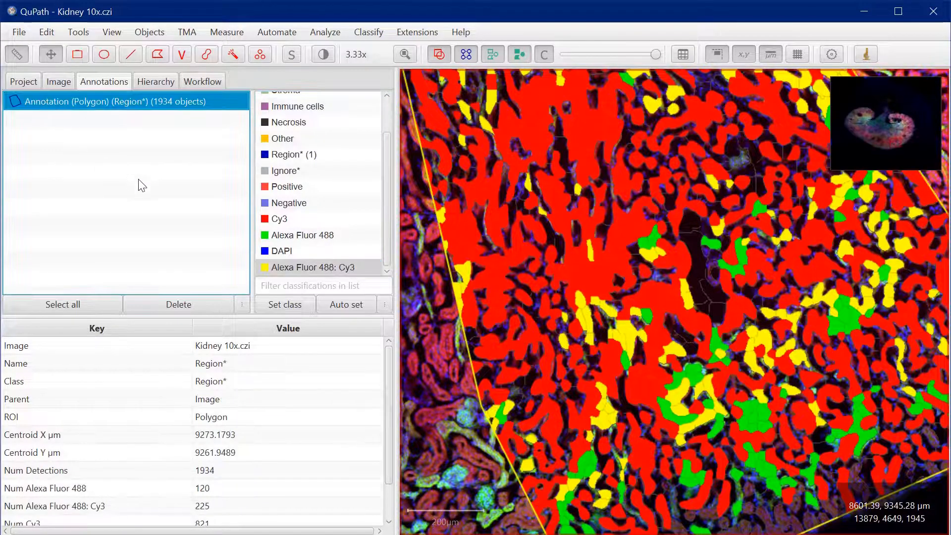
pyautogui.moveTo(385, 400); pyautogui.dragTo(384, 472)
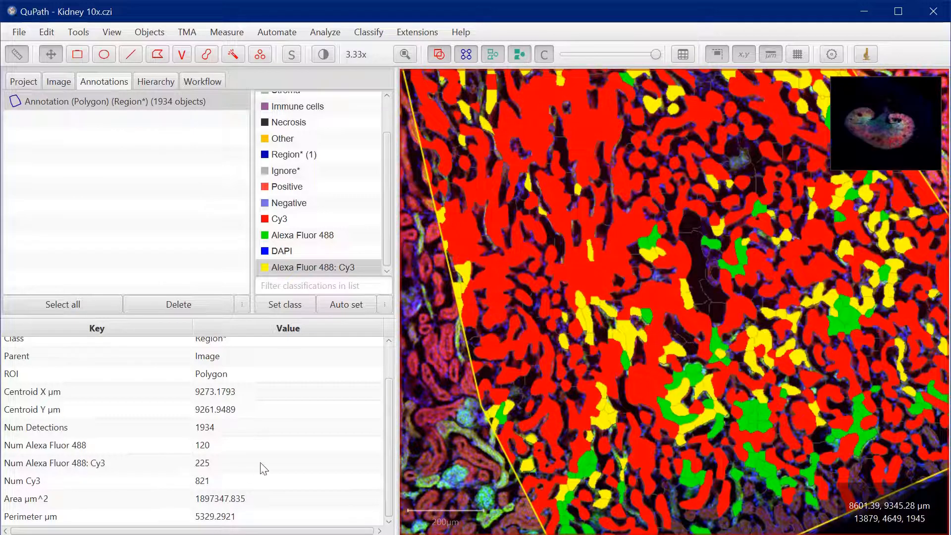
# Draw a rectangle annotation of about 404,000 µm² in the striped tissue just above the polygon region
pyautogui.scroll(-5, 568, 333)
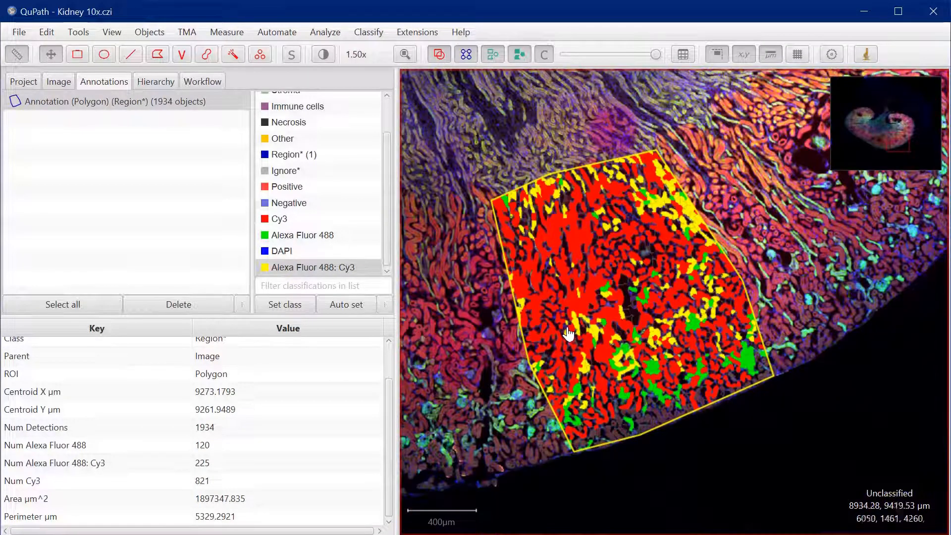
pyautogui.scroll(-2, 568, 334)
pyautogui.moveTo(502, 192); pyautogui.dragTo(615, 305)
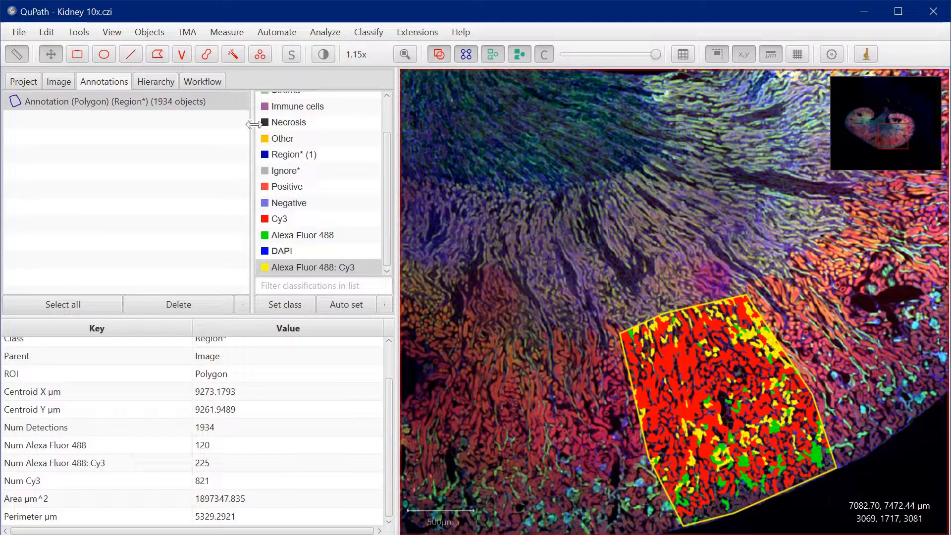
pyautogui.click(79, 54)
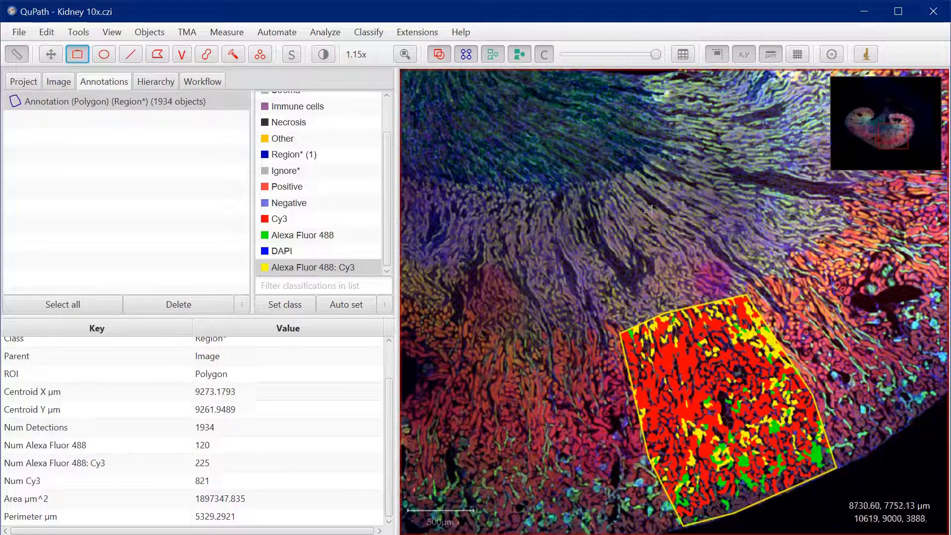
pyautogui.moveTo(622, 198)
pyautogui.mouseDown()
pyautogui.moveTo(706, 259)
pyautogui.moveTo(694, 291)
pyautogui.mouseUp()
pyautogui.scroll(3, 675, 255)
pyautogui.scroll(3, 610, 168)
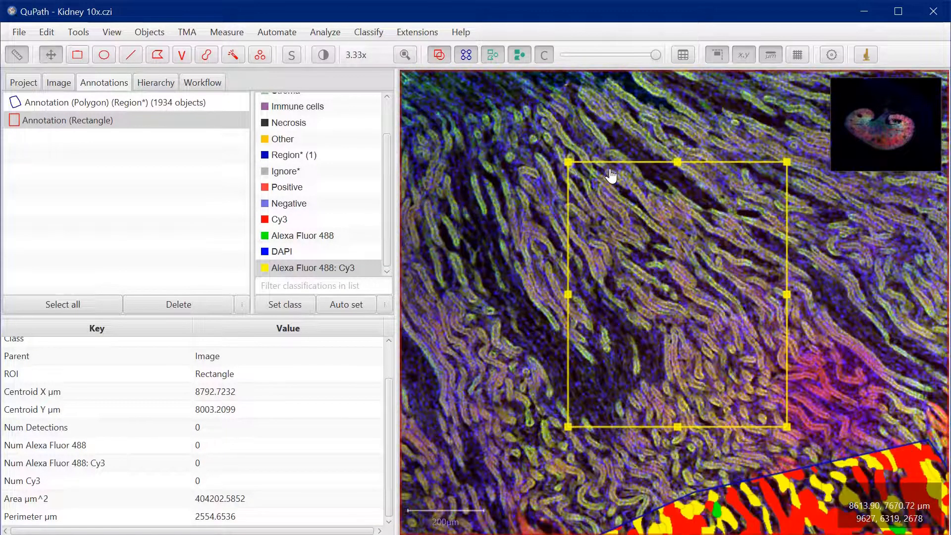
# Run the create_superpixels.groovy script on the selected rectangle annotation, then close the script editor
pyautogui.click(326, 34)
pyautogui.moveTo(277, 31)
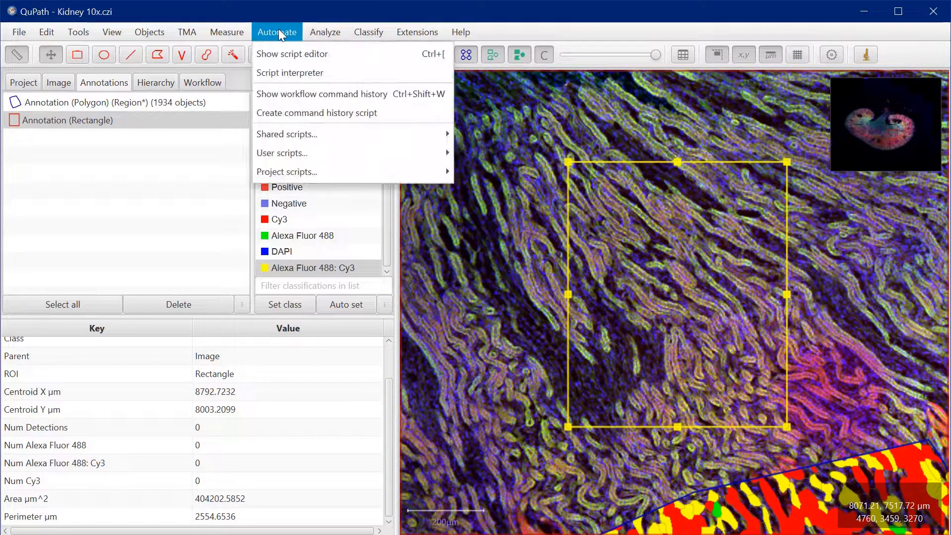
pyautogui.click(297, 53)
pyautogui.moveTo(572, 177); pyautogui.dragTo(125, 139)
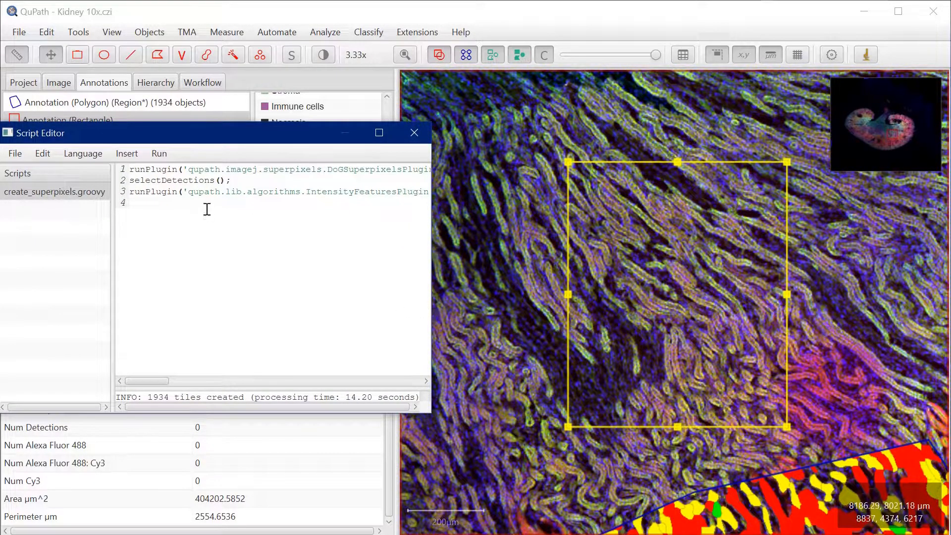
pyautogui.click(159, 154)
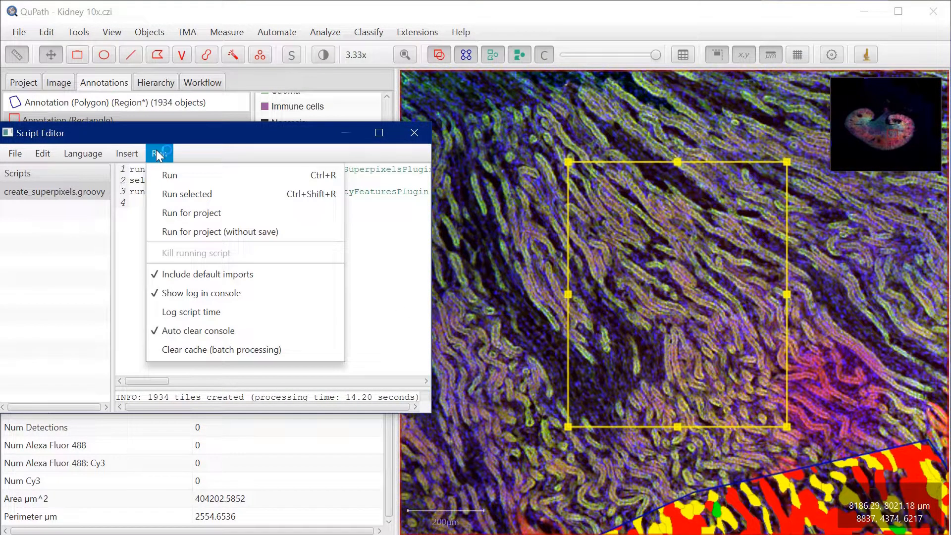
pyautogui.click(167, 176)
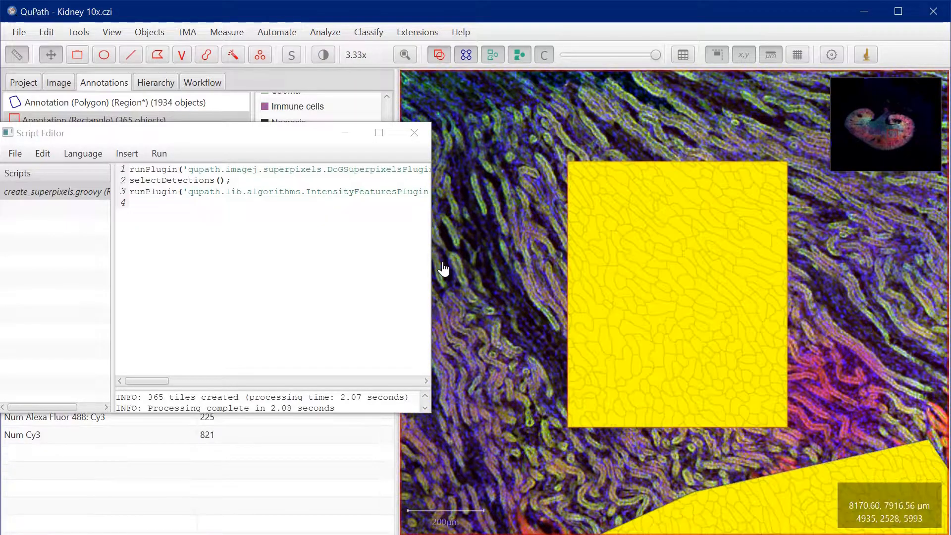
pyautogui.click(414, 133)
# Load the saved A488_CY3_composite_classifier and apply it to the detections, dismissing the notification and the classifier dialog
pyautogui.click(382, 32)
pyautogui.moveTo(391, 58)
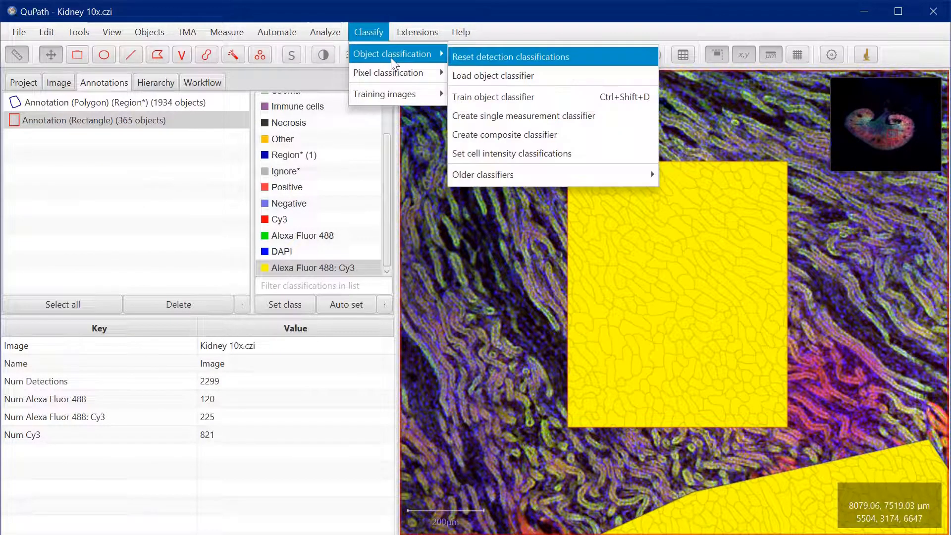
pyautogui.click(479, 76)
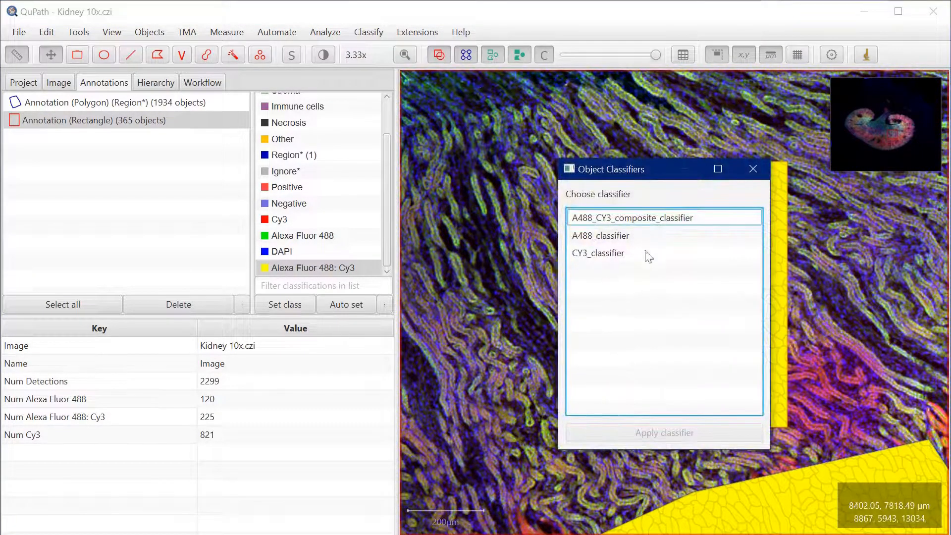
pyautogui.click(634, 217)
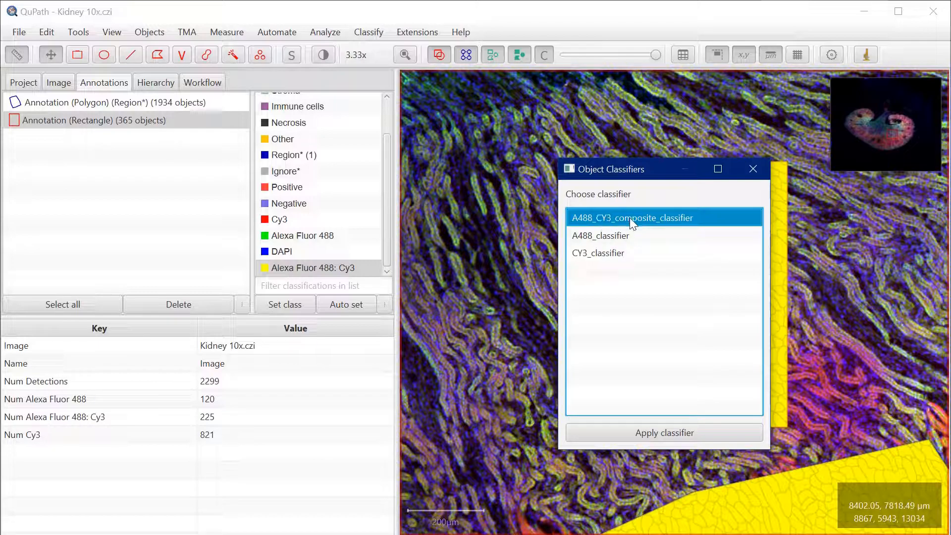
pyautogui.click(669, 432)
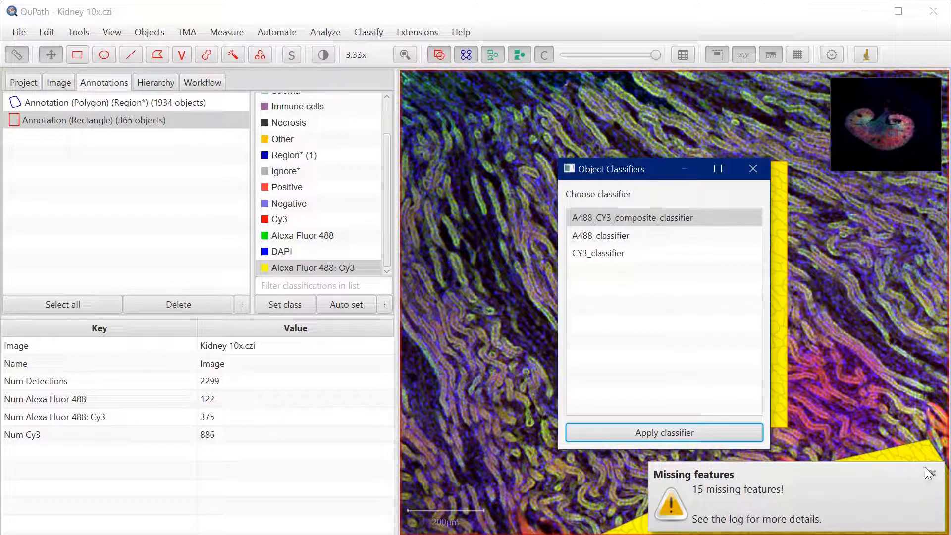
pyautogui.click(934, 476)
pyautogui.click(753, 169)
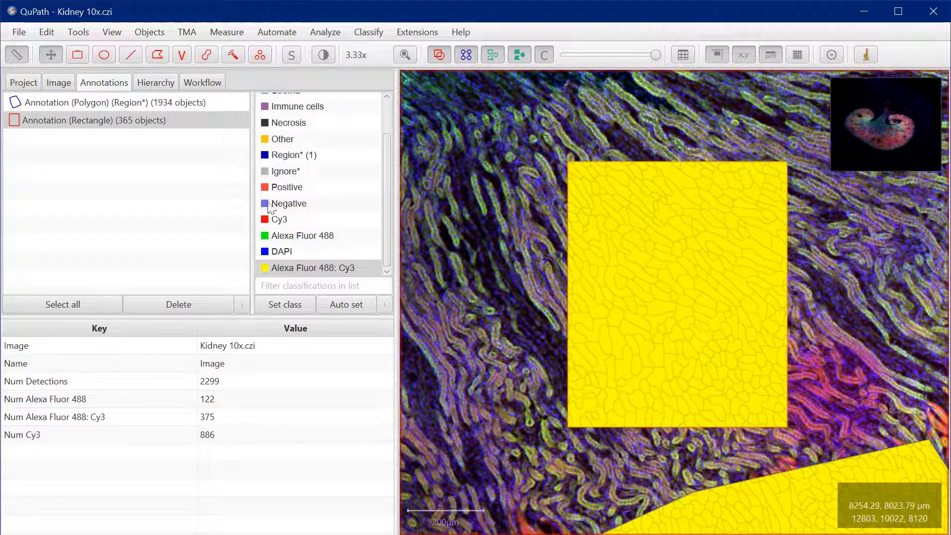
# Examine the classified superpixels in the rectangle and inspect the measurements of an unclassified superpixel and a green one
pyautogui.click(386, 267)
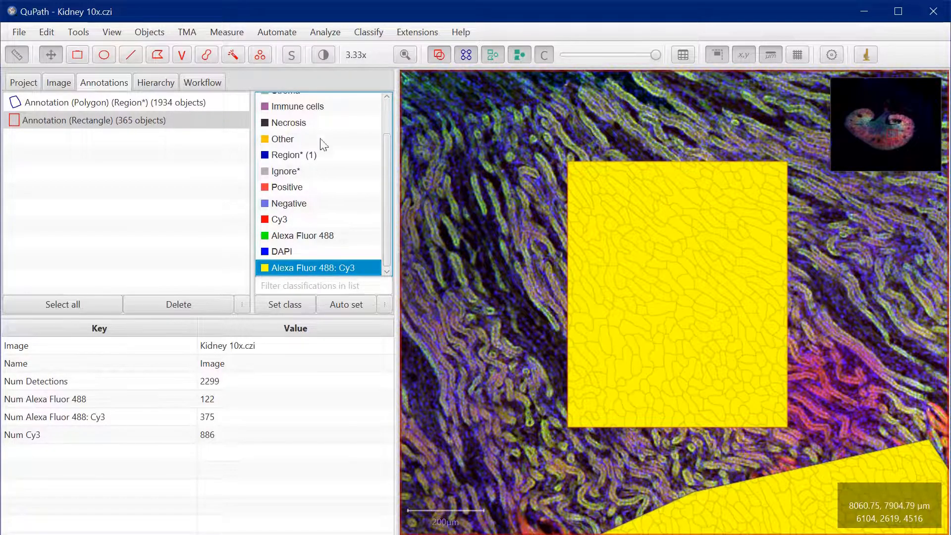
pyautogui.scroll(2, 385, 206)
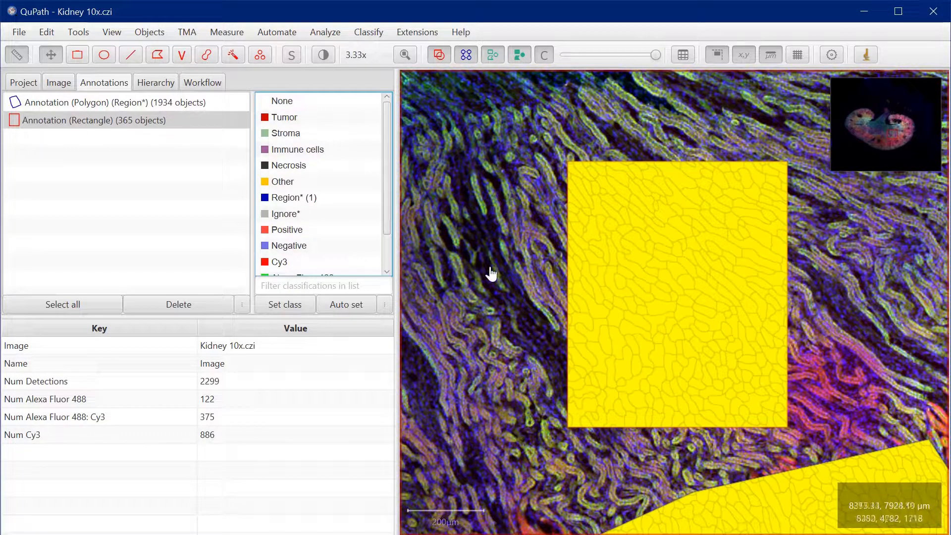
pyautogui.click(647, 240)
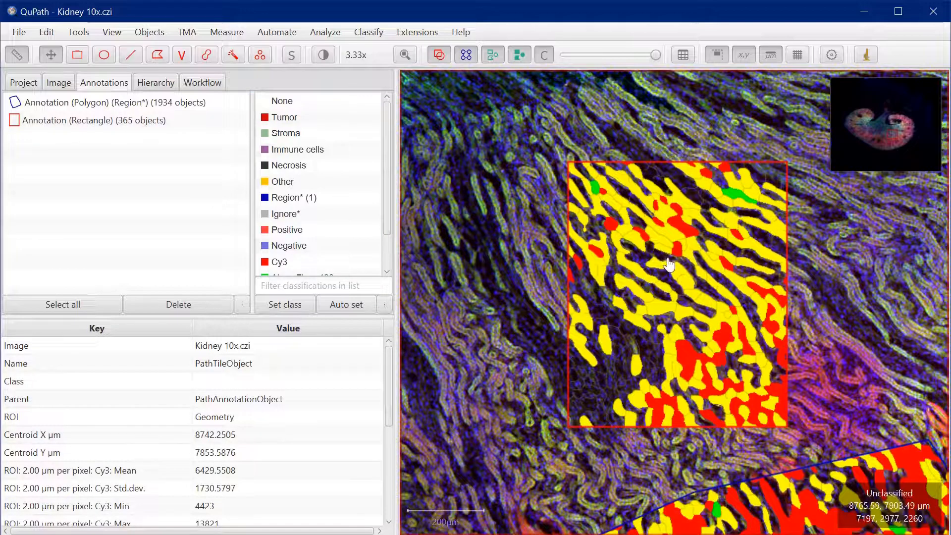
pyautogui.scroll(-3, 671, 400)
pyautogui.scroll(-2, 585, 254)
pyautogui.scroll(3, 610, 325)
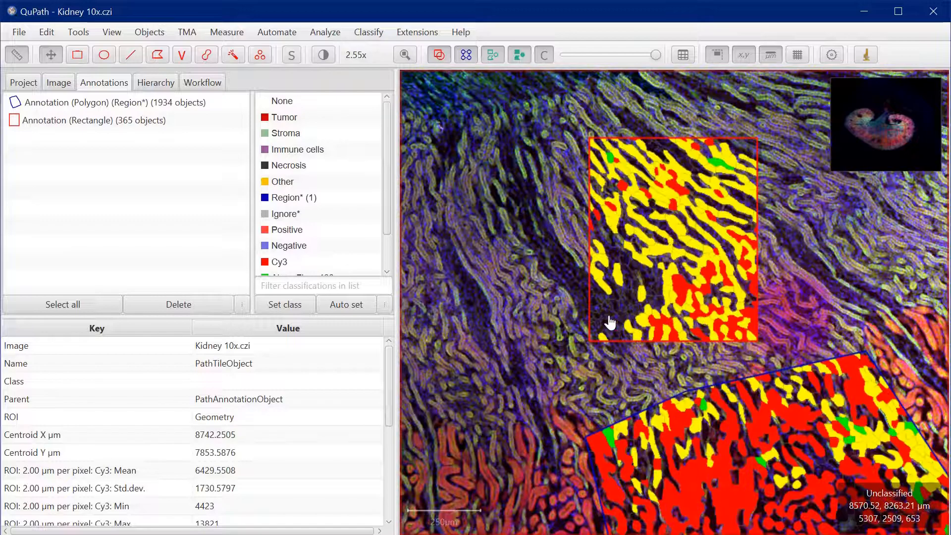
pyautogui.moveTo(388, 385); pyautogui.dragTo(398, 421)
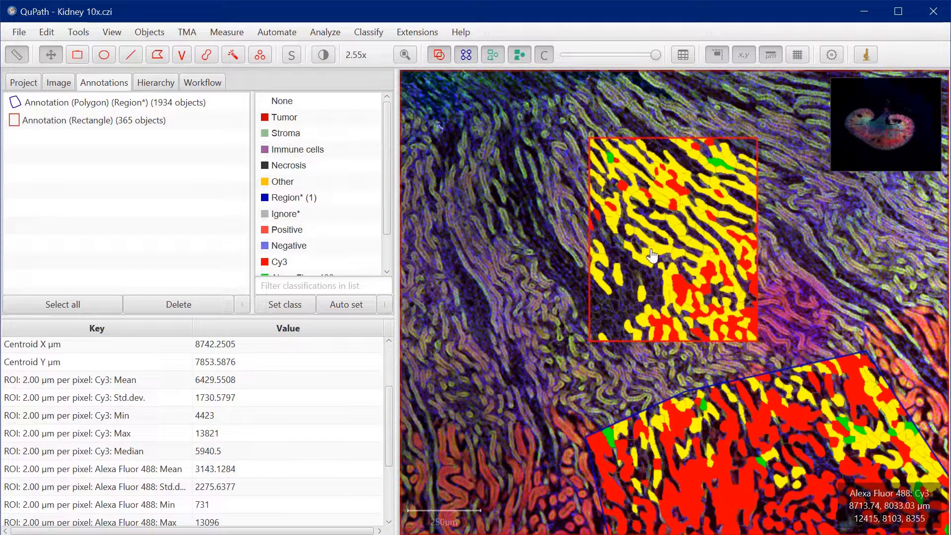
pyautogui.click(720, 169)
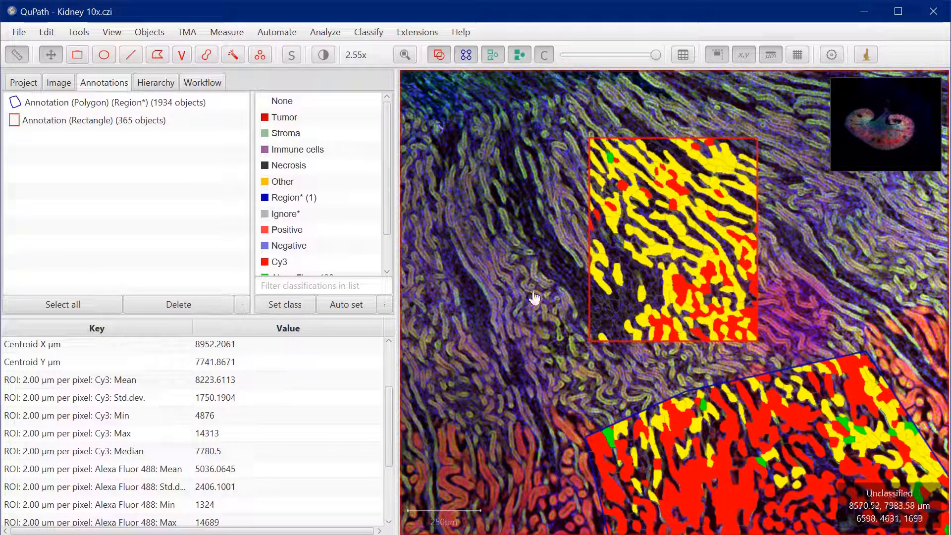
# Inspect the class and measurements of a red and a yellow superpixel in the rectangle, then view both classified regions together
pyautogui.moveTo(389, 407); pyautogui.dragTo(382, 340)
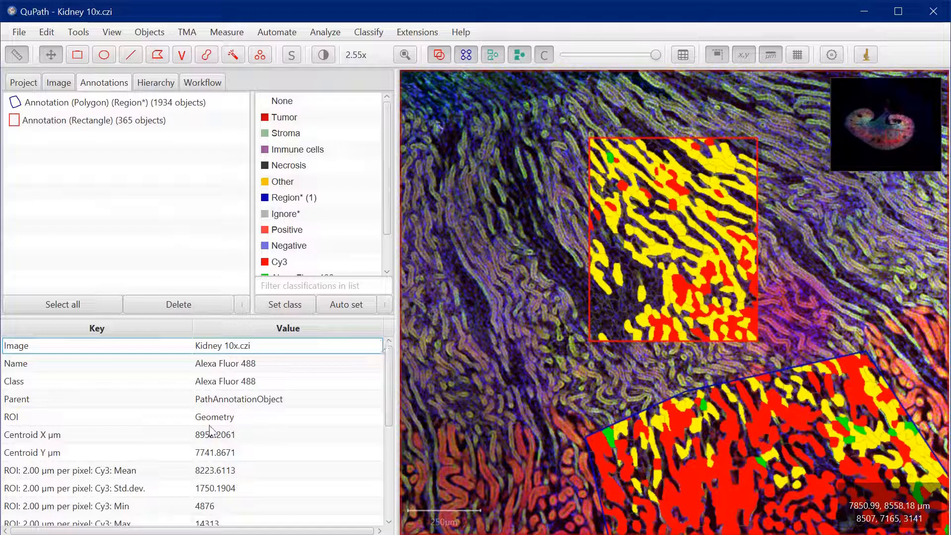
pyautogui.click(673, 193)
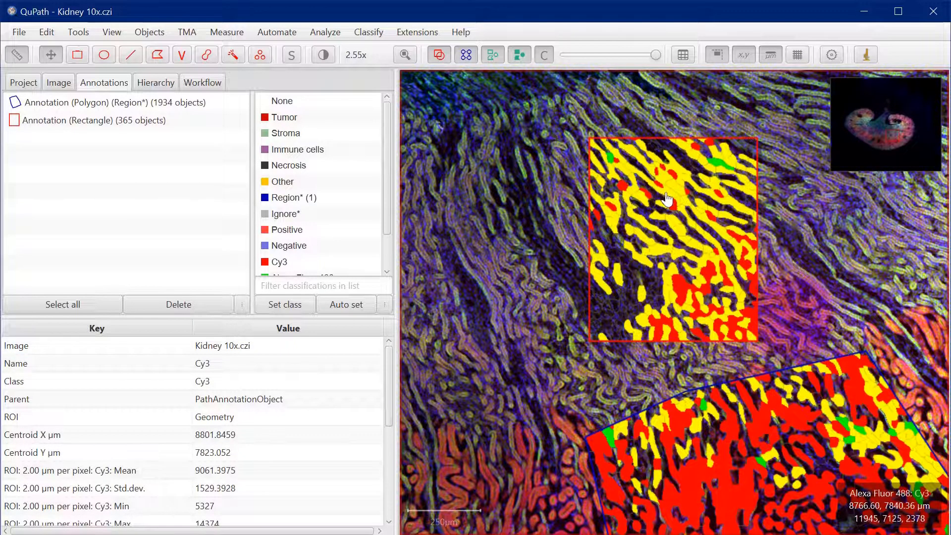
pyautogui.click(664, 200)
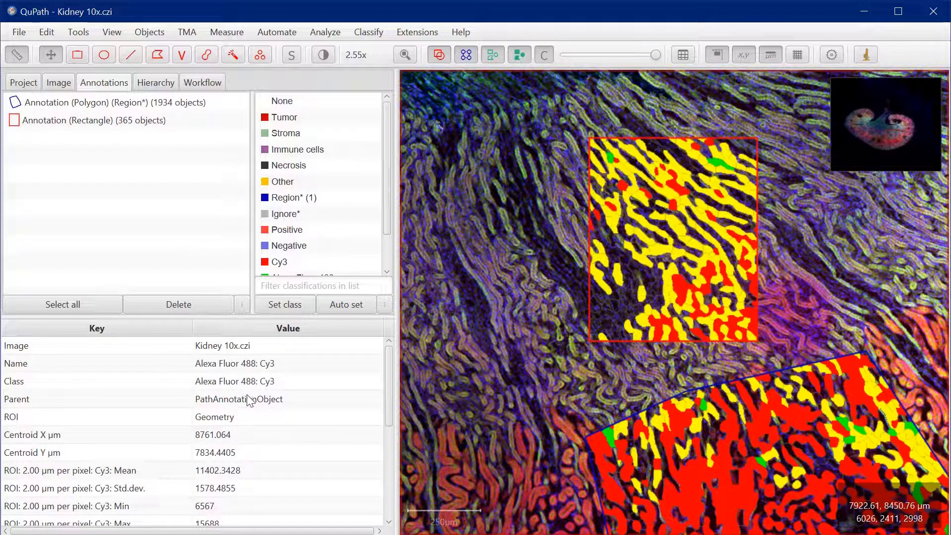
pyautogui.scroll(-5, 706, 353)
pyautogui.moveTo(672, 390); pyautogui.dragTo(583, 314)
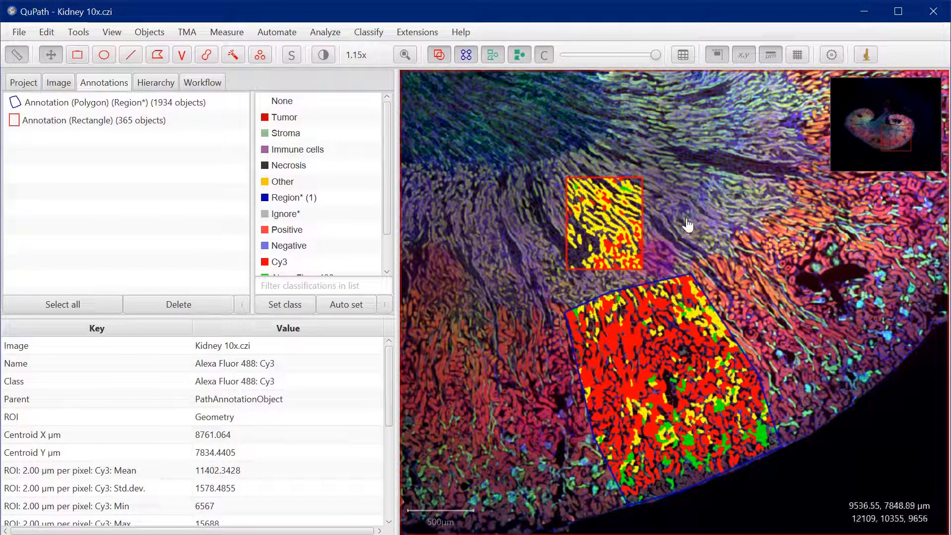
pyautogui.moveTo(709, 199); pyautogui.dragTo(656, 252)
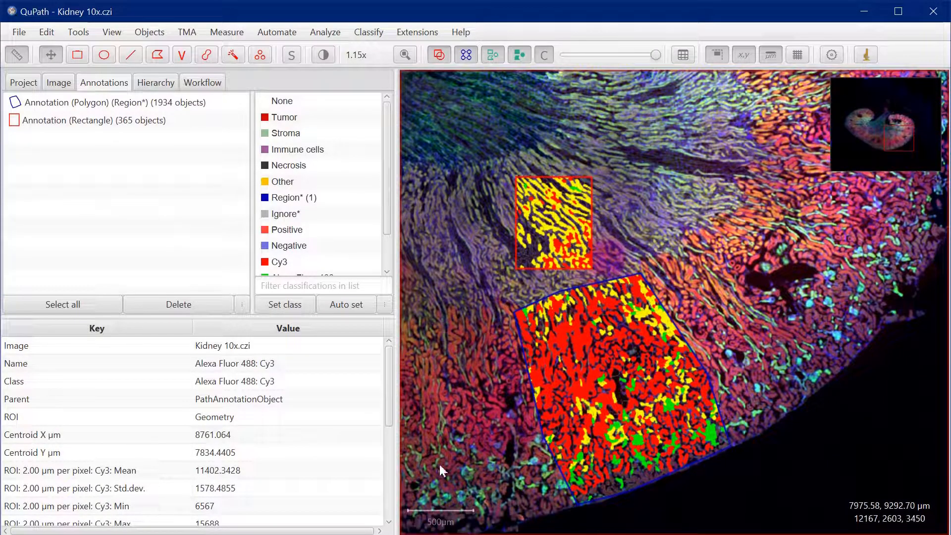
pyautogui.moveTo(388, 391); pyautogui.dragTo(393, 359)
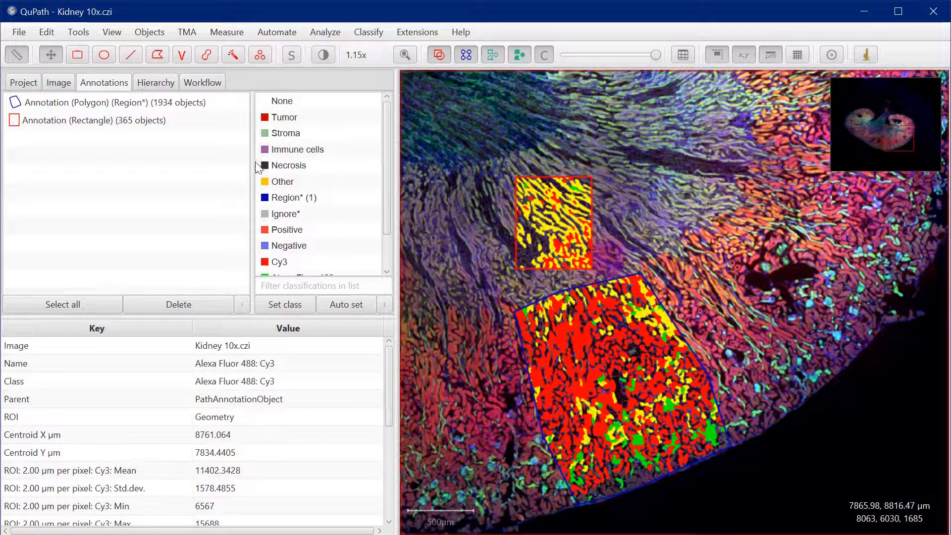
# Open the detection measurements table for the image, widen it to show more columns, and sort it by Class in descending order
pyautogui.click(217, 33)
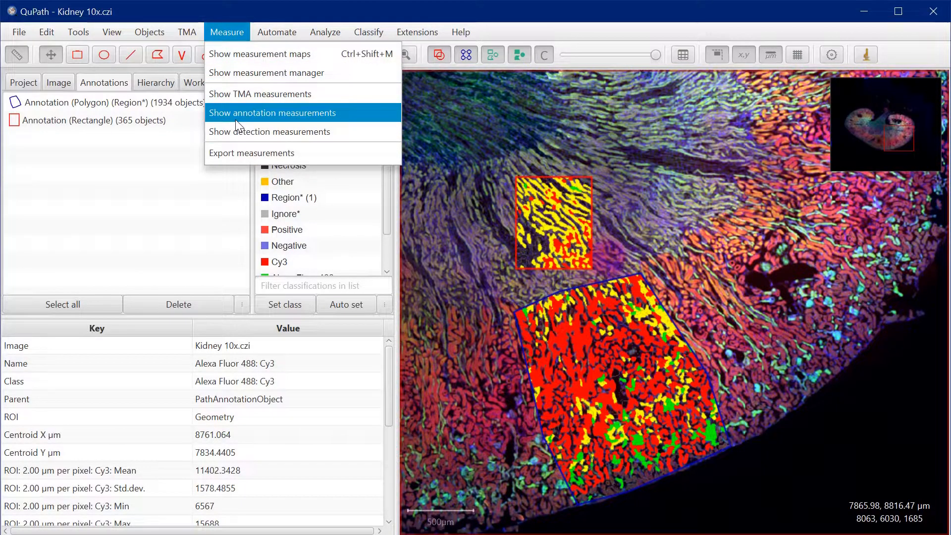
pyautogui.click(240, 133)
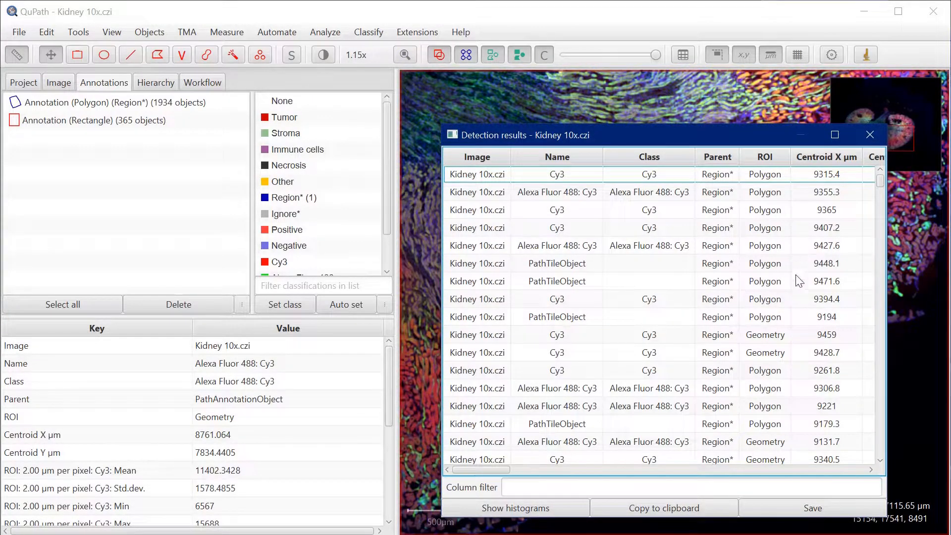
pyautogui.moveTo(704, 139); pyautogui.dragTo(584, 102)
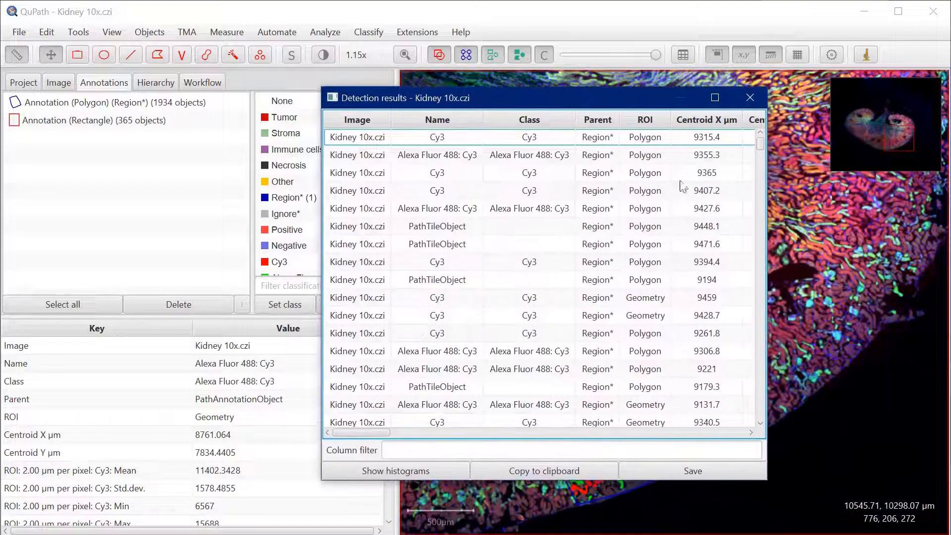
pyautogui.moveTo(768, 210); pyautogui.dragTo(877, 213)
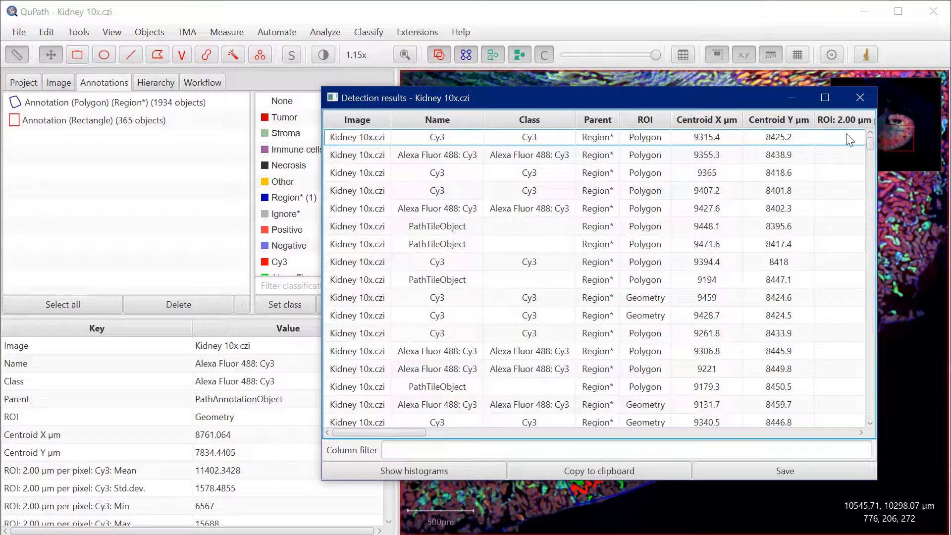
pyautogui.click(540, 121)
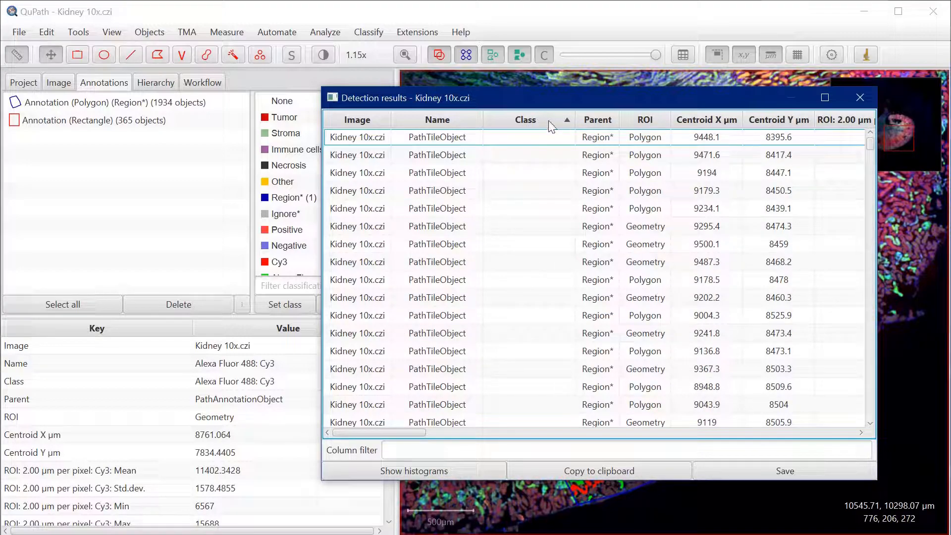
pyautogui.click(566, 121)
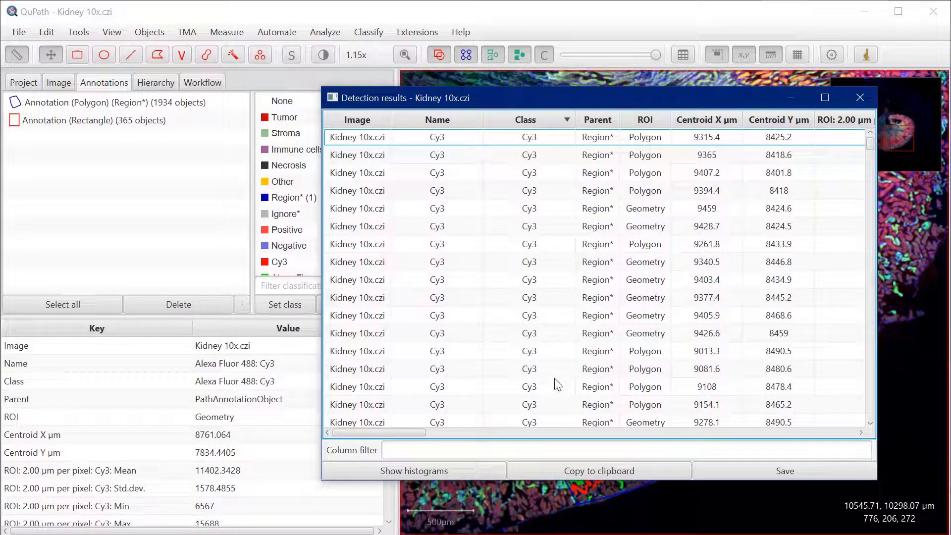
# Examine the Alexa Fluor 488 rows and their intensity measurement columns in the detection results, then close the table
pyautogui.moveTo(872, 143); pyautogui.dragTo(872, 295)
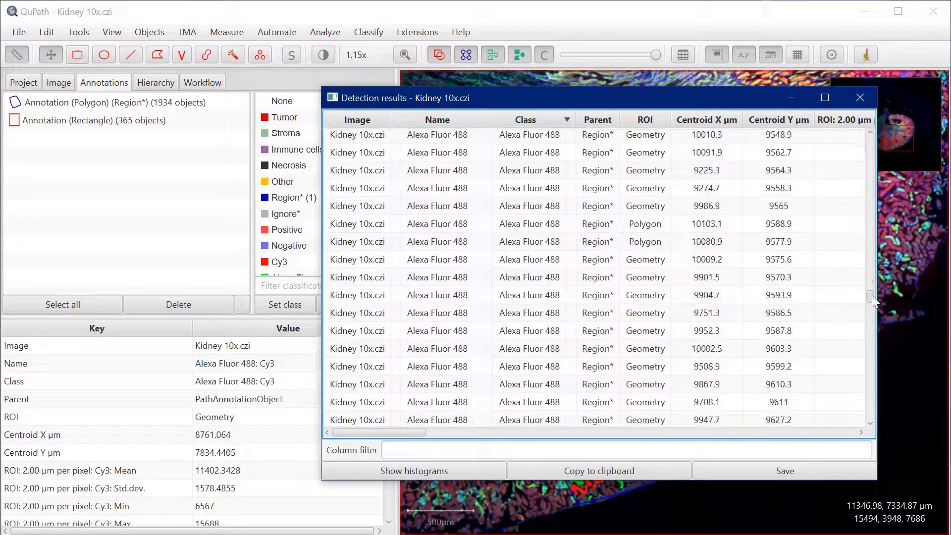
pyautogui.moveTo(397, 433); pyautogui.dragTo(680, 419)
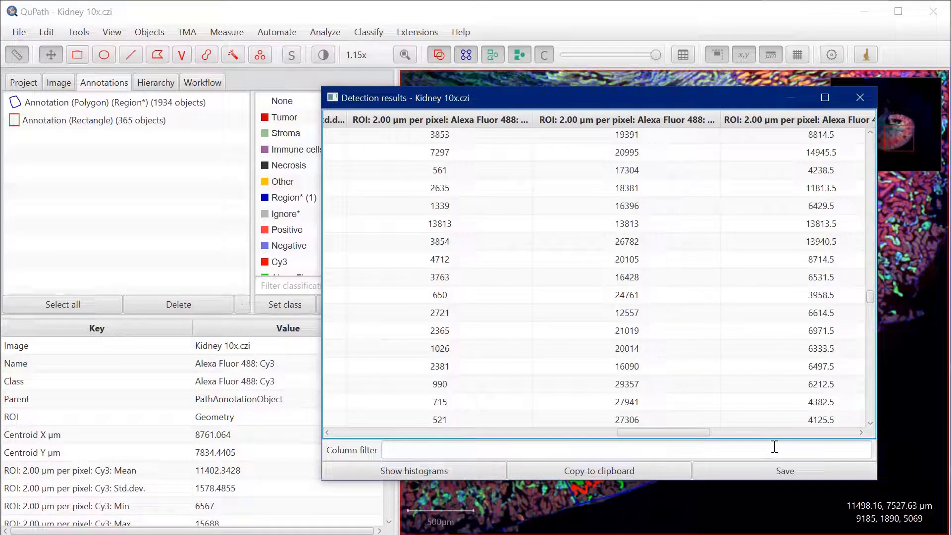
pyautogui.click(858, 99)
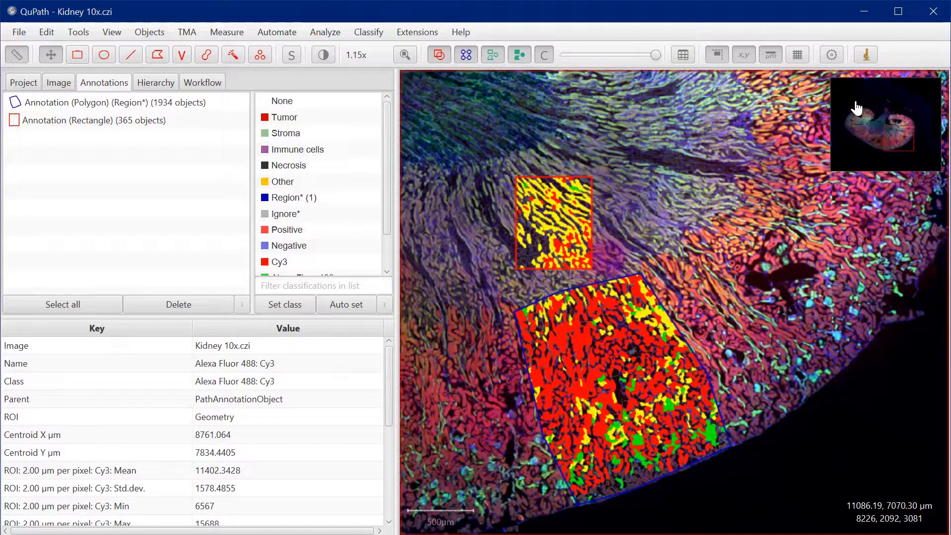